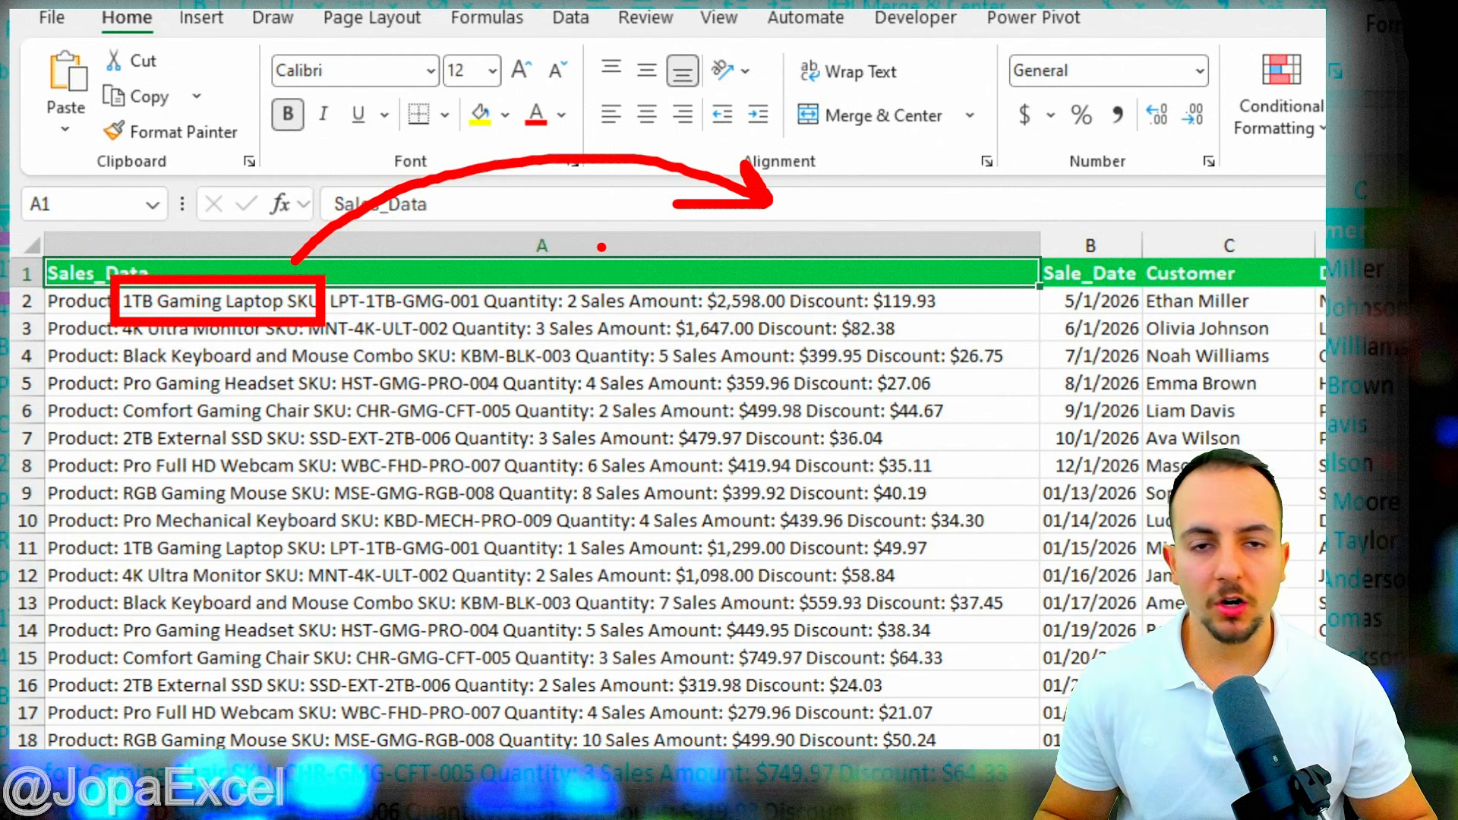
- Annotate the product names 1TB Gaming Laptop, 4K Ultra Monitor, Pro Gaming Headset and Comfort Gaming on screen
click(601, 243)
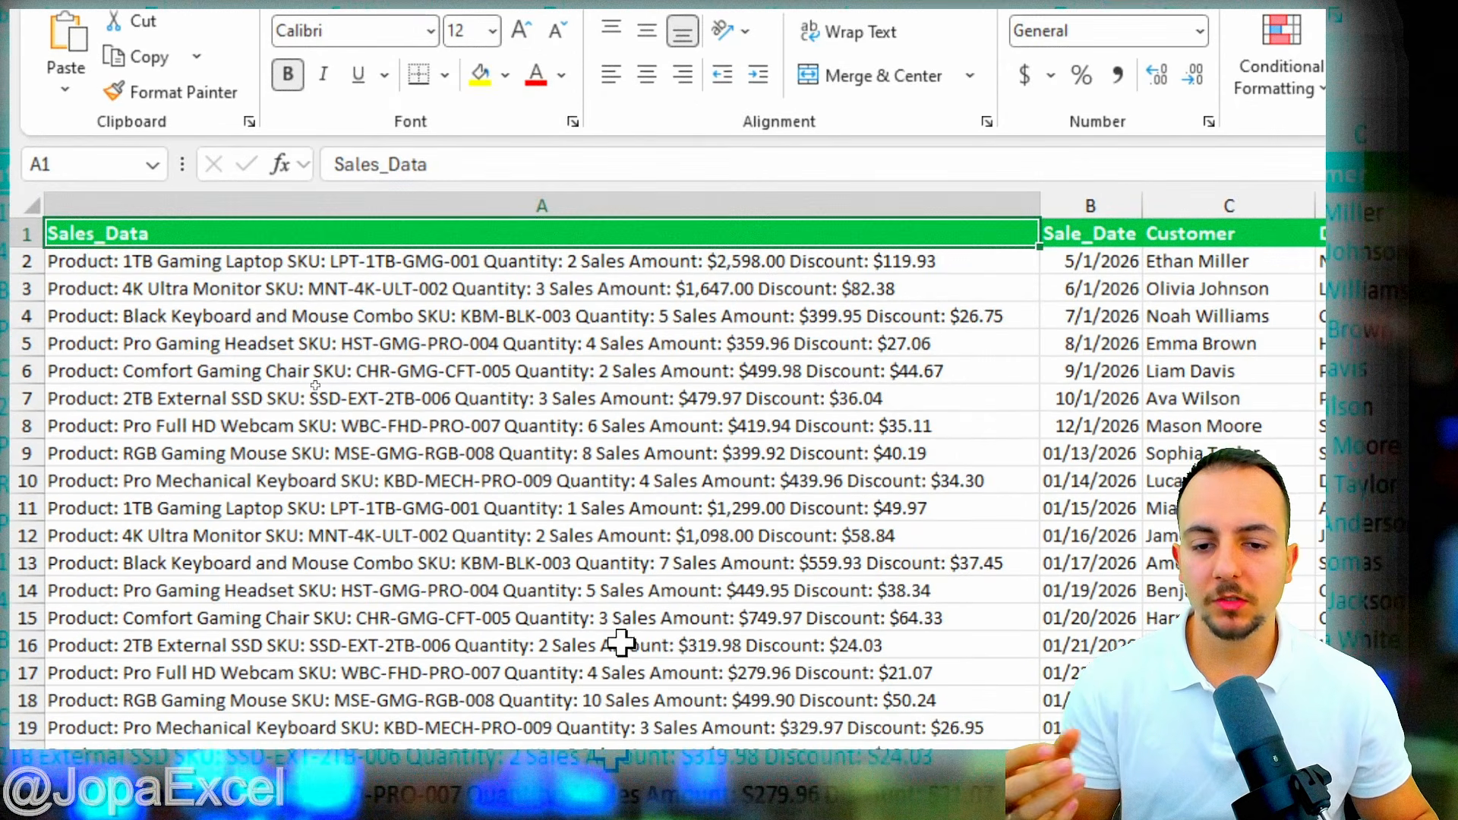
scroll(411, 619, down, 6)
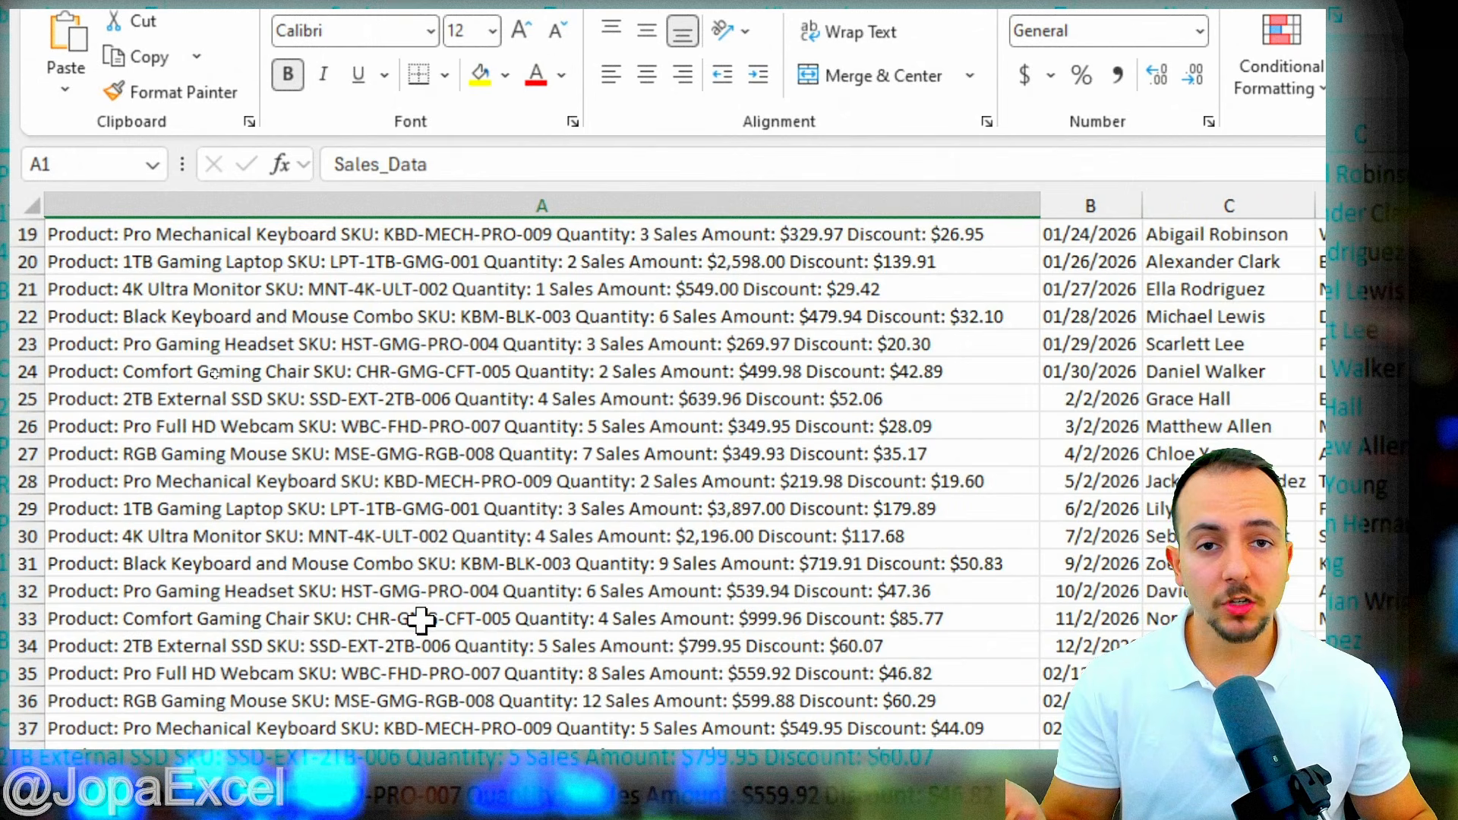
scroll(422, 619, up, 6)
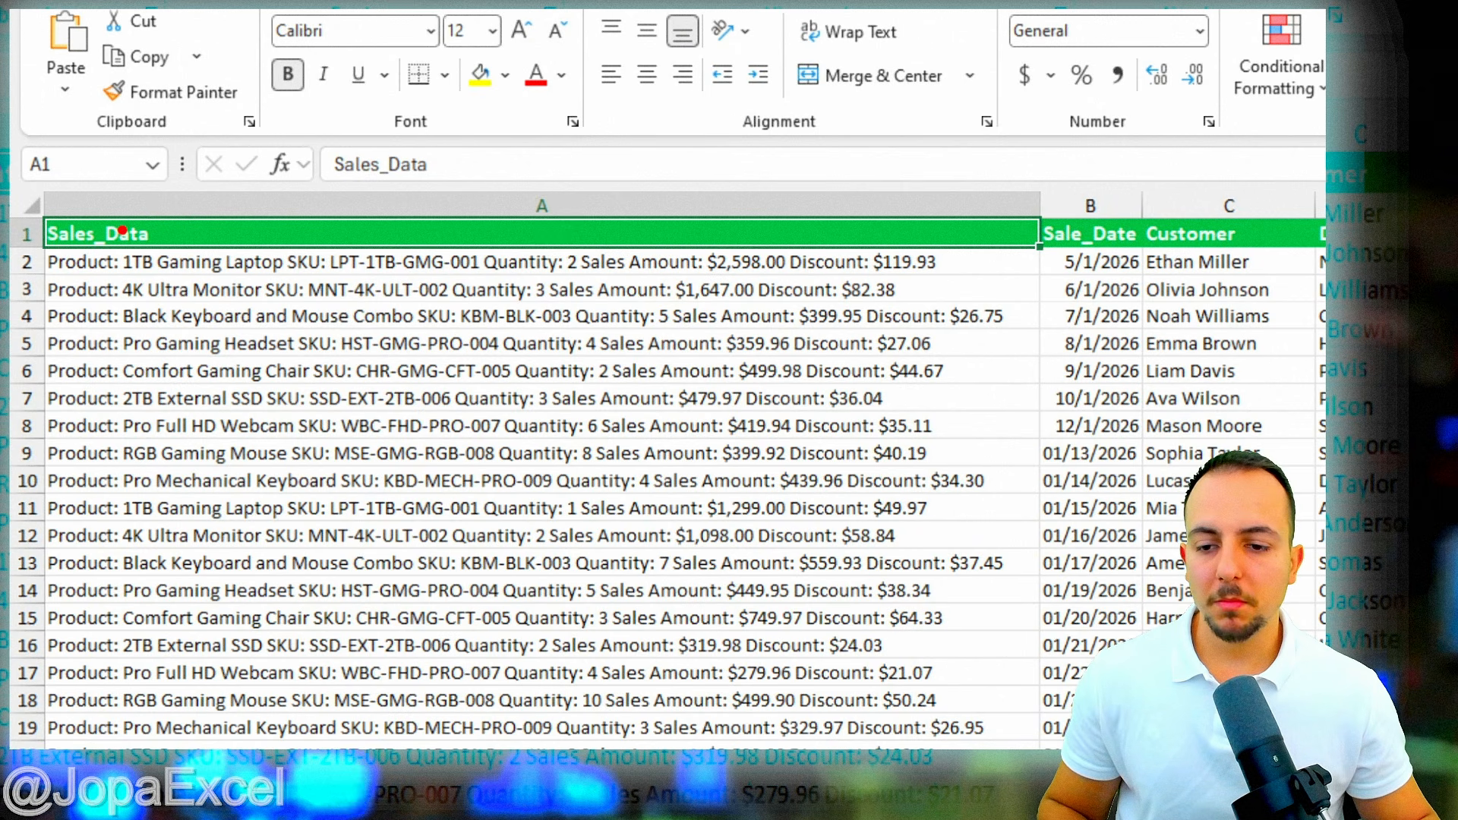
drag(113, 234, 295, 280)
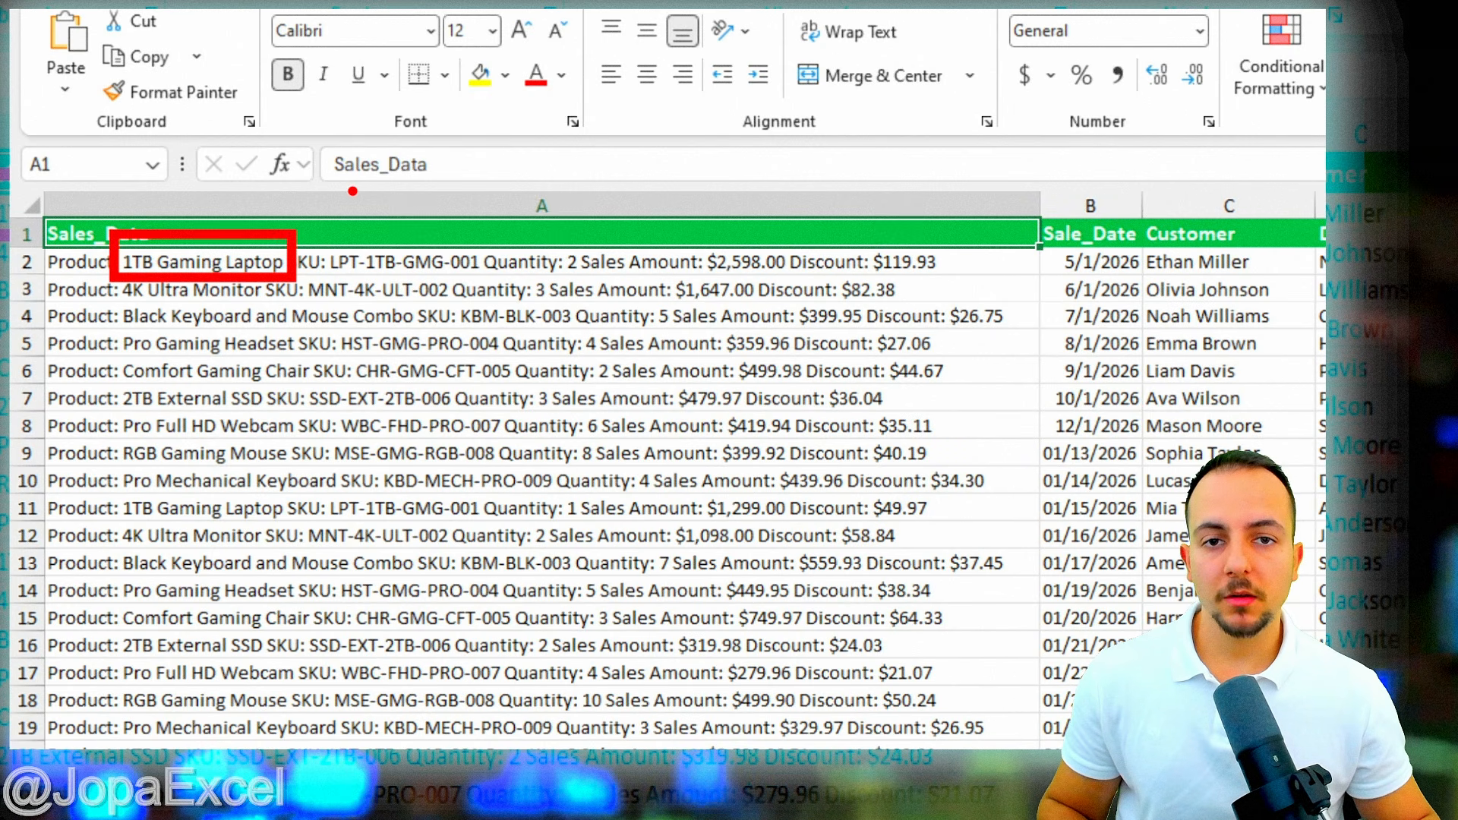
key(e)
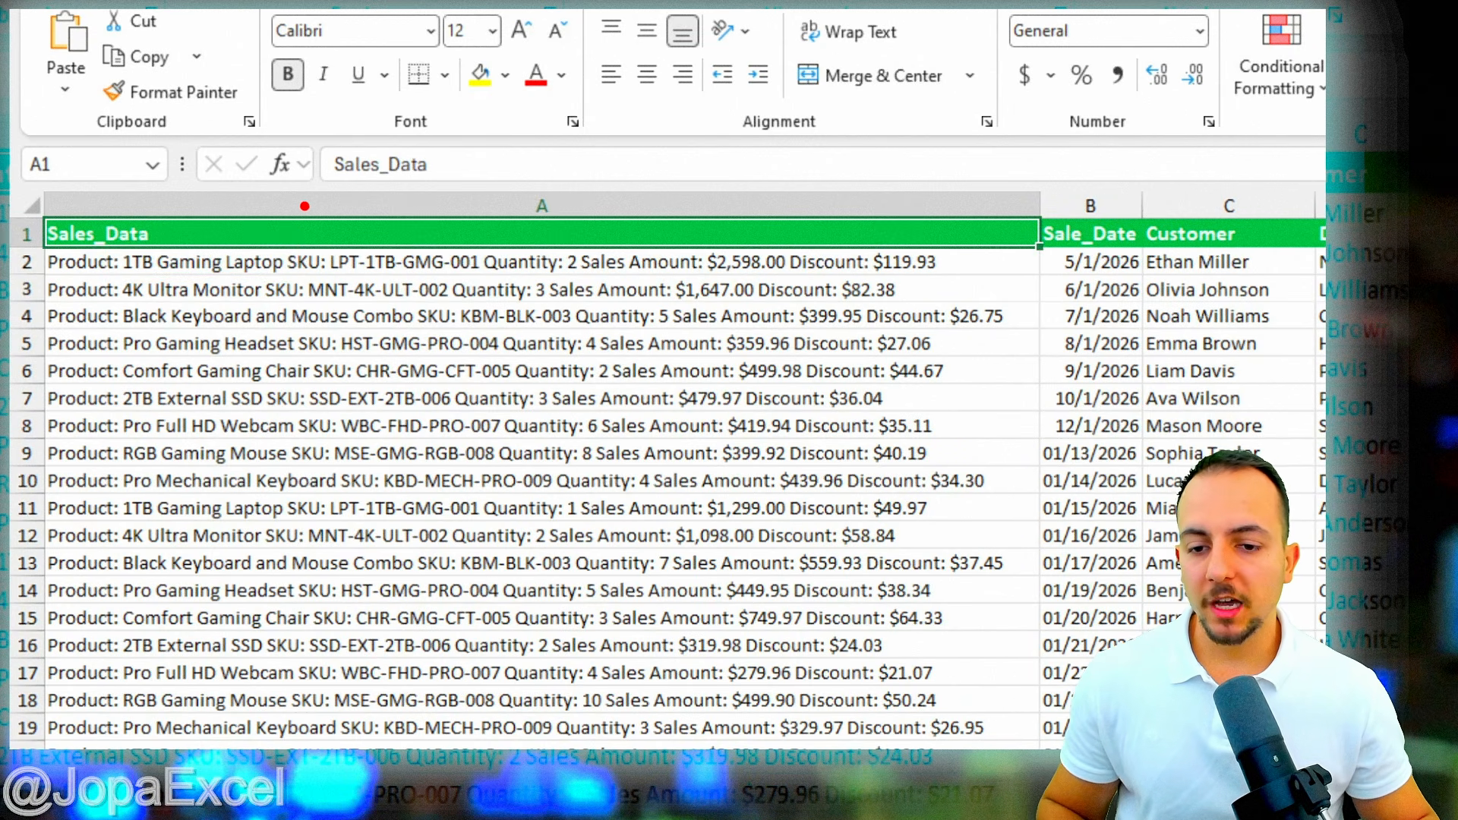
mouse_move(114, 264)
mouse_down()
mouse_move(167, 294)
mouse_move(271, 307)
mouse_up()
key(e)
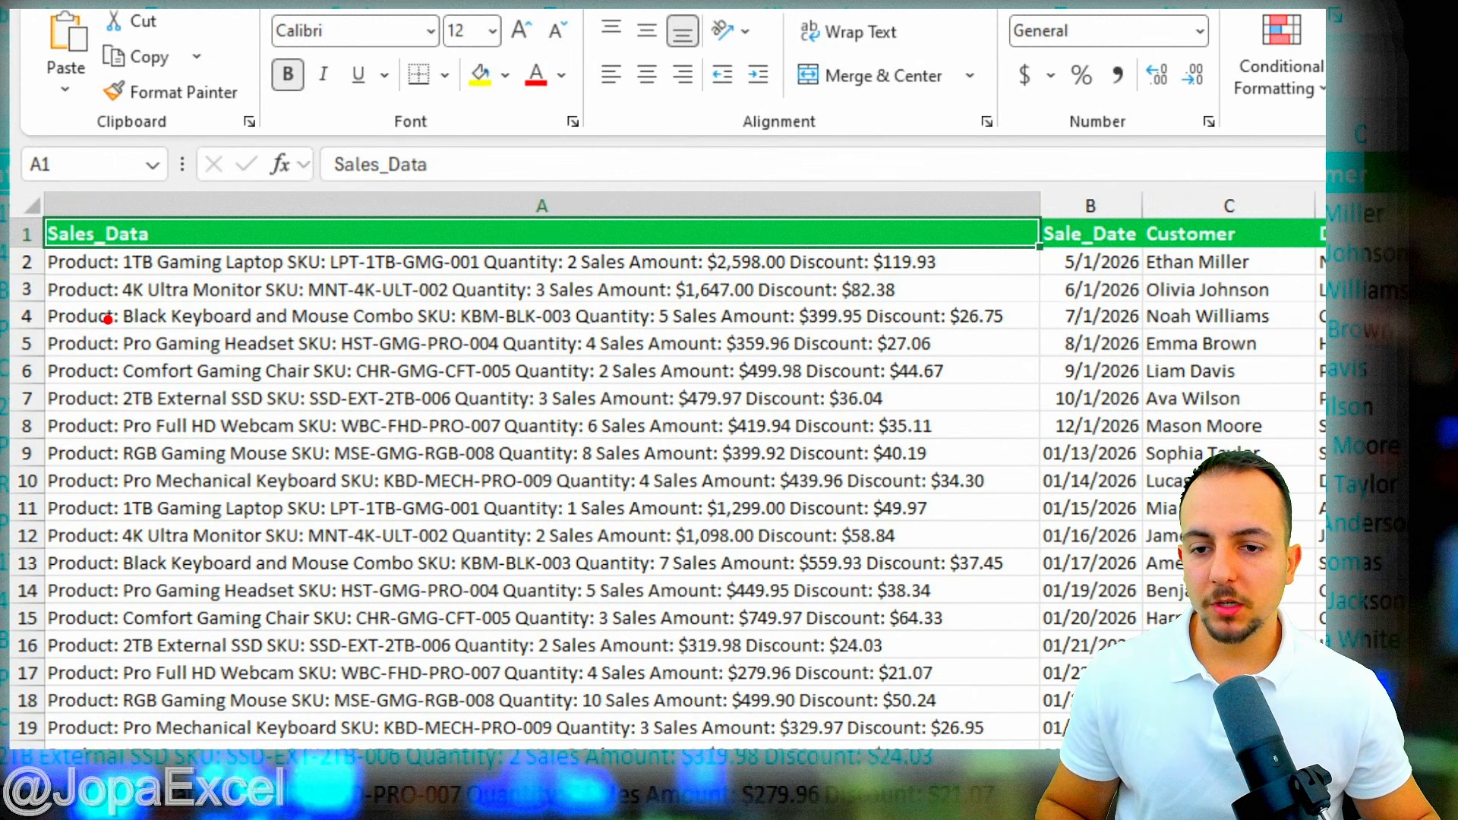
drag(107, 314, 294, 355)
key(e)
drag(111, 388, 246, 388)
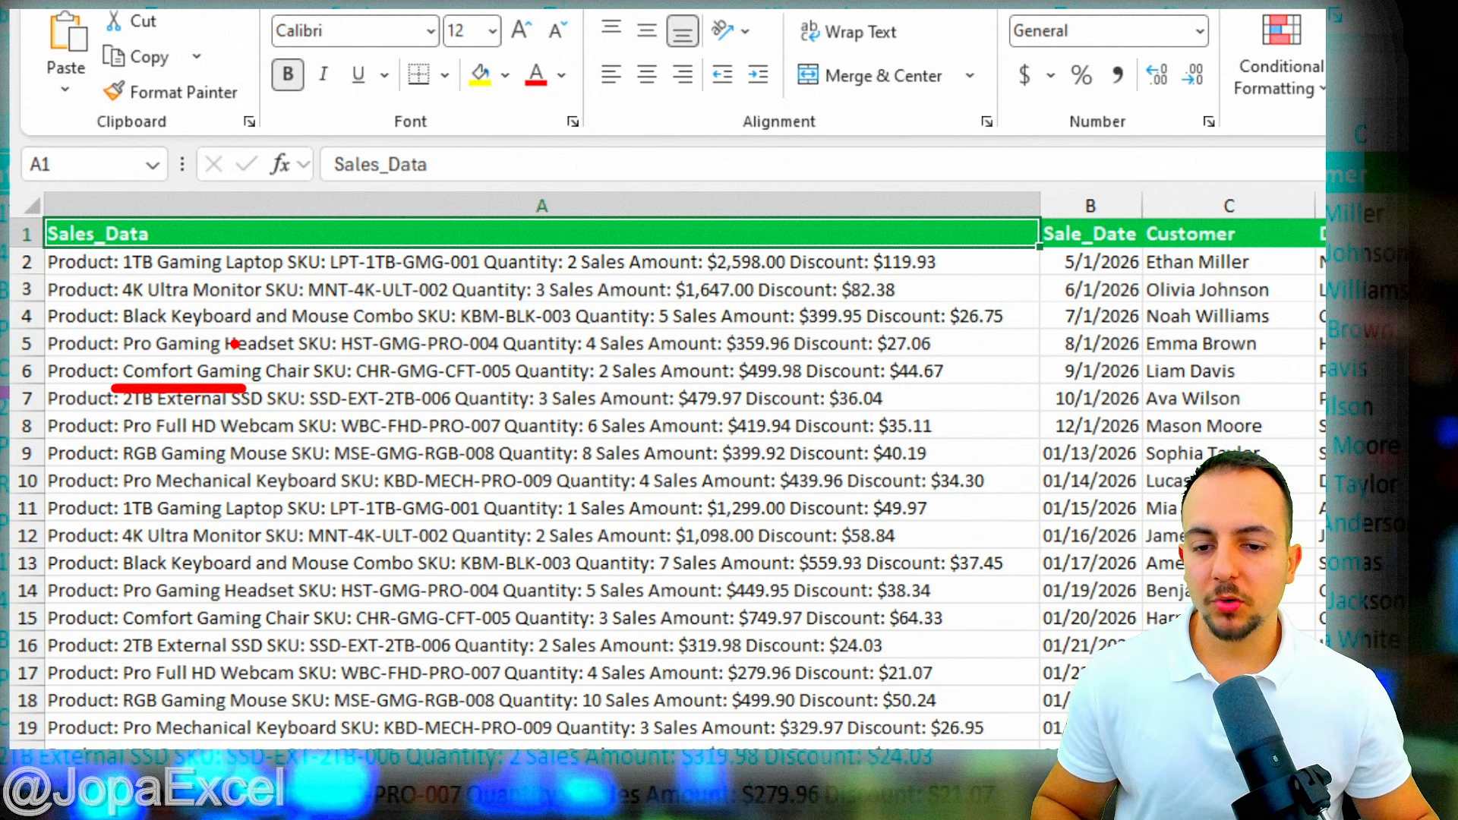
drag(206, 351, 282, 273)
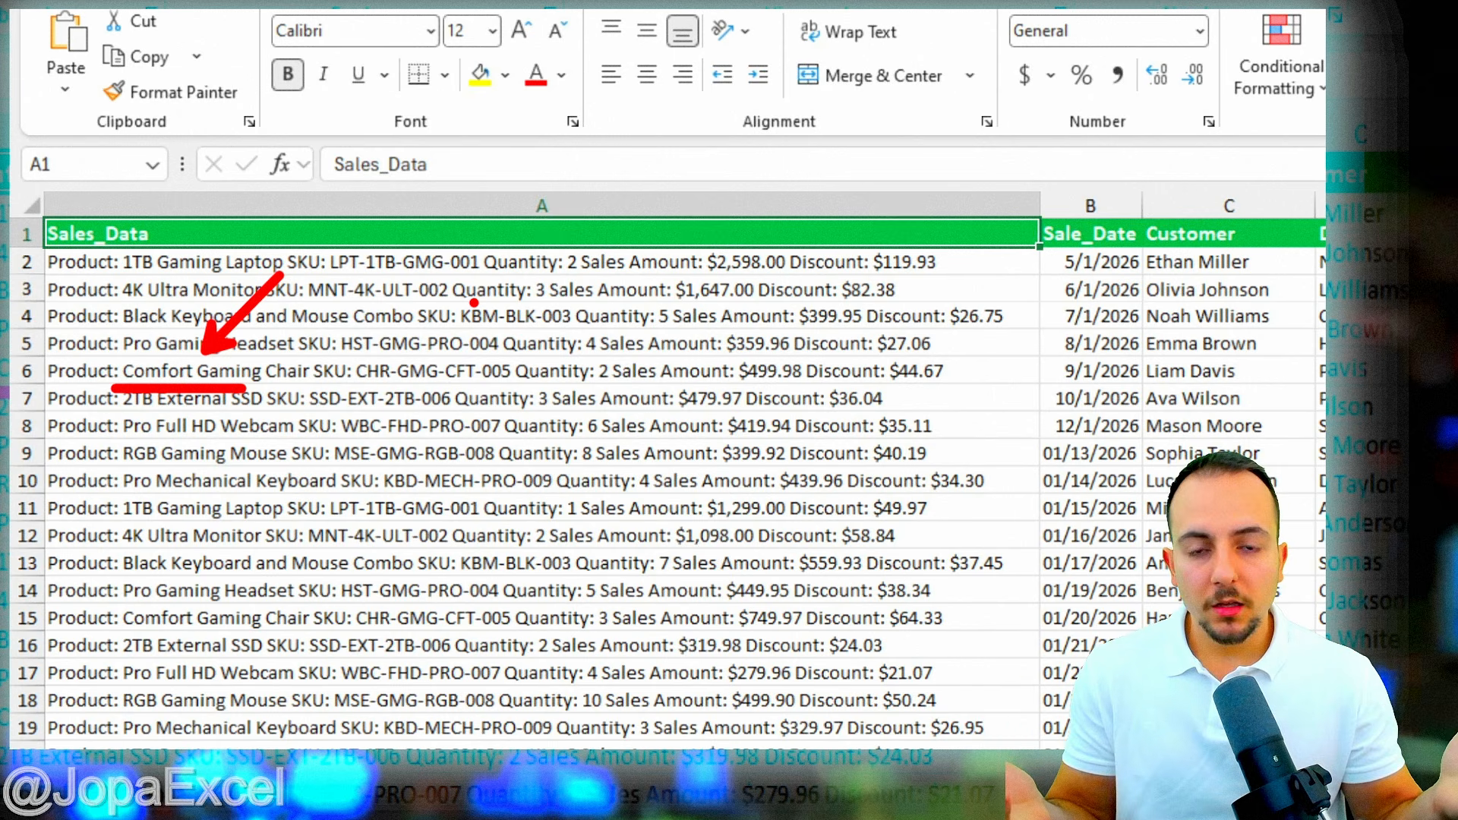
key(Escape)
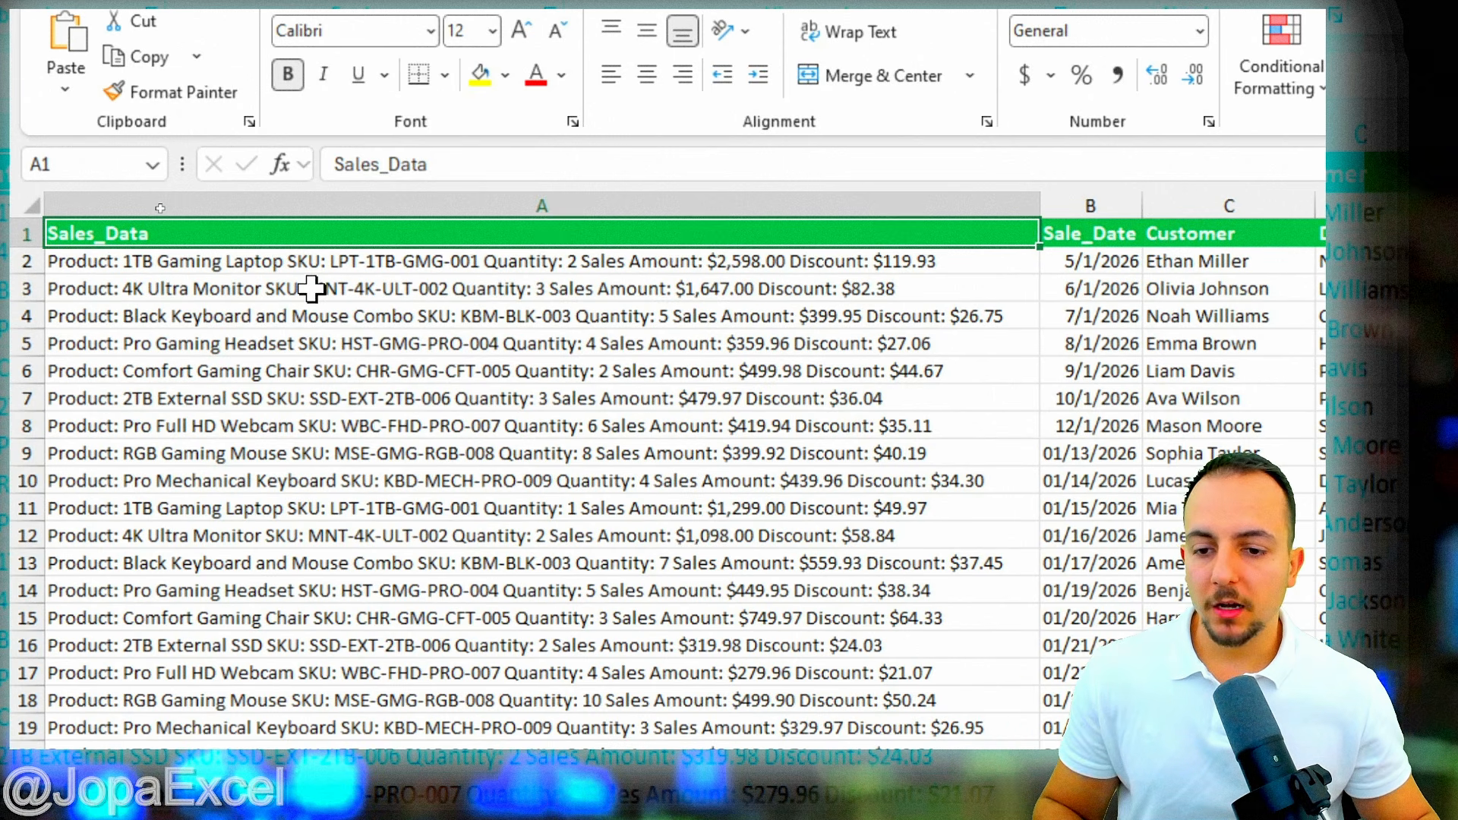
- Trim A2 to '1TB Gaming Laptop' by deleting the 'Product: ' prefix and trailing SKU, quantity and amount text
click(222, 258)
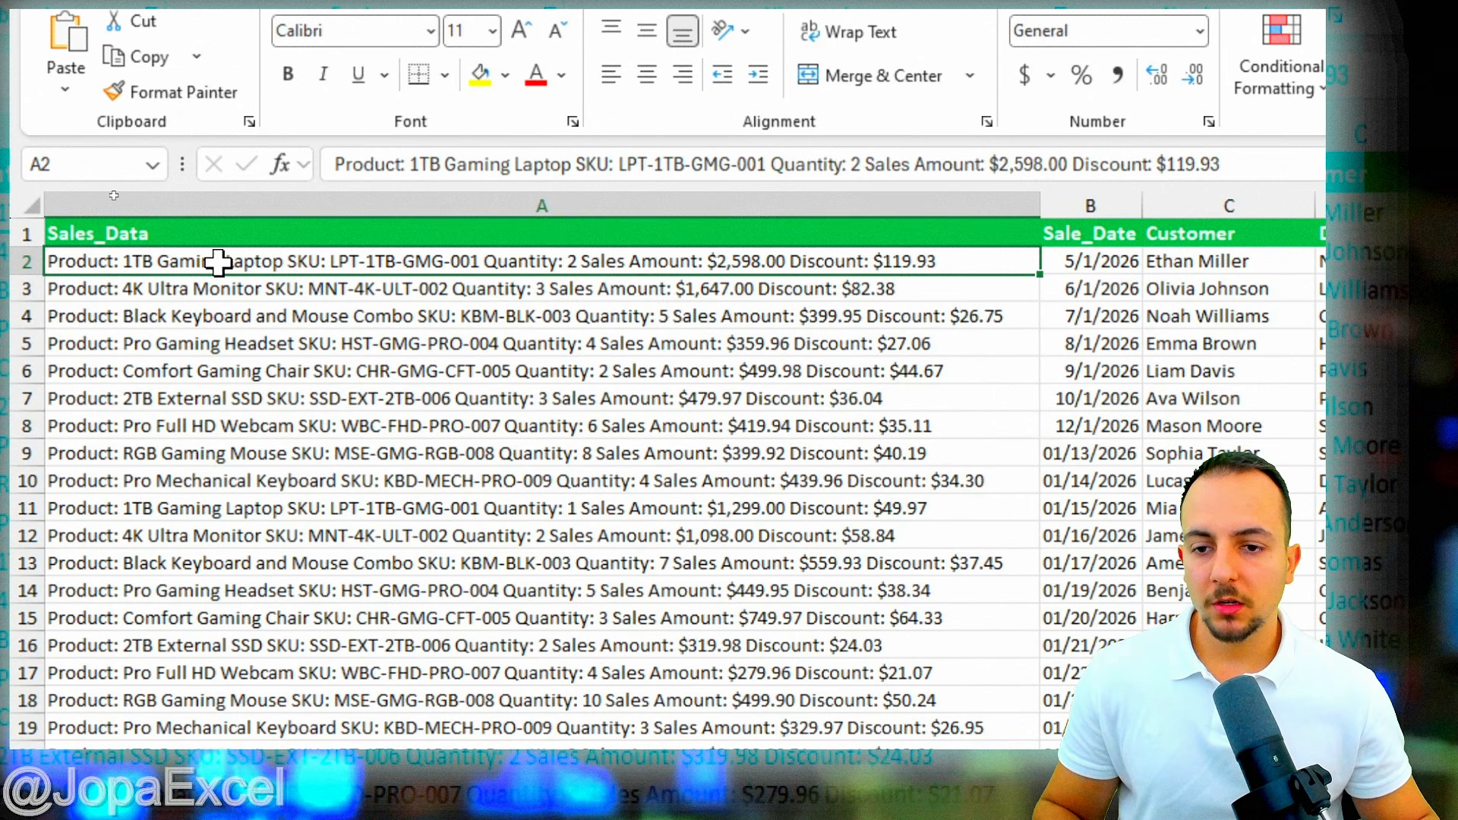
double_click(219, 262)
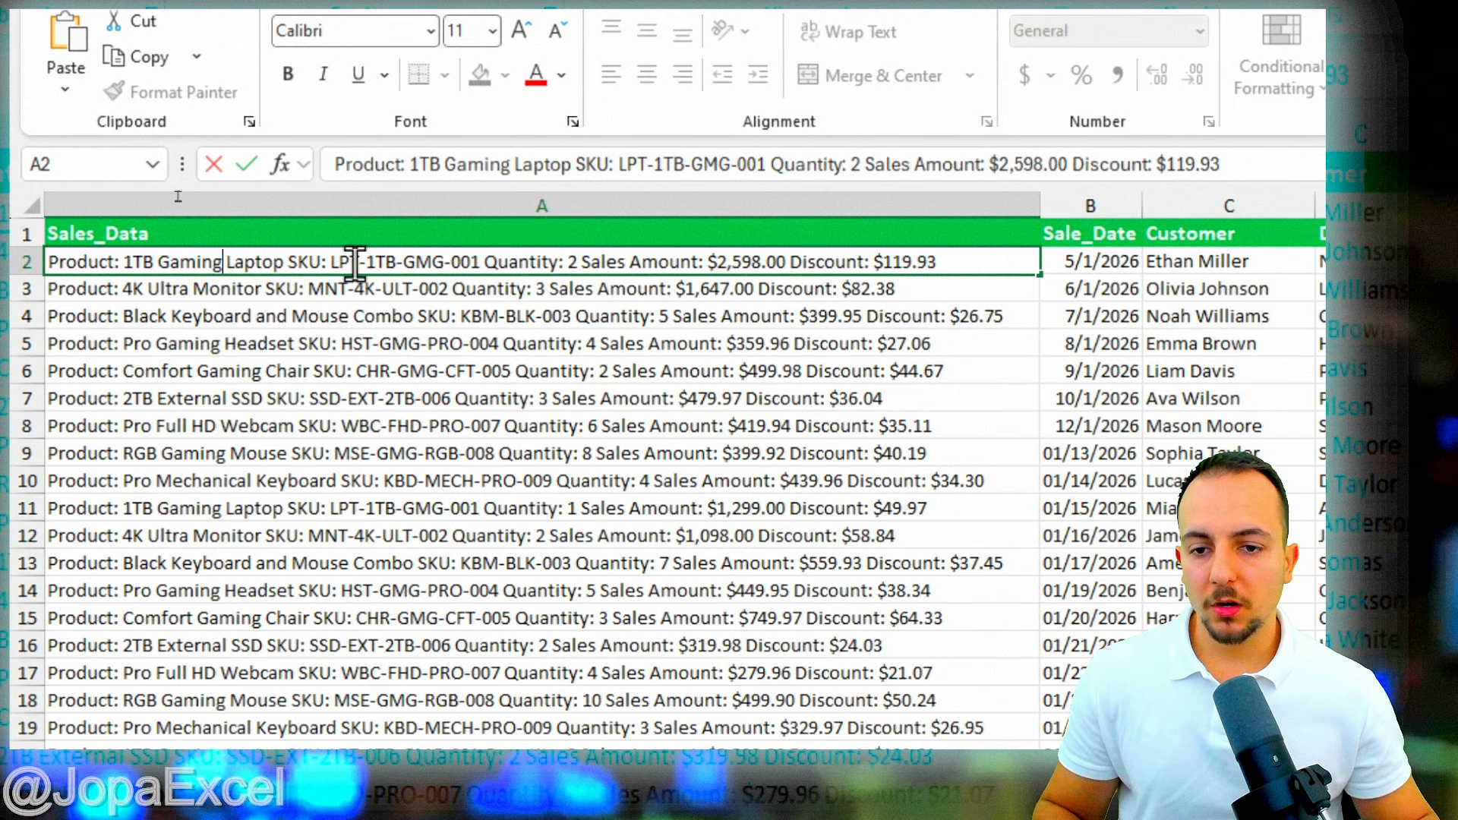
click(290, 262)
key(shift+End)
key(BackSpace)
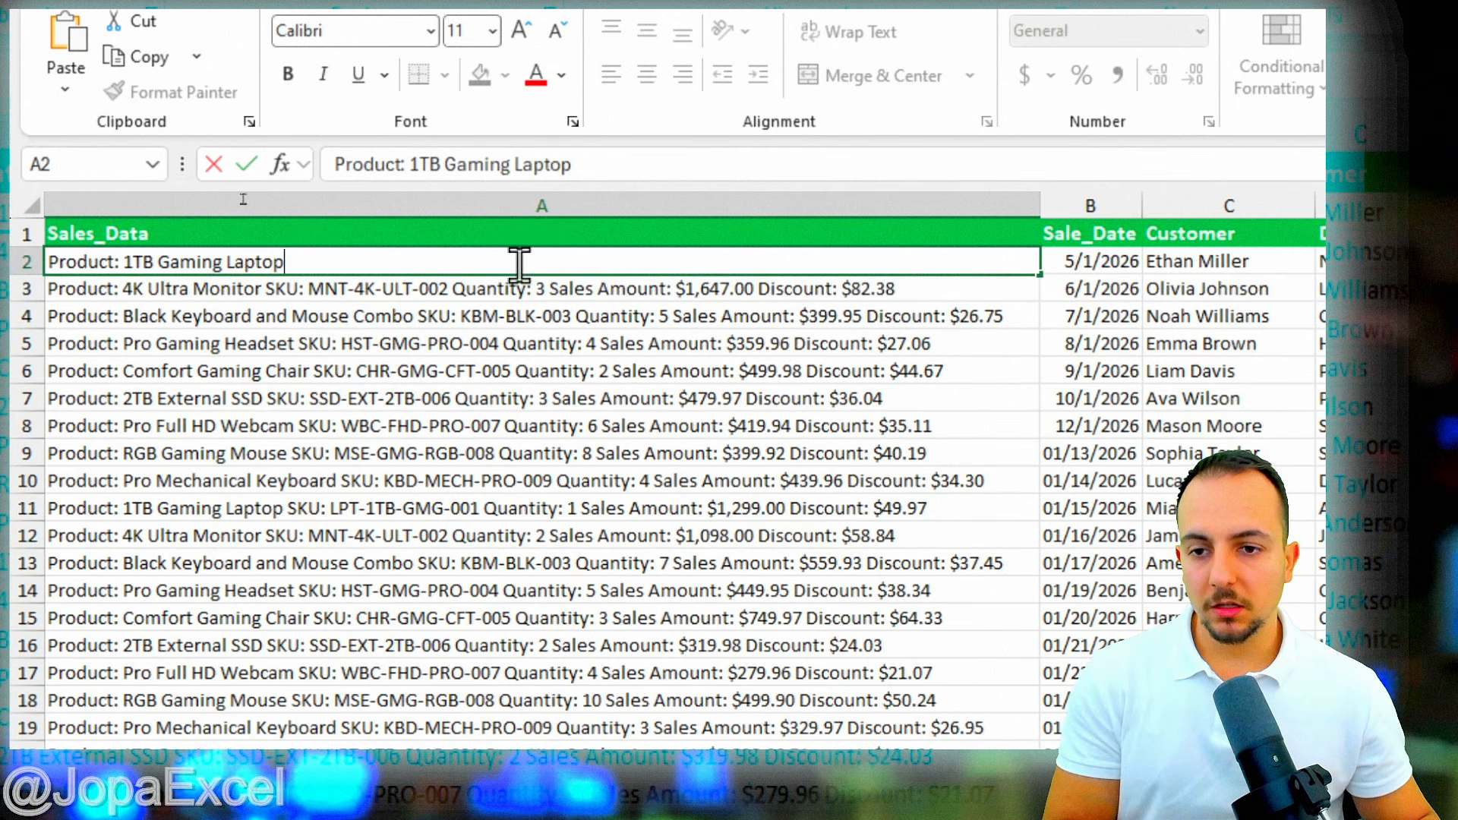
click(128, 262)
key(shift+Home)
key(BackSpace)
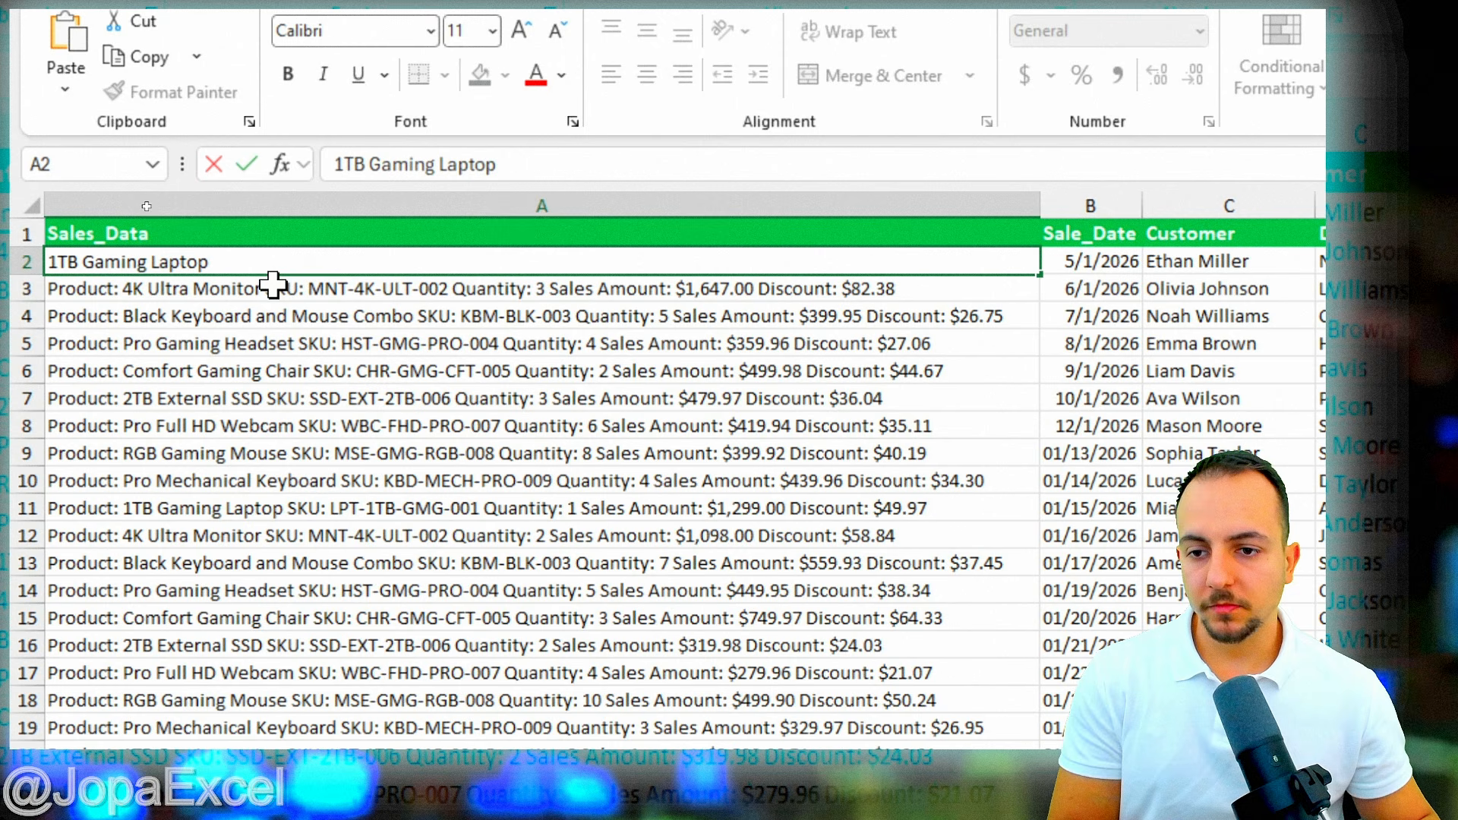
click(350, 286)
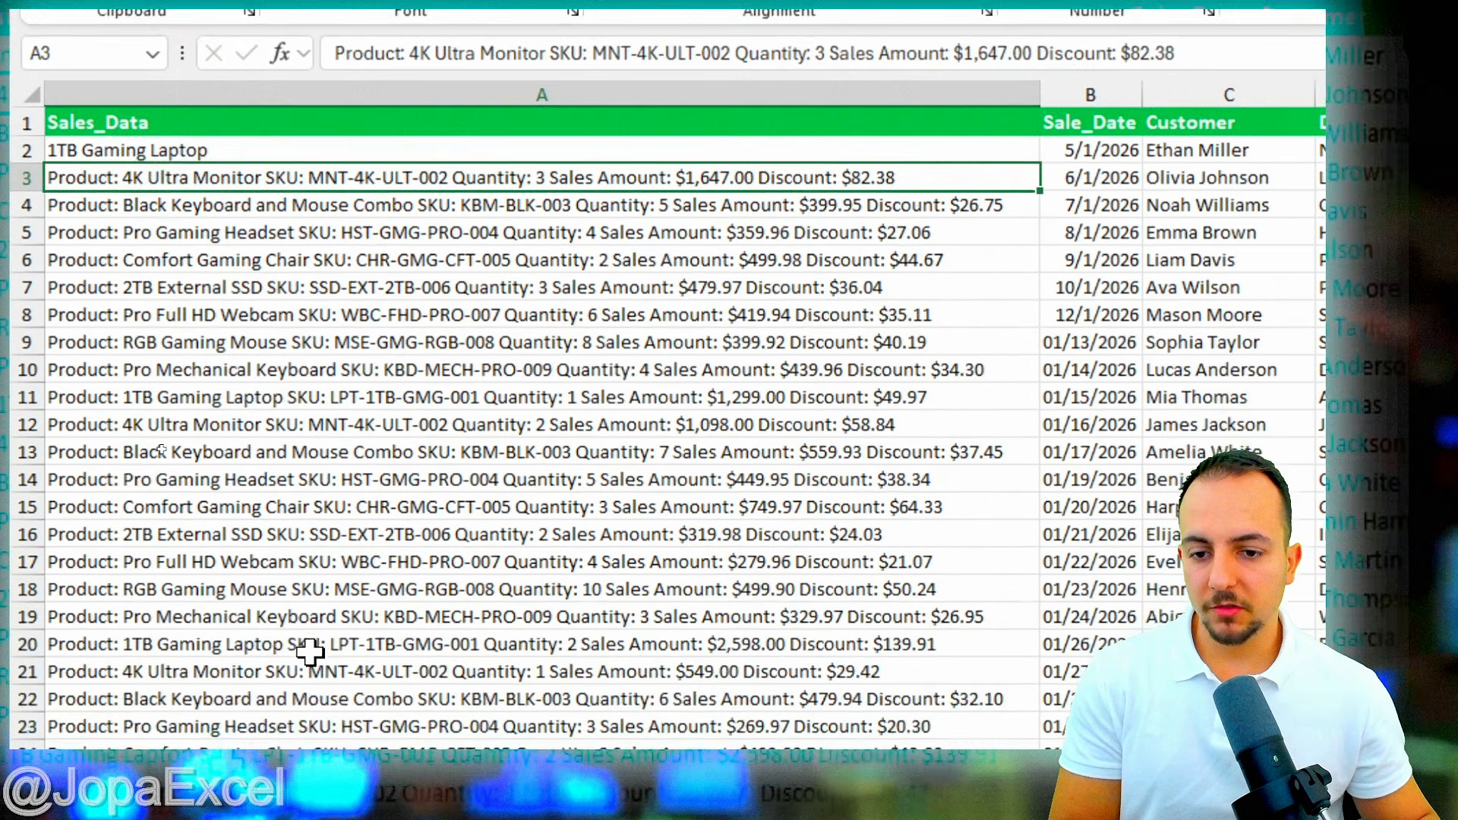
scroll(302, 543, down, 8)
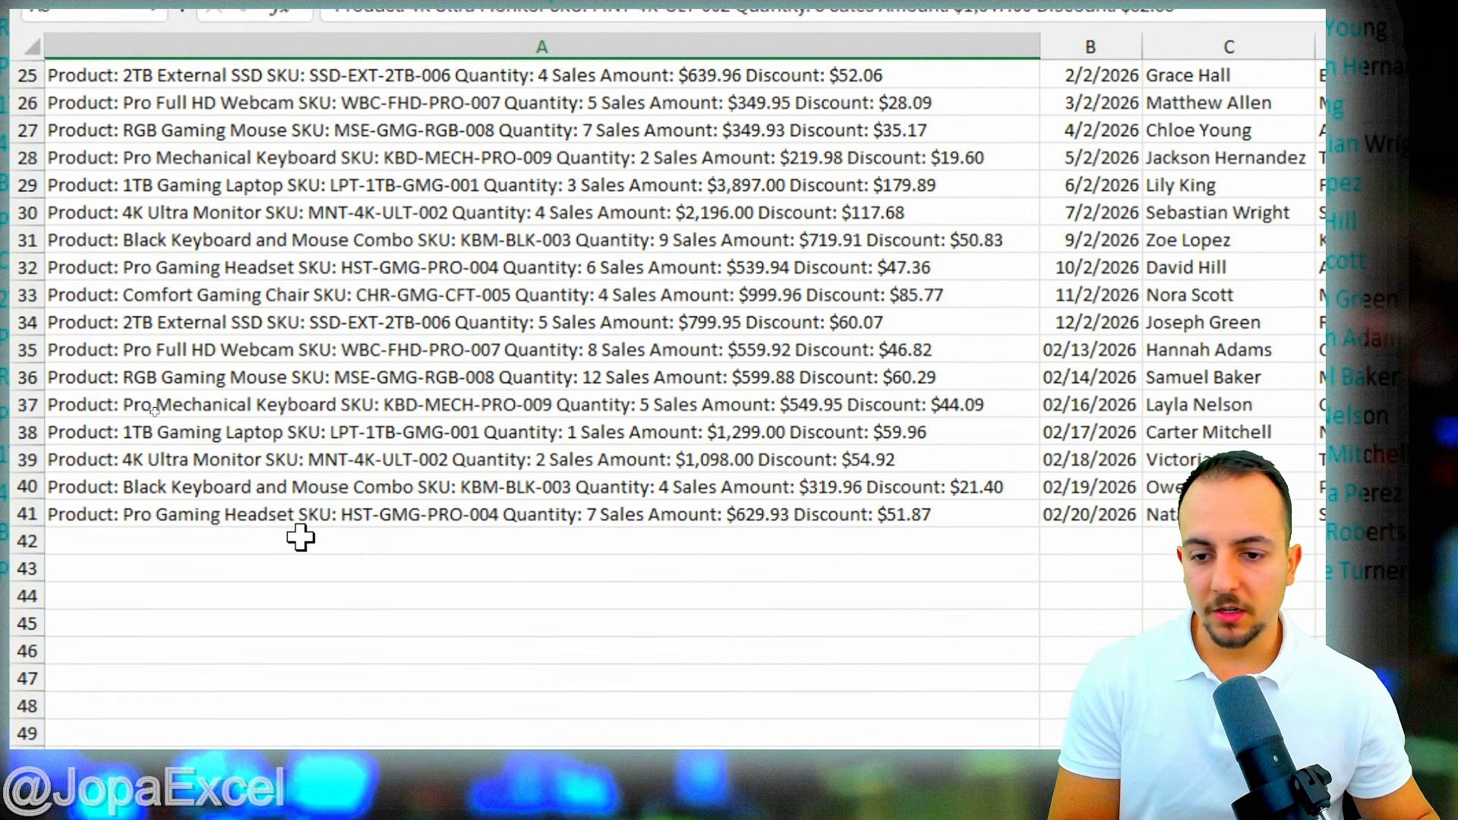
scroll(243, 459, up, 8)
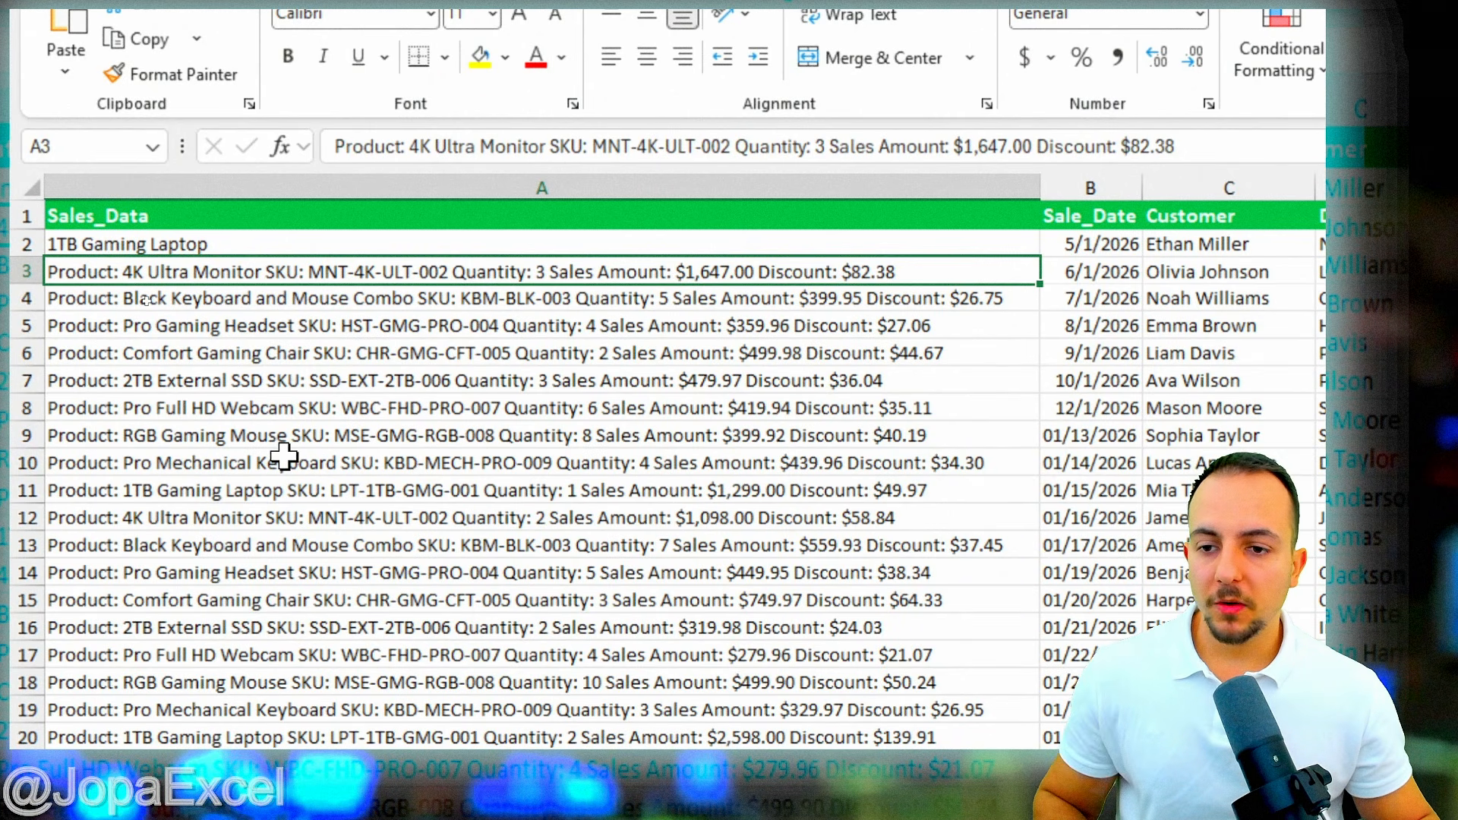
- Undo the A2 trim, box Black Keyboard and Mouse Combo in row 4, and move to the HR sheet
key(ctrl+z)
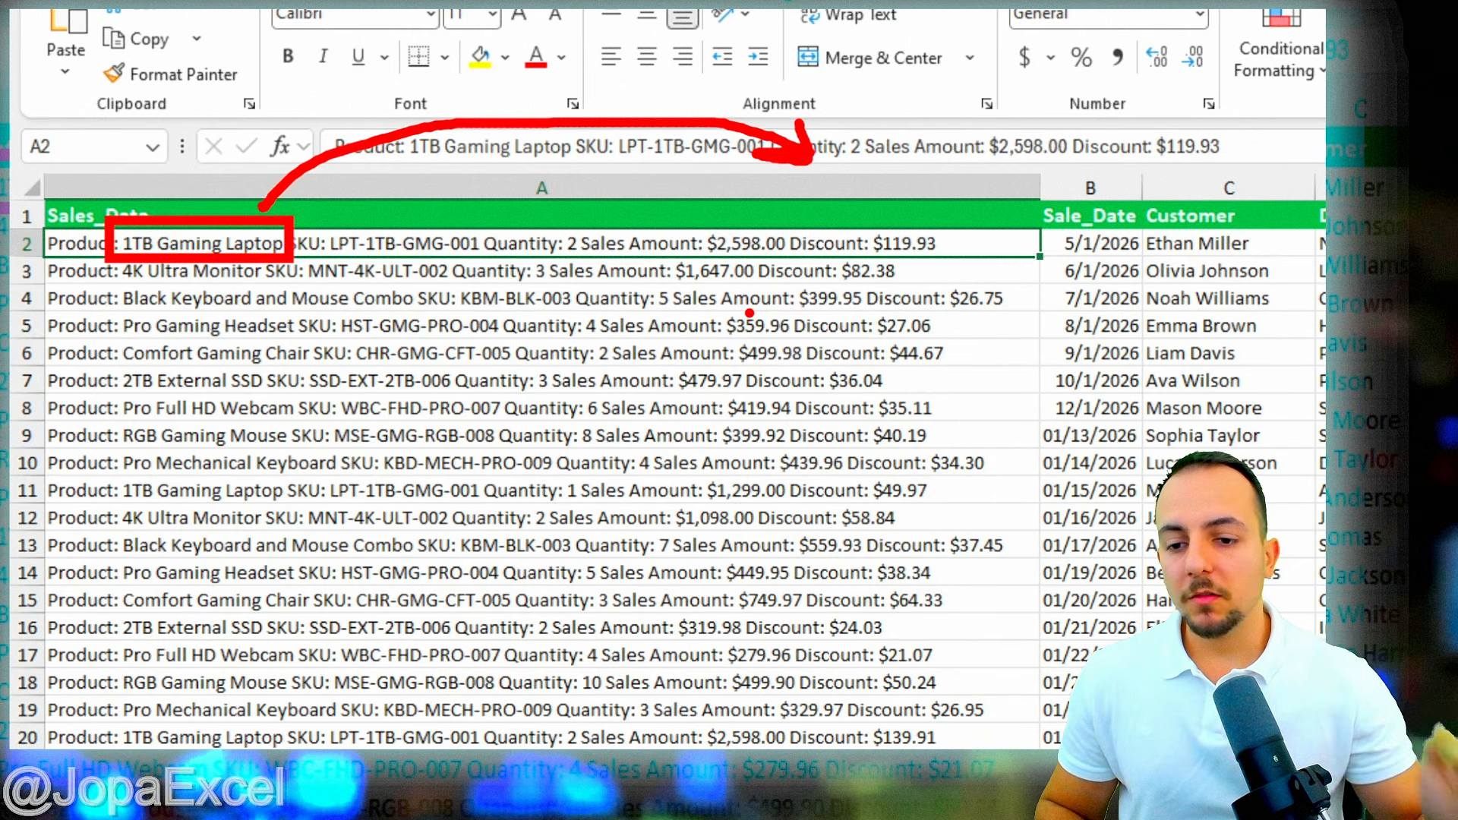
drag(120, 273, 433, 312)
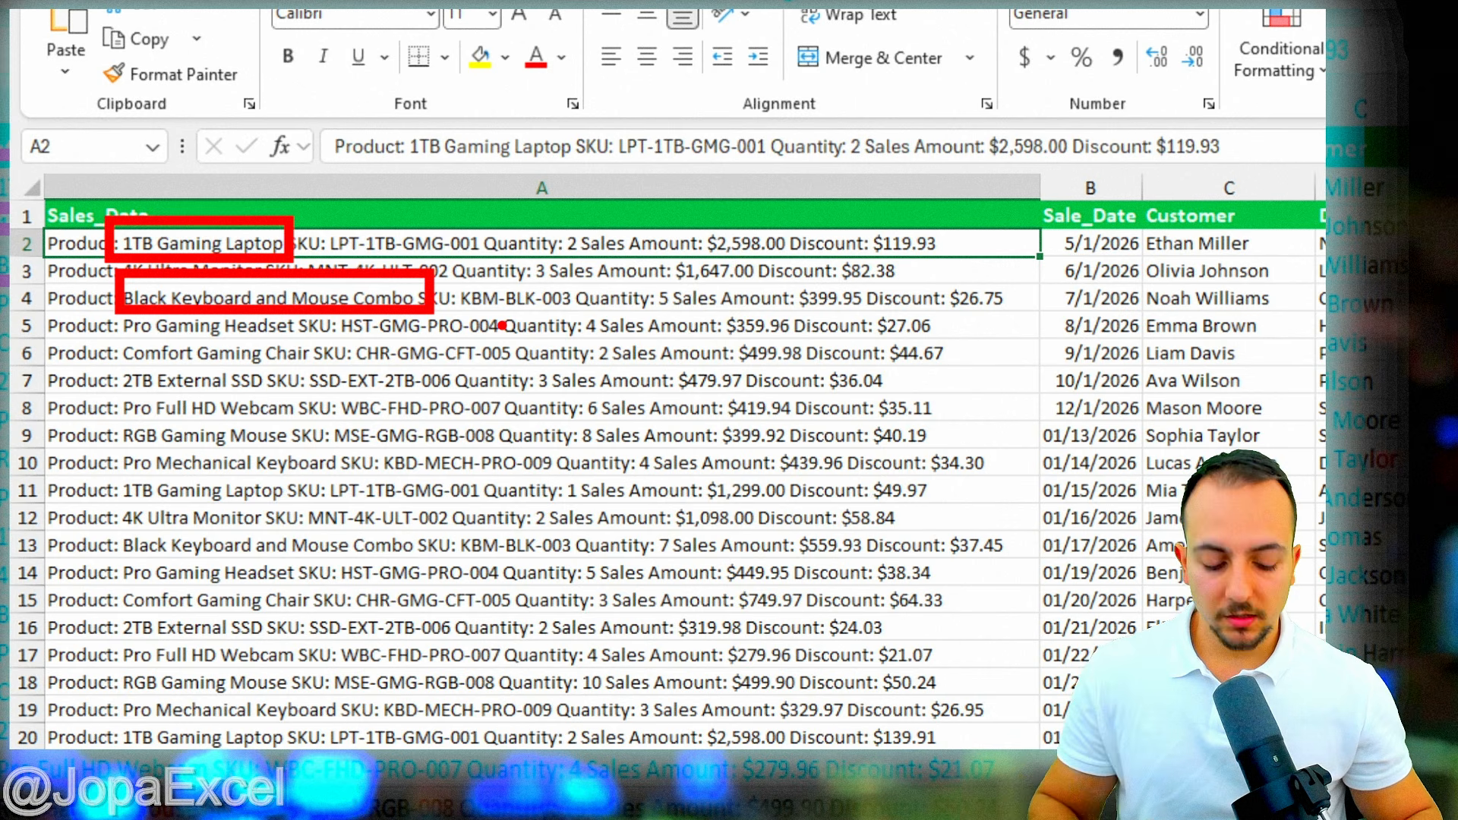
key(Escape)
key(ctrl+Page_Down)
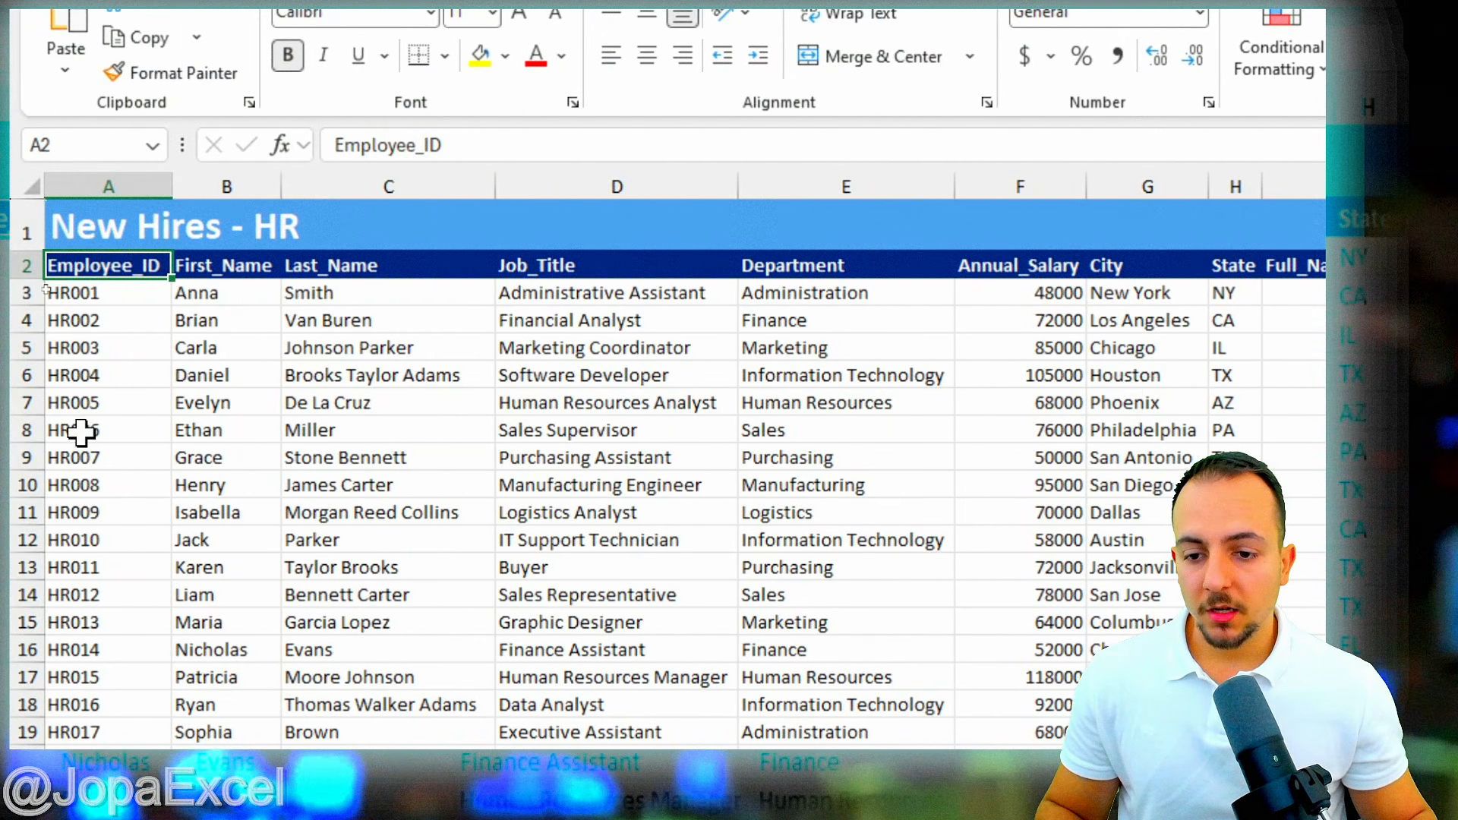
click(223, 180)
ctrl+click(357, 173)
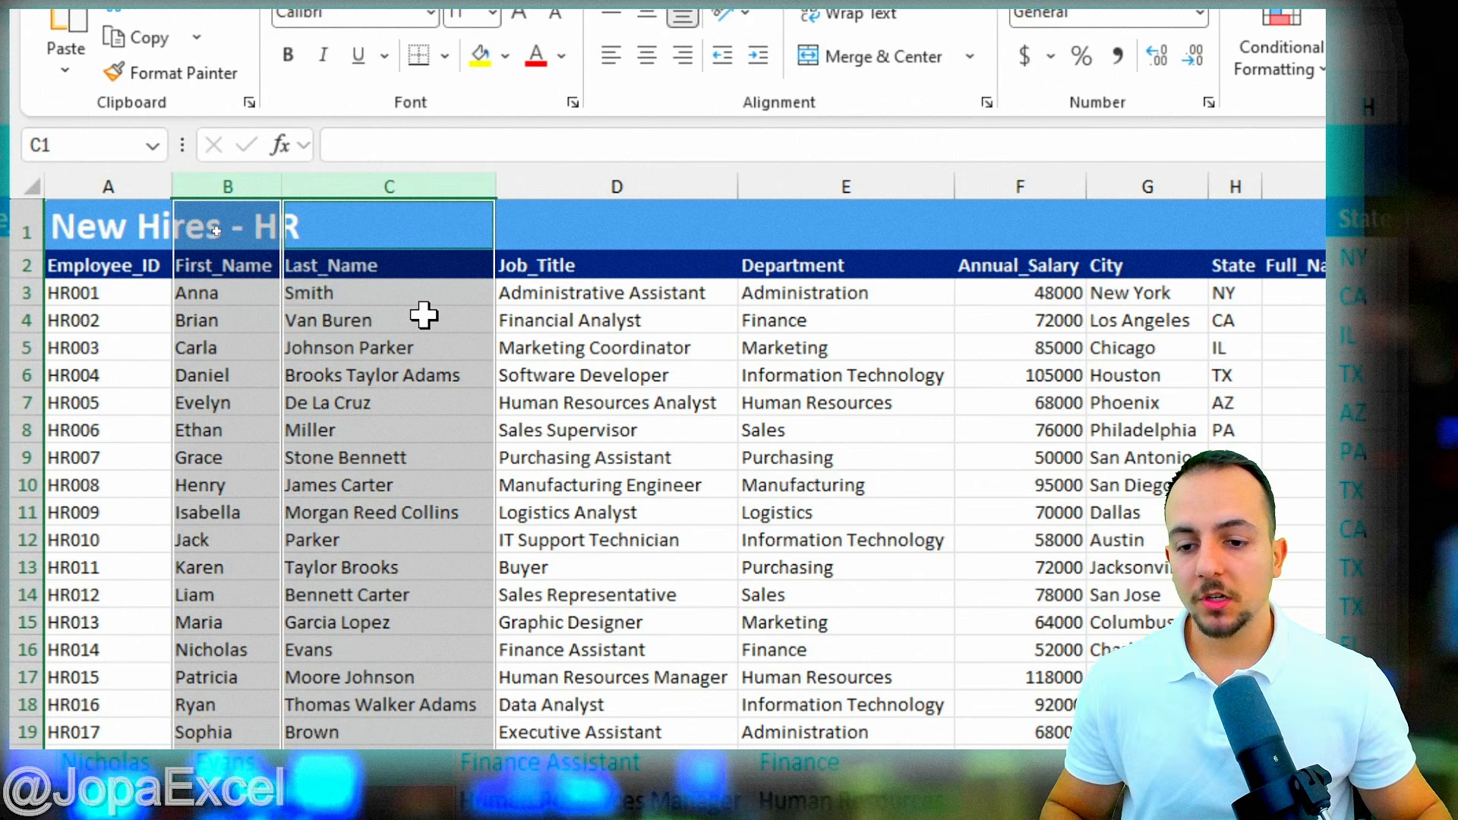
click(236, 338)
key(shift+space)
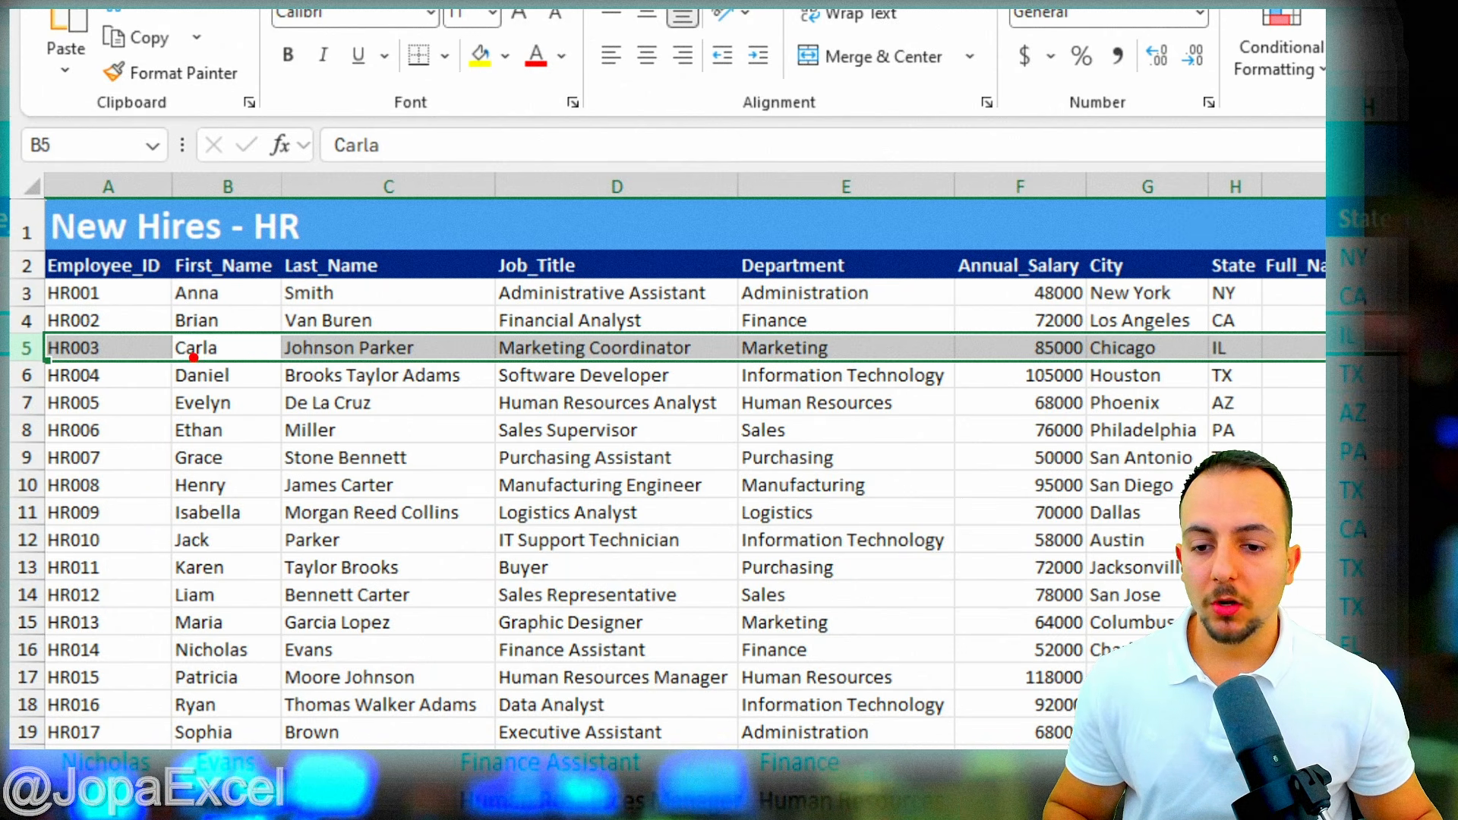
drag(164, 328, 430, 367)
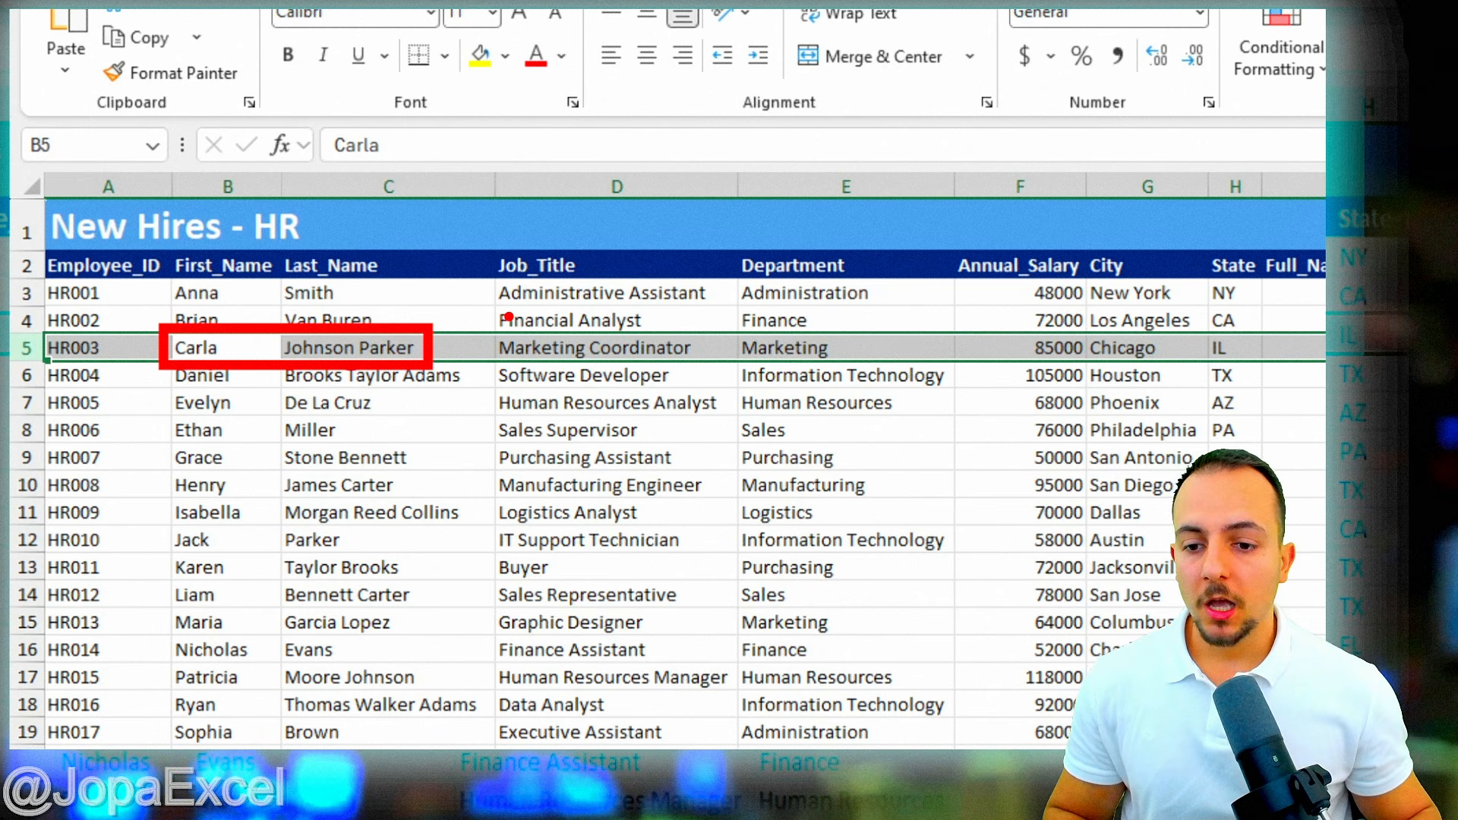
key(Escape)
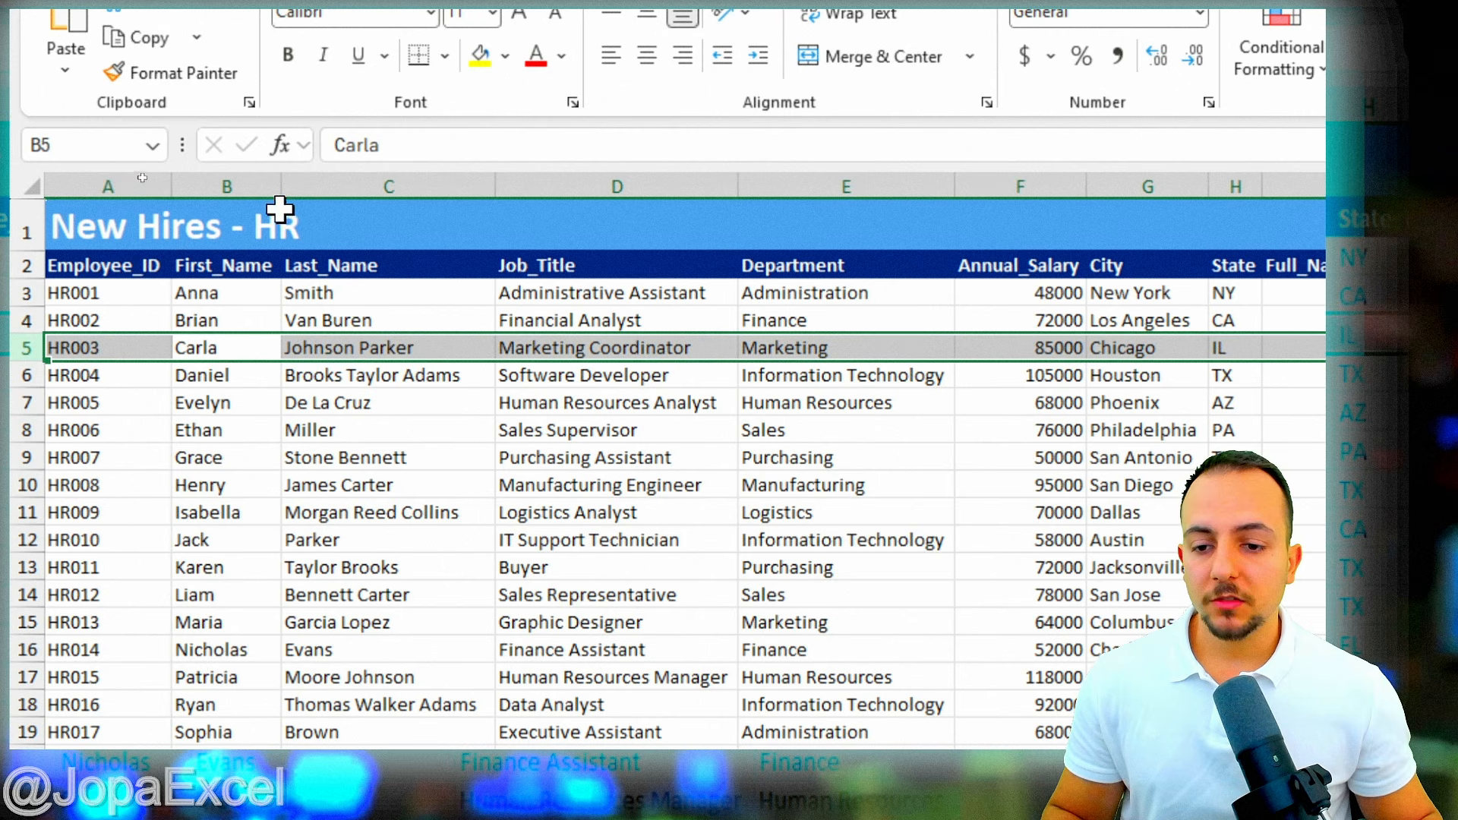
click(247, 184)
shift+click(349, 177)
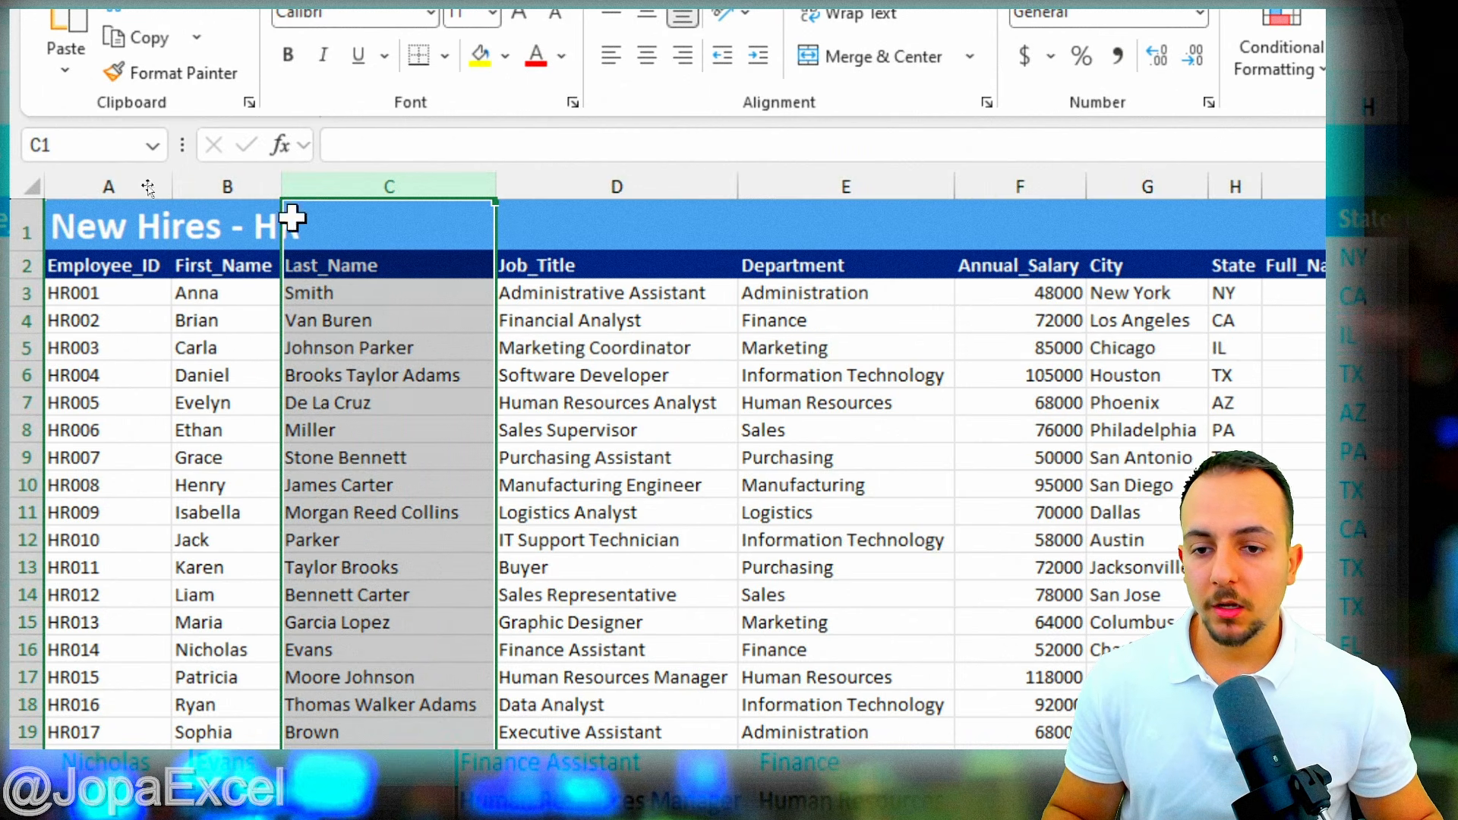
click(226, 263)
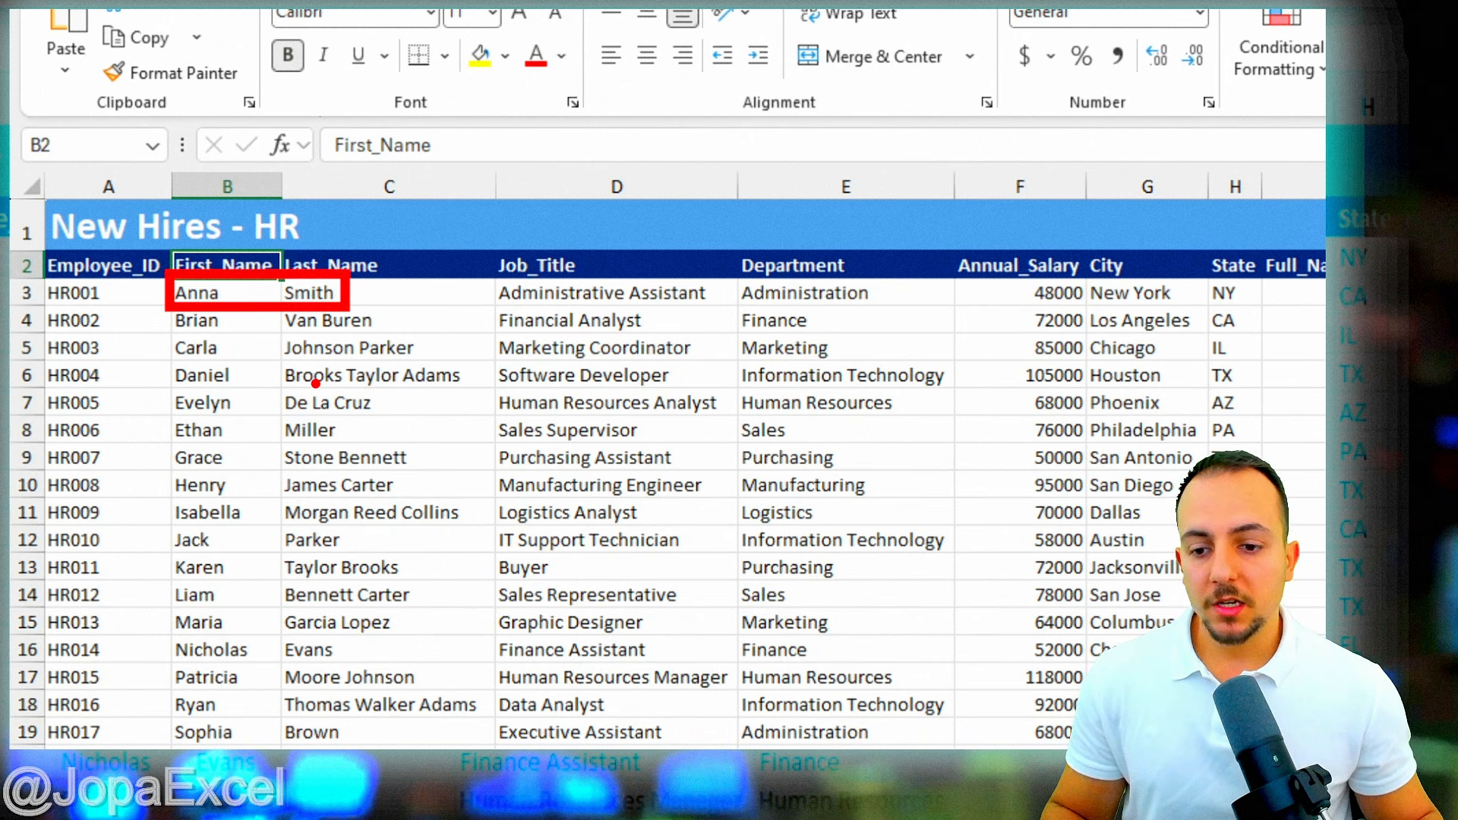
drag(238, 298, 326, 298)
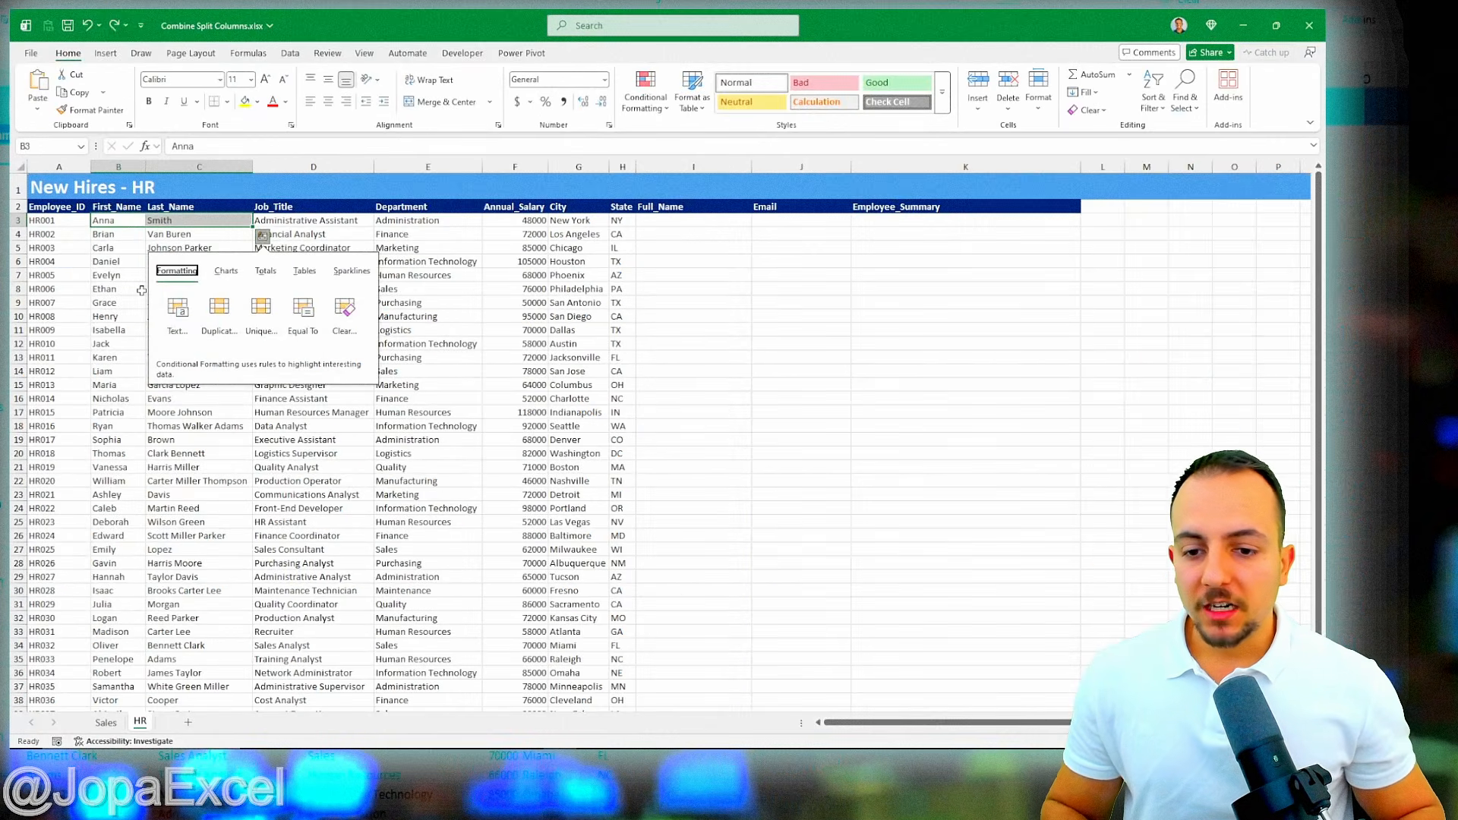
key(Left)
key(Up)
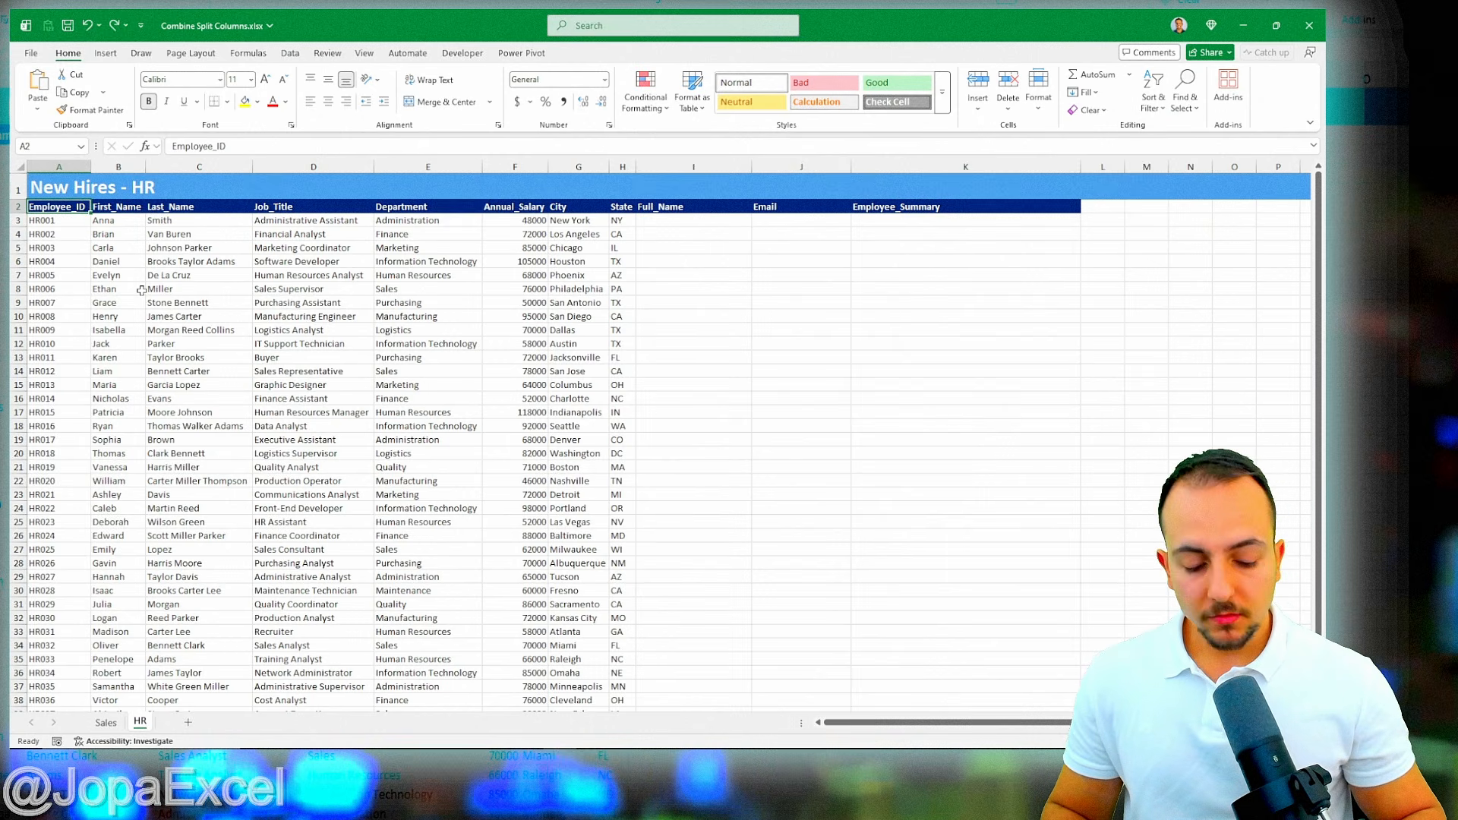
key(ctrl+Page_Up)
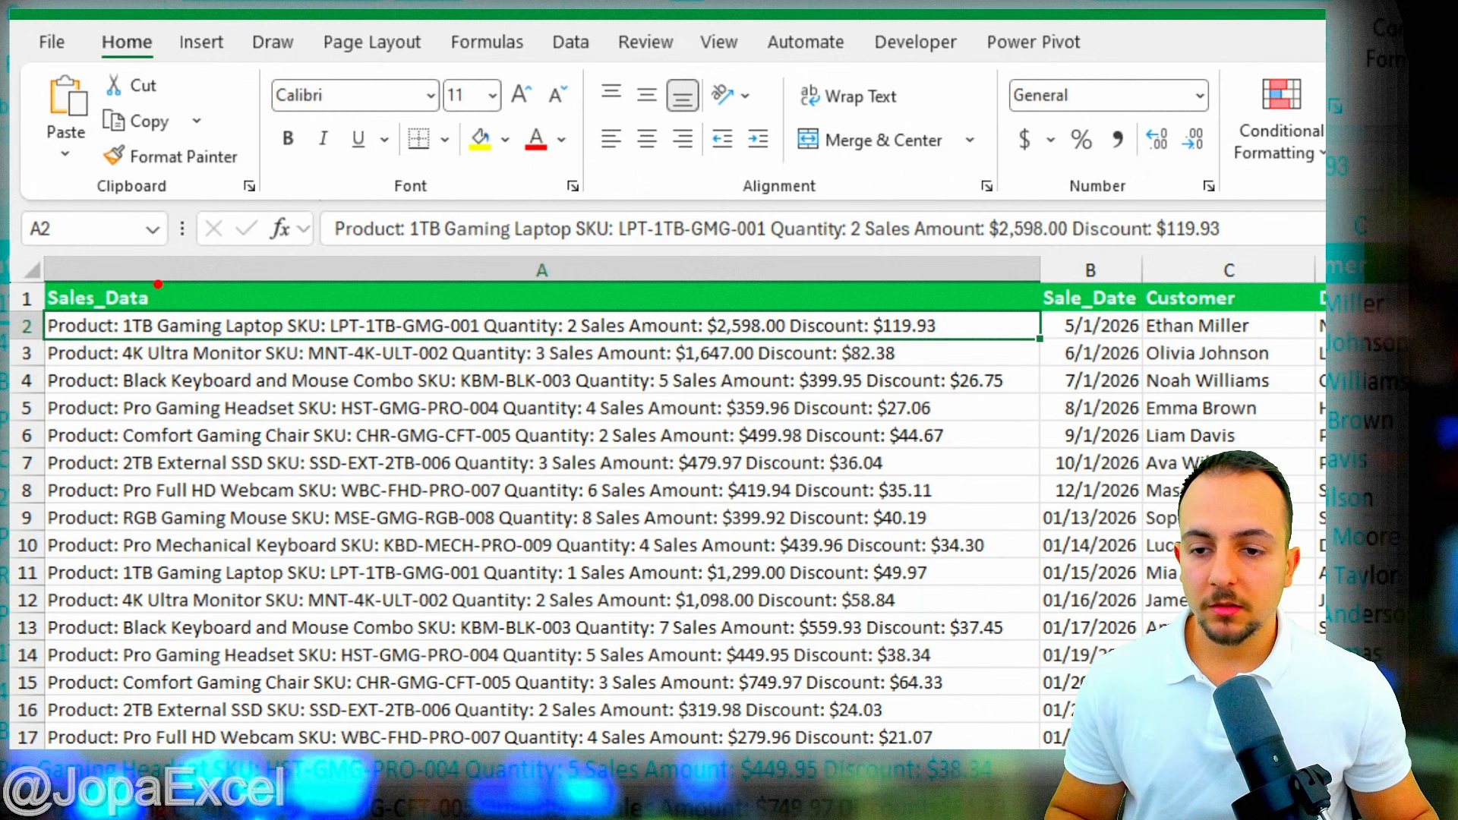
- Annotate the Sales_Data column, boxing 1TB Gaming Laptop and arrowing the long description text
mouse_move(113, 297)
mouse_down()
mouse_move(228, 346)
mouse_move(296, 346)
mouse_up()
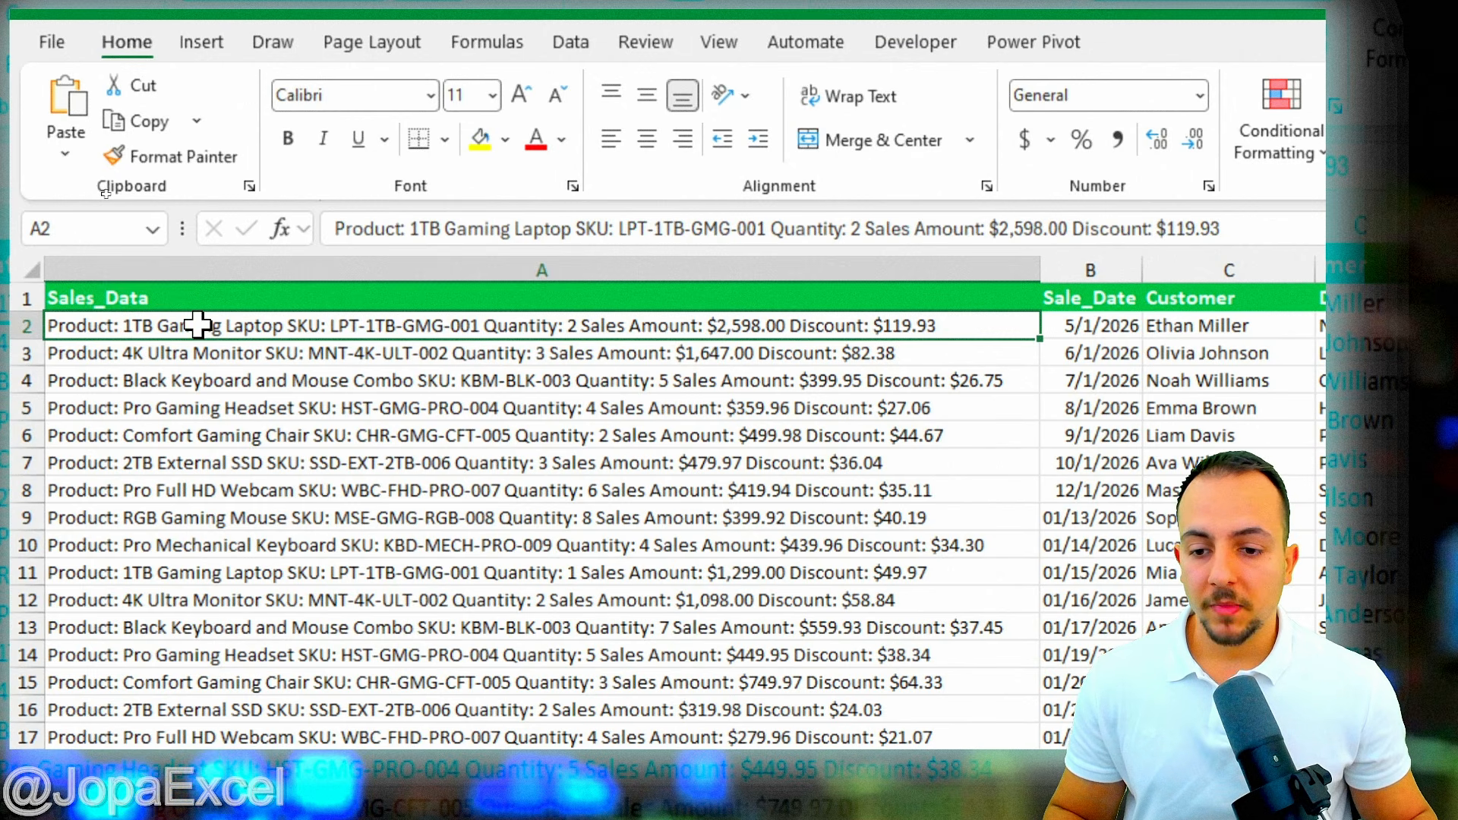
key(ctrl+2)
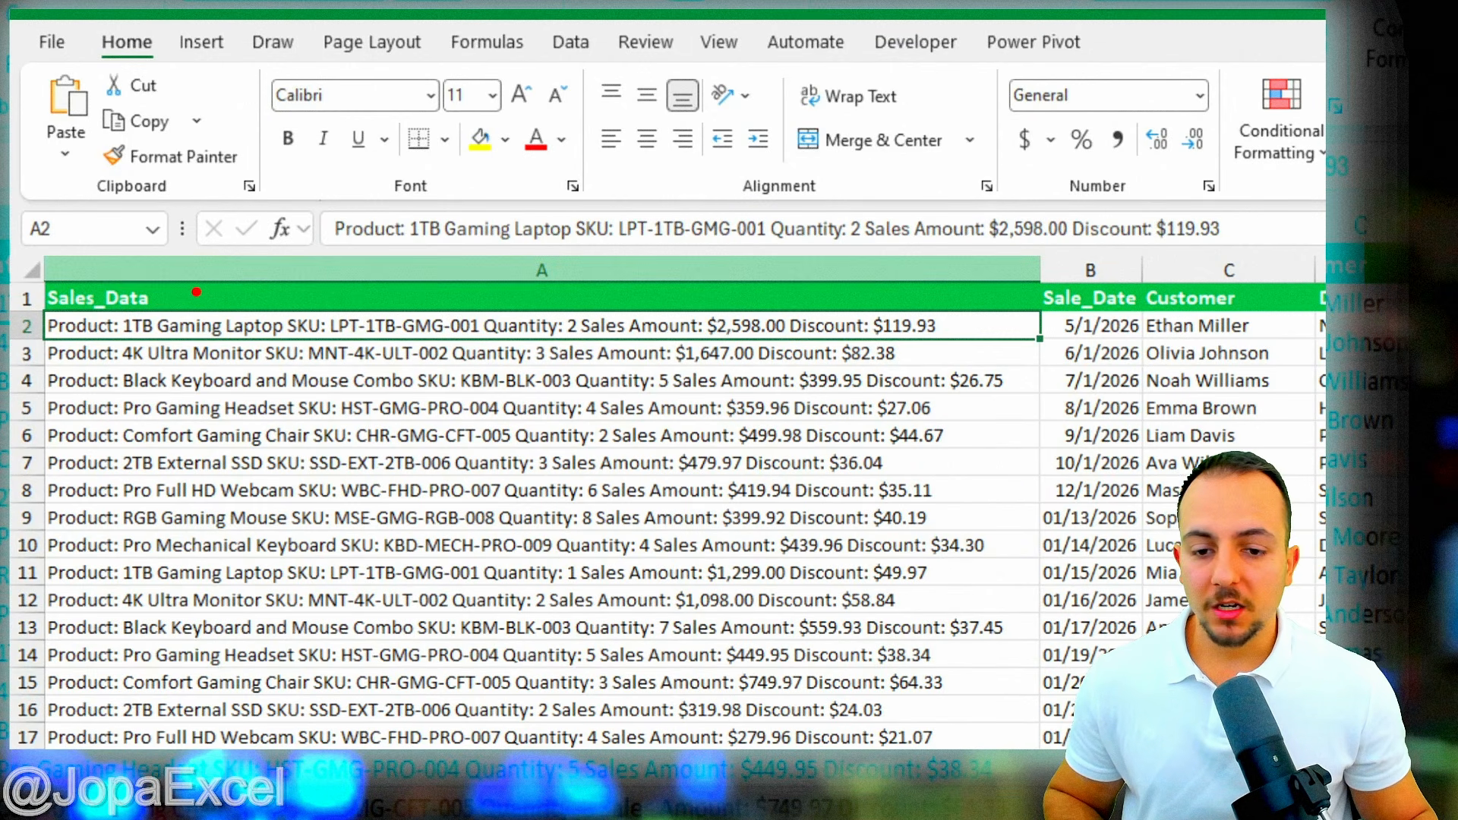
drag(196, 291, 237, 161)
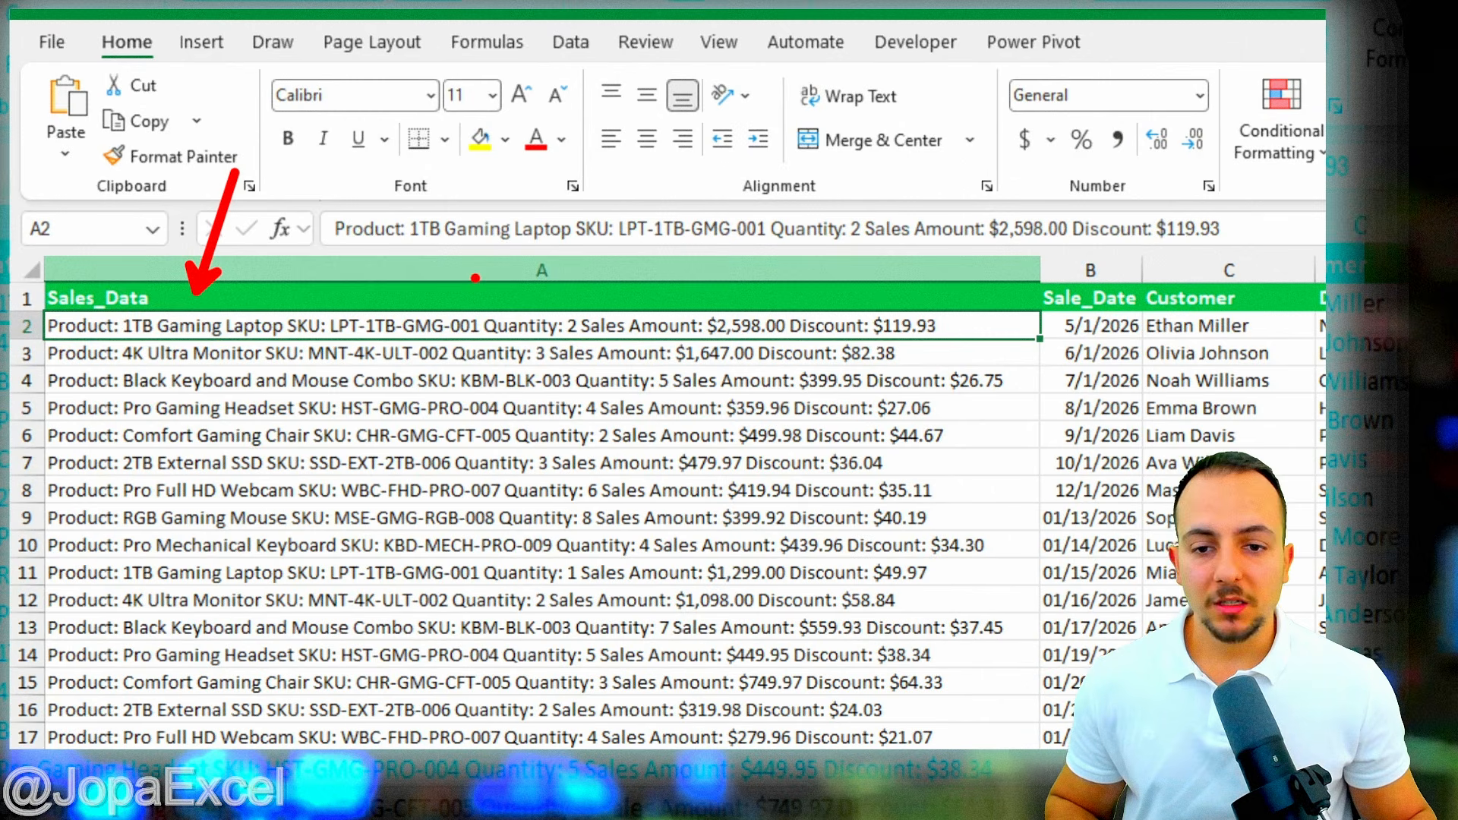
drag(489, 279, 588, 192)
drag(868, 279, 955, 186)
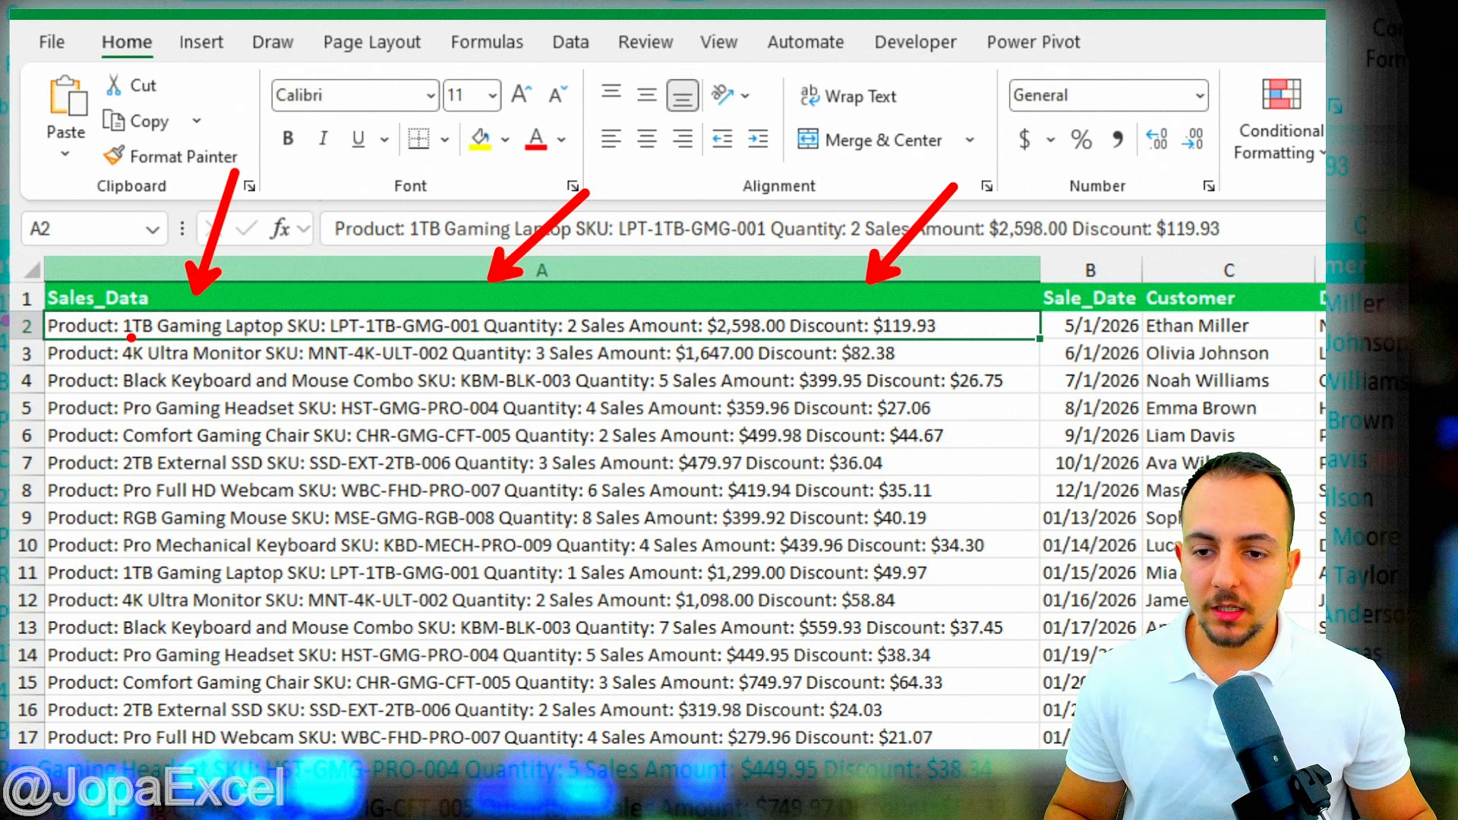
- Underline 1TB Gaming Laptop, then select just that name inside cell A2's text
drag(143, 346, 285, 344)
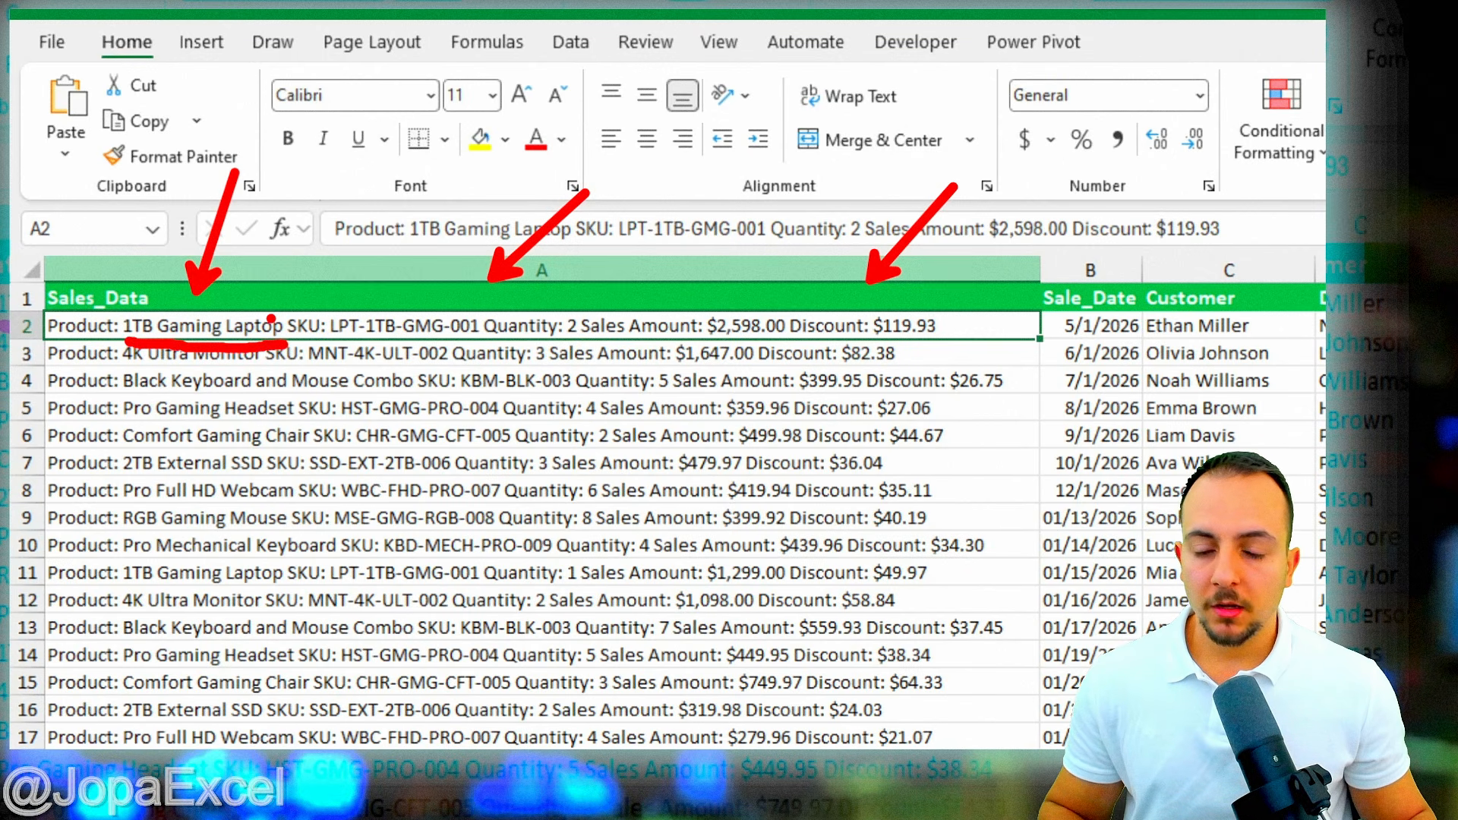
key(Escape)
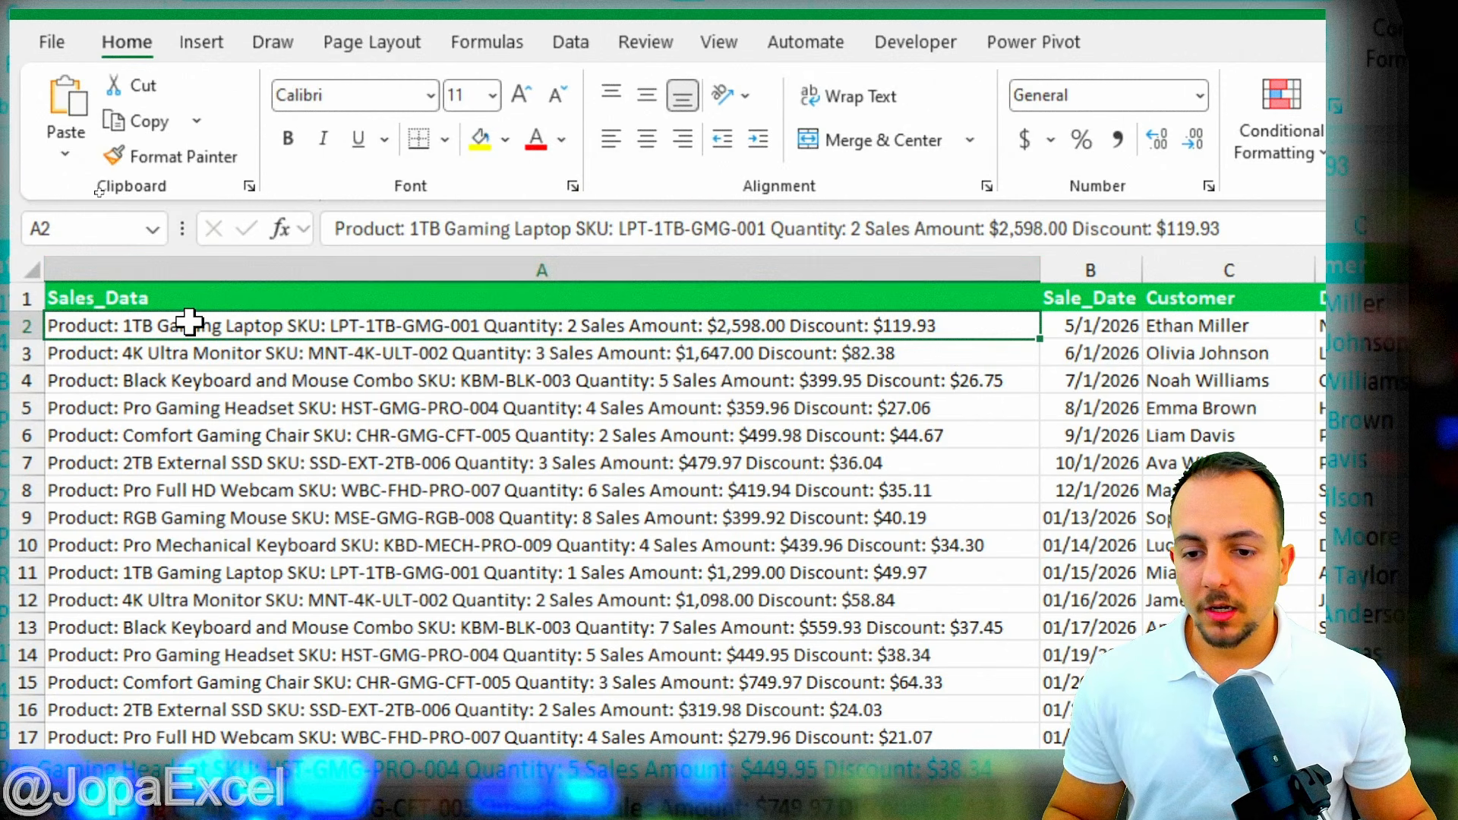
double_click(235, 328)
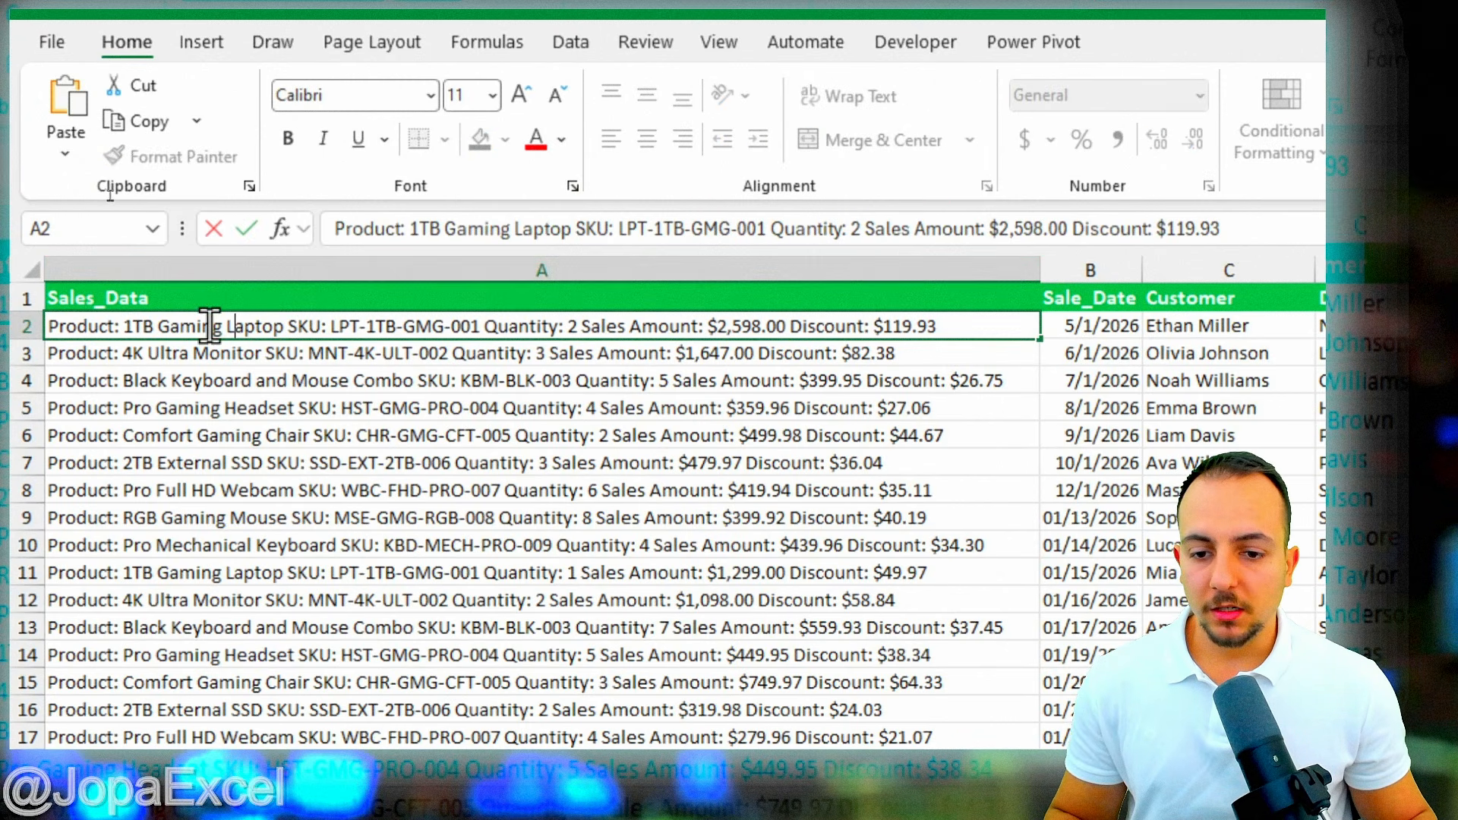
drag(122, 323, 286, 327)
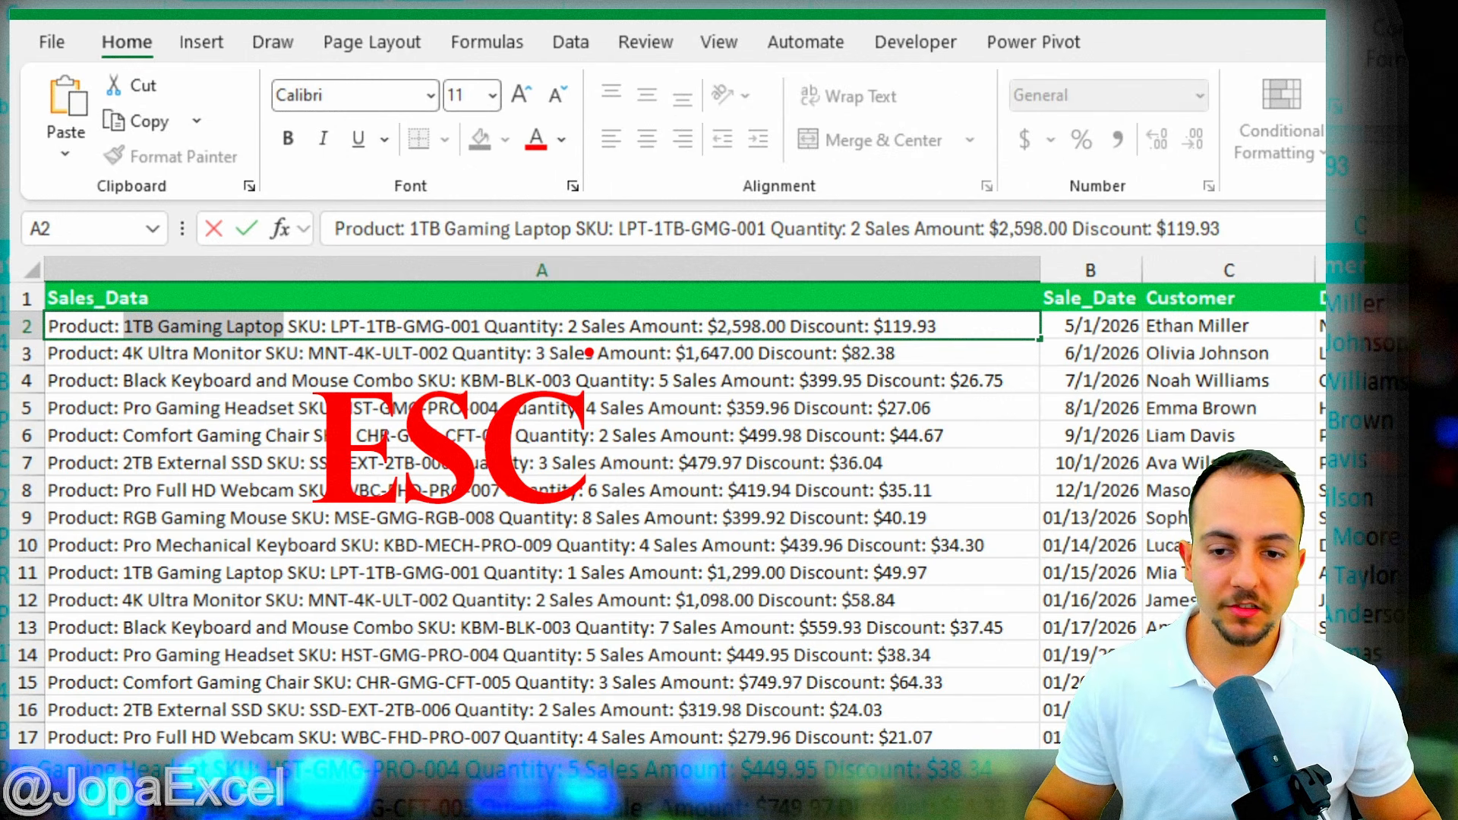
key(Escape)
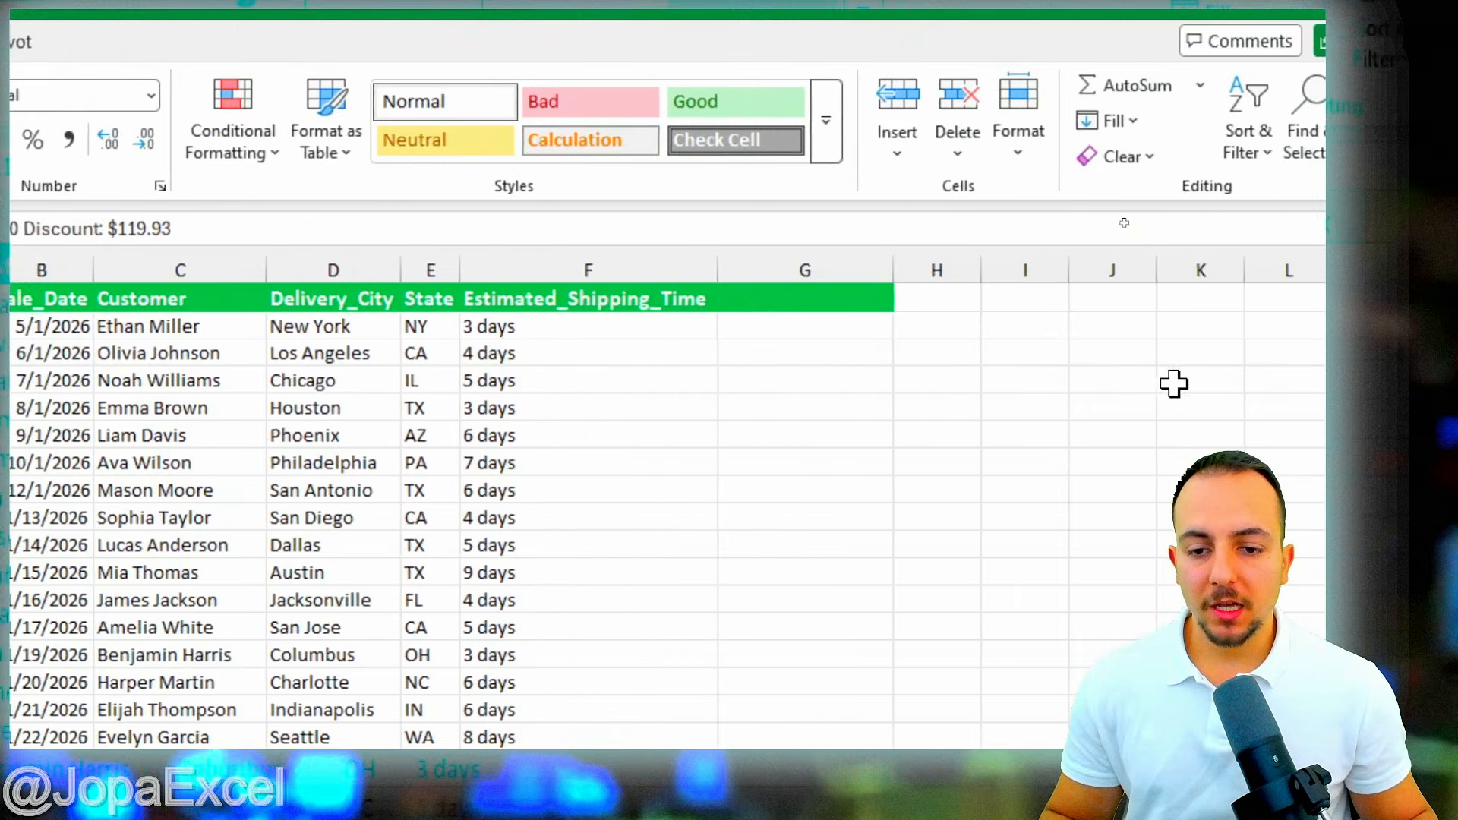
click(1215, 259)
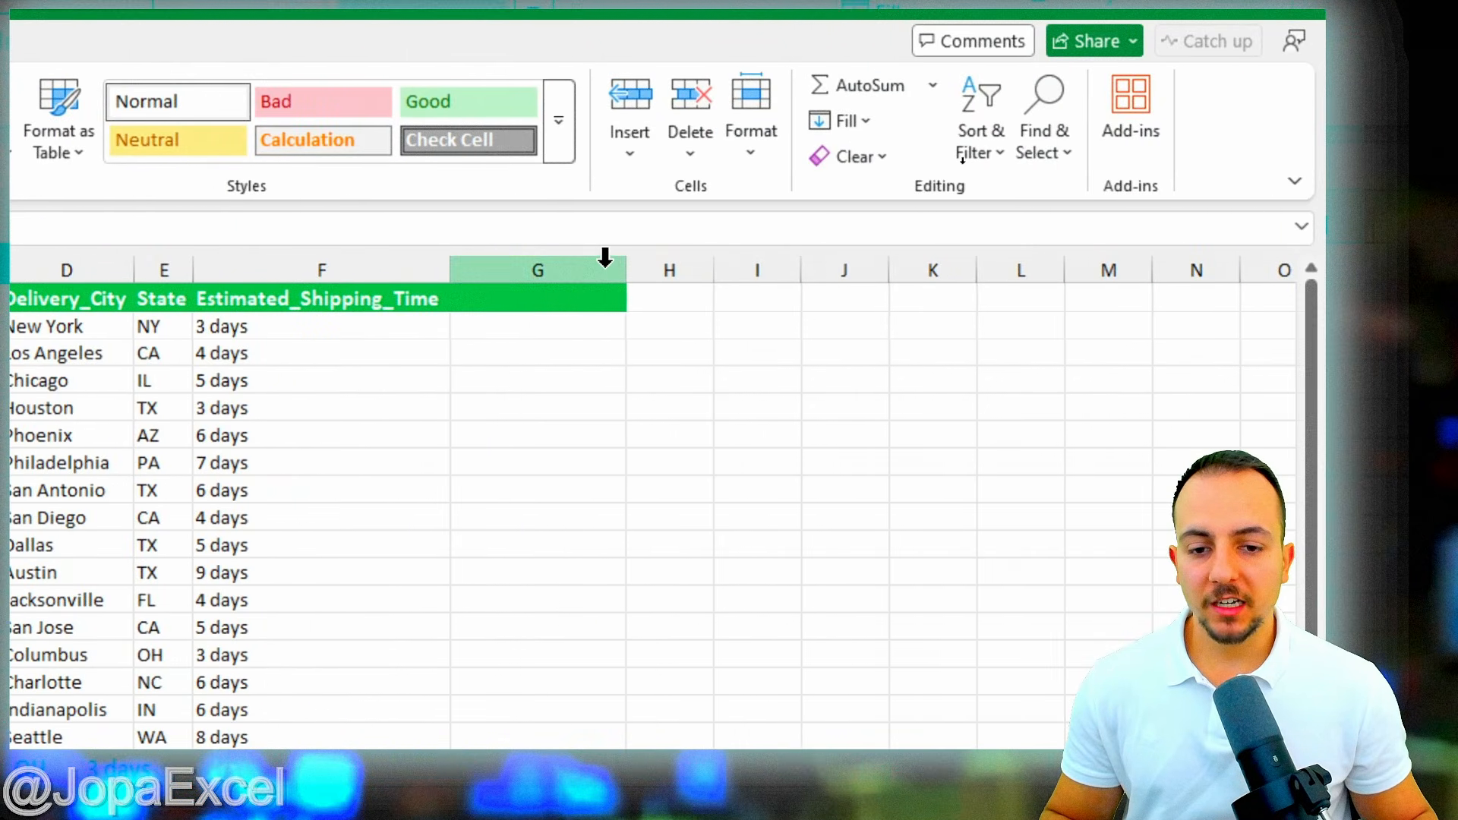
click(557, 262)
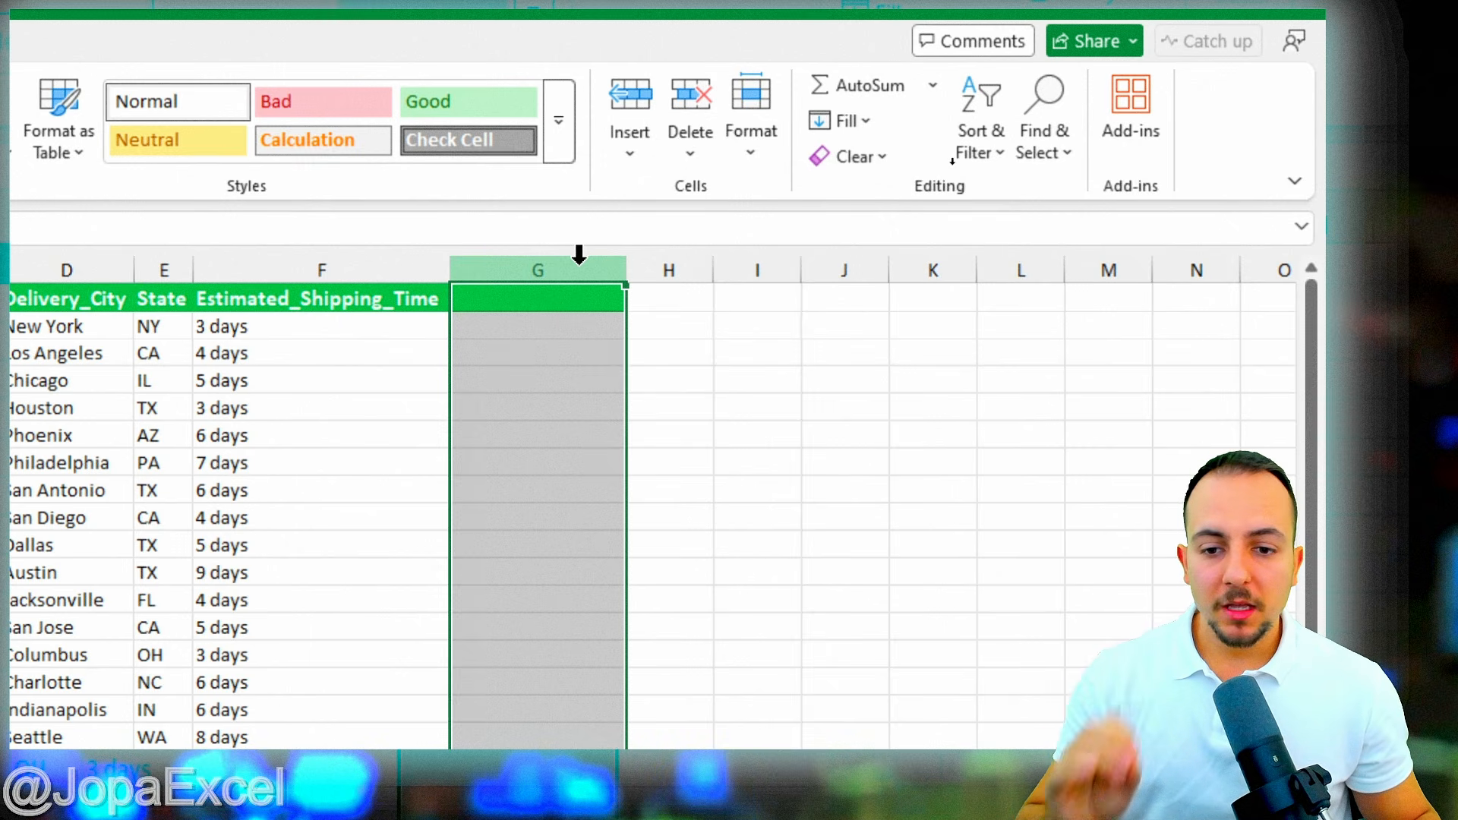
click(397, 258)
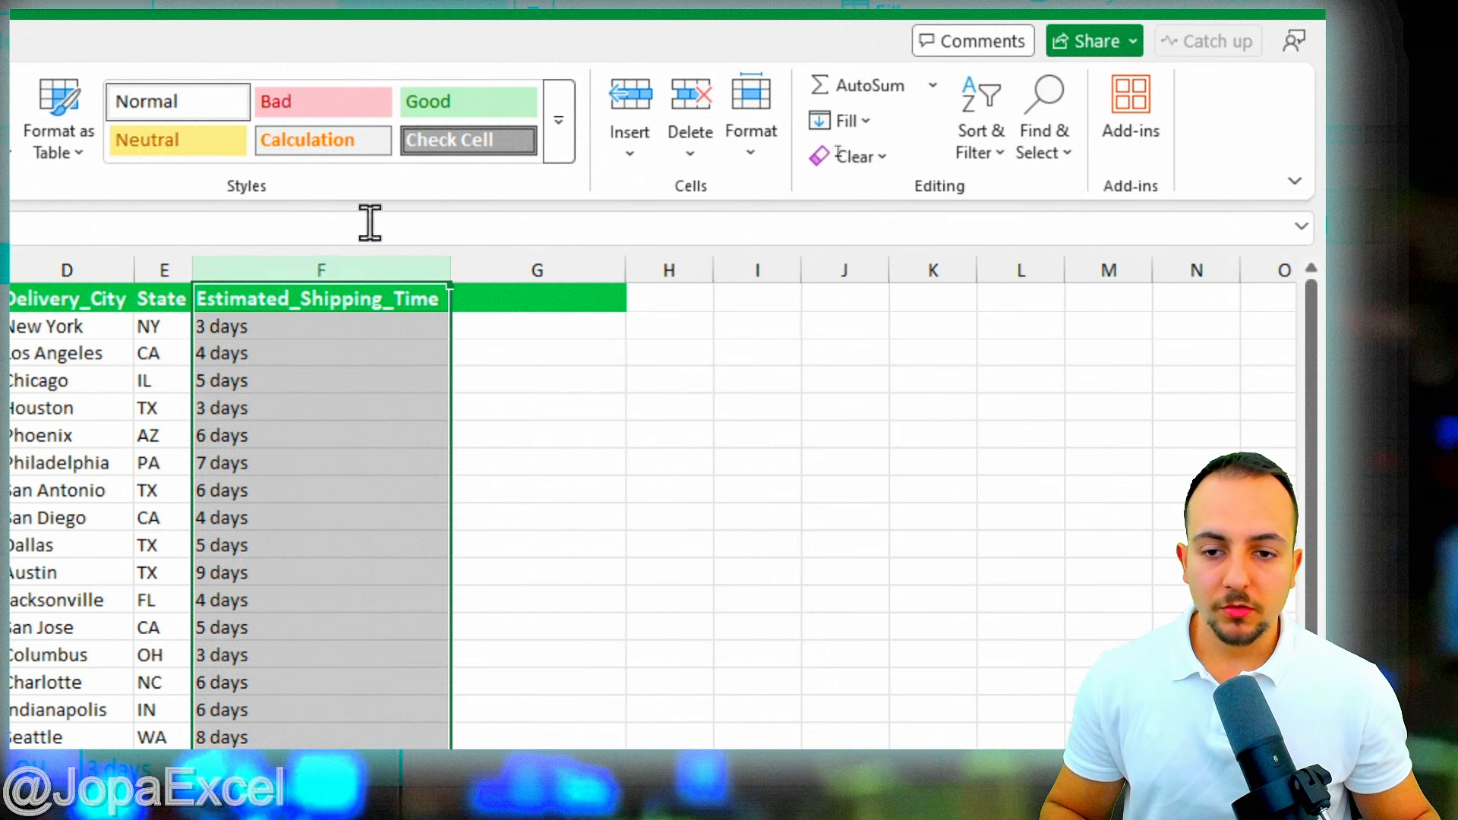
key(ctrl+2)
mouse_move(354, 243)
mouse_down()
mouse_move(383, 217)
mouse_move(515, 240)
mouse_move(528, 213)
mouse_move(576, 263)
mouse_move(1014, 289)
mouse_move(954, 271)
mouse_move(729, 286)
mouse_move(544, 273)
mouse_up()
key(Escape)
click(1043, 263)
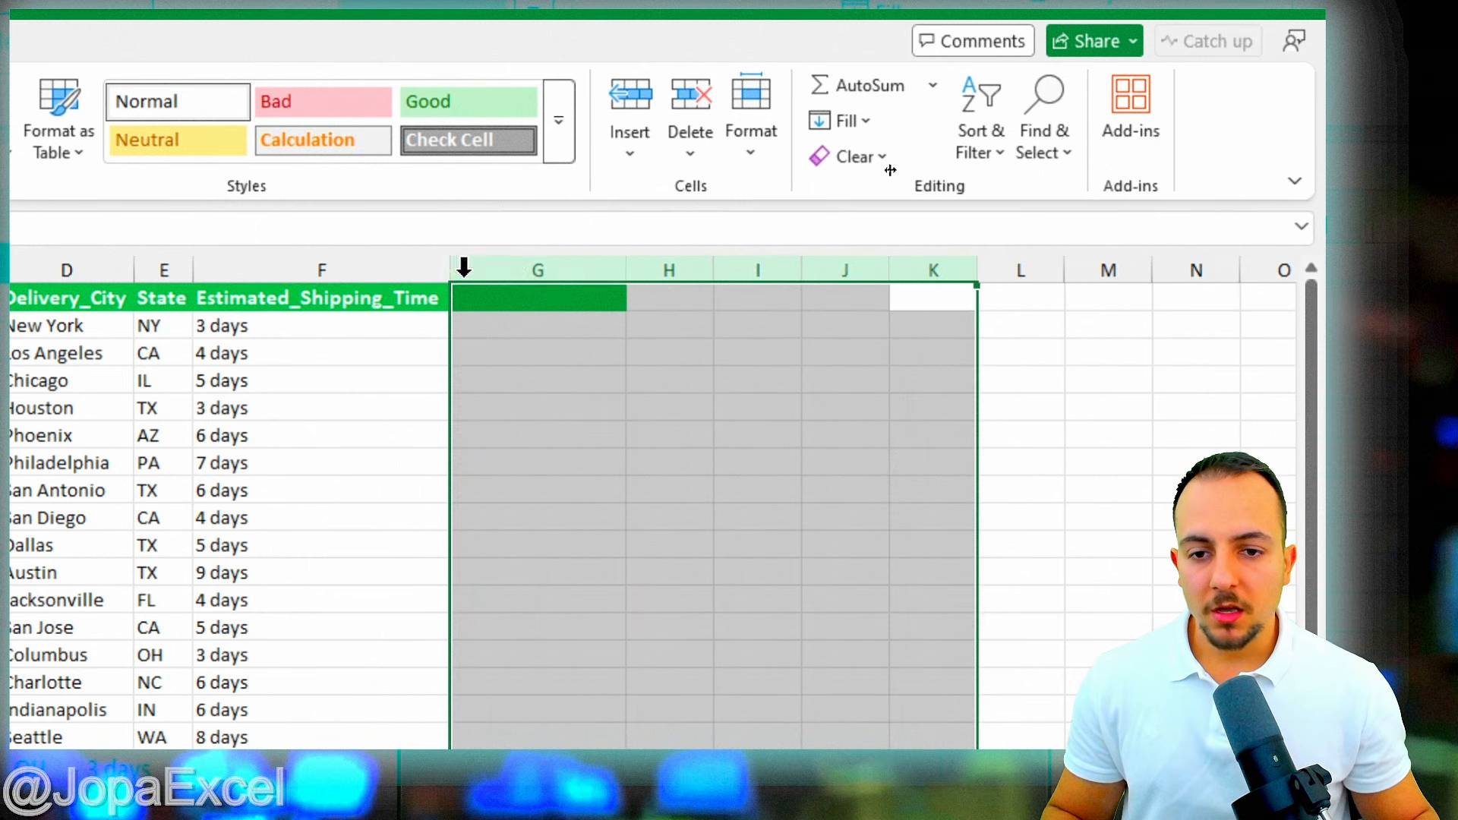
click(524, 267)
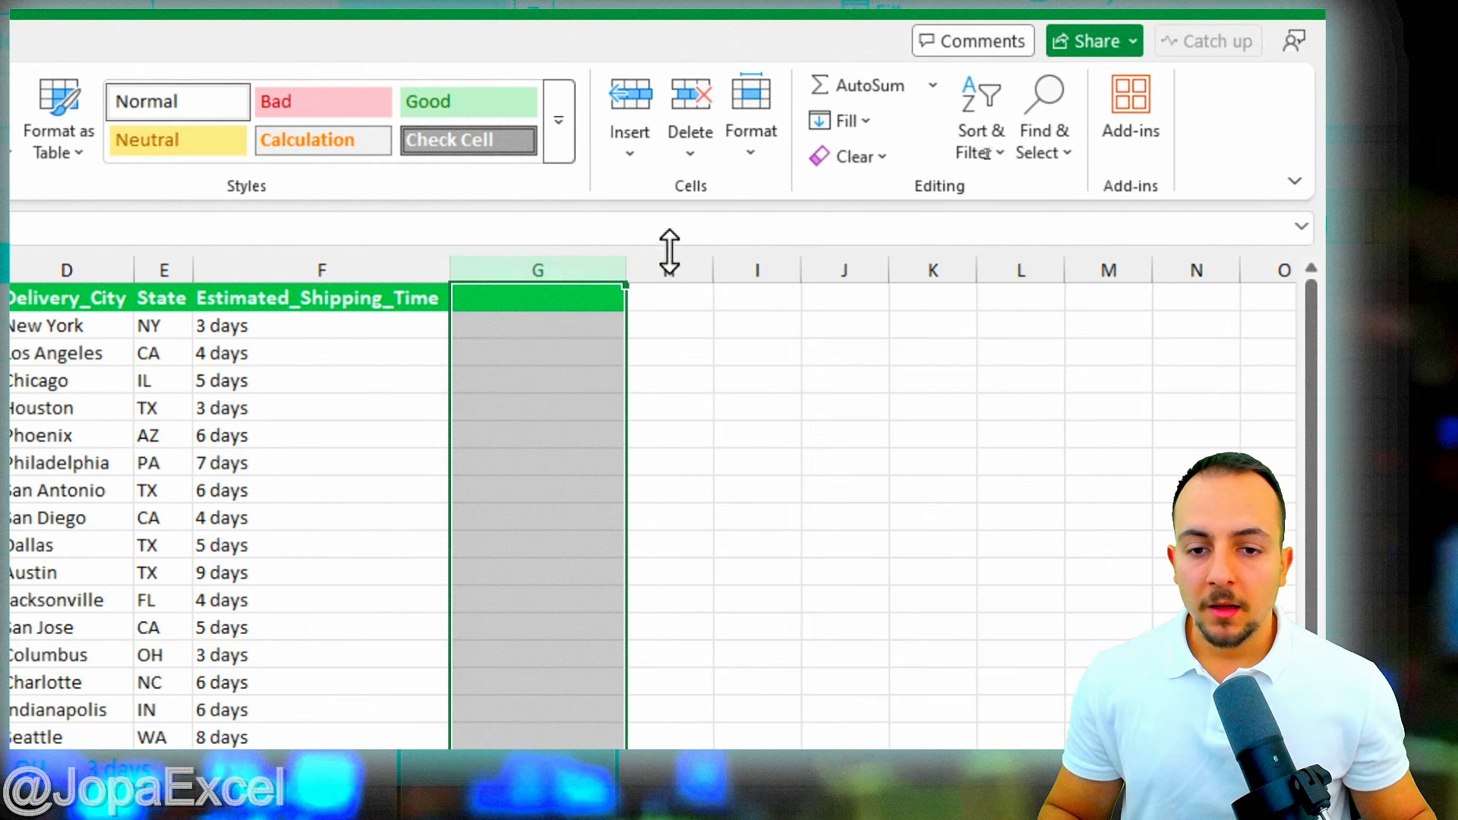
click(535, 297)
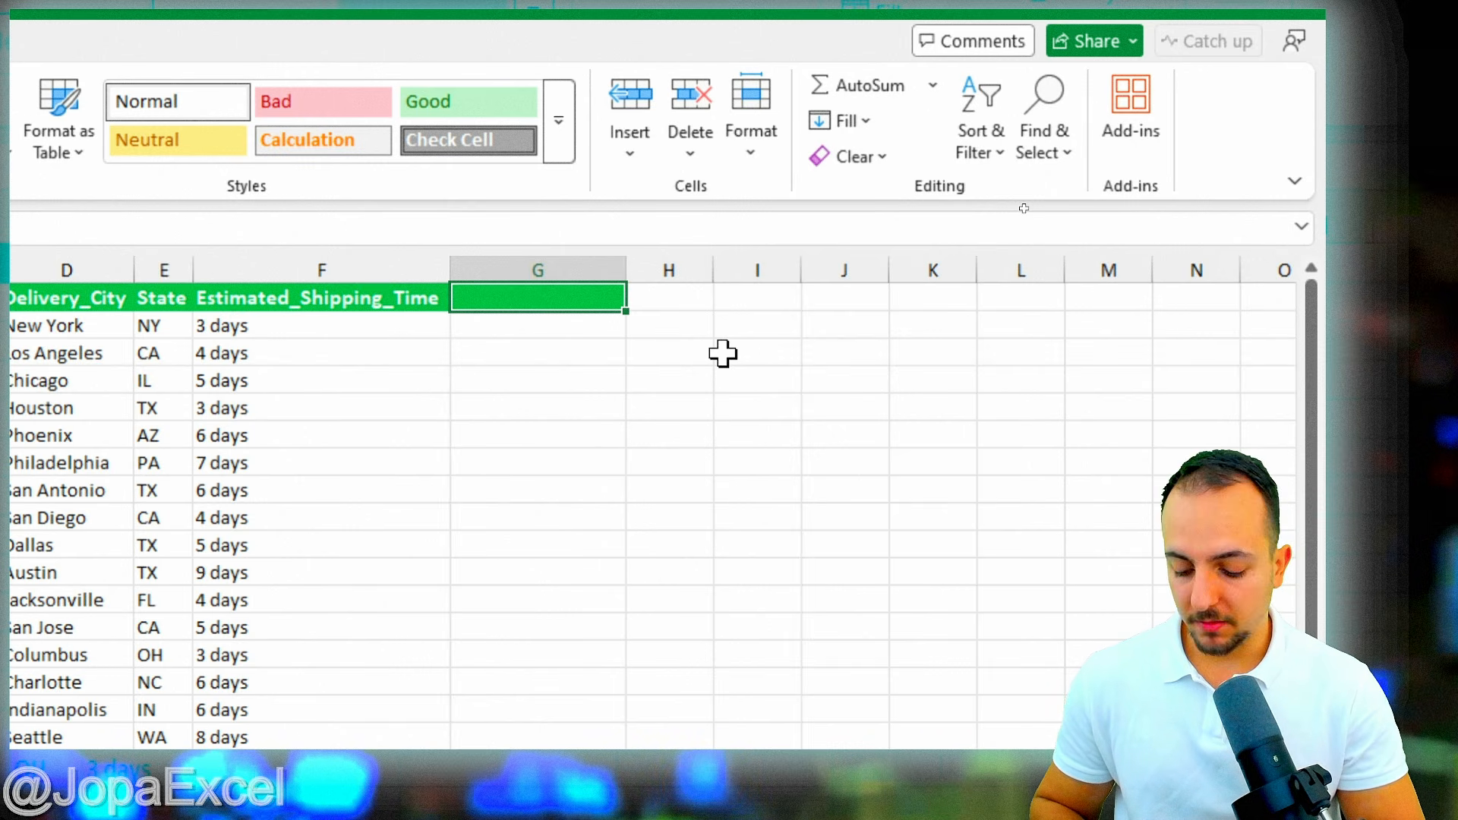
- Add a 'Product Name' header in G1, widen column G, and paste 1TB Gaming Laptop into G2
text(Product)
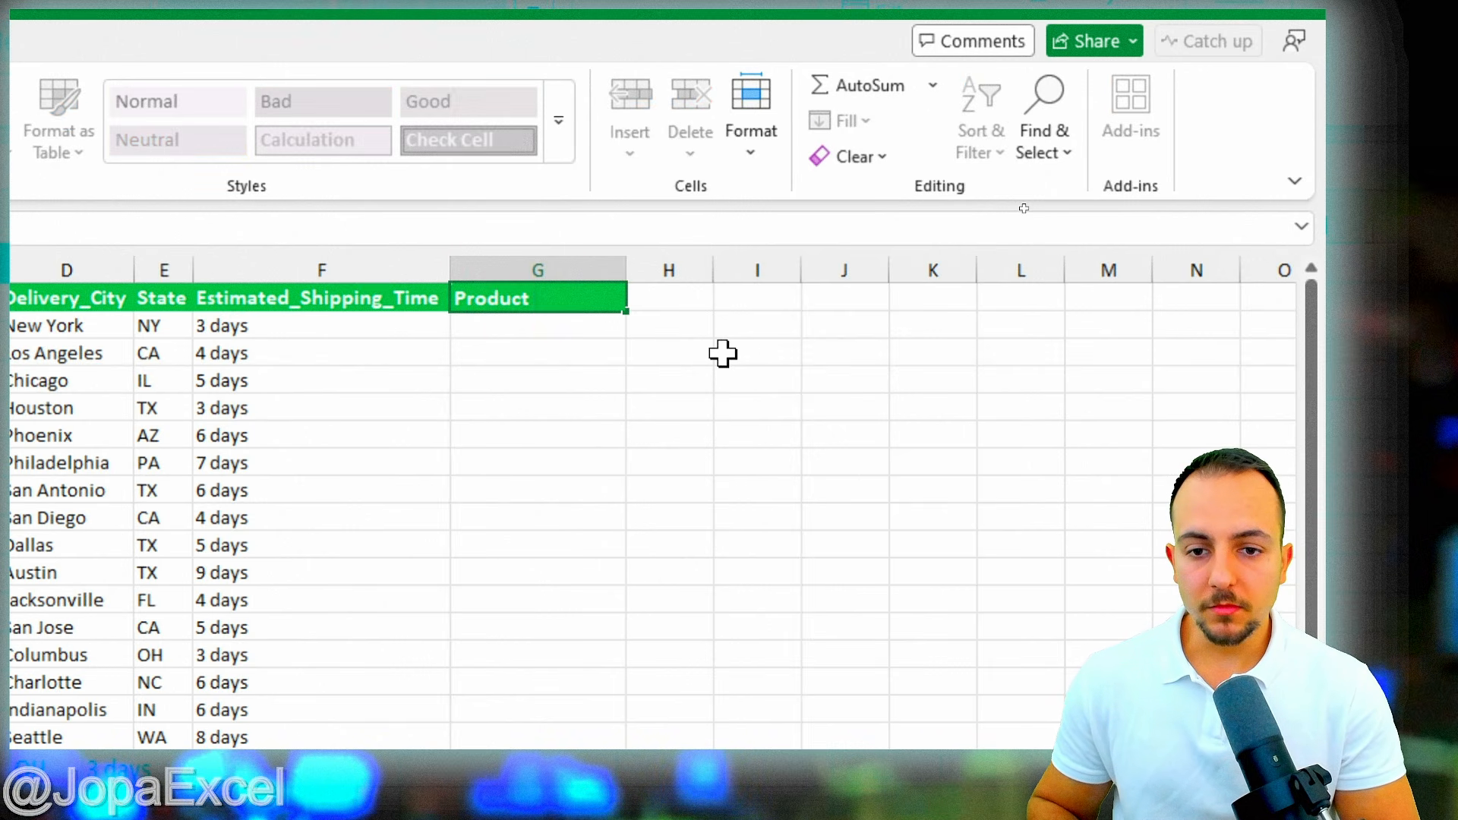
text( Name)
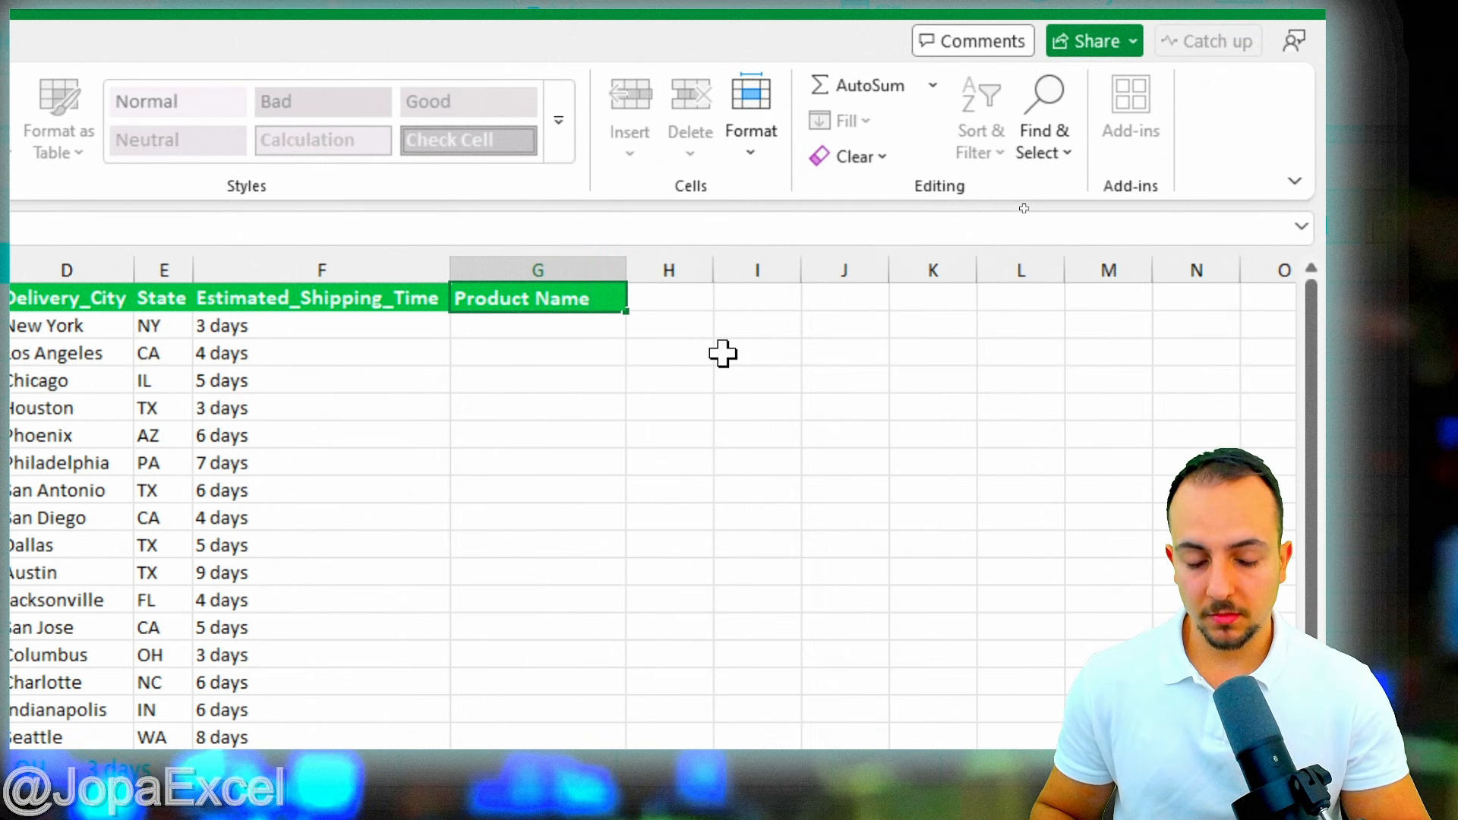
key(Return)
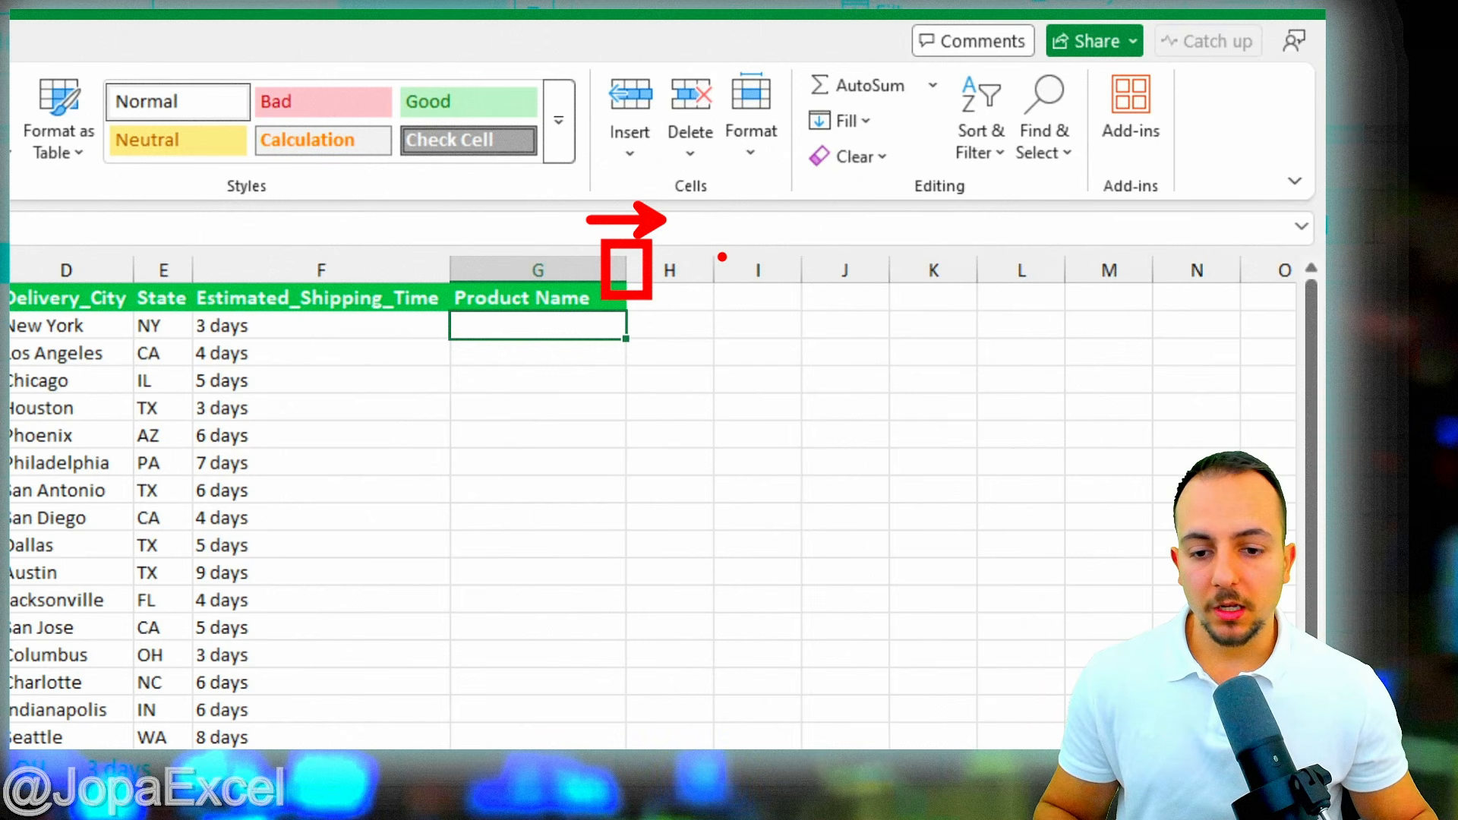
drag(626, 267, 791, 267)
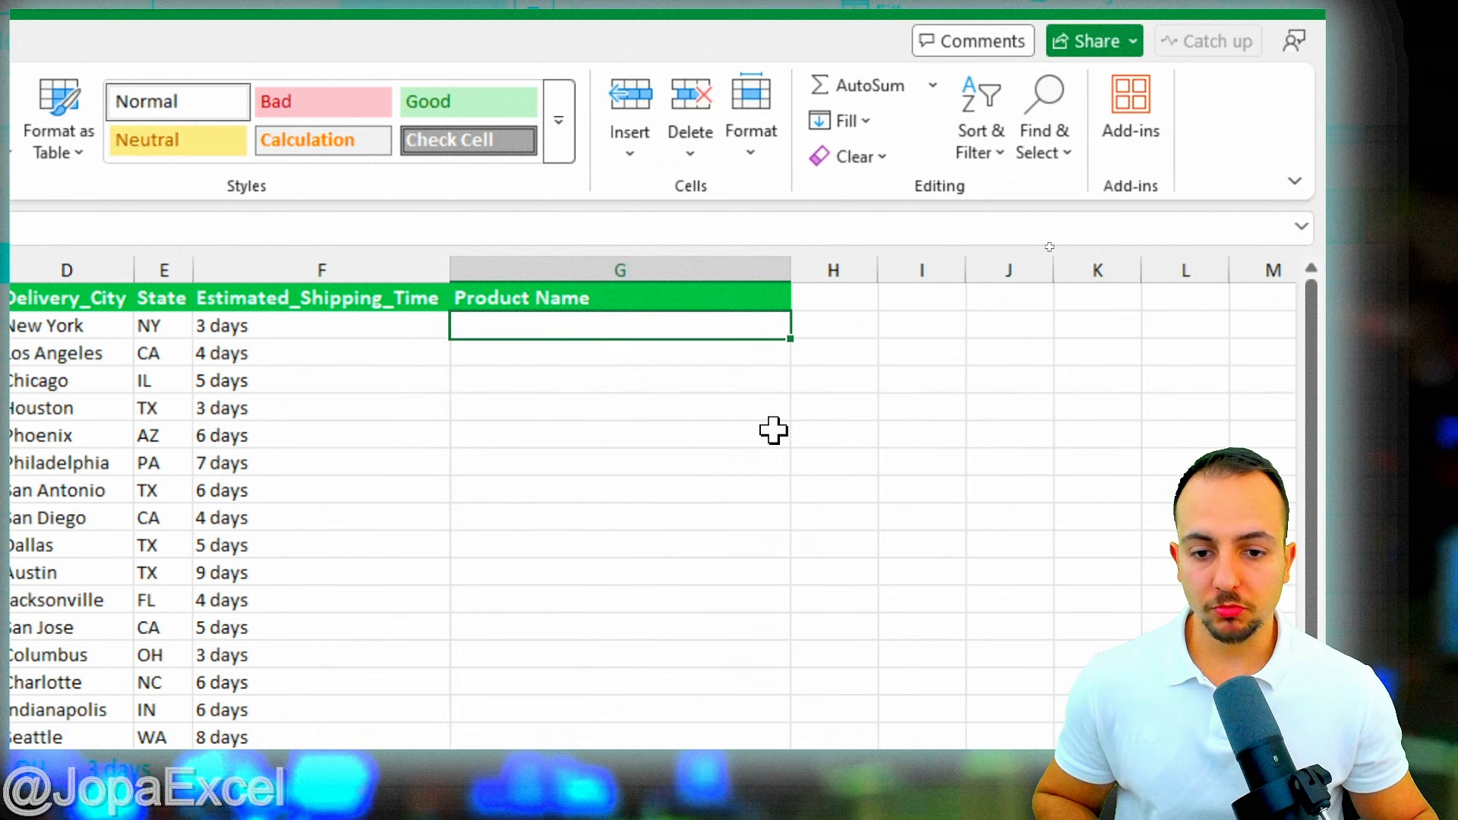
text(1TB Gaming Laptop)
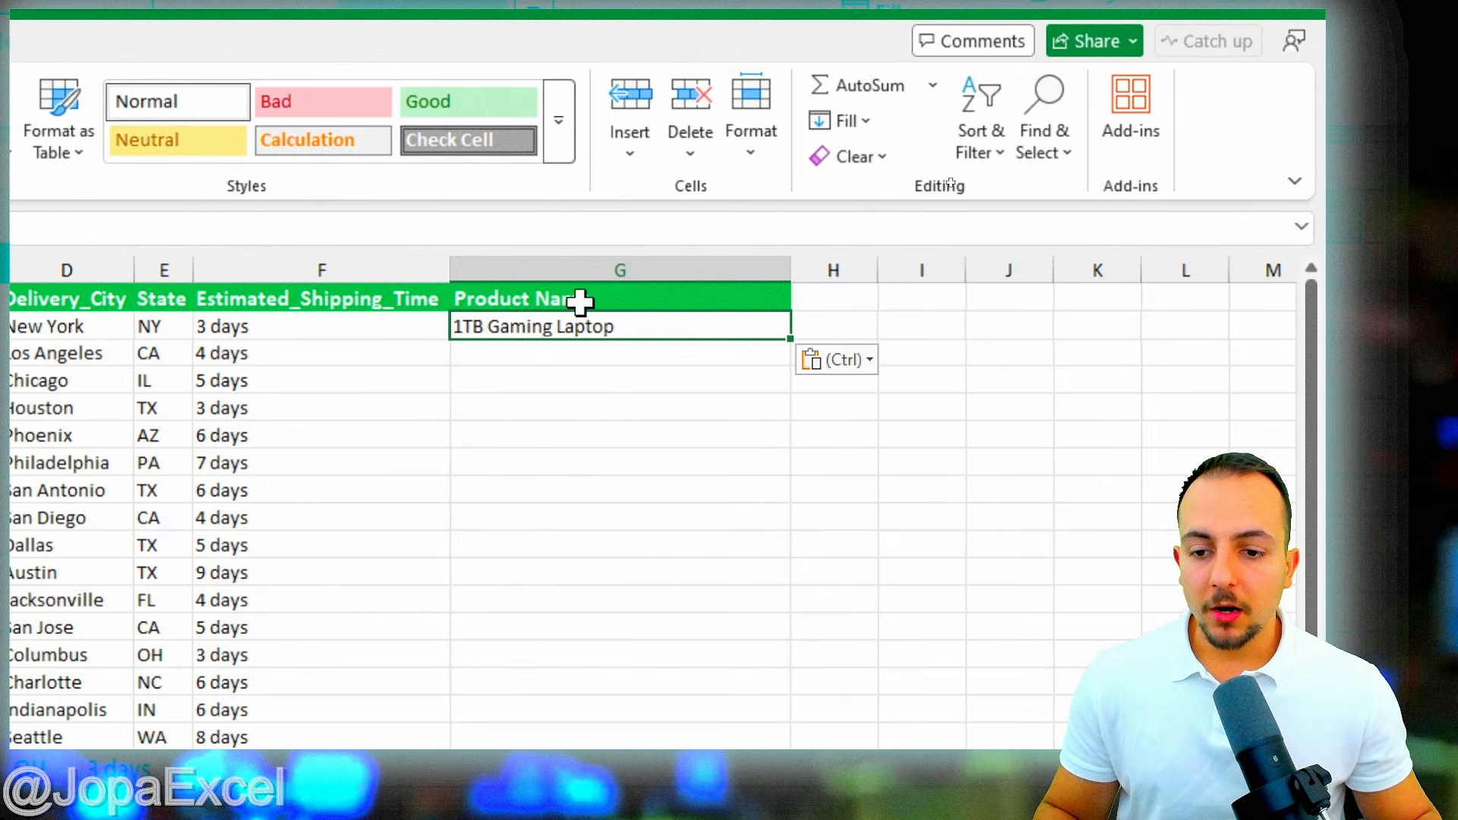
- Flash Fill product names from G3 down column G and scroll through the results
click(522, 349)
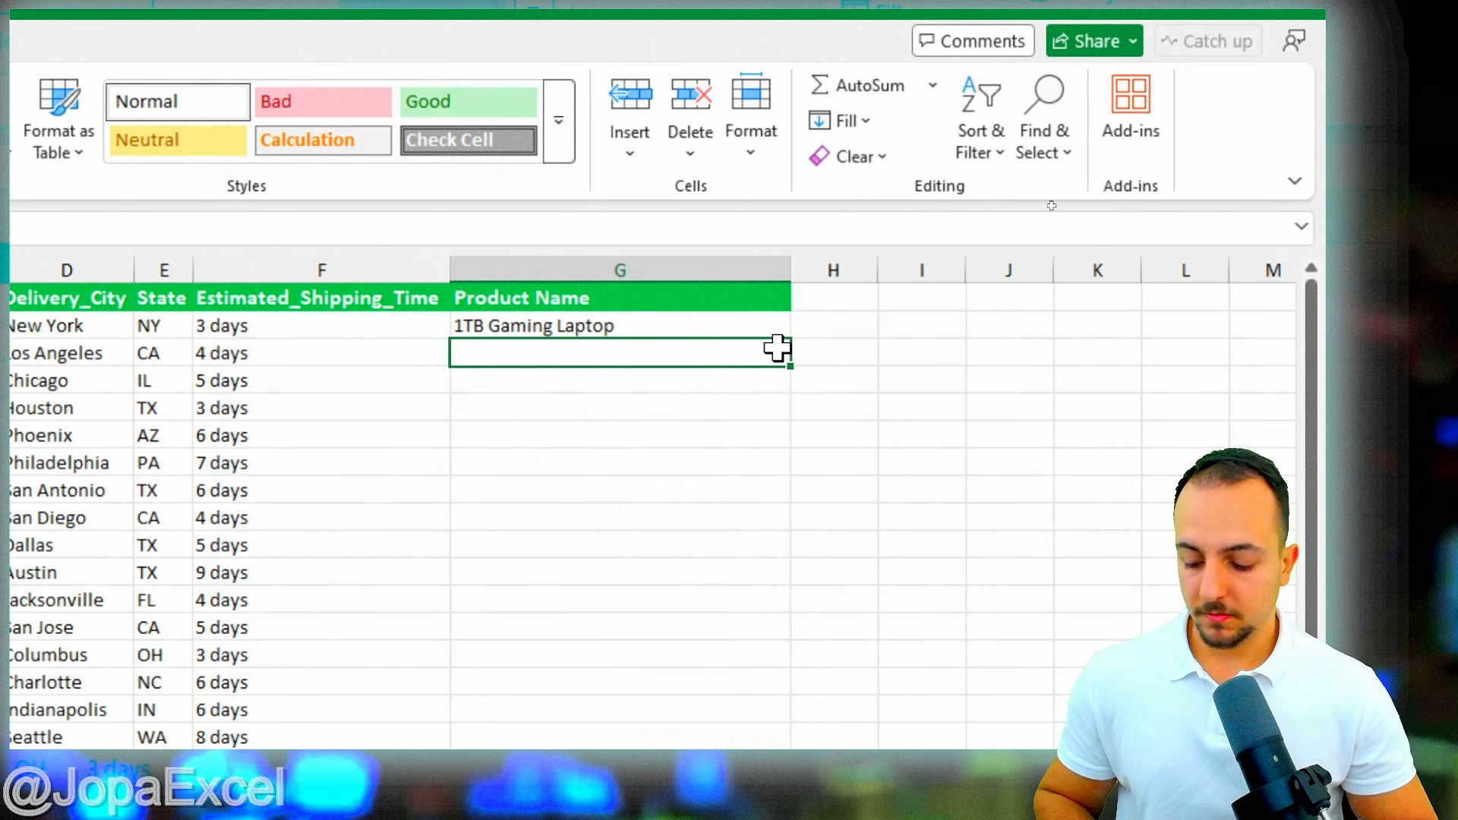
key(ctrl+e)
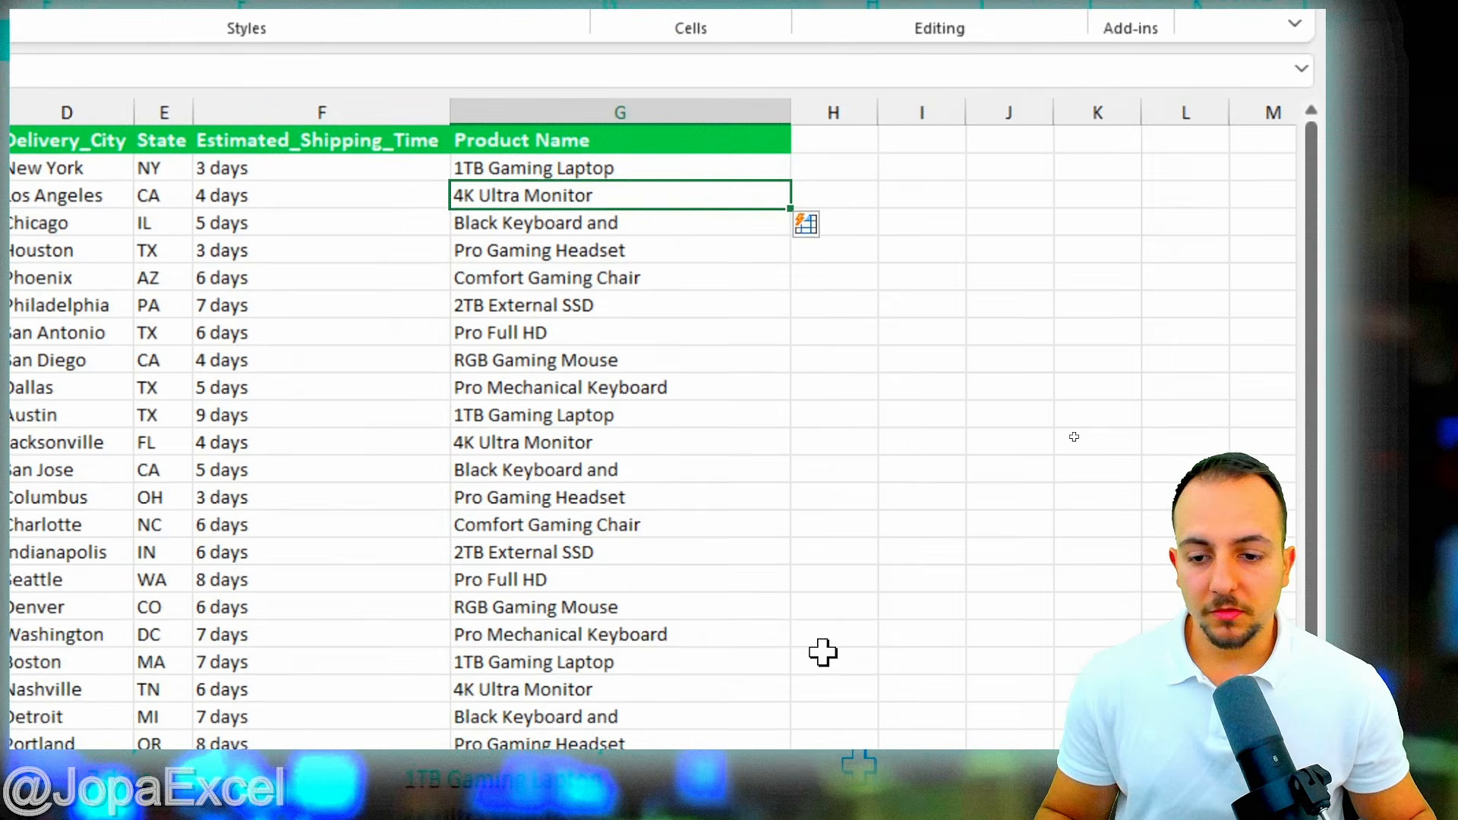
scroll(688, 497, down, 4)
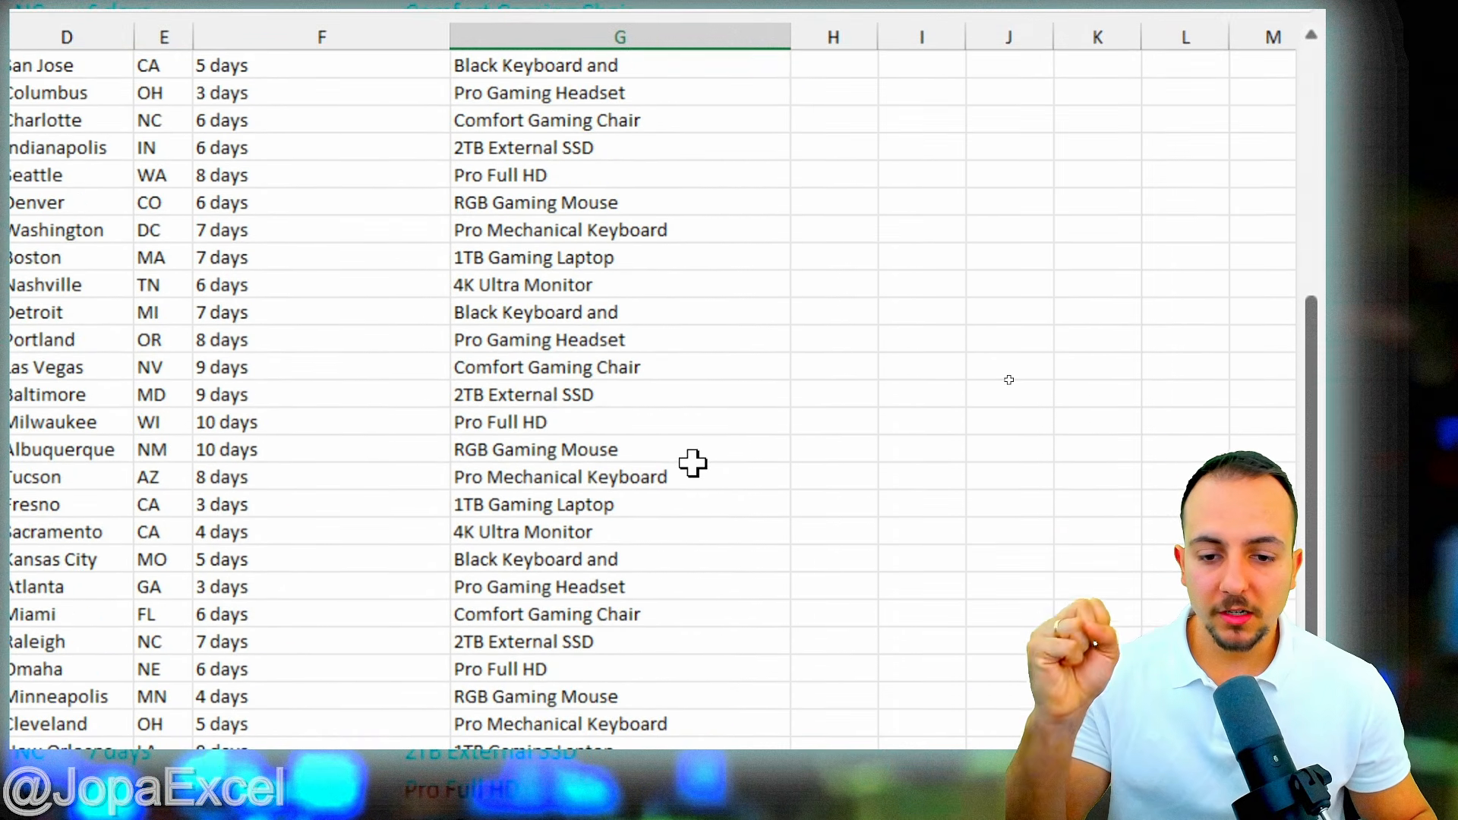
scroll(691, 461, down, 1)
scroll(693, 463, down, 3)
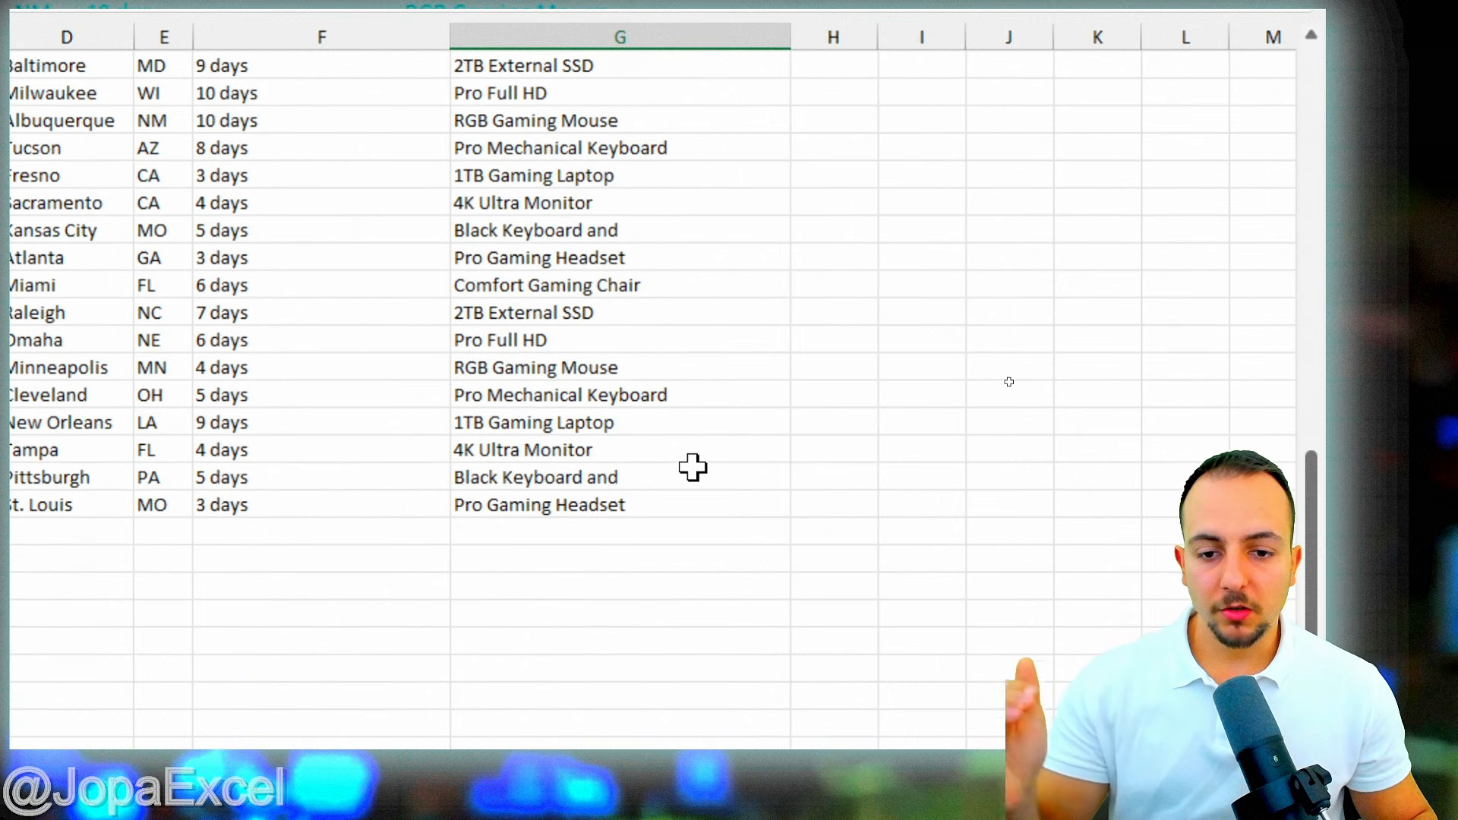
scroll(695, 471, down, 2)
scroll(694, 467, up, 4)
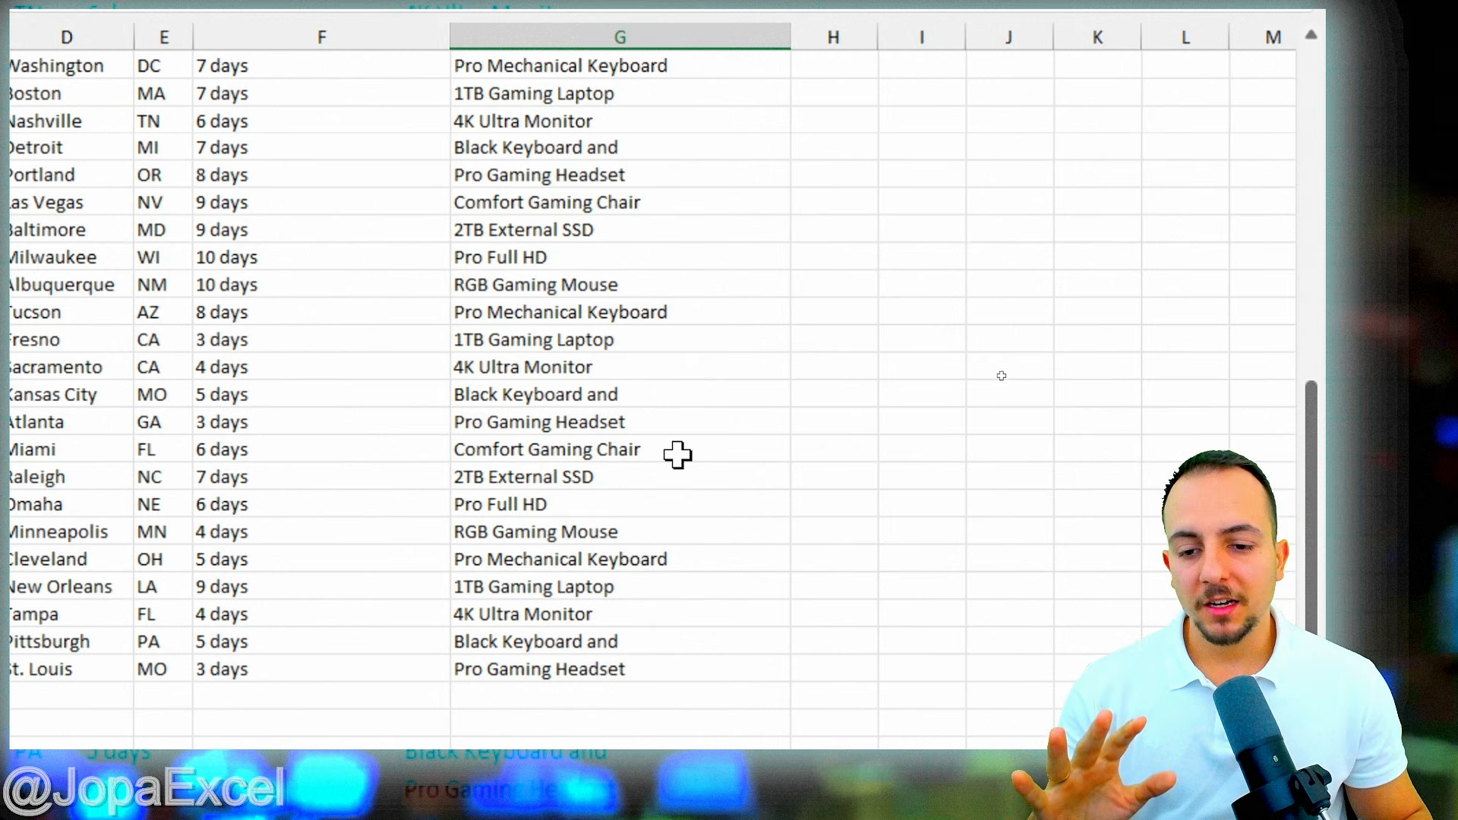
scroll(677, 455, up, 6)
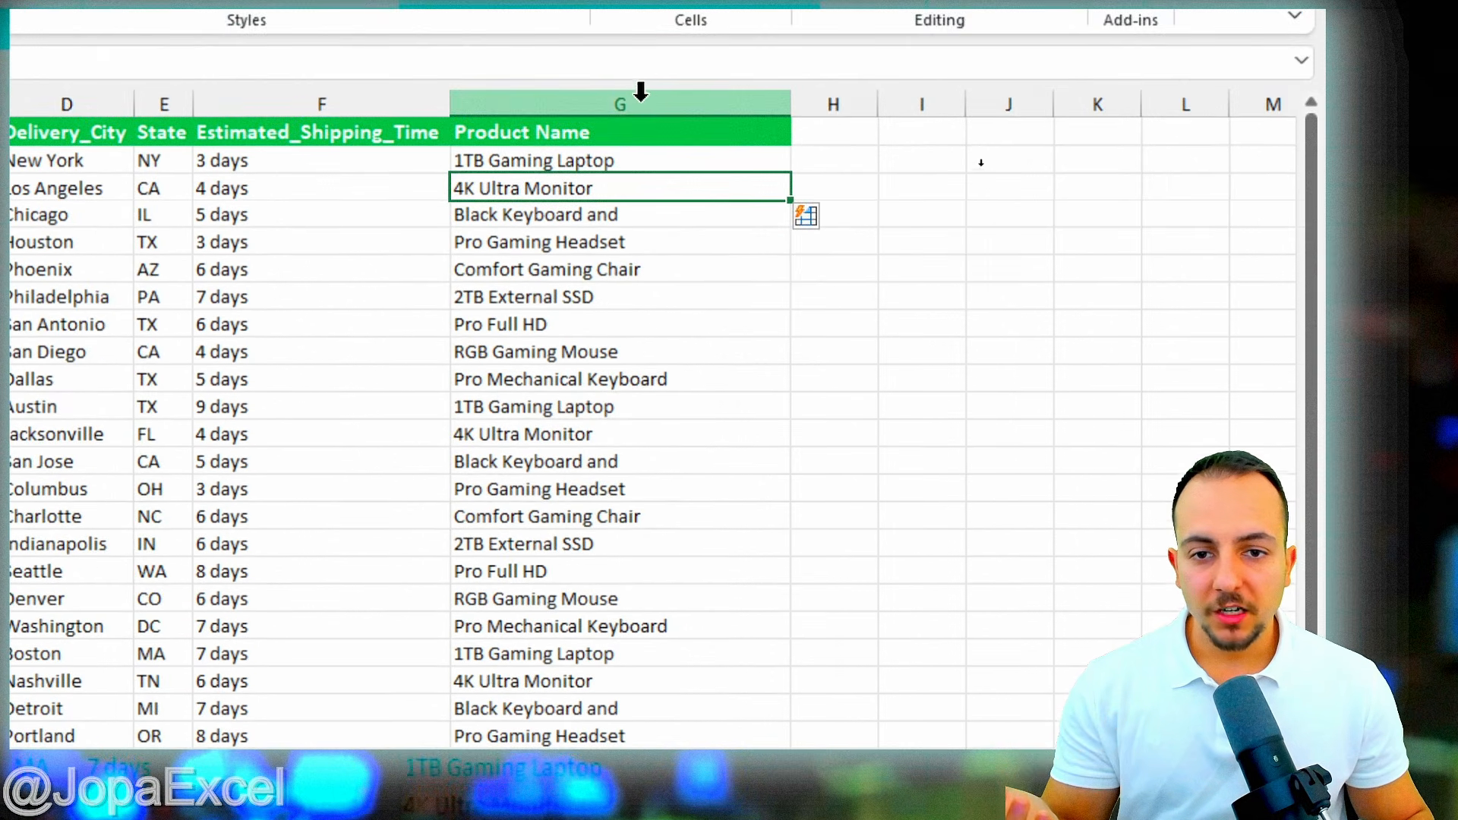
click(612, 63)
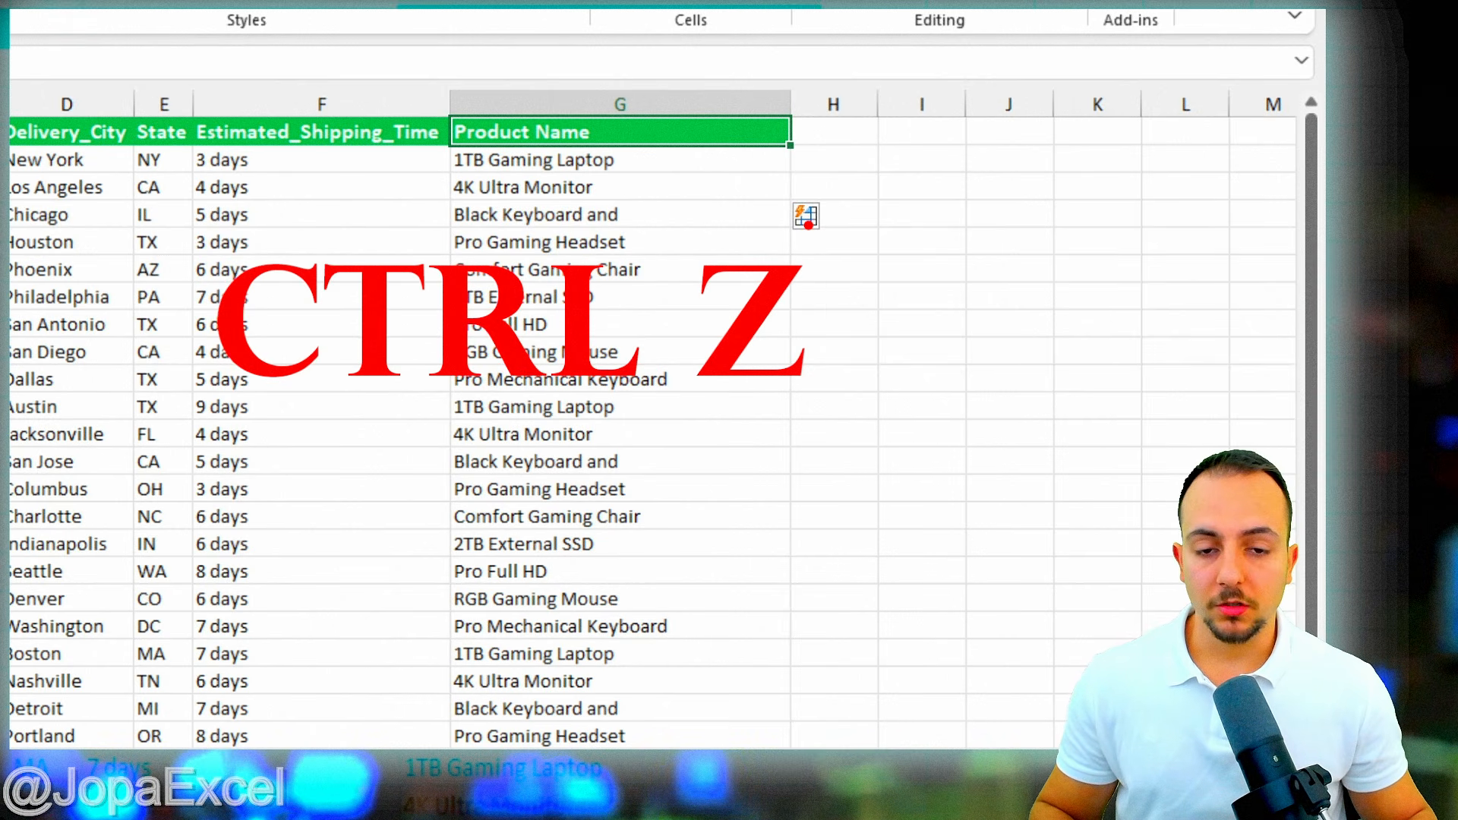
key(ctrl+z)
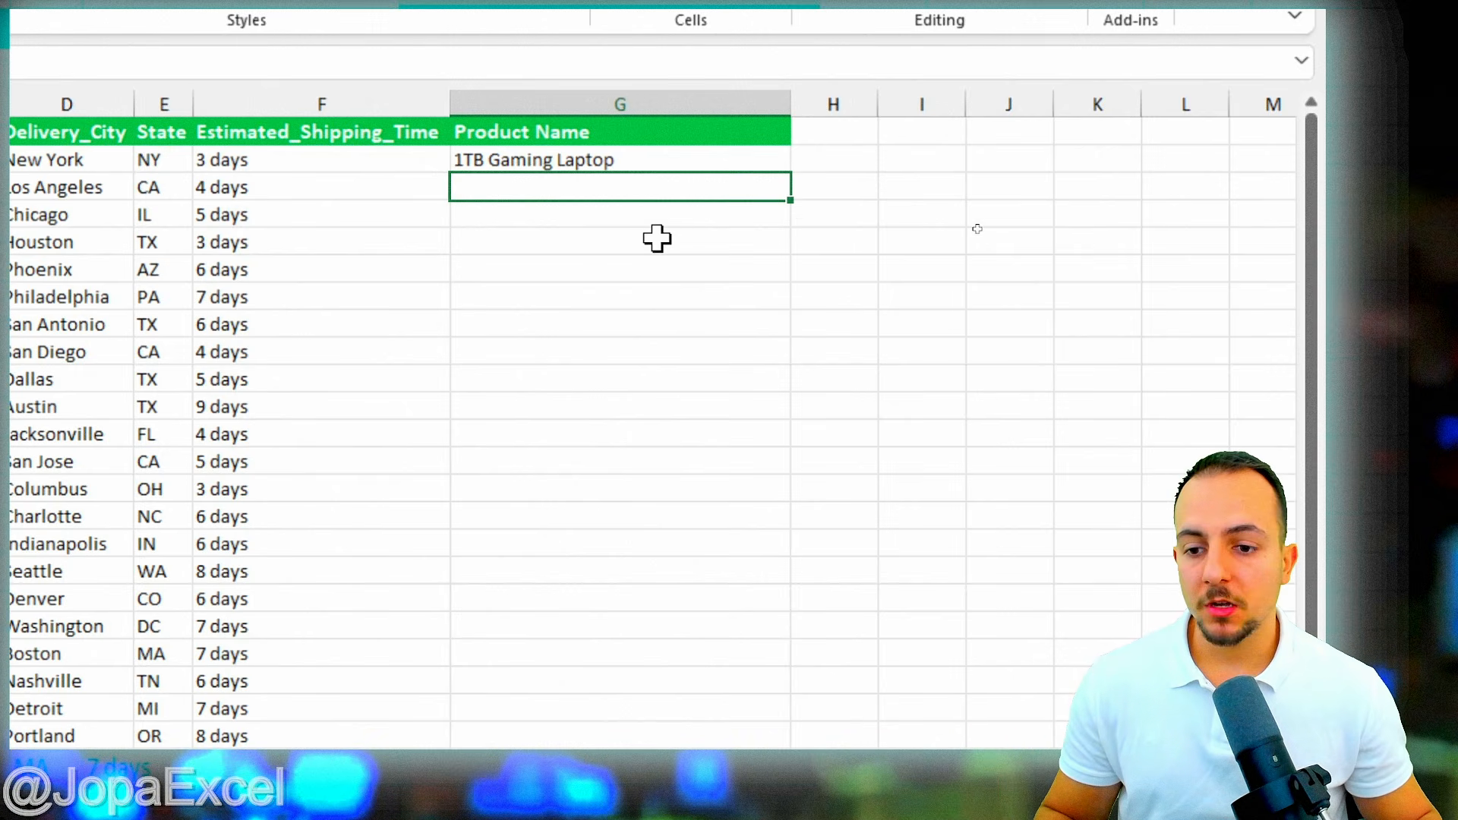
click(570, 159)
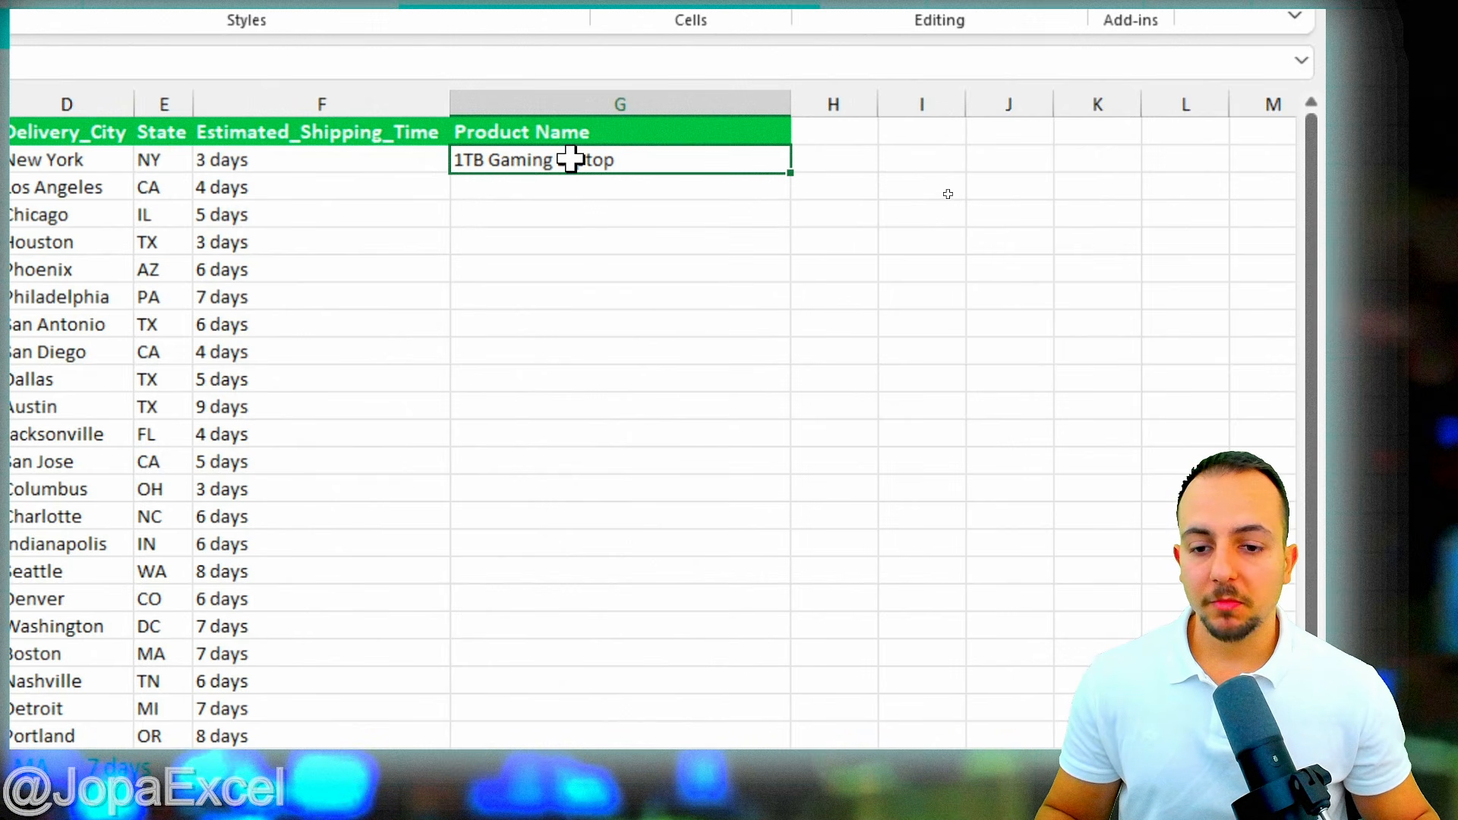
click(597, 193)
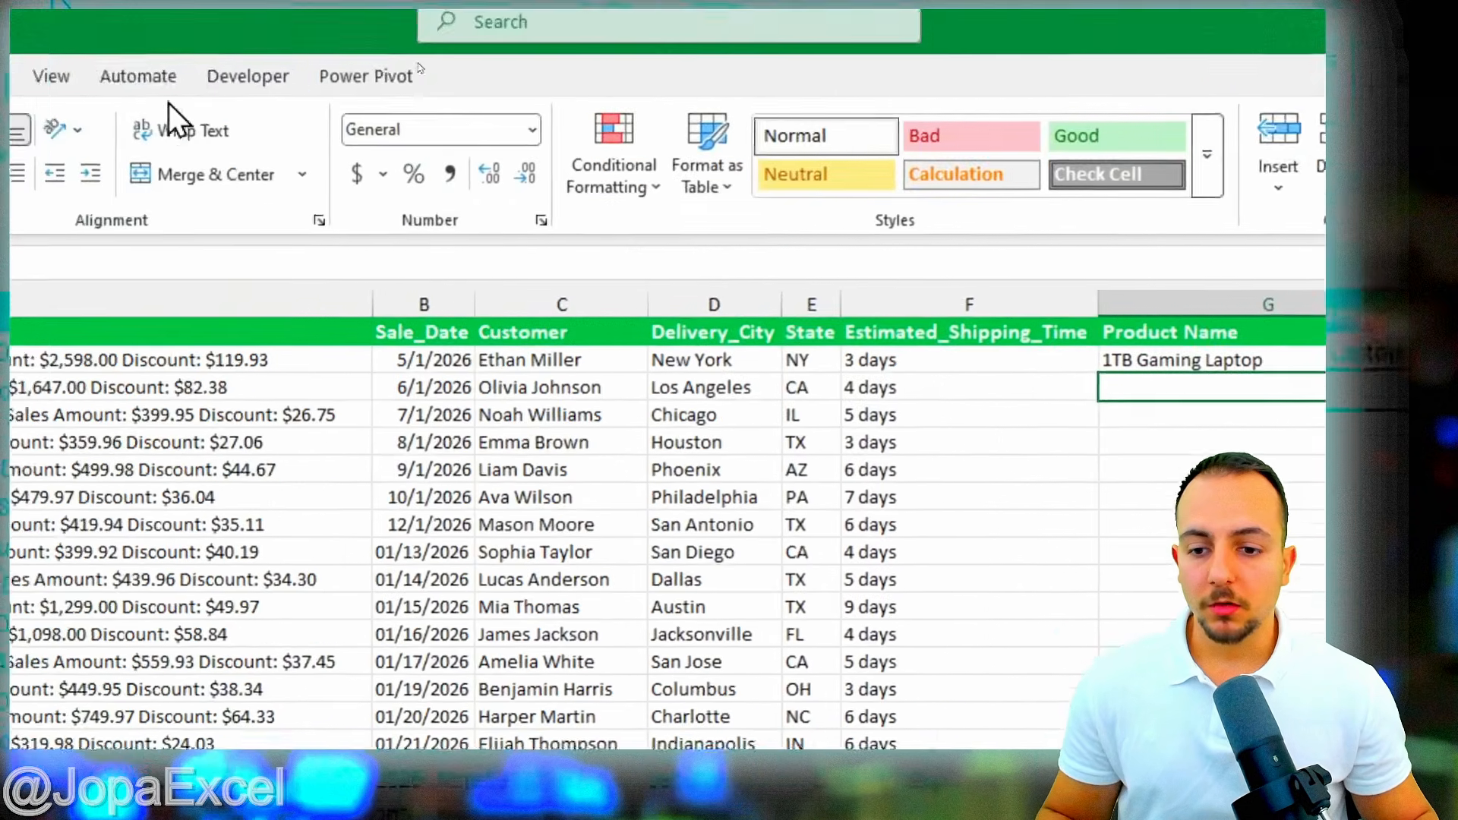
click(183, 99)
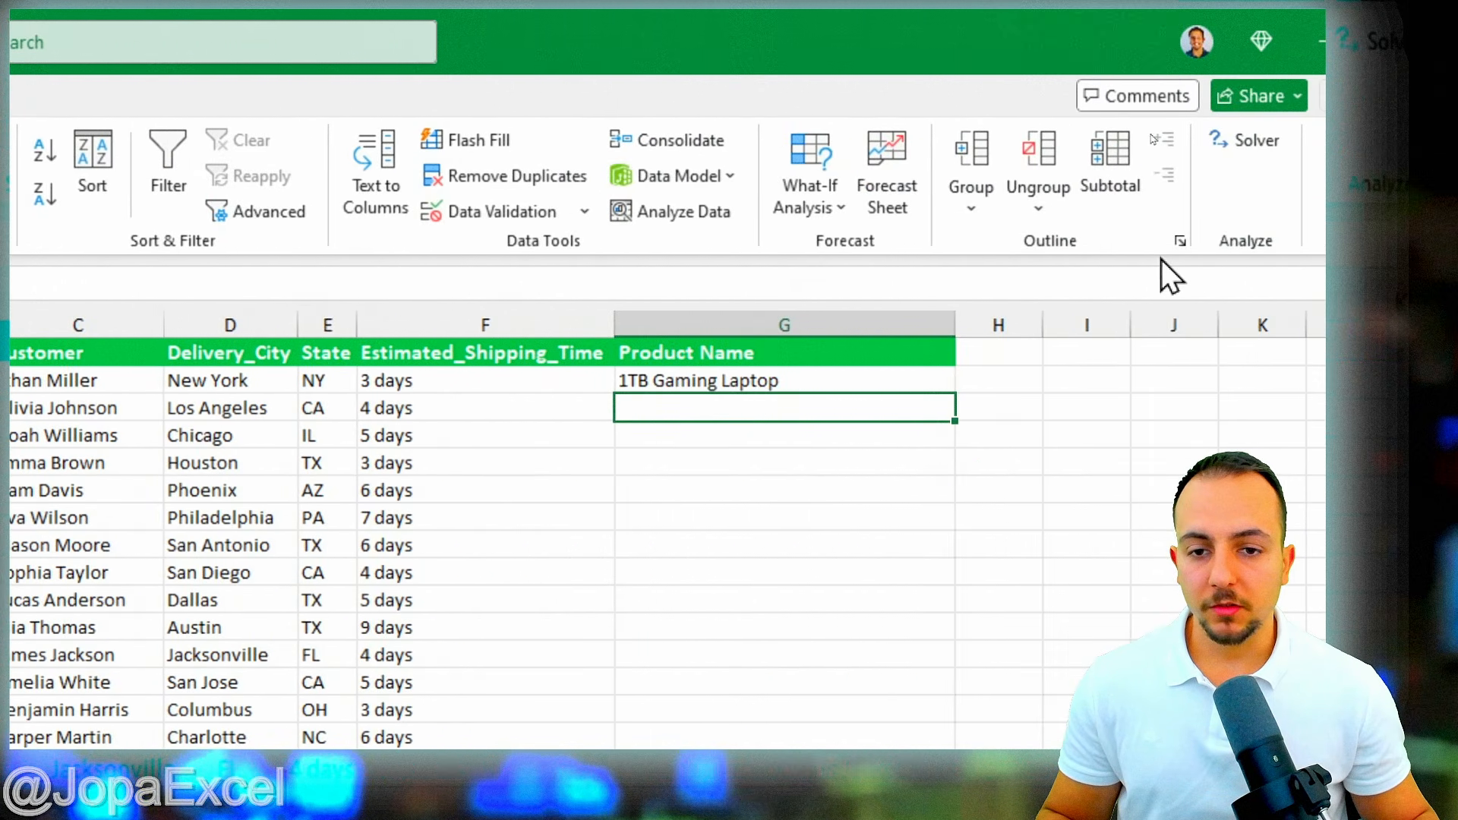
click(476, 139)
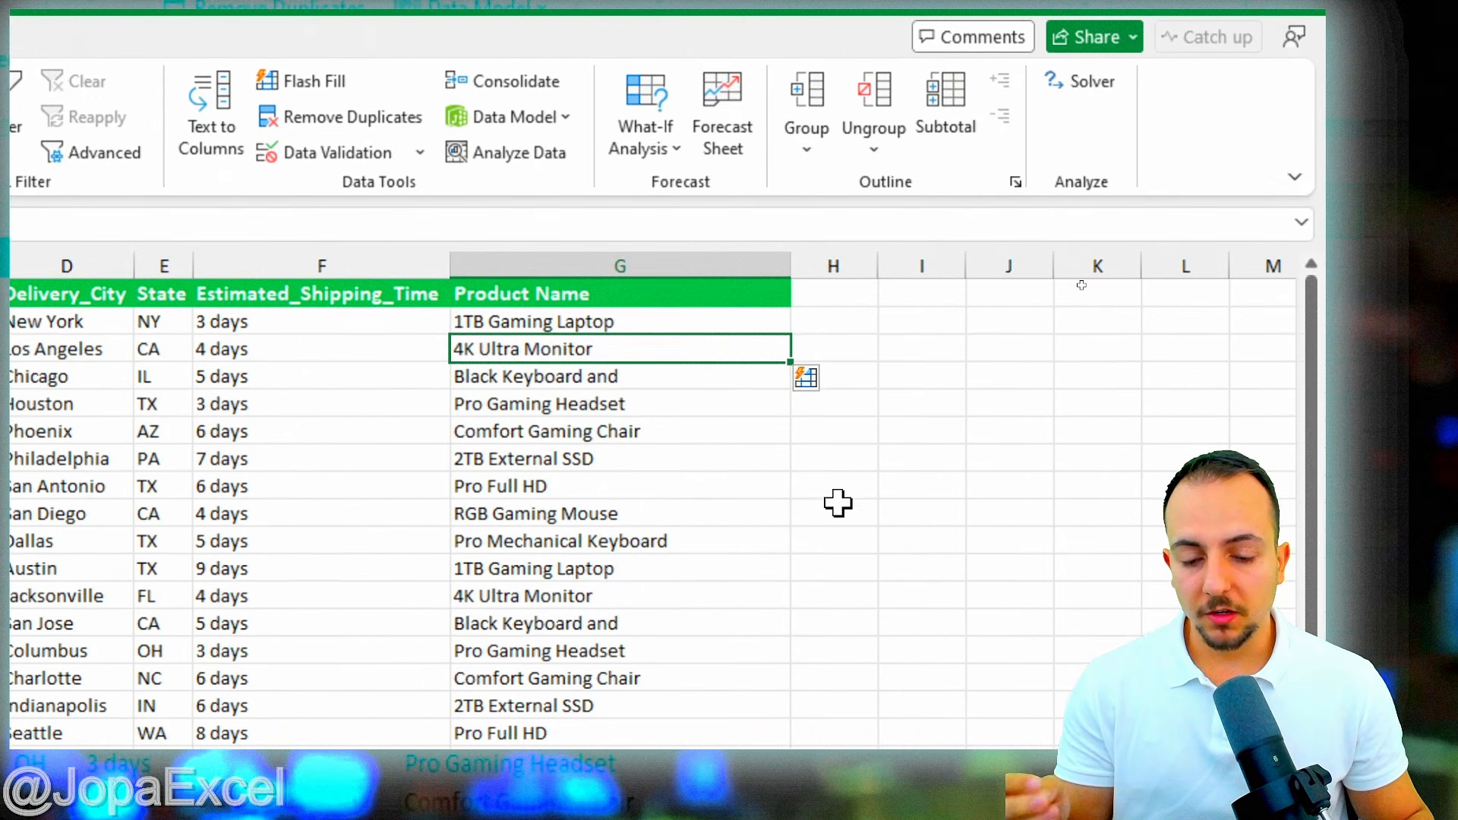
scroll(798, 495, down, 3)
scroll(784, 496, down, 7)
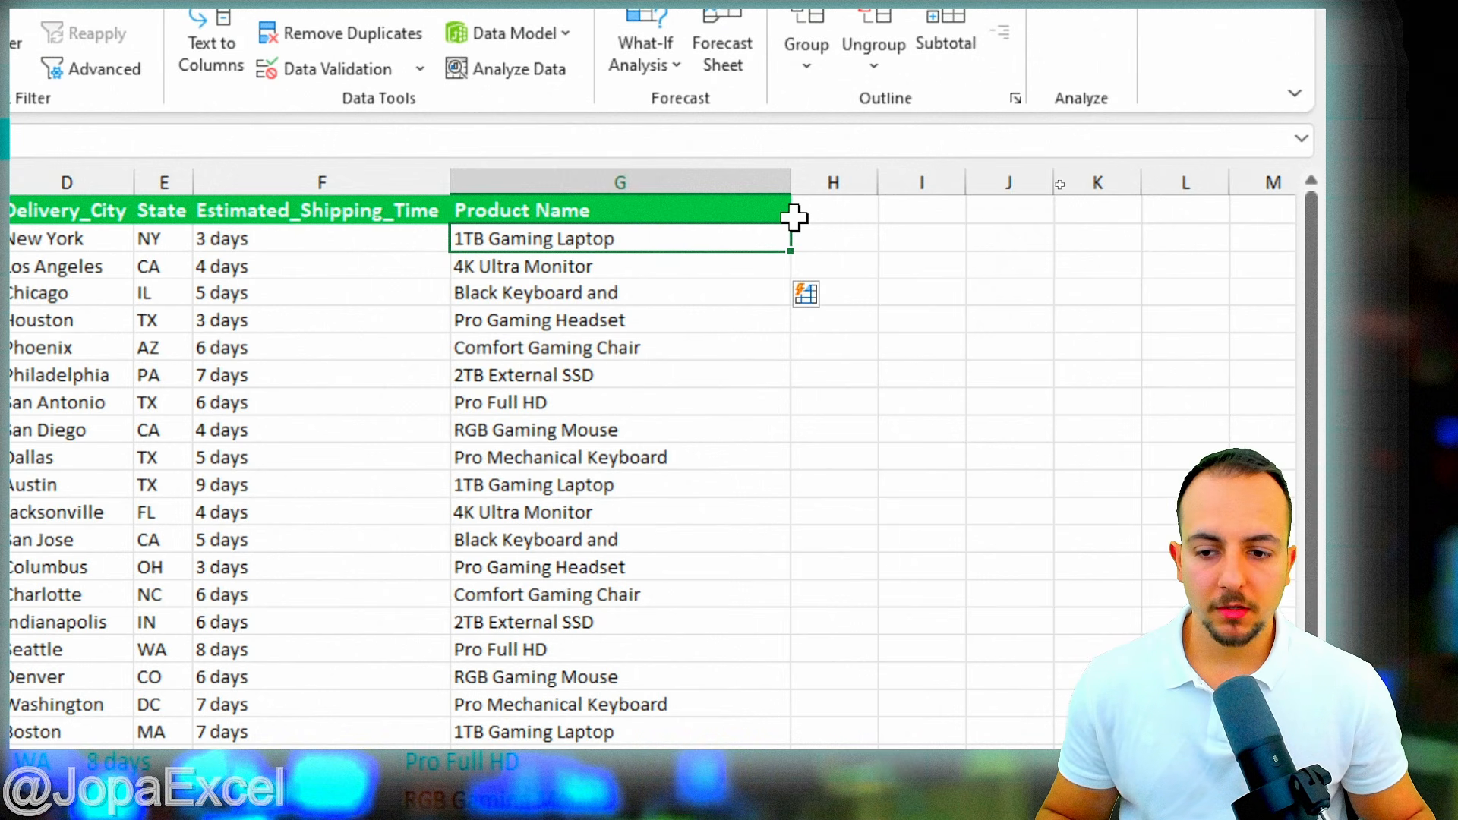
click(567, 264)
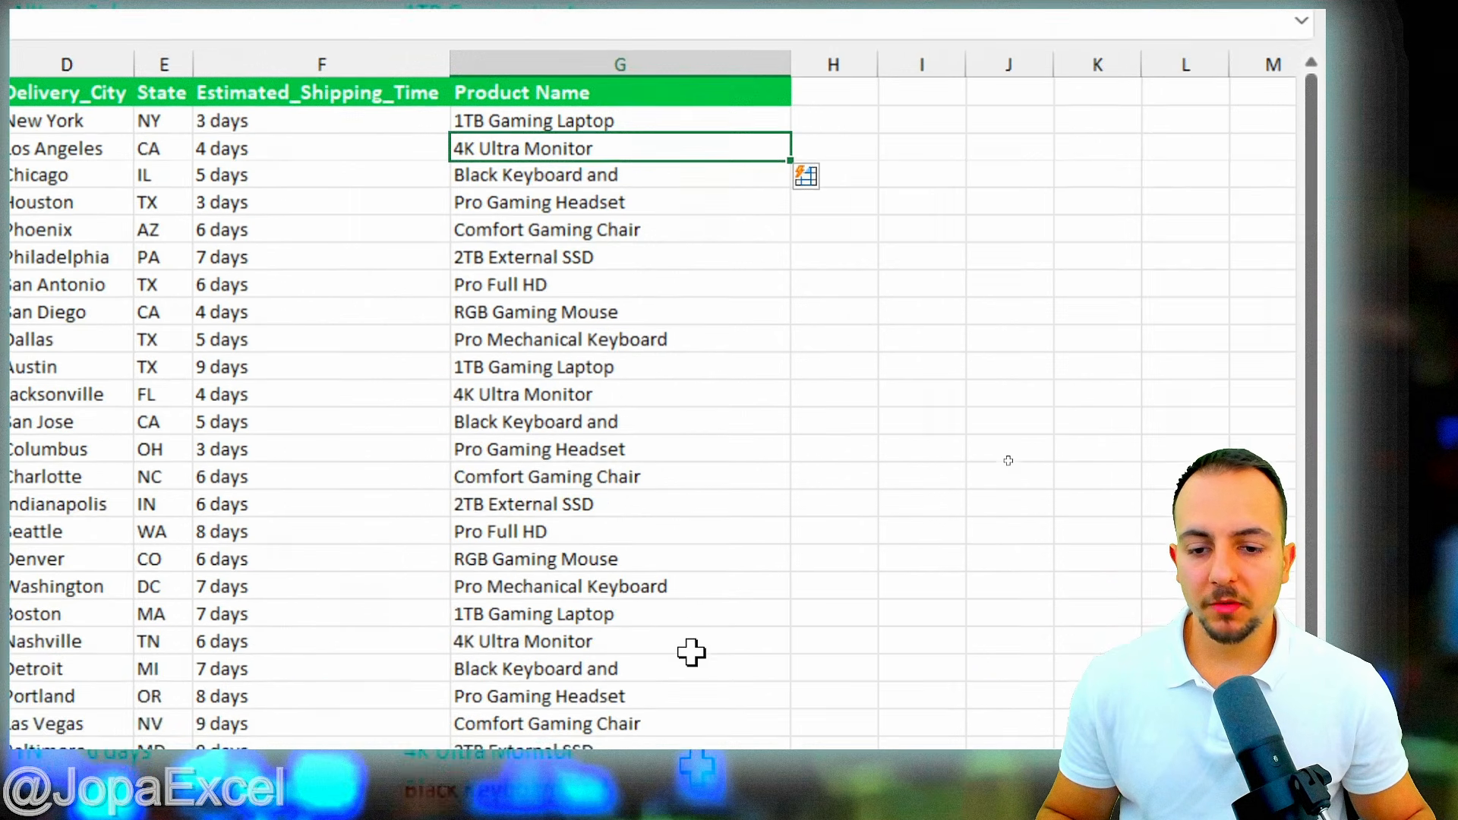
scroll(662, 652, down, 5)
scroll(660, 652, down, 3)
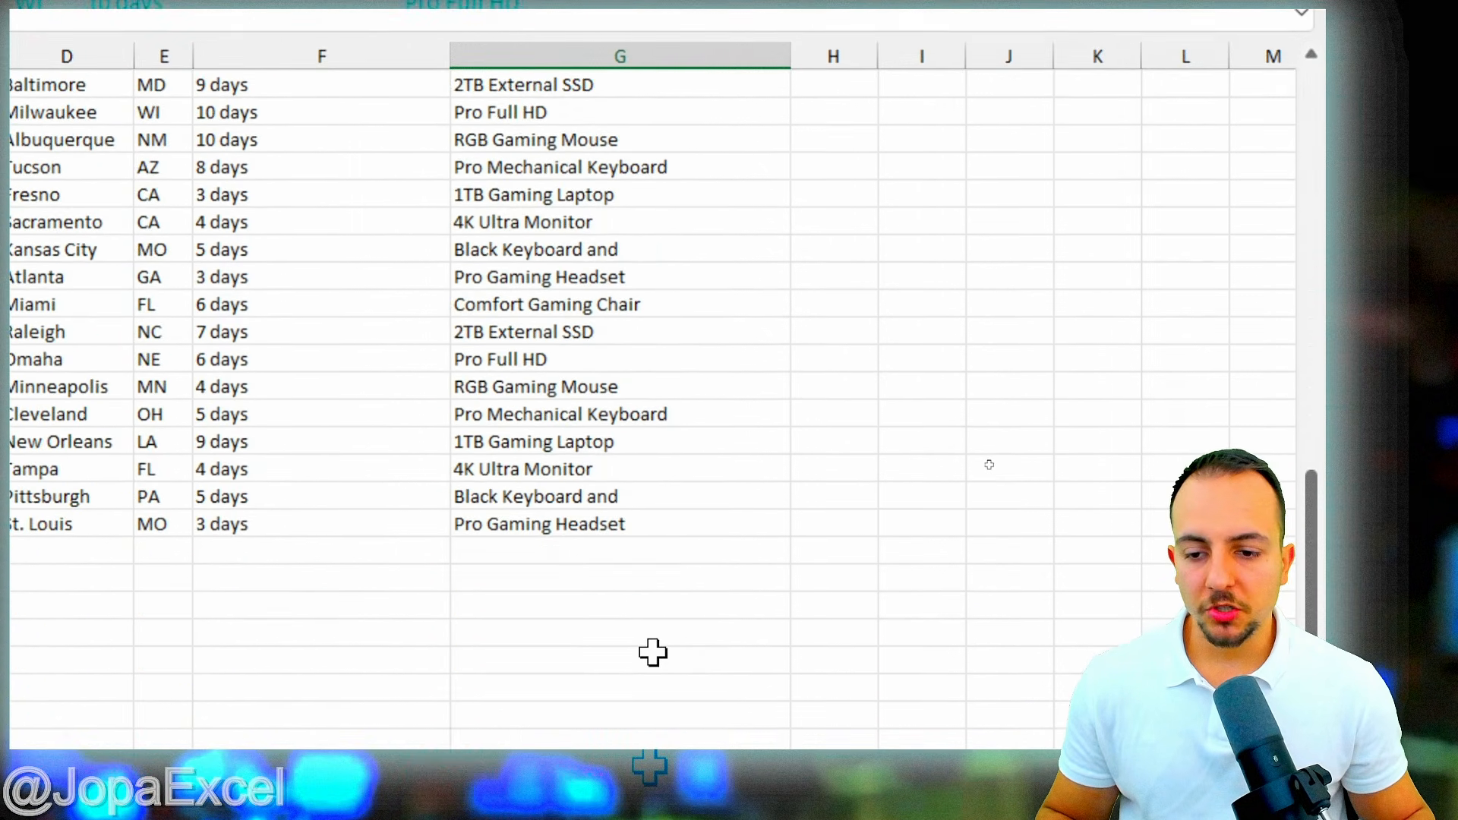
scroll(651, 651, up, 3)
scroll(649, 652, up, 5)
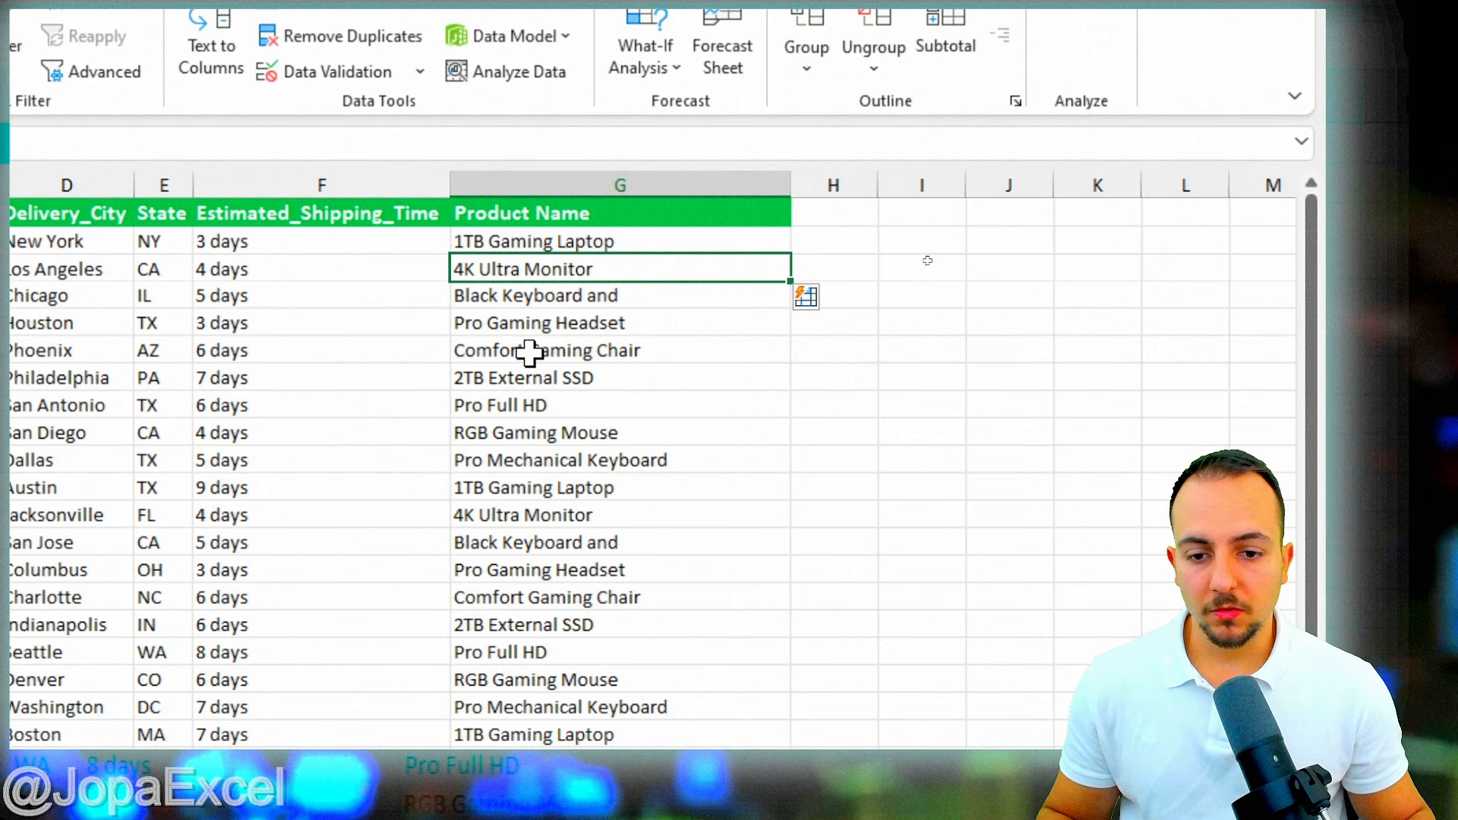
scroll(570, 532, down, 3)
drag(588, 405, 596, 592)
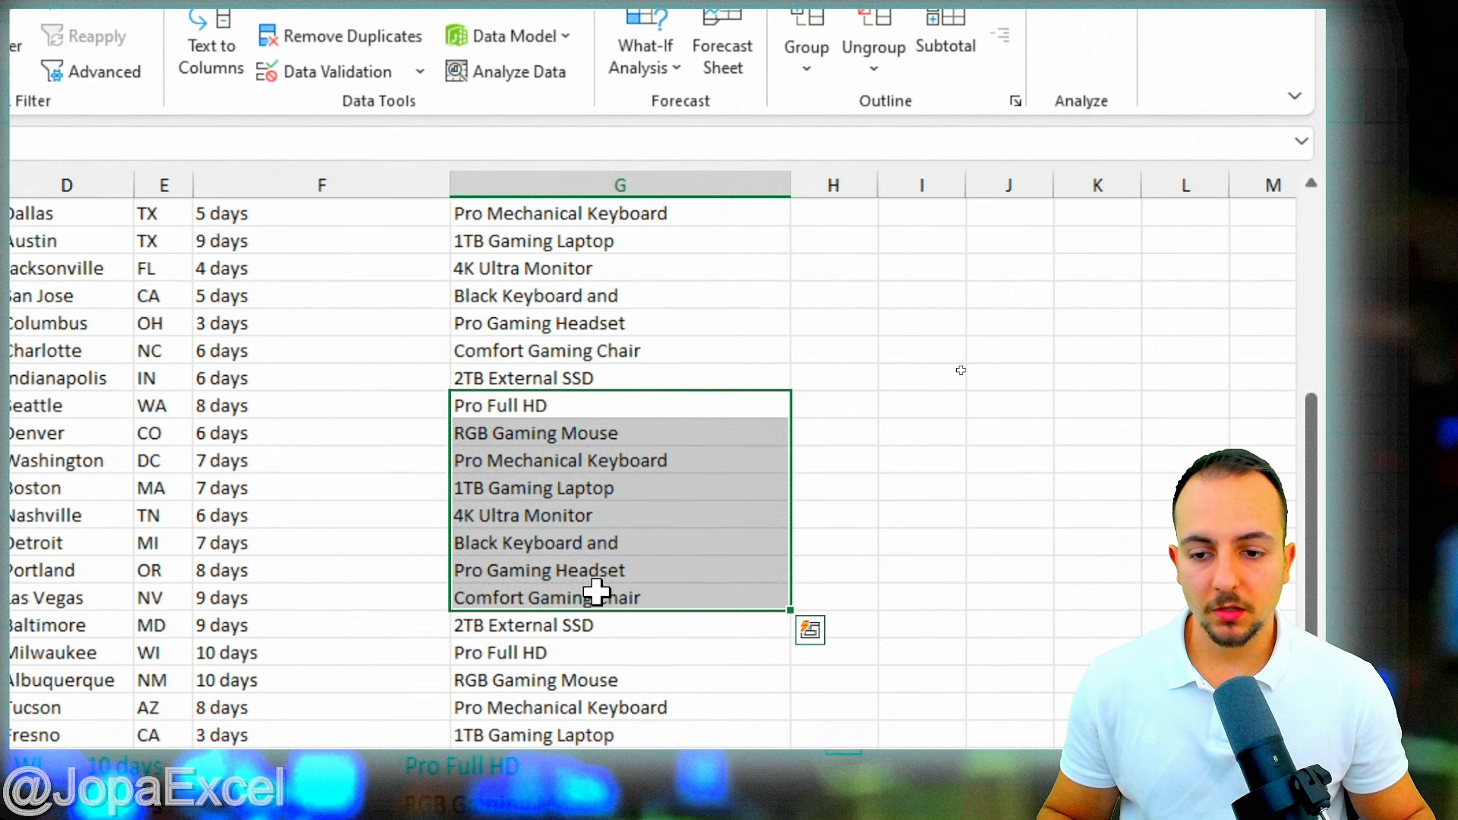
scroll(597, 592, down, 7)
drag(587, 356, 587, 539)
scroll(588, 471, up, 10)
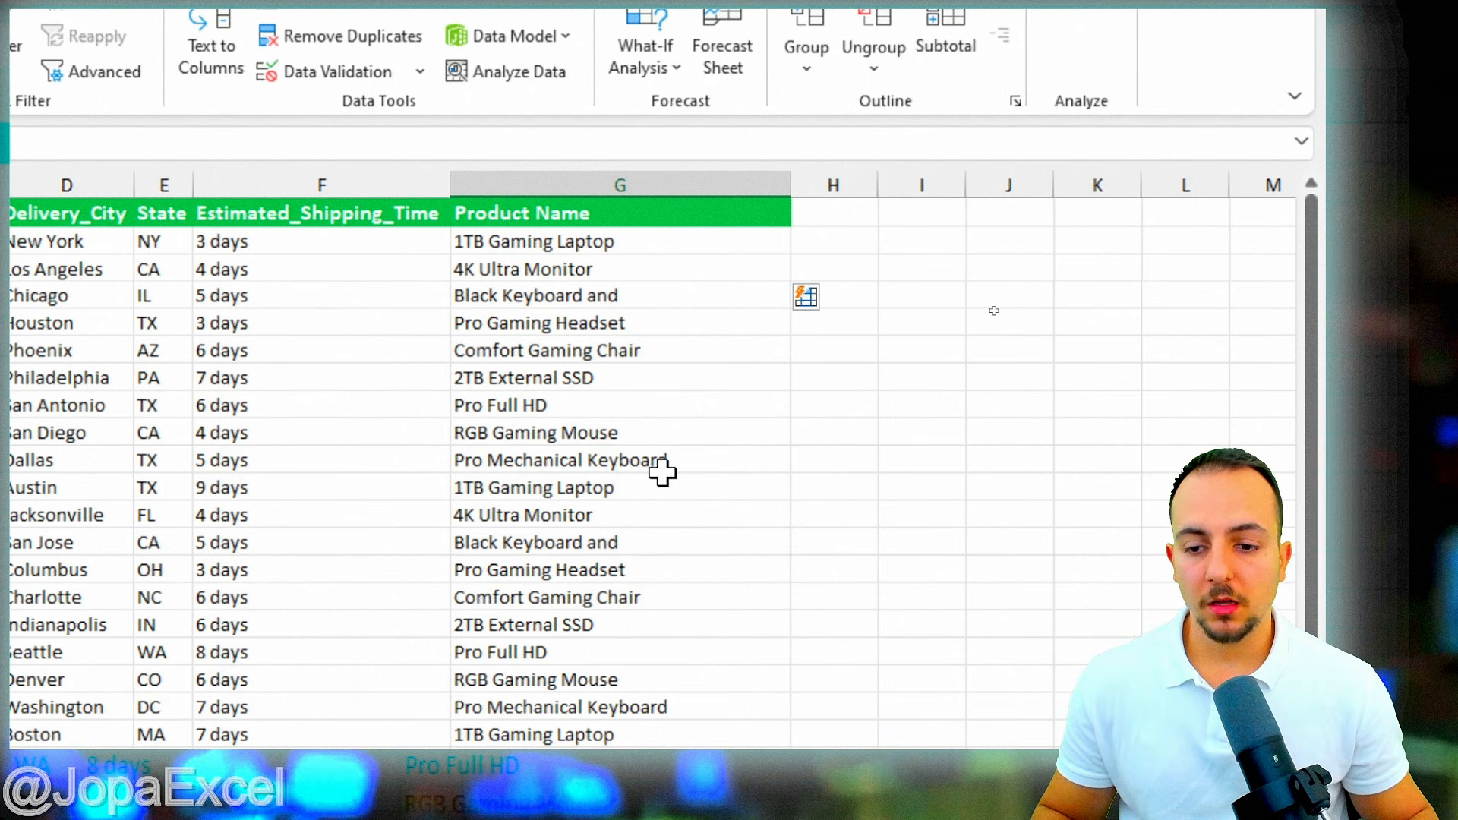
click(559, 269)
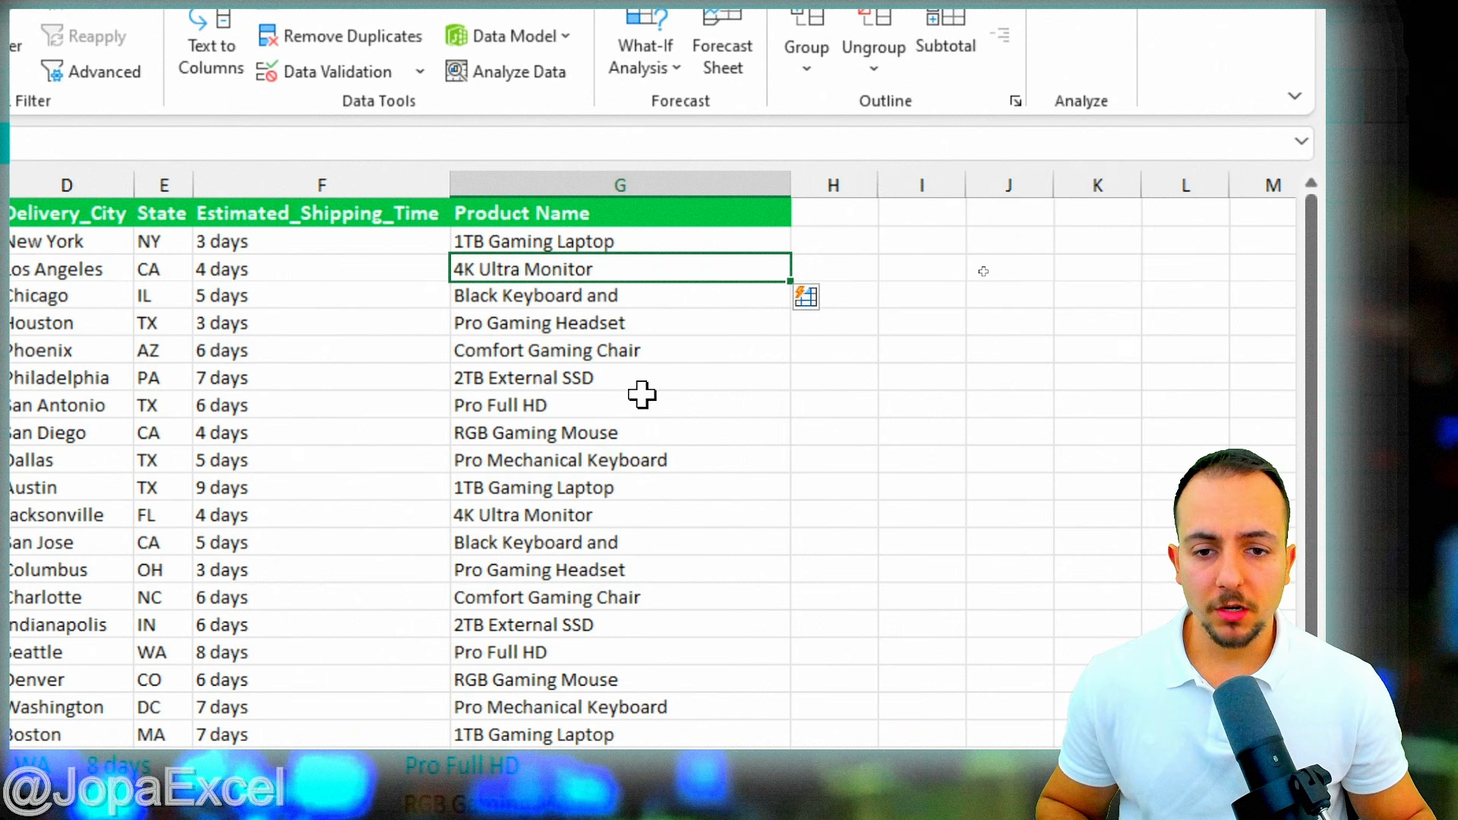
key(shift+space)
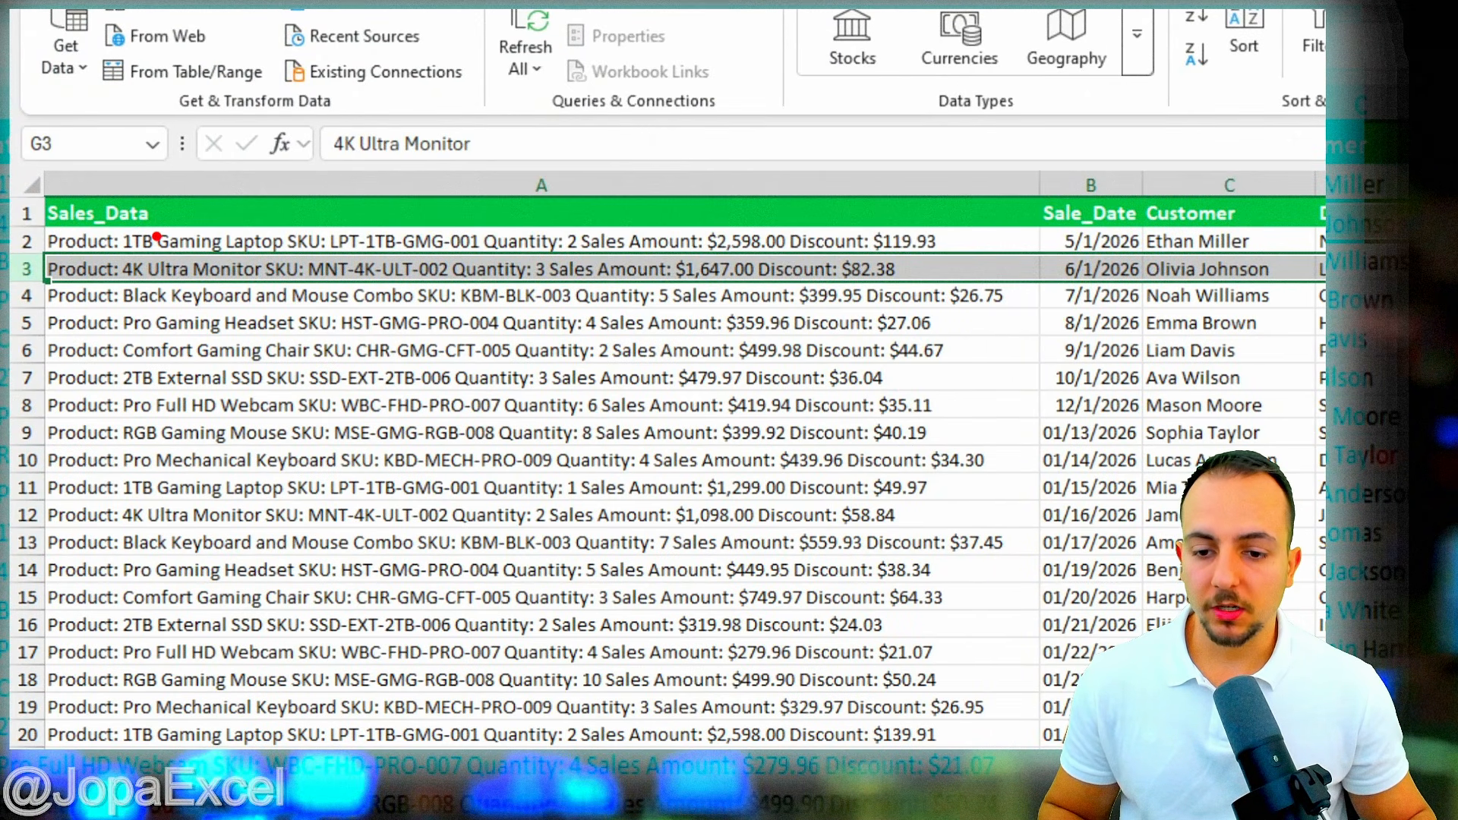
mouse_move(107, 232)
mouse_down()
mouse_move(251, 295)
mouse_move(277, 292)
mouse_up()
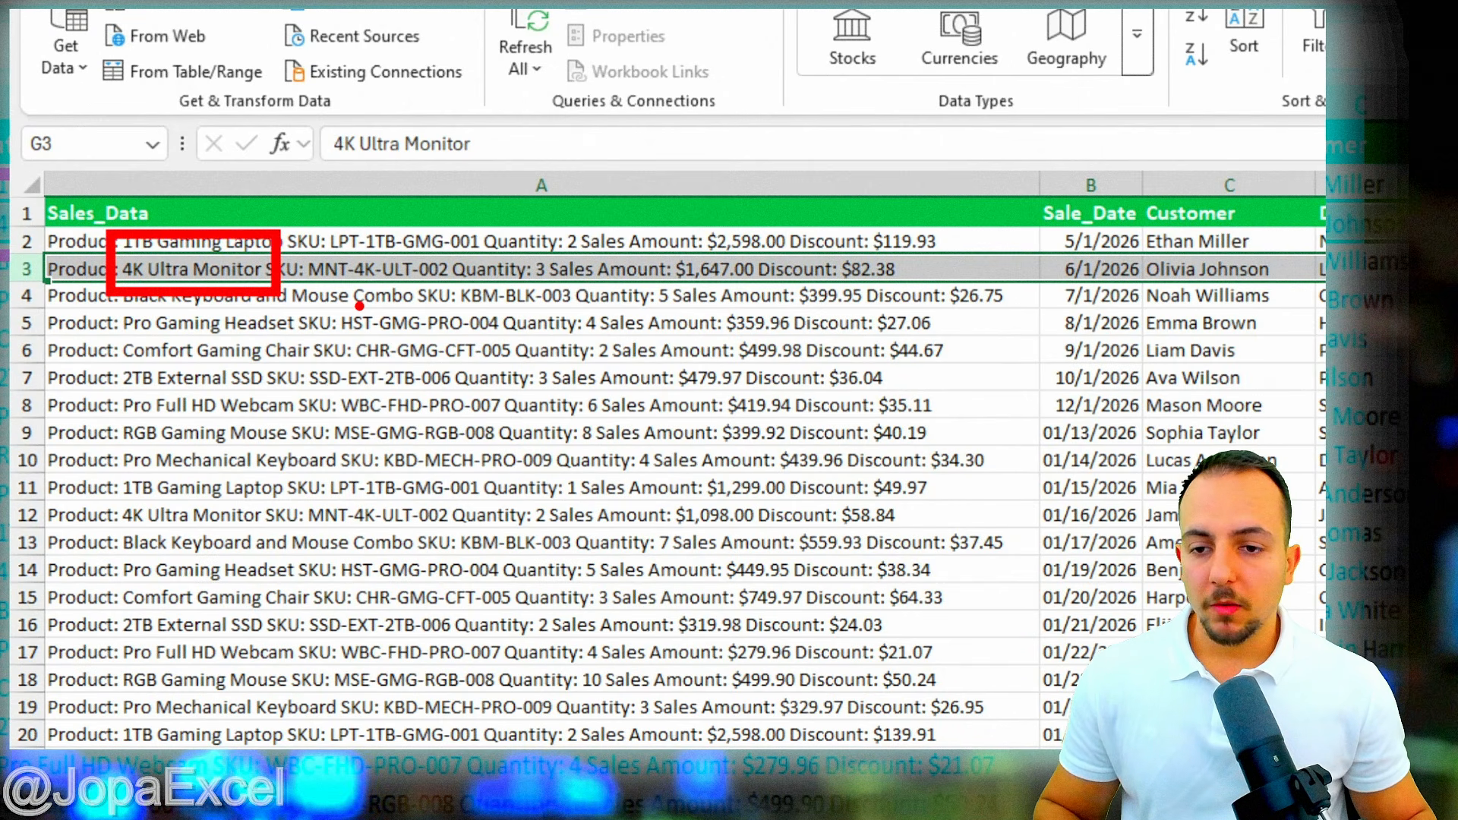
key(Escape)
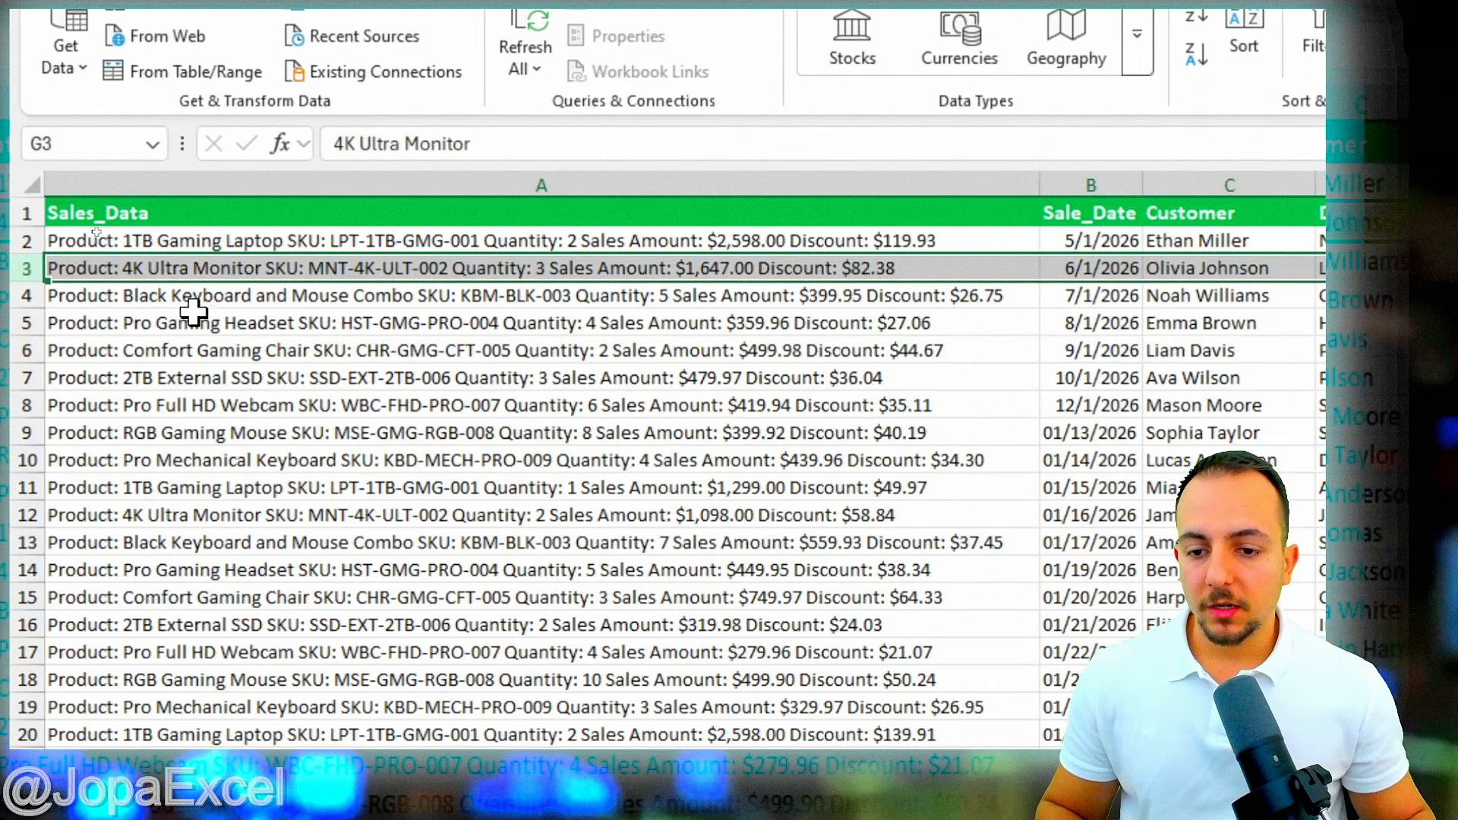
click(19, 294)
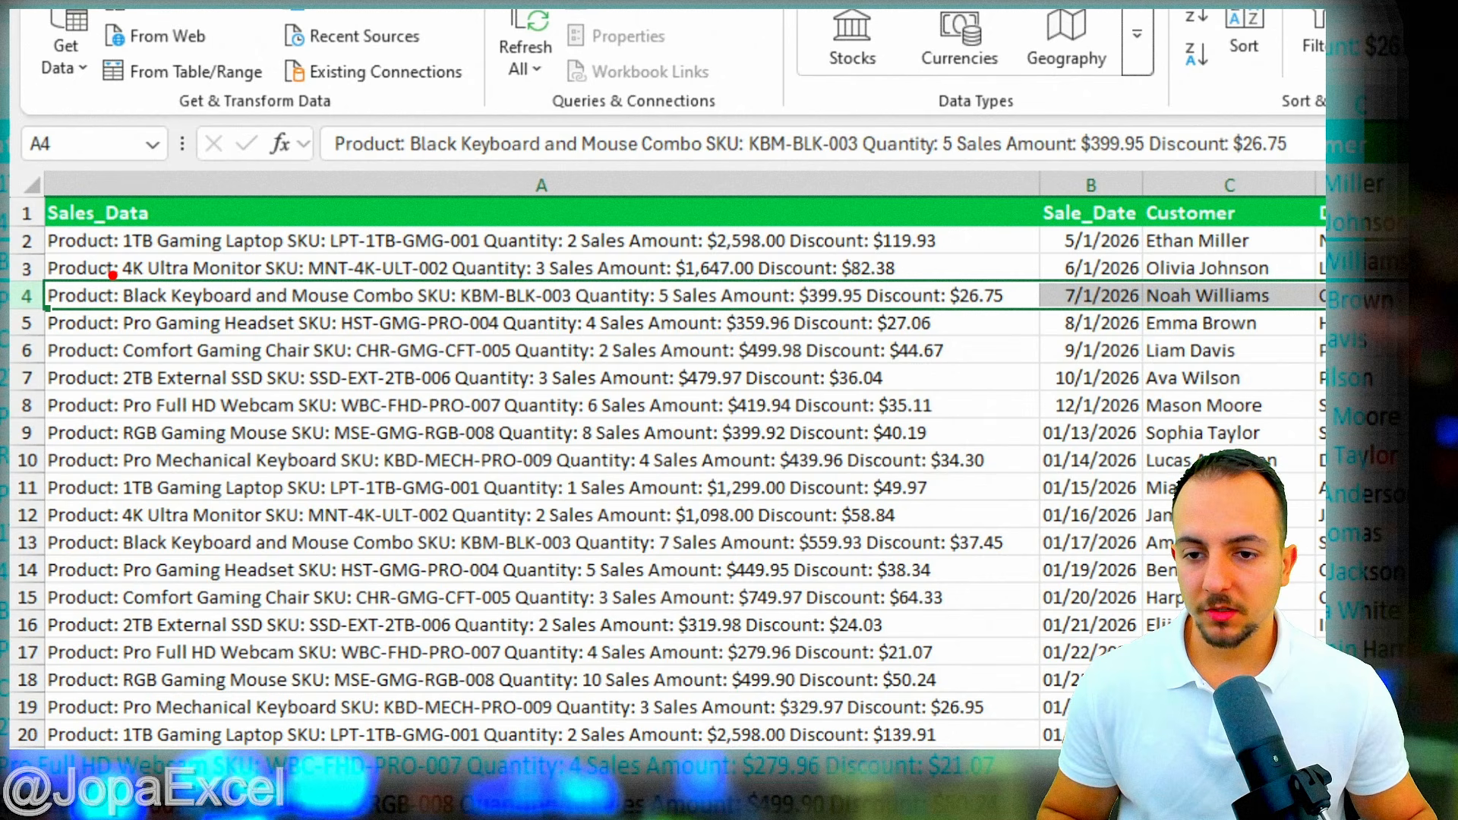
mouse_move(114, 273)
mouse_down()
mouse_move(166, 302)
mouse_move(420, 315)
mouse_up()
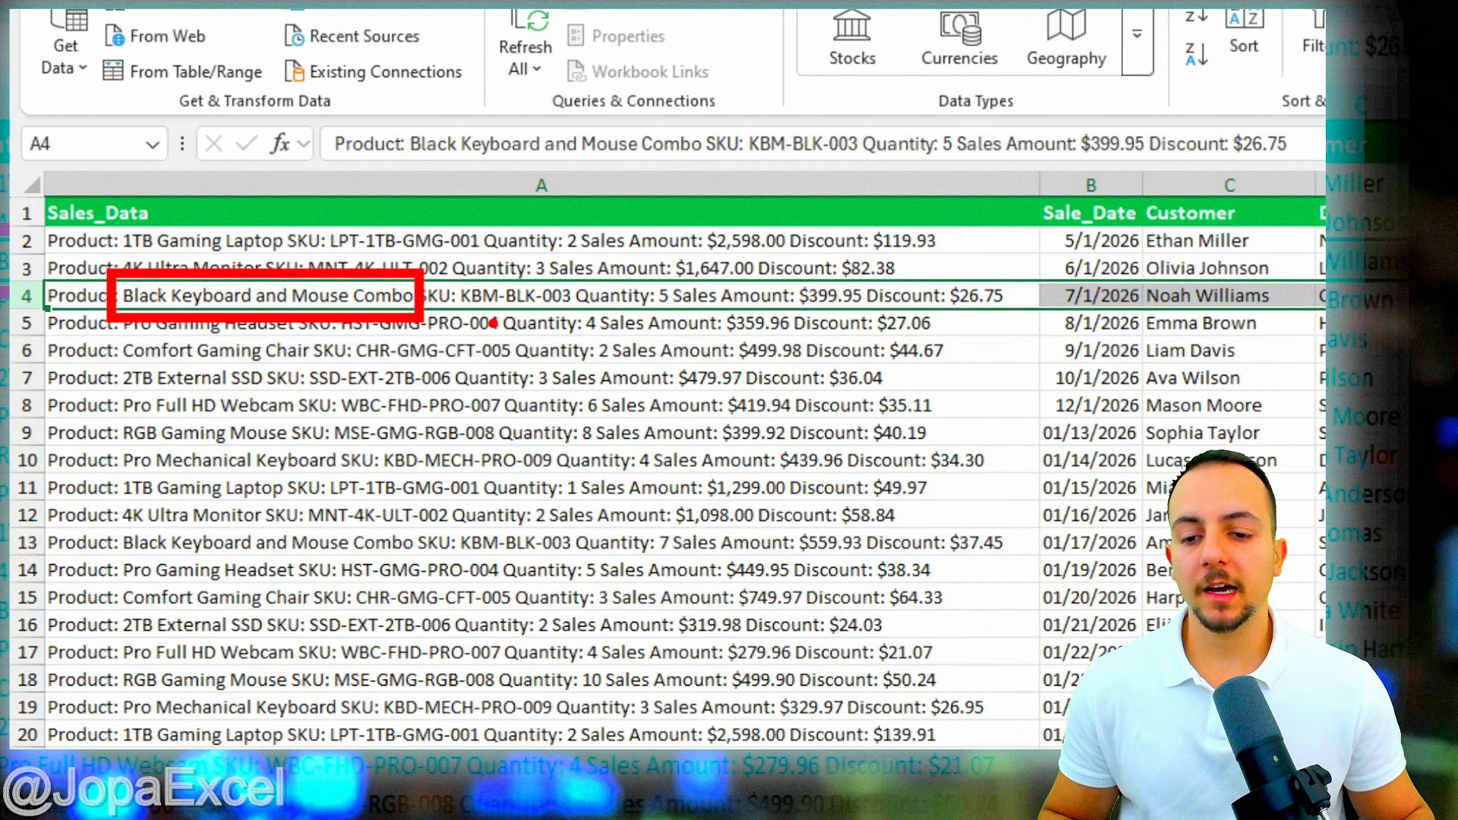
drag(410, 205, 377, 258)
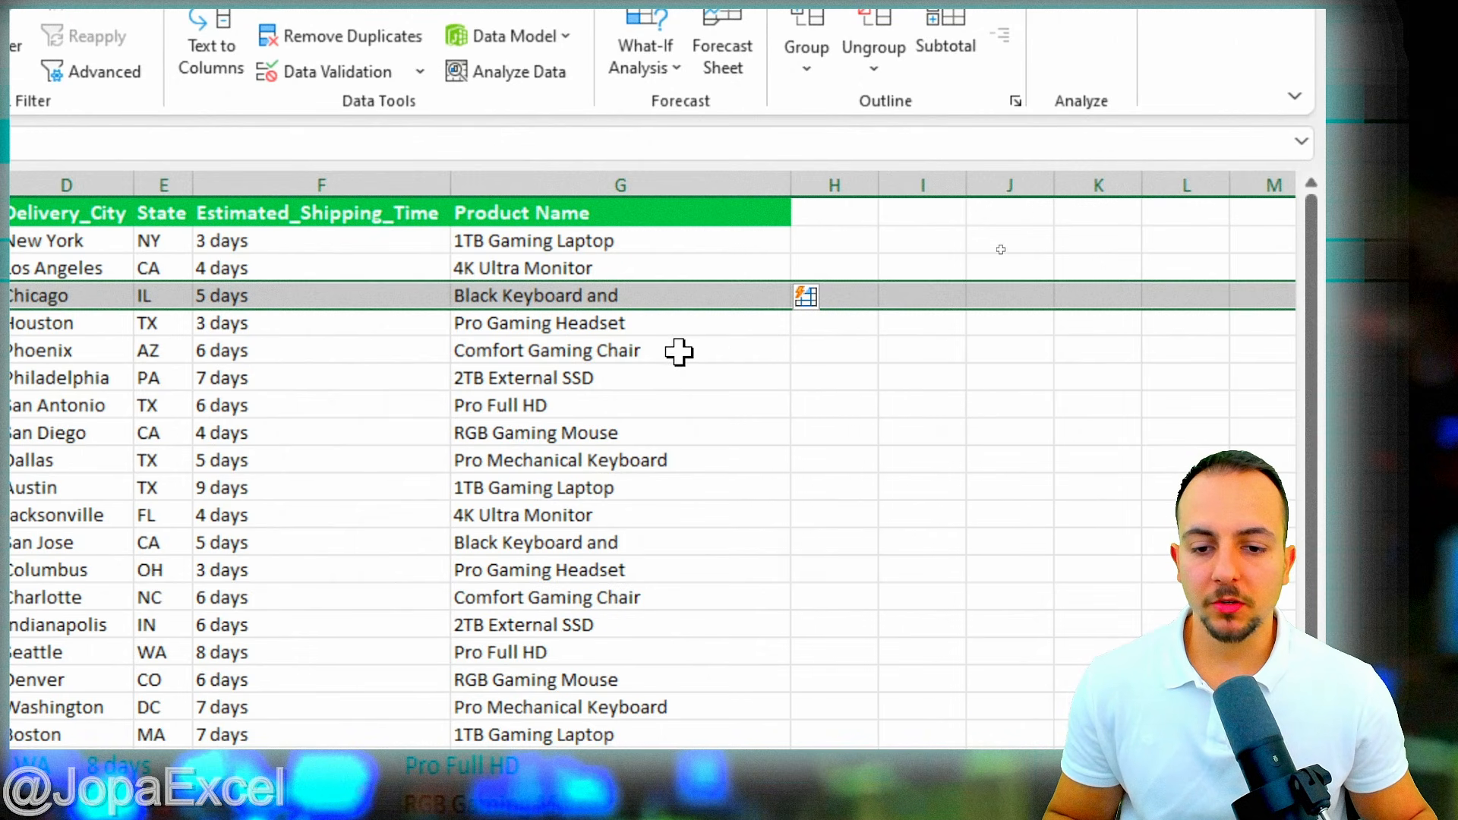
click(596, 240)
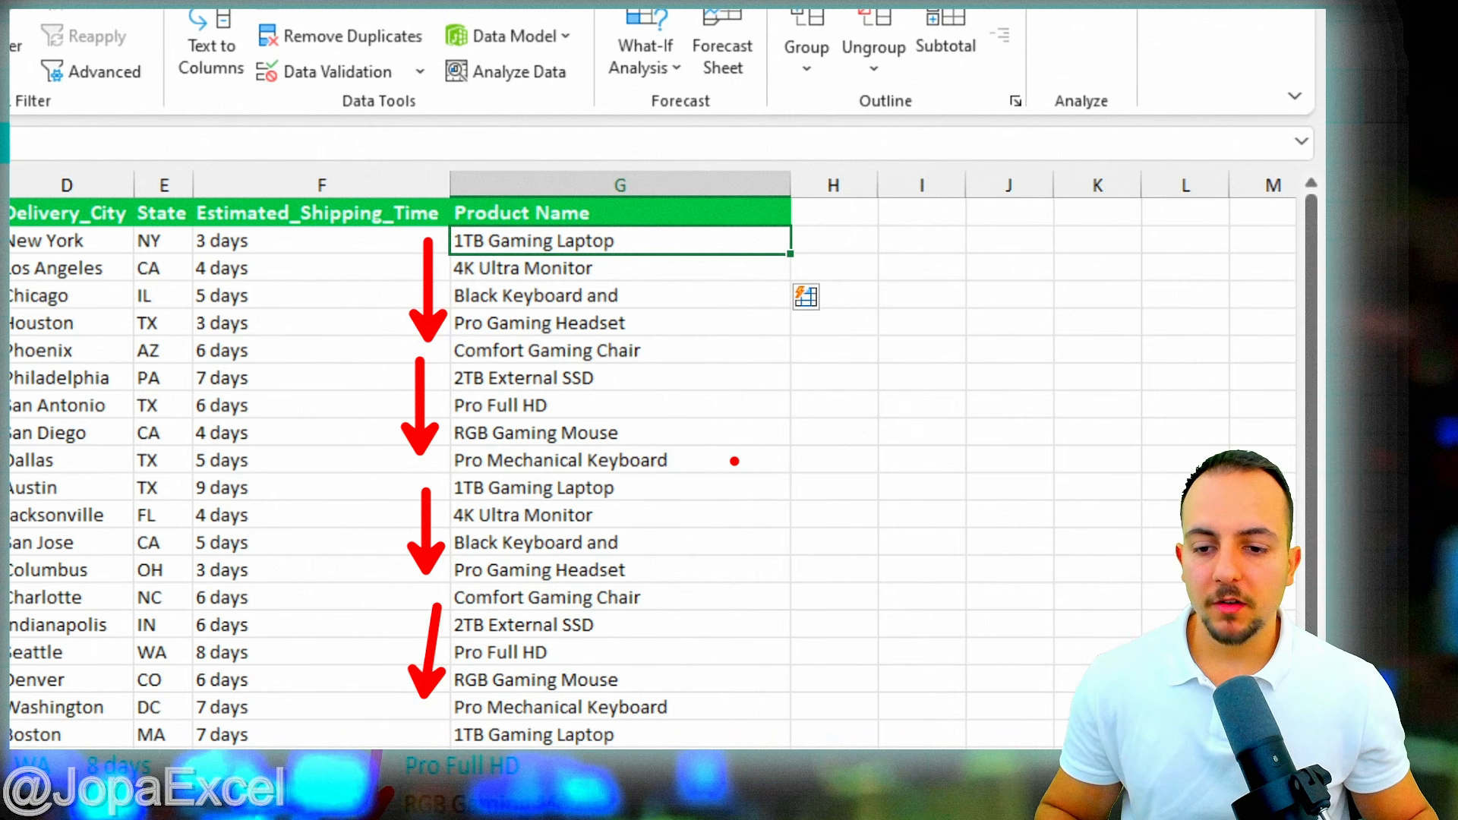
click(546, 269)
click(520, 237)
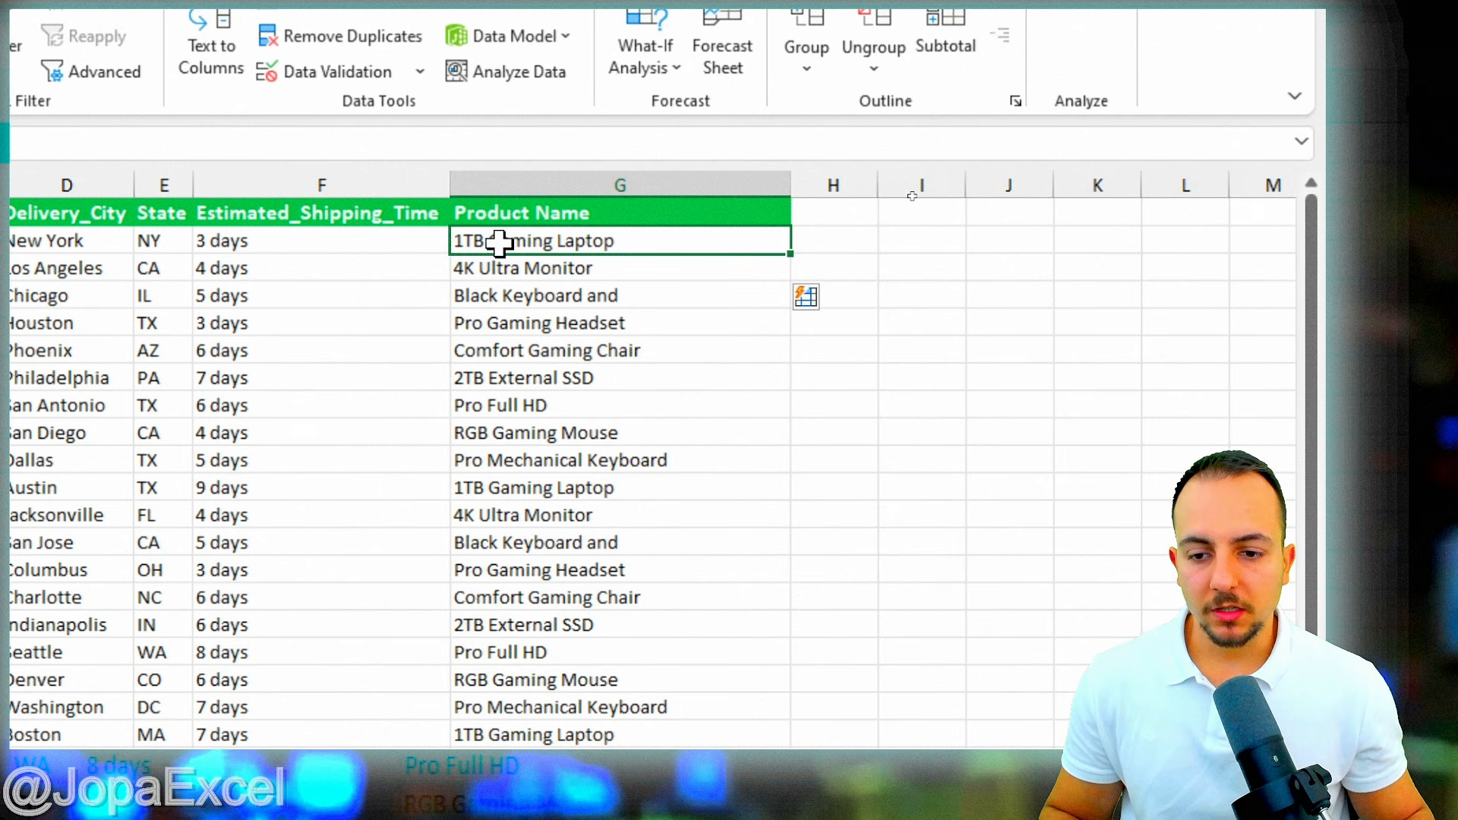
click(601, 295)
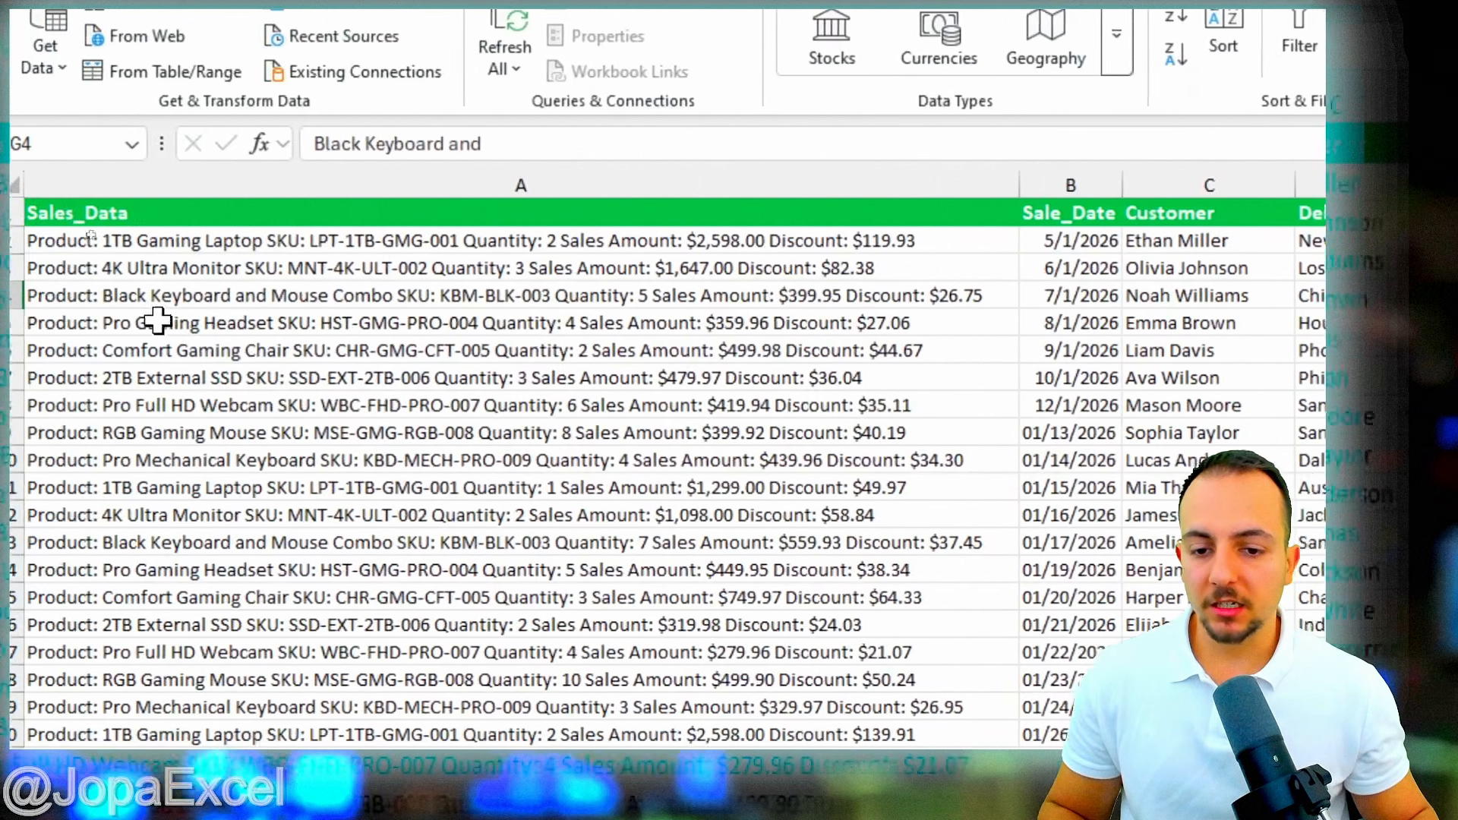
- Replace G4's truncated entry with 'Black Keyboard and Mouse Combo' copied from row 4, refilling column G
double_click(123, 296)
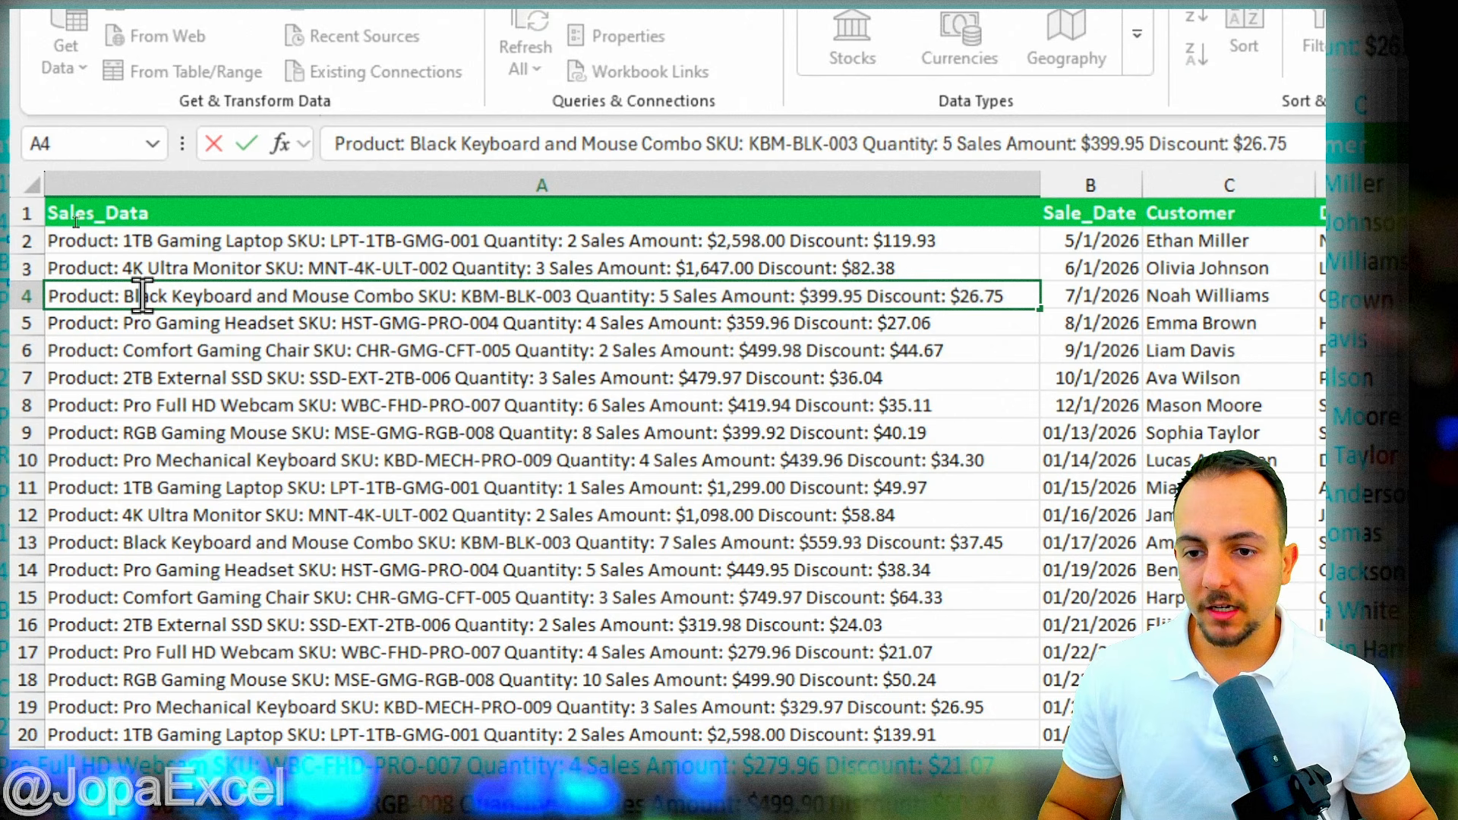
drag(142, 296, 374, 296)
key(ctrl+c)
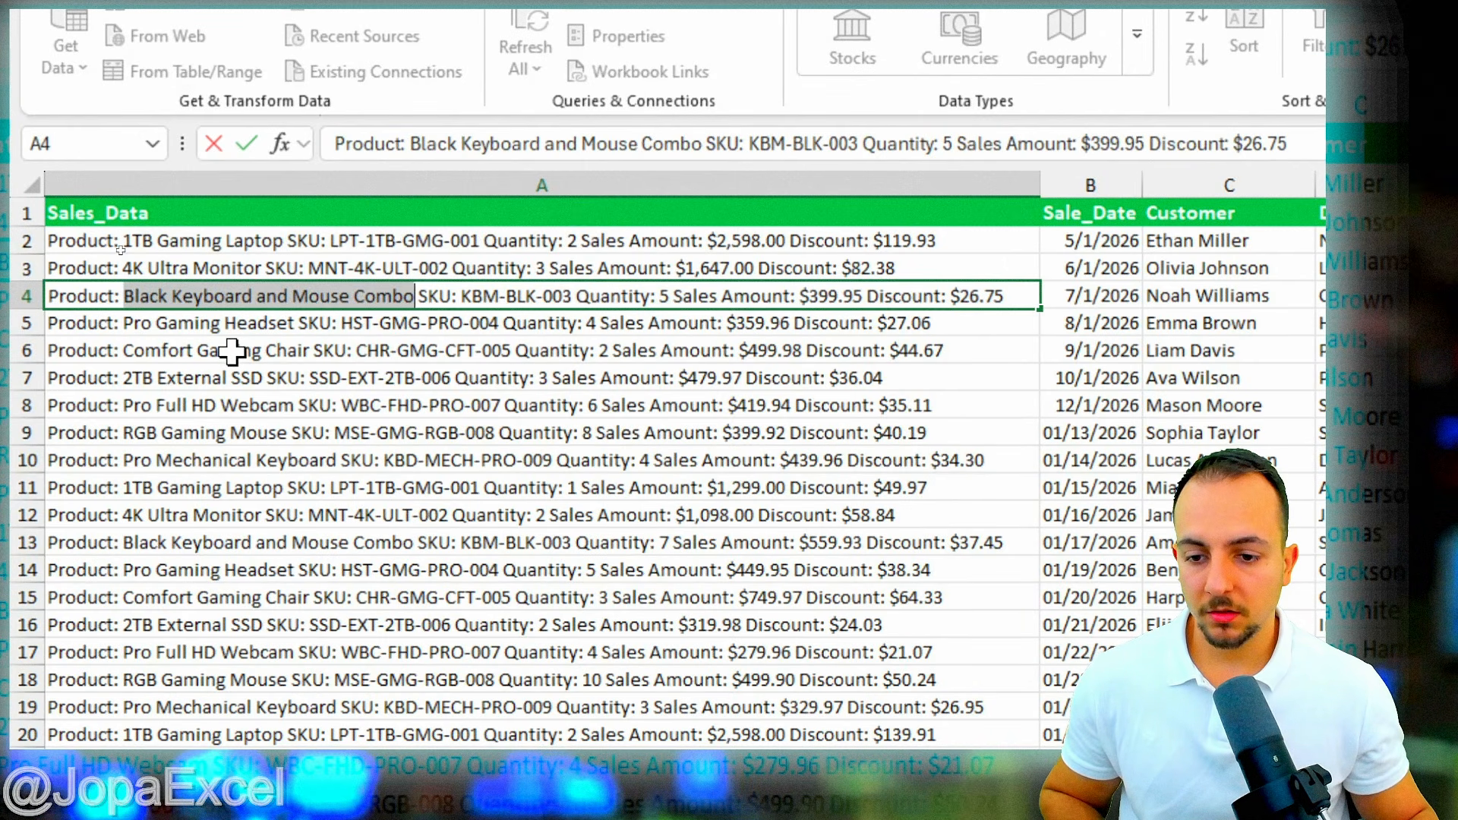
key(Escape)
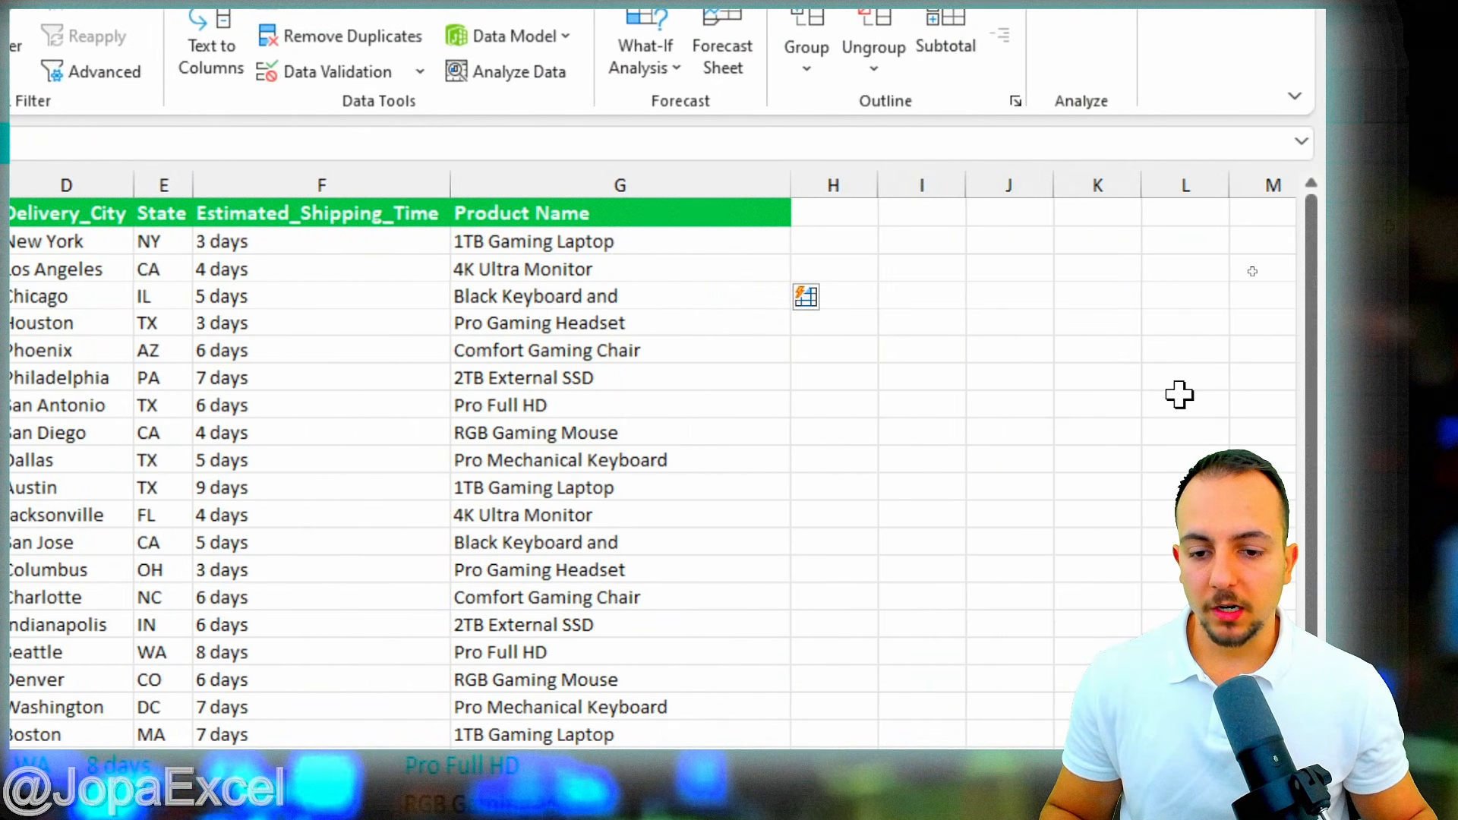
click(621, 293)
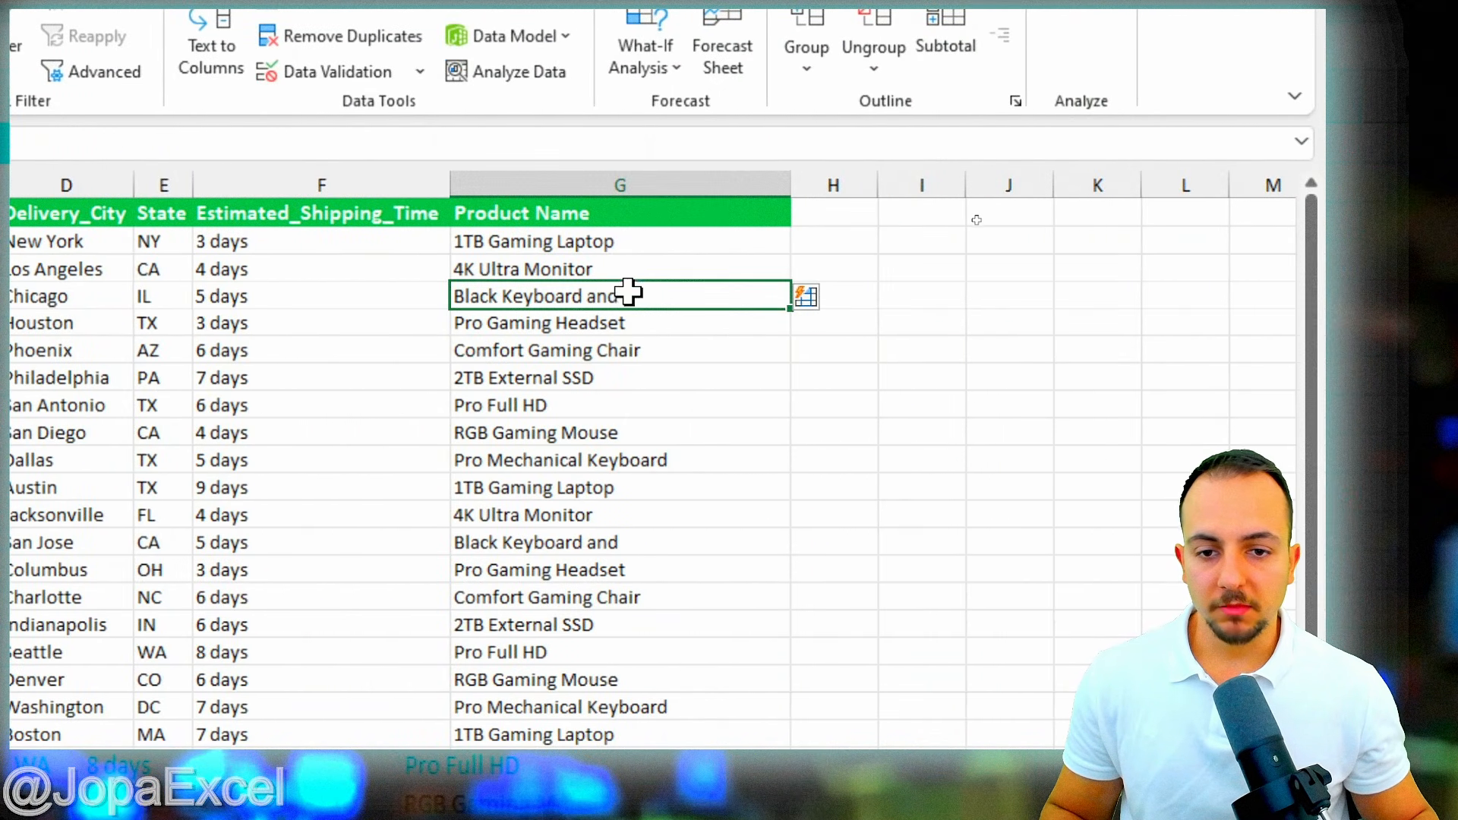
double_click(639, 292)
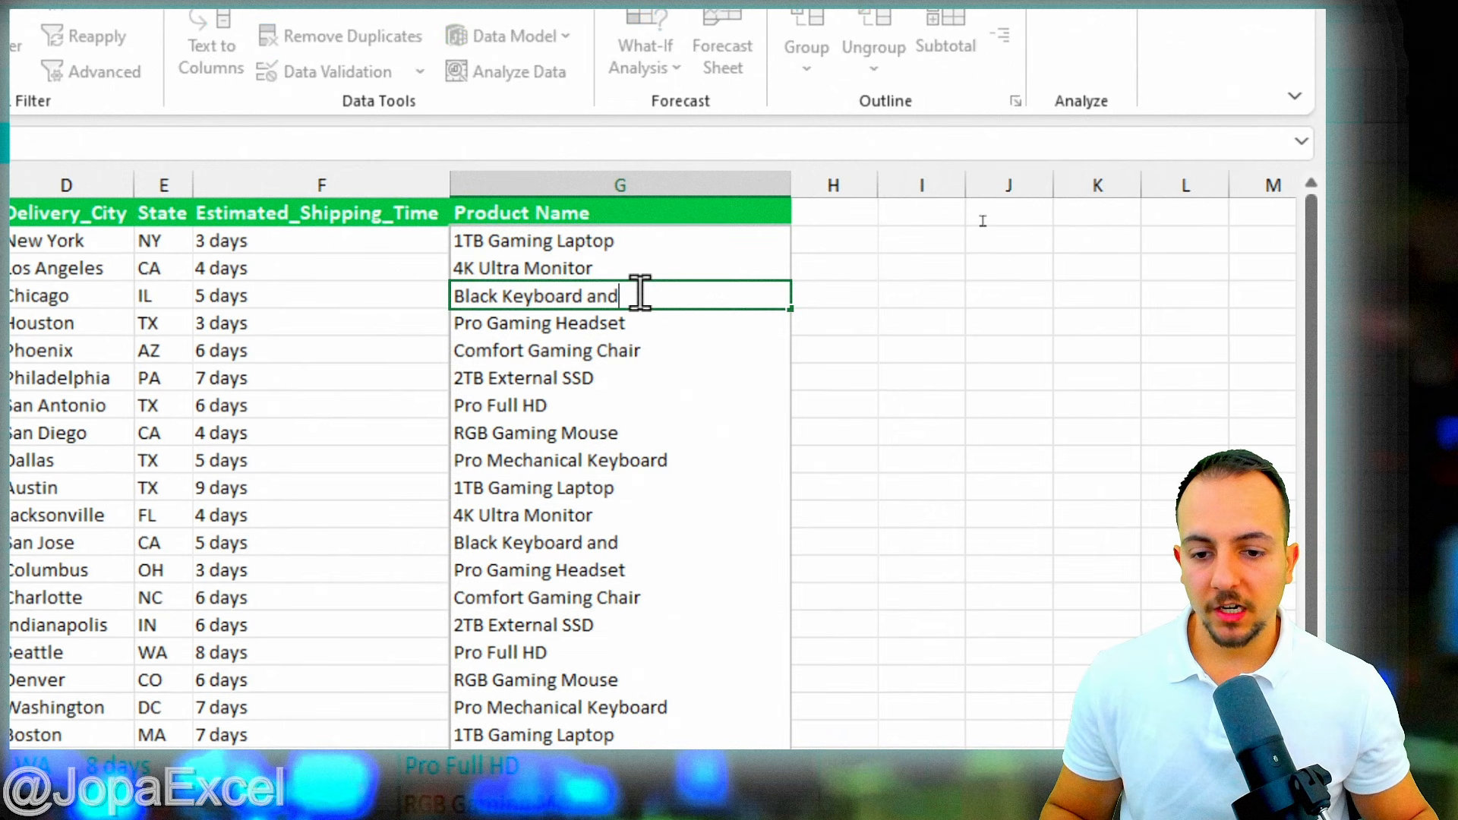
drag(671, 293, 439, 296)
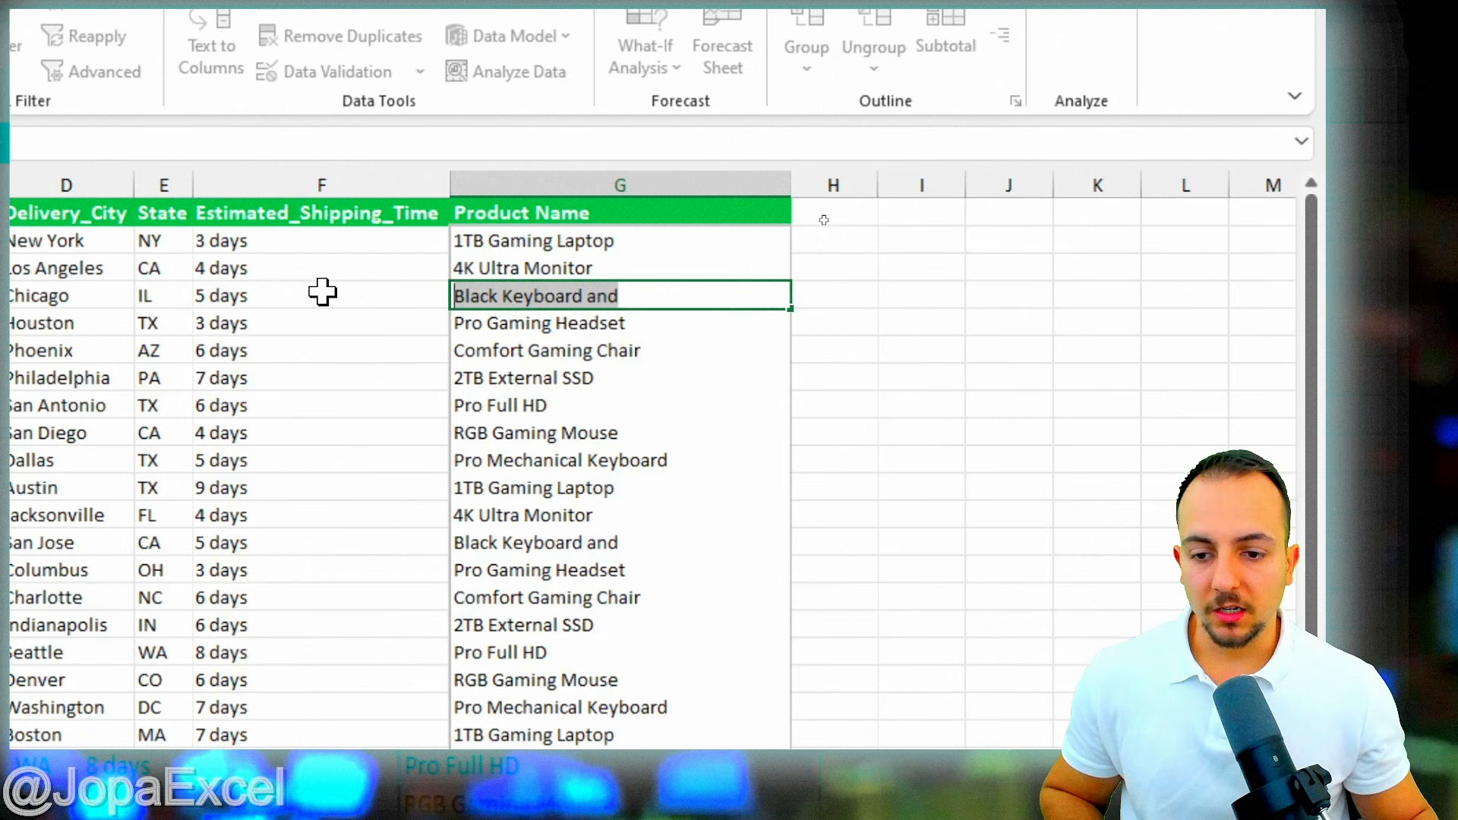
key(ctrl+v)
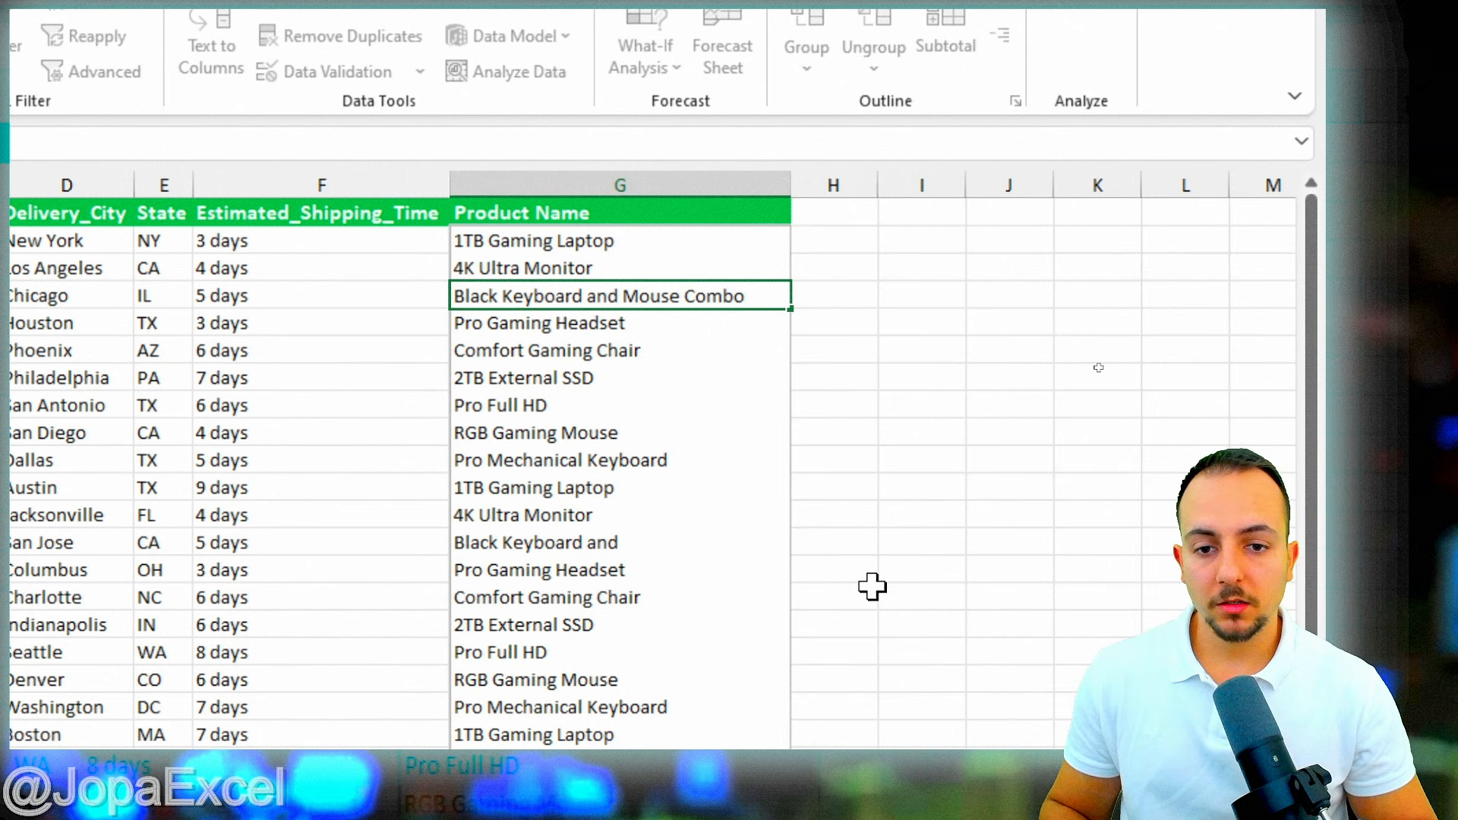
key(Return)
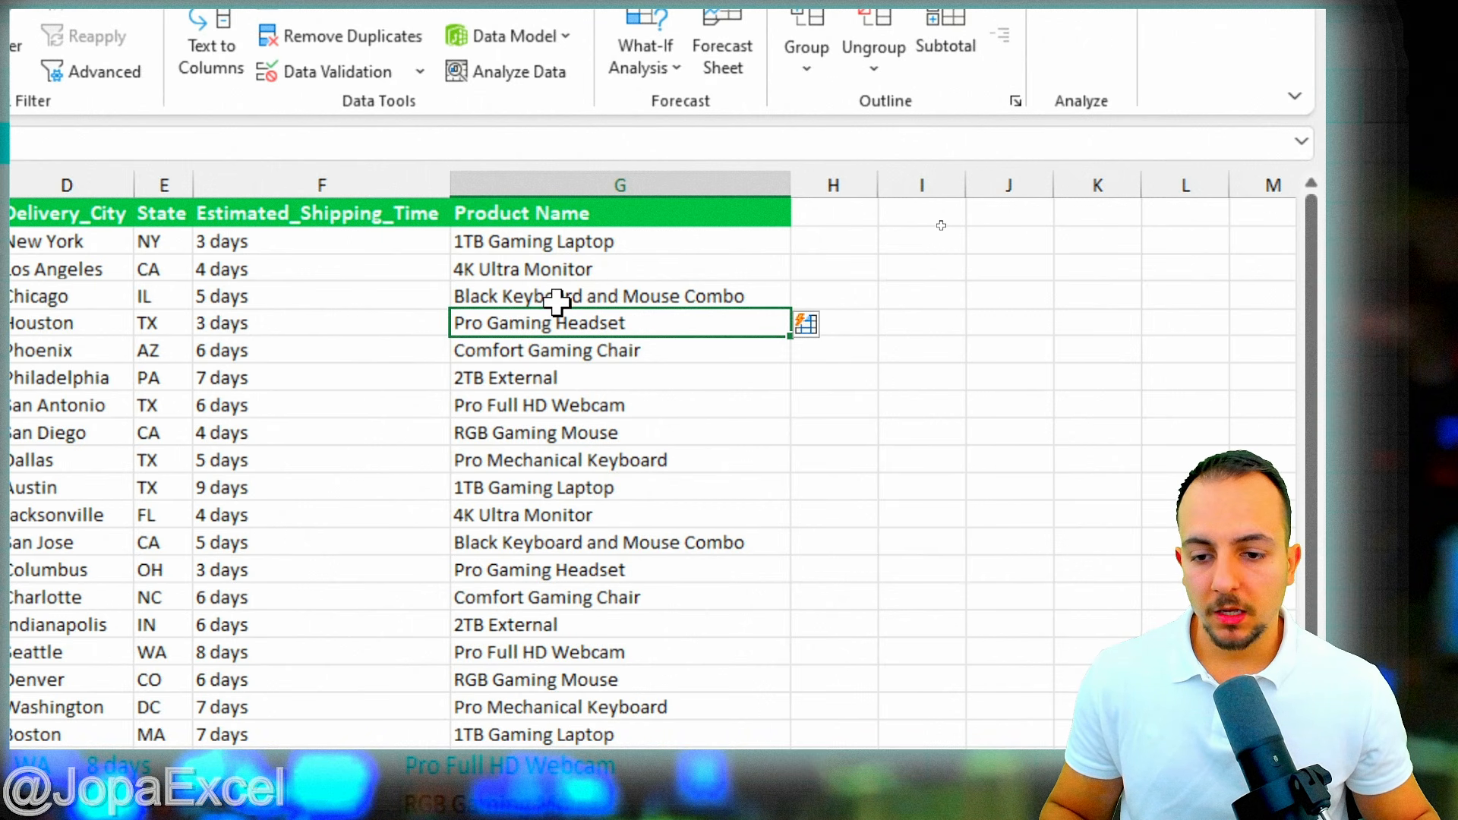
- Check the corrected full product names in column G, then return to the first row
click(650, 543)
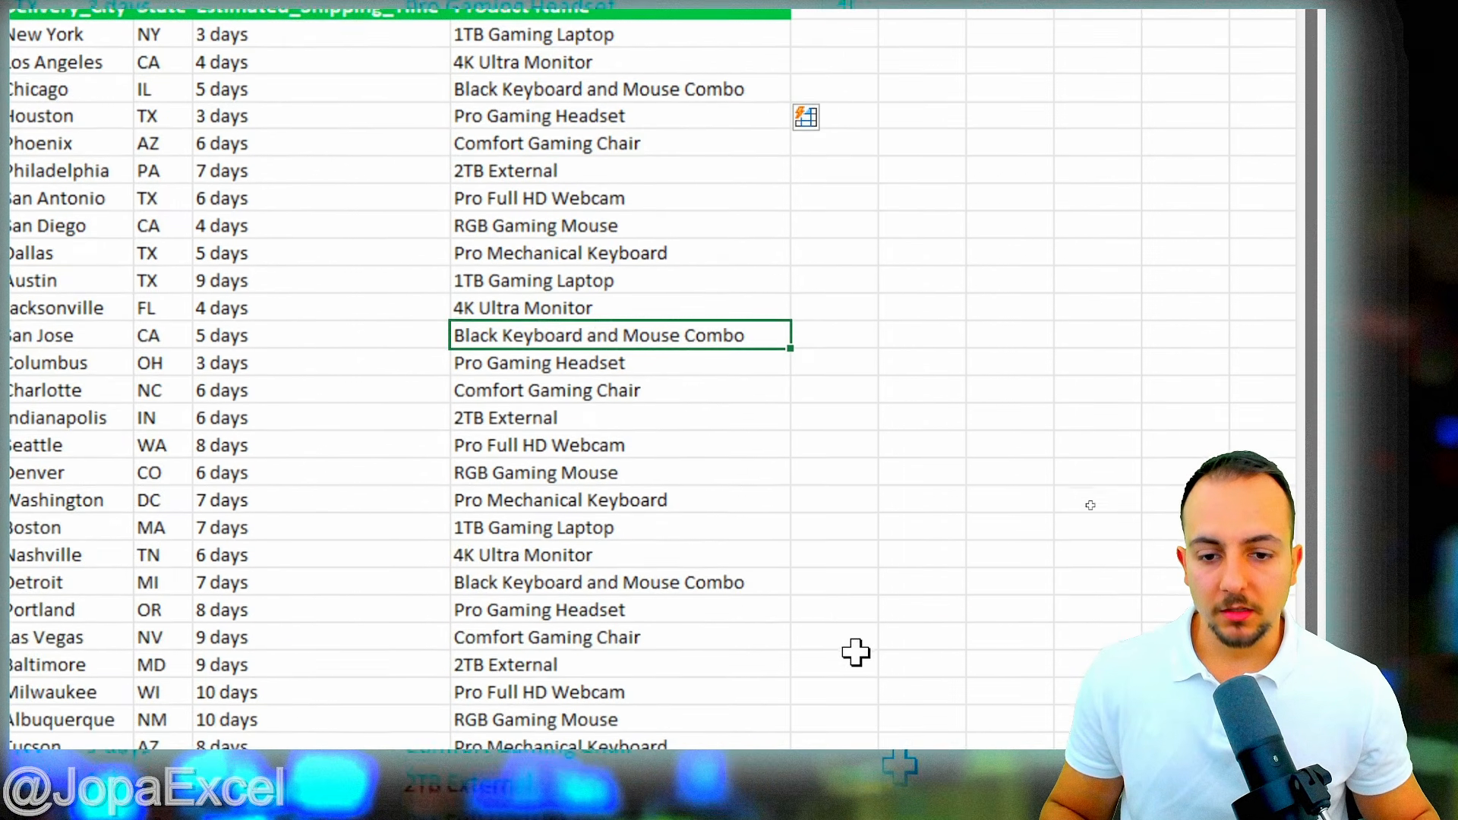
scroll(736, 515, down, 4)
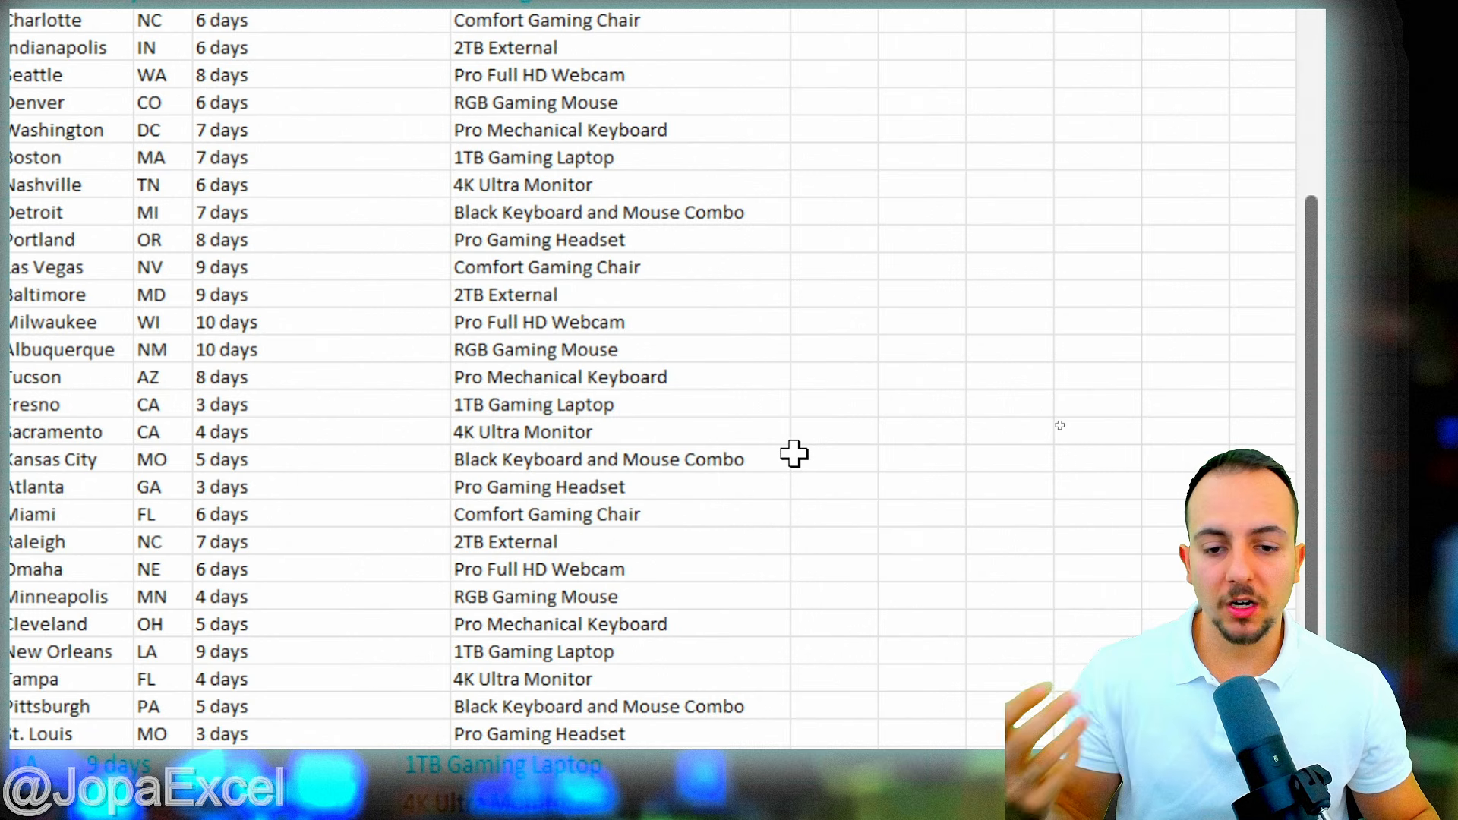
scroll(794, 449, up, 4)
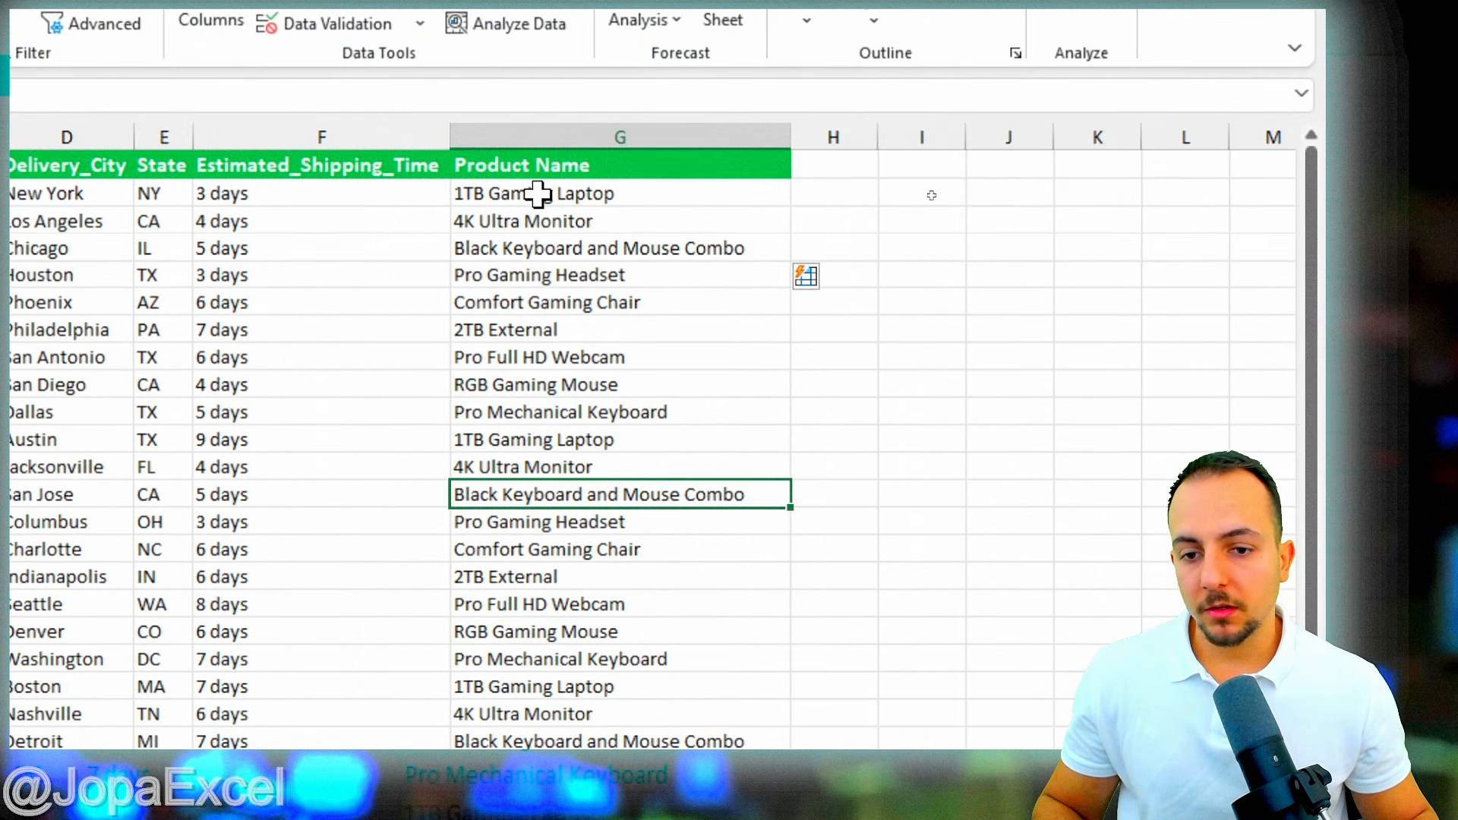
click(538, 194)
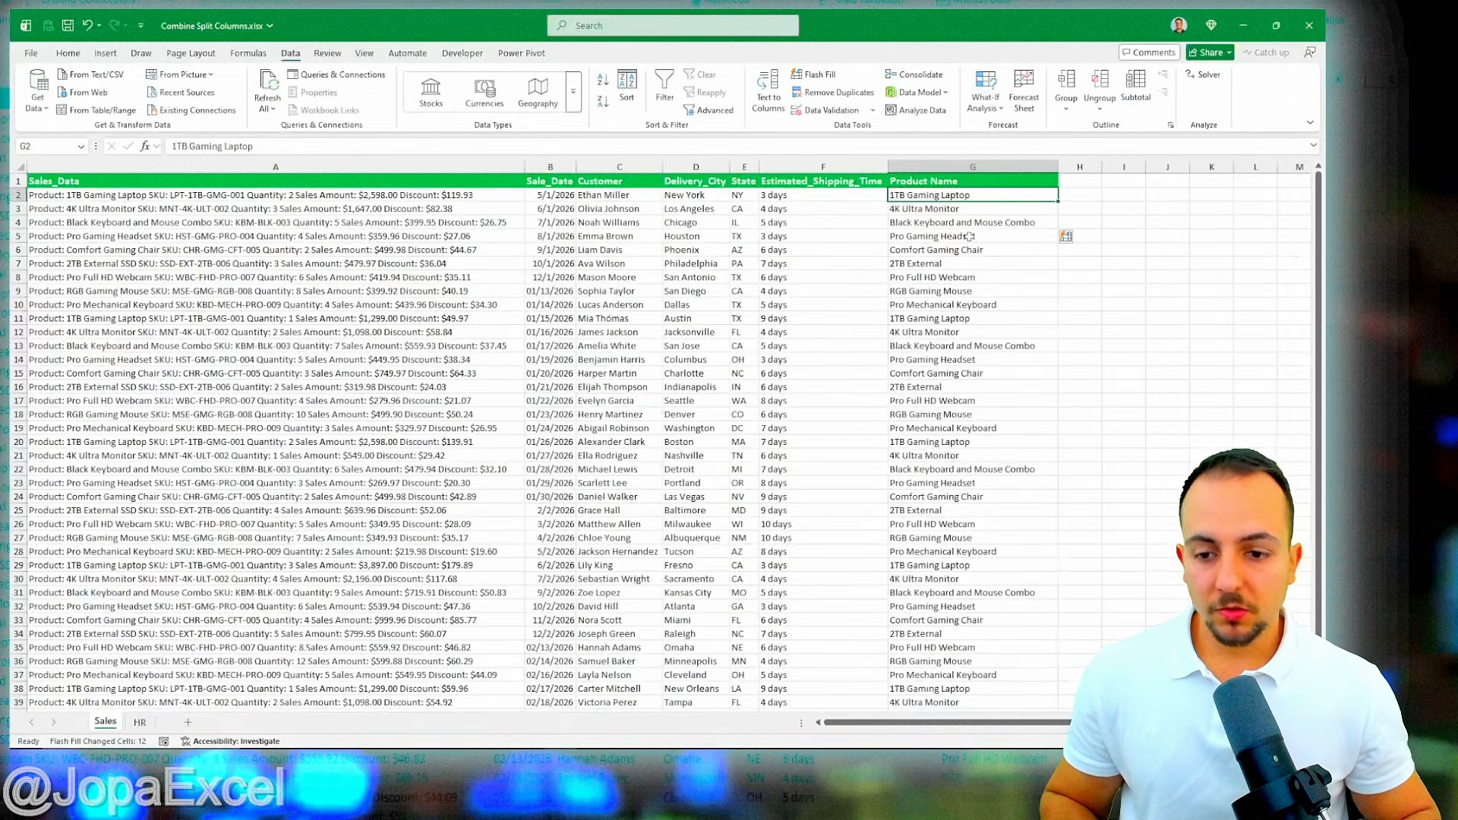
key(Home)
- On the HR sheet, review the First_Name, Last_Name and empty Full_Name columns
key(ctrl+Page_Down)
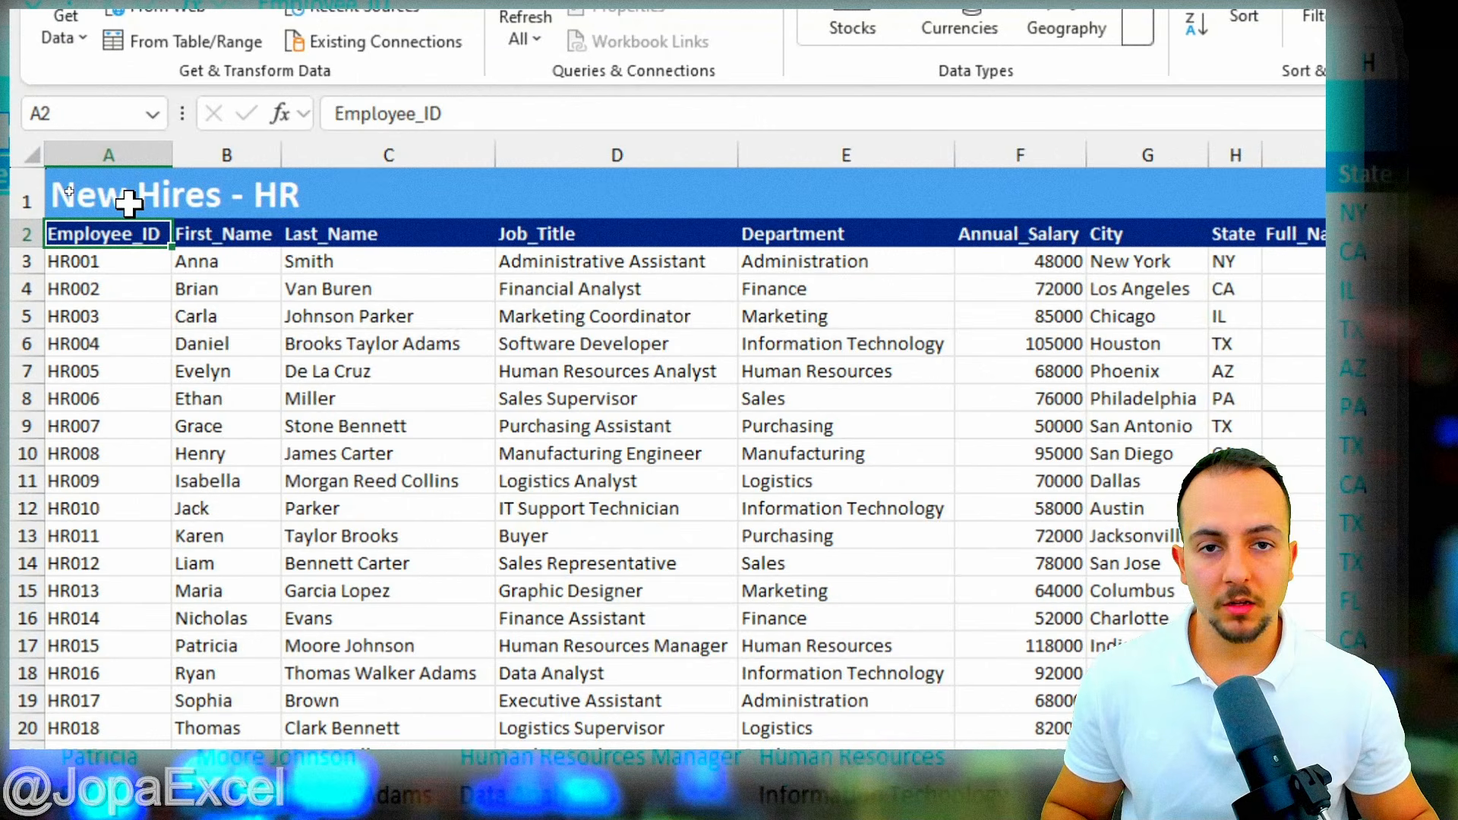
click(228, 144)
ctrl+click(326, 145)
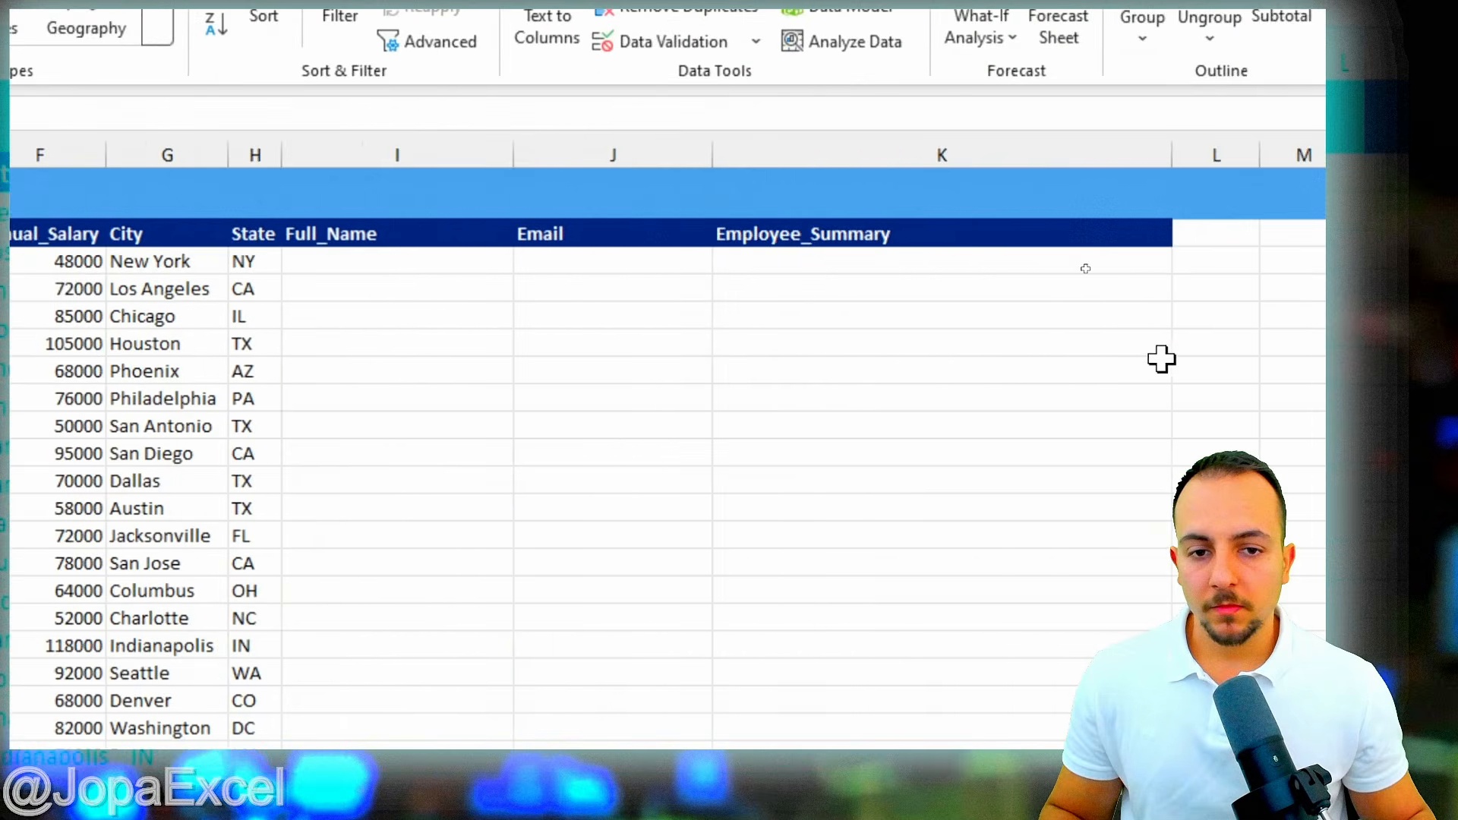
click(311, 237)
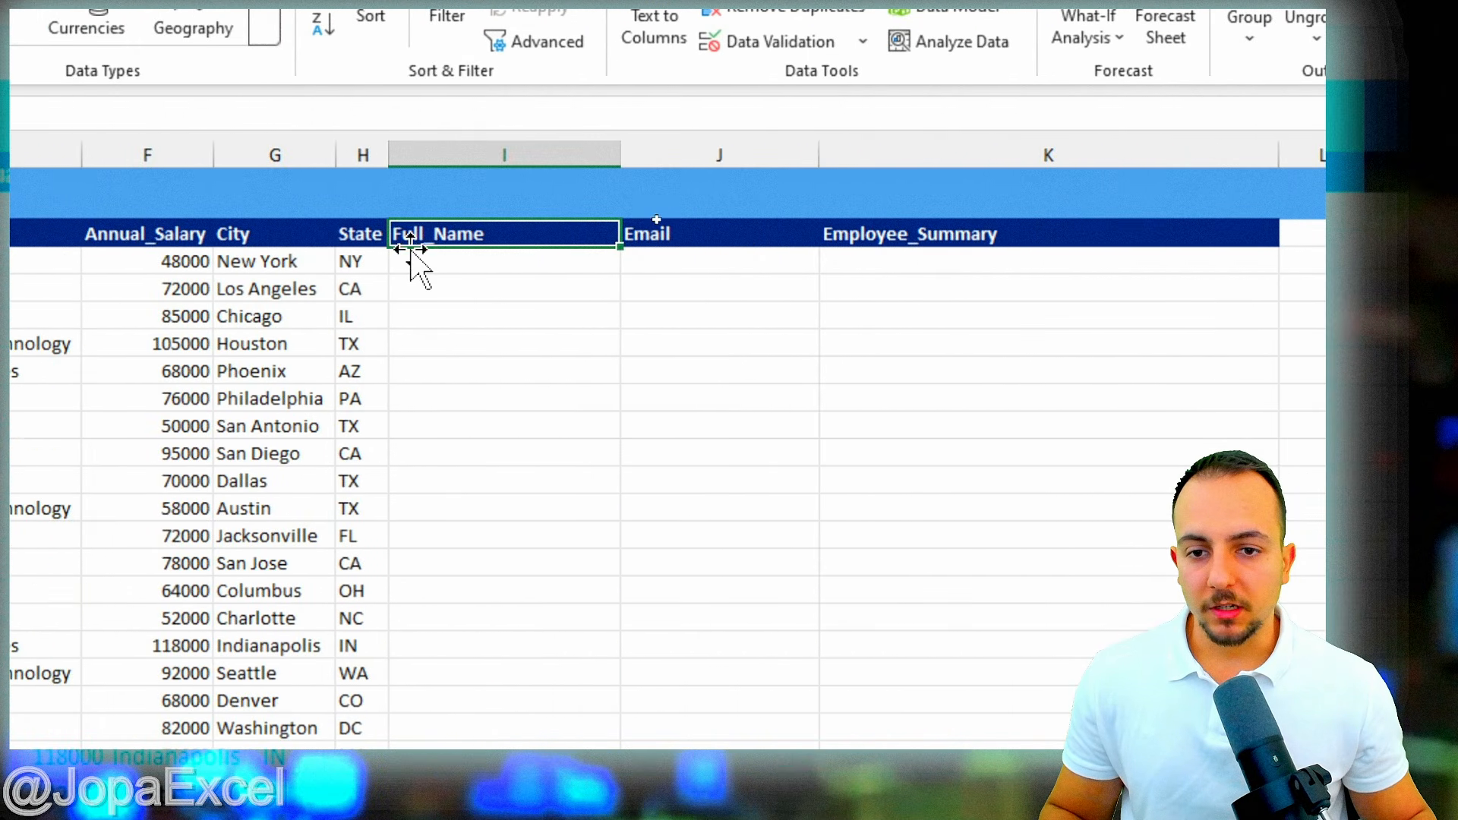
click(507, 260)
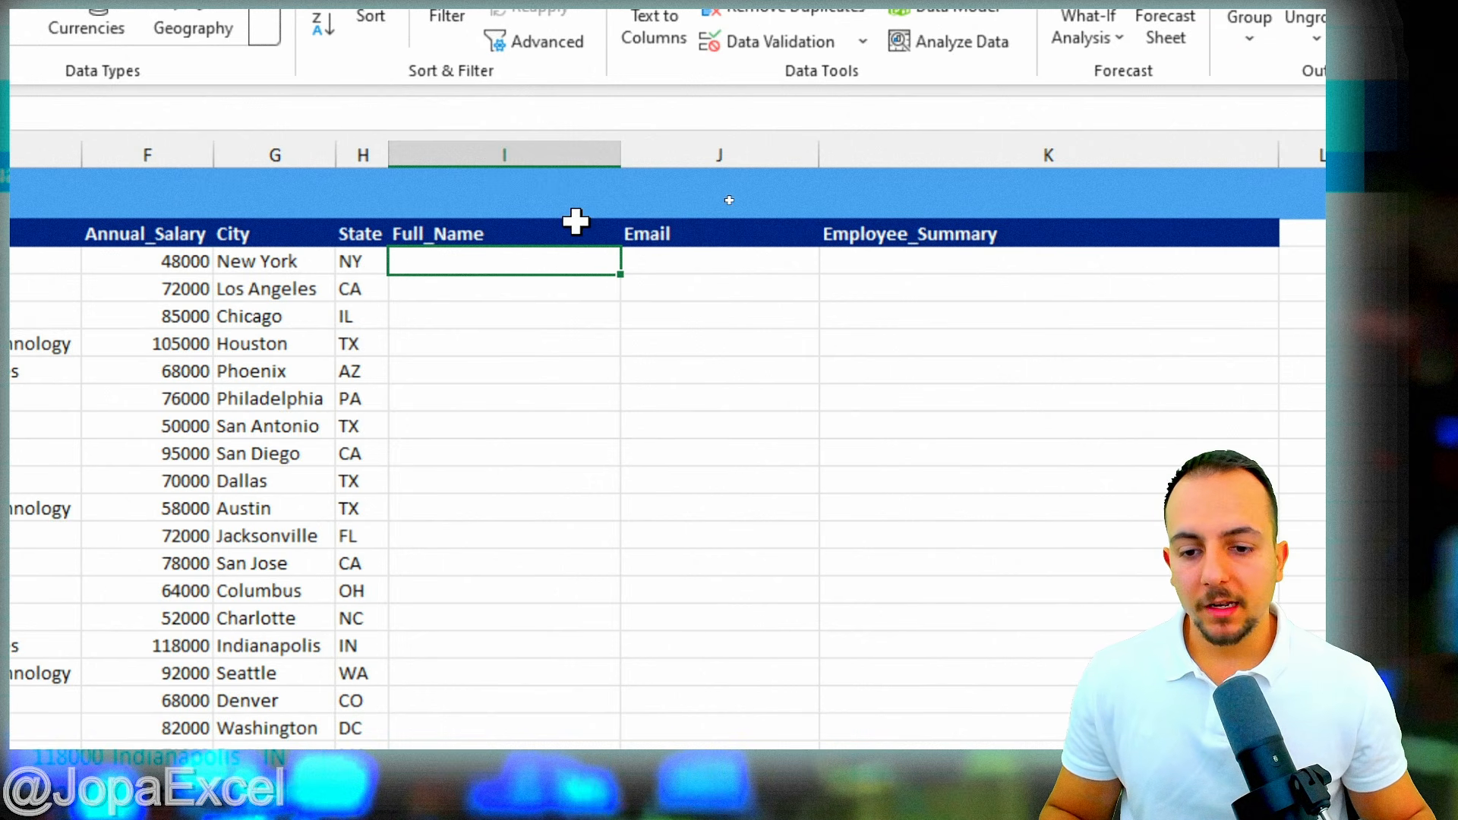
- Widen the Full_Name column and select the blank data cells I3:K42
drag(621, 157, 665, 157)
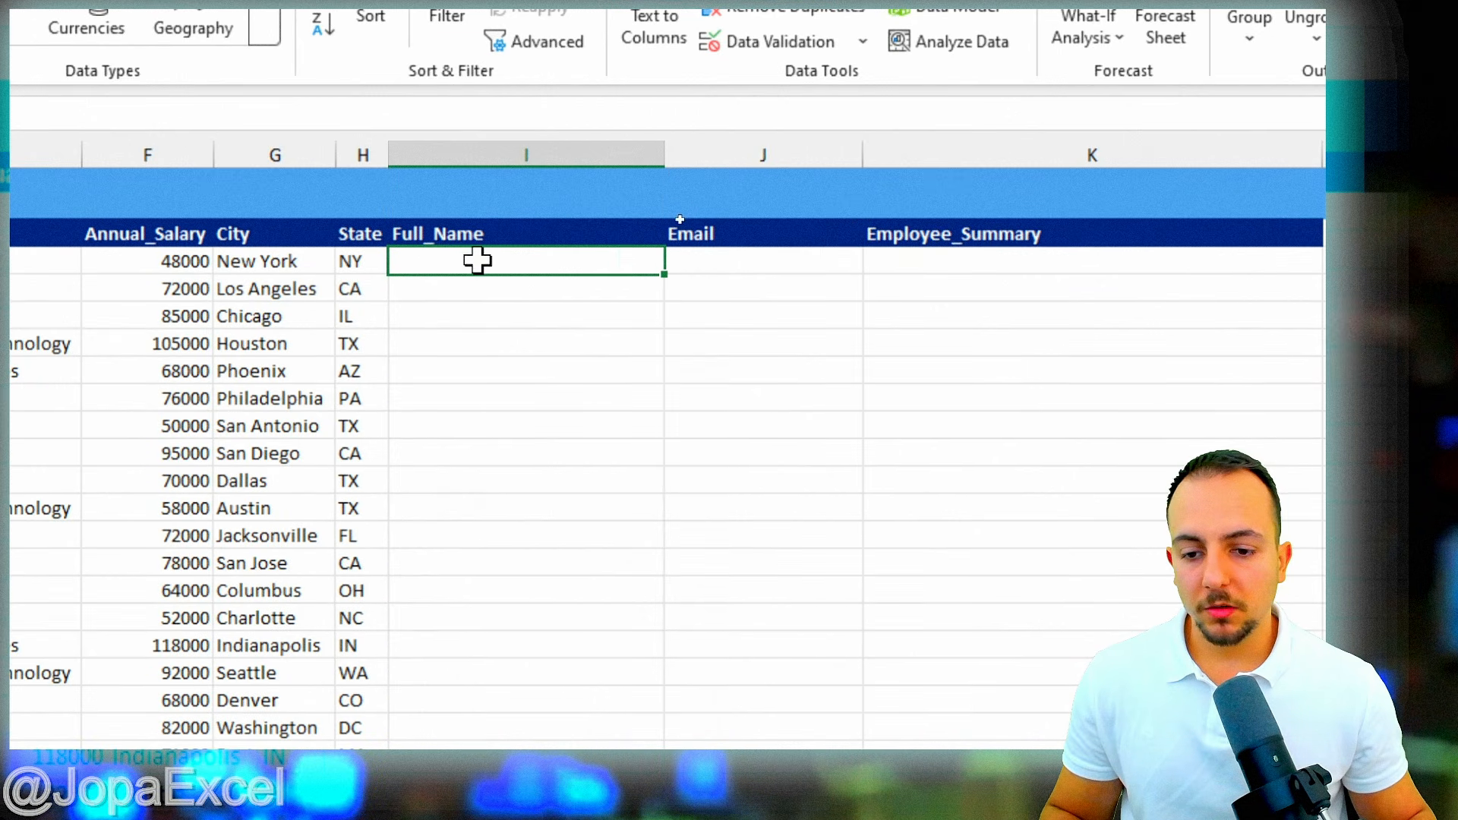
drag(498, 259, 489, 334)
drag(519, 232, 949, 380)
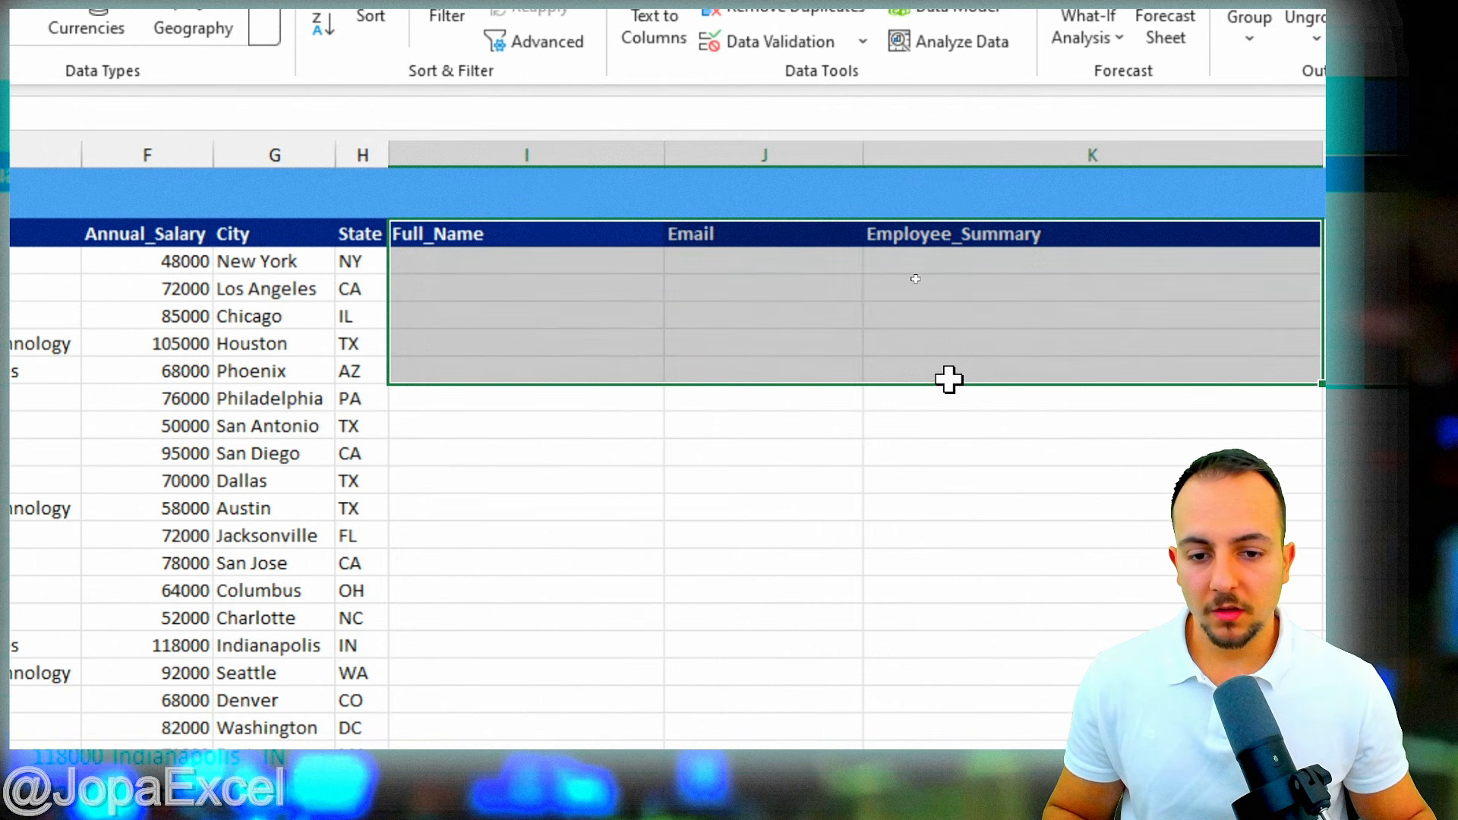
click(687, 348)
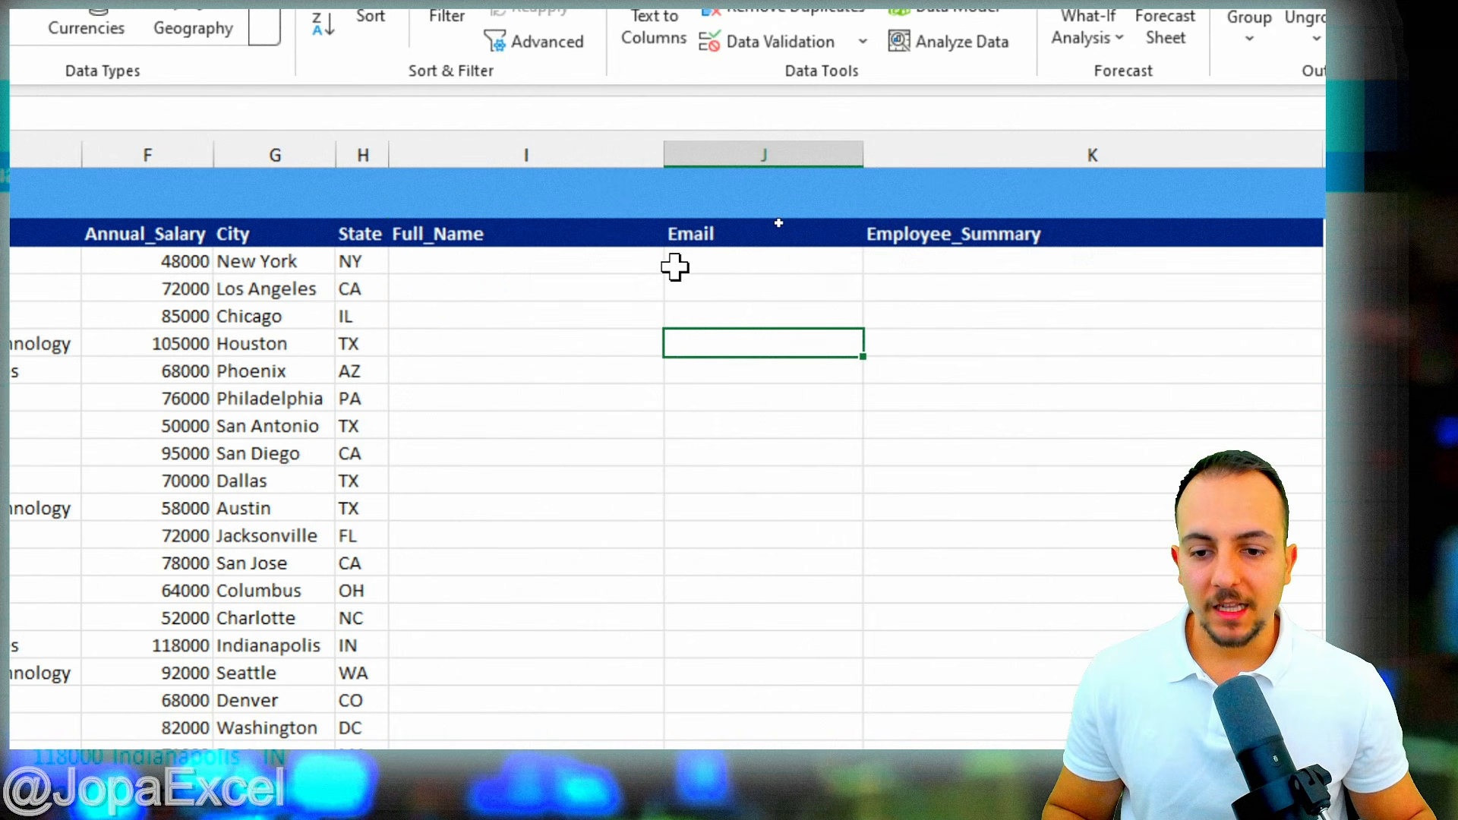
drag(586, 262, 980, 819)
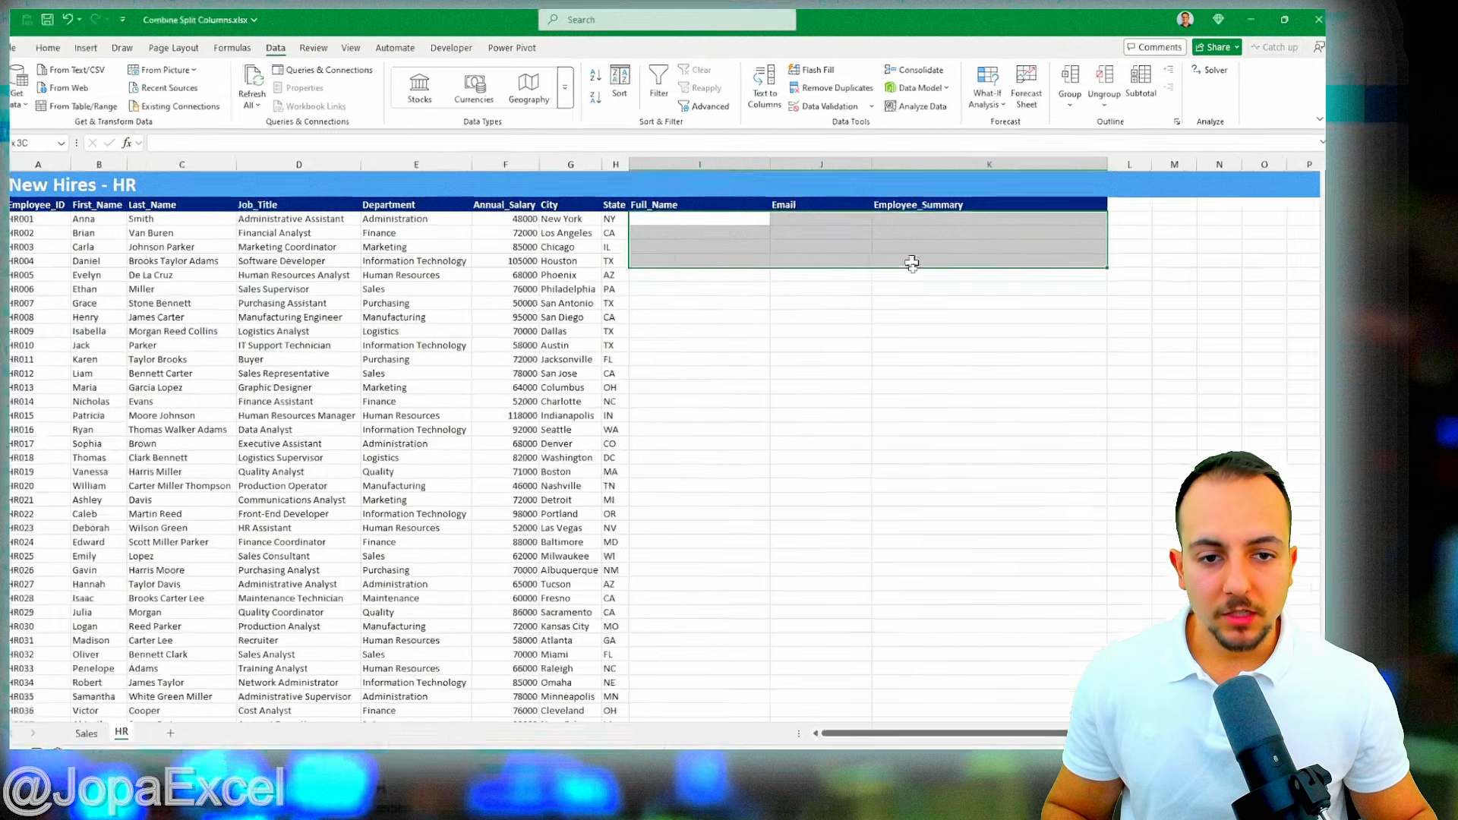
drag(931, 746, 915, 607)
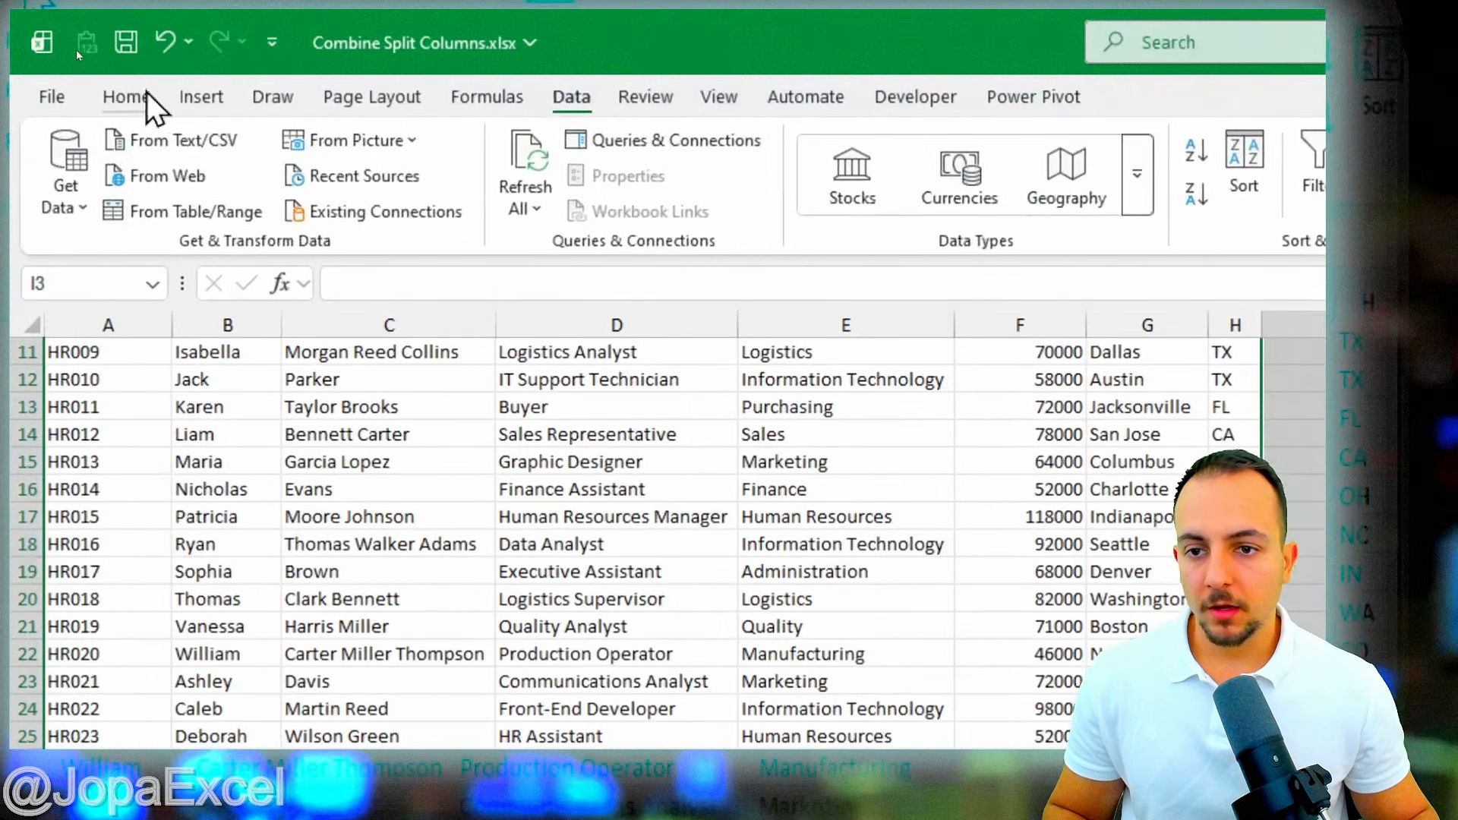
- Fill the selected I3:K42 data area with pale yellow
click(68, 52)
click(502, 193)
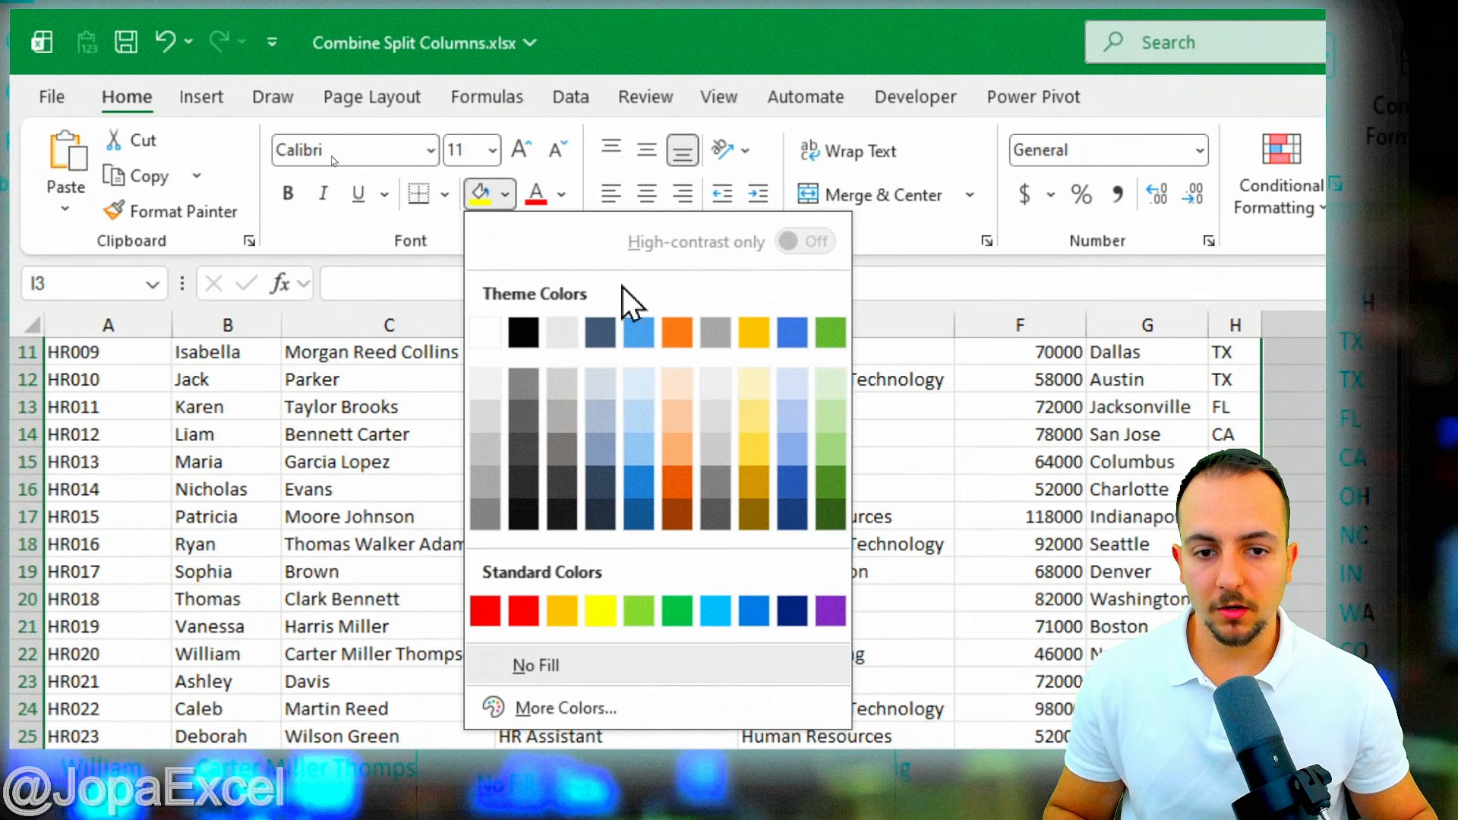
click(751, 395)
scroll(747, 383, up, 3)
drag(945, 548, 938, 571)
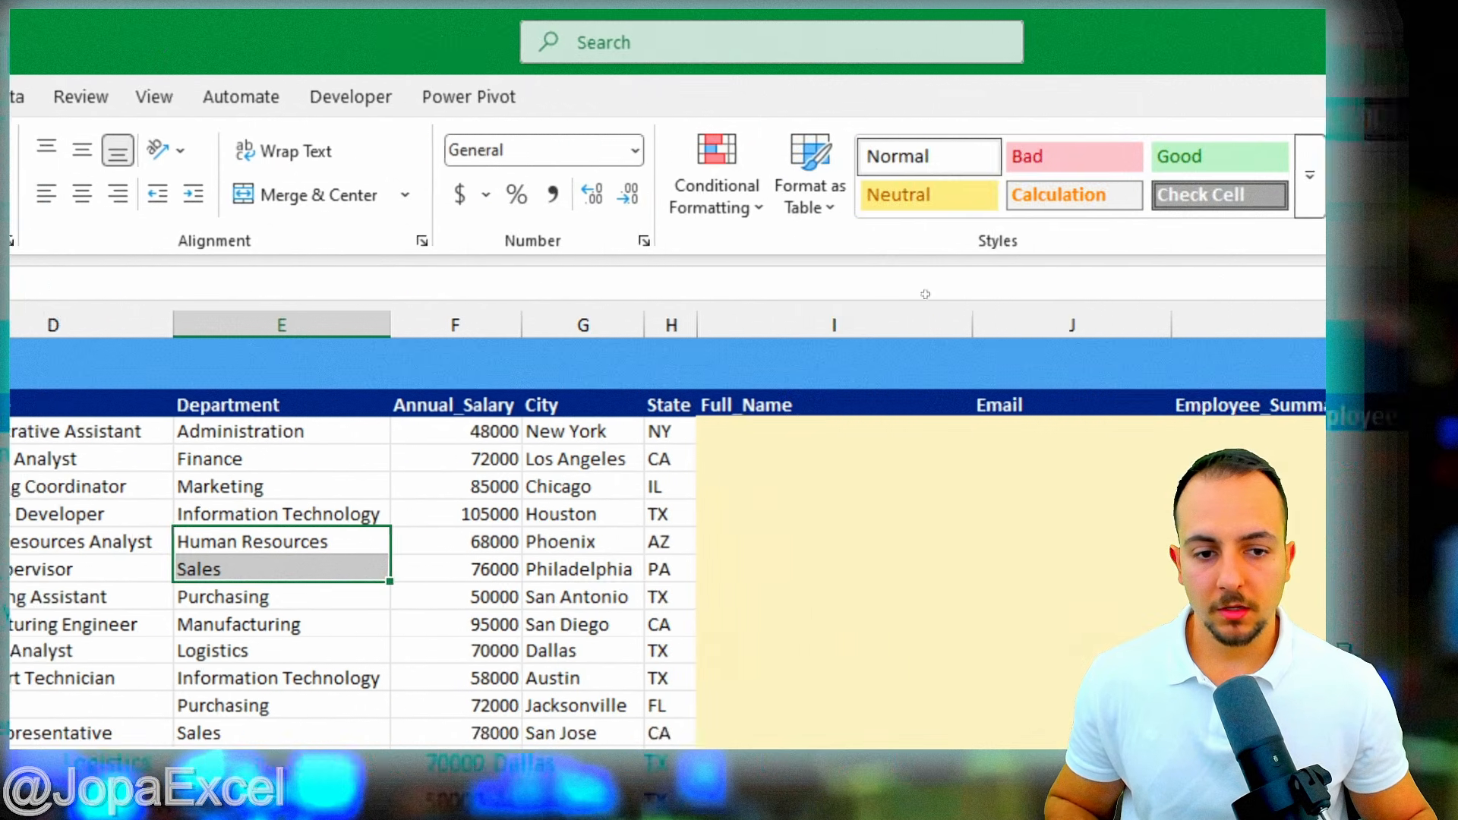
- Give the Full_Name, Email and Employee_Summary headers in I2:K2 a dark gold fill
drag(676, 411, 1173, 444)
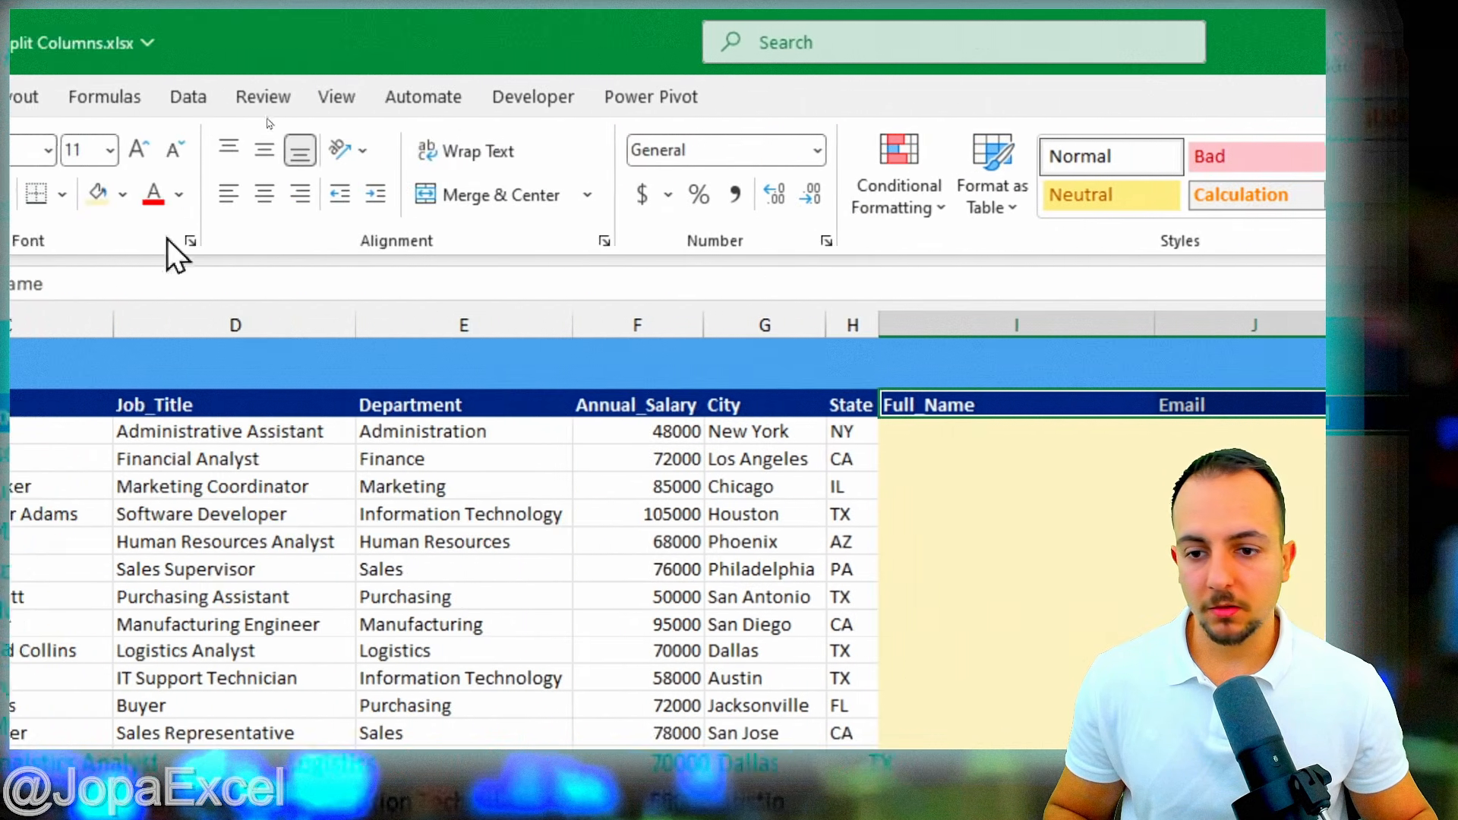
click(495, 194)
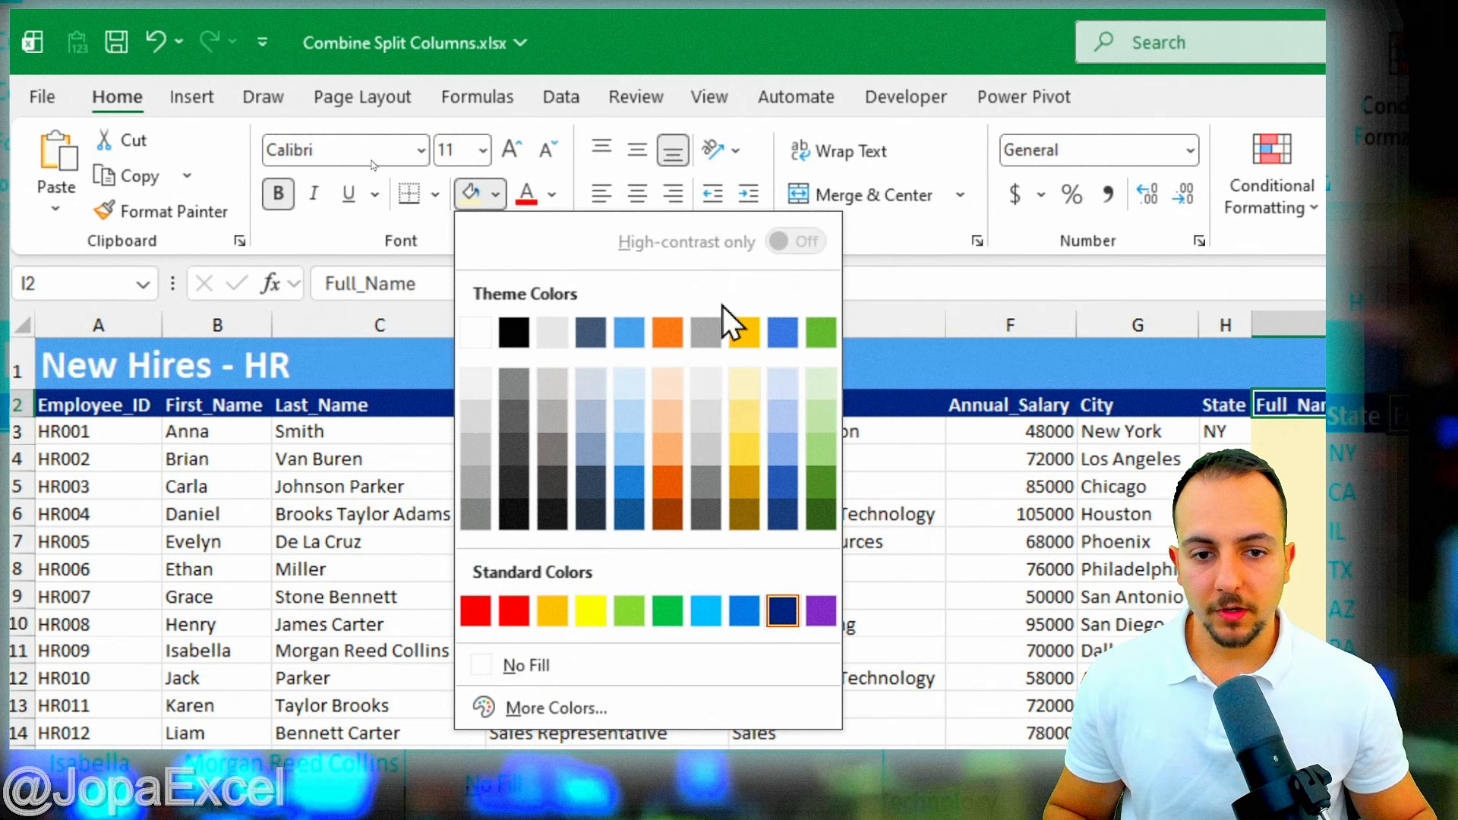
click(747, 517)
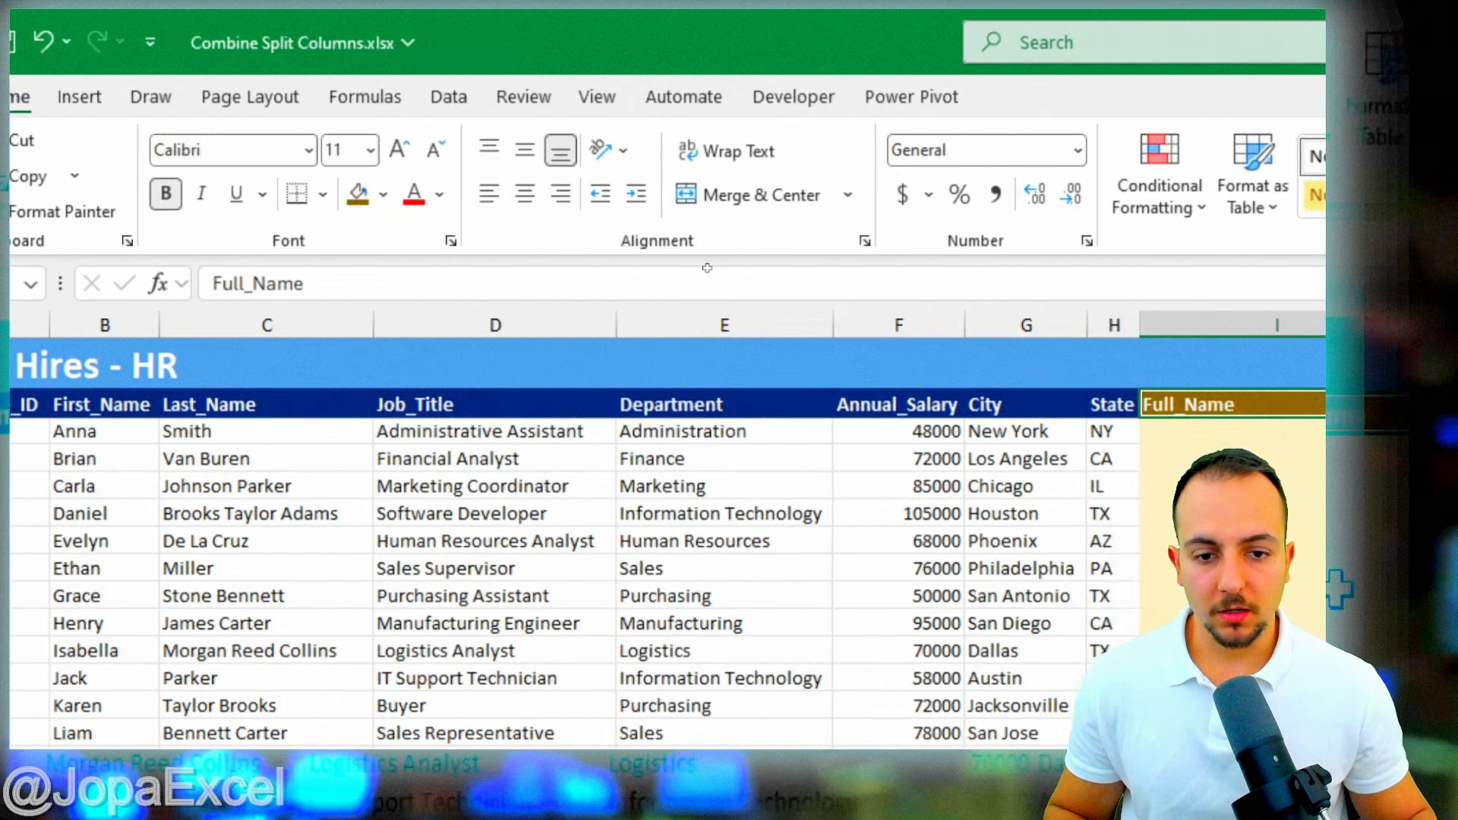
click(1291, 432)
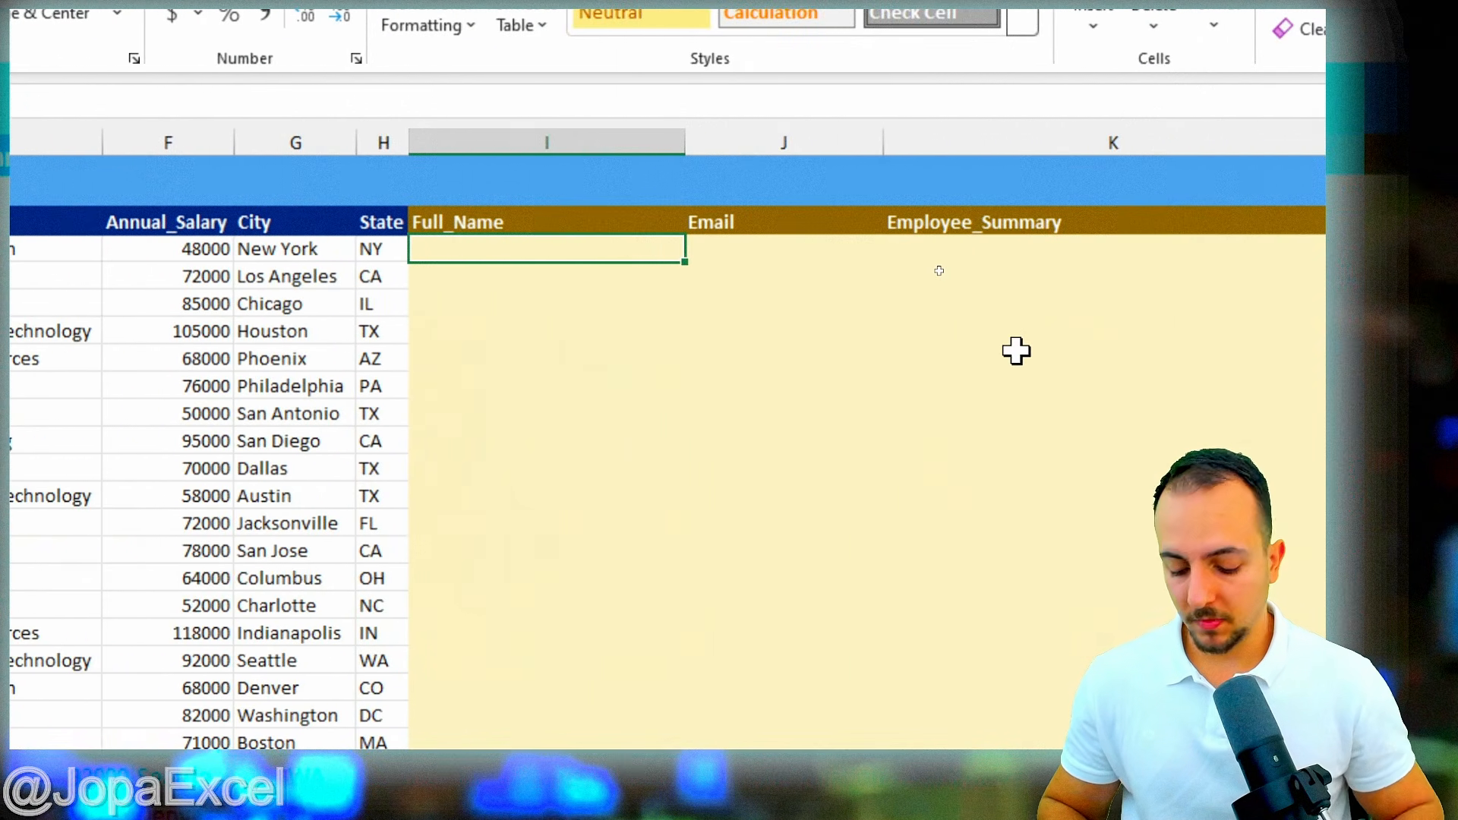
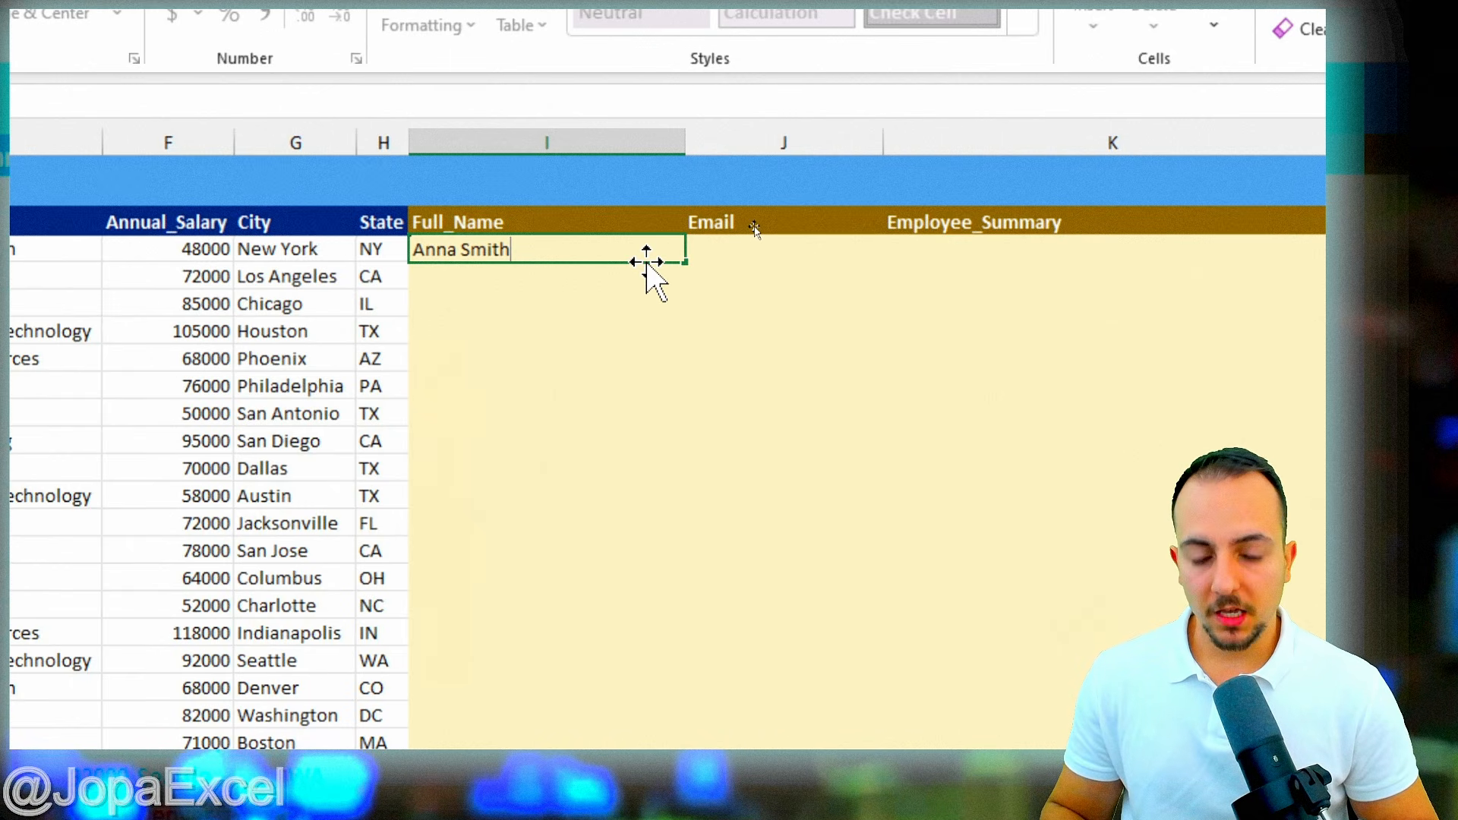
key(Return)
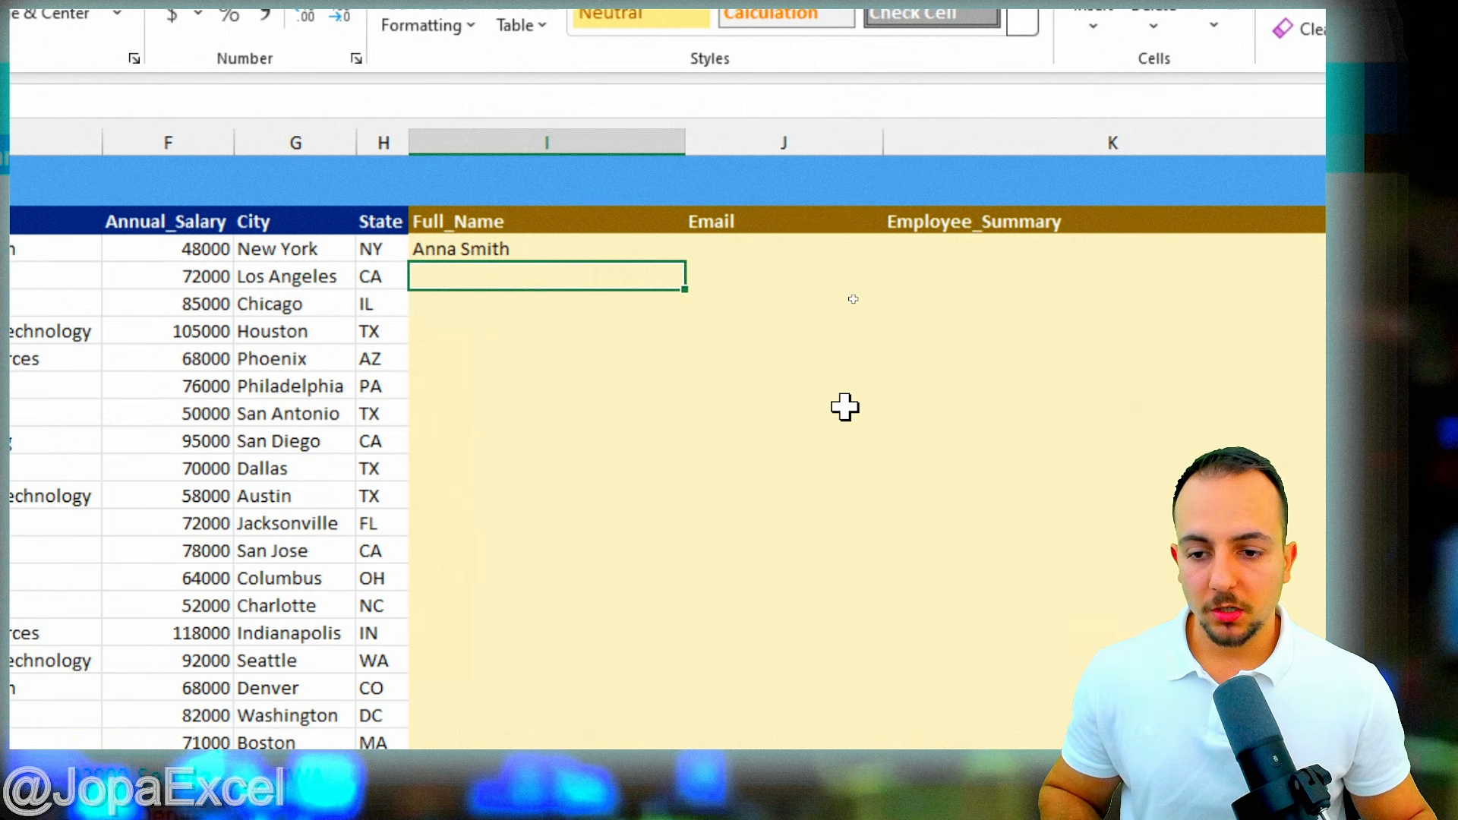
key(ctrl+e)
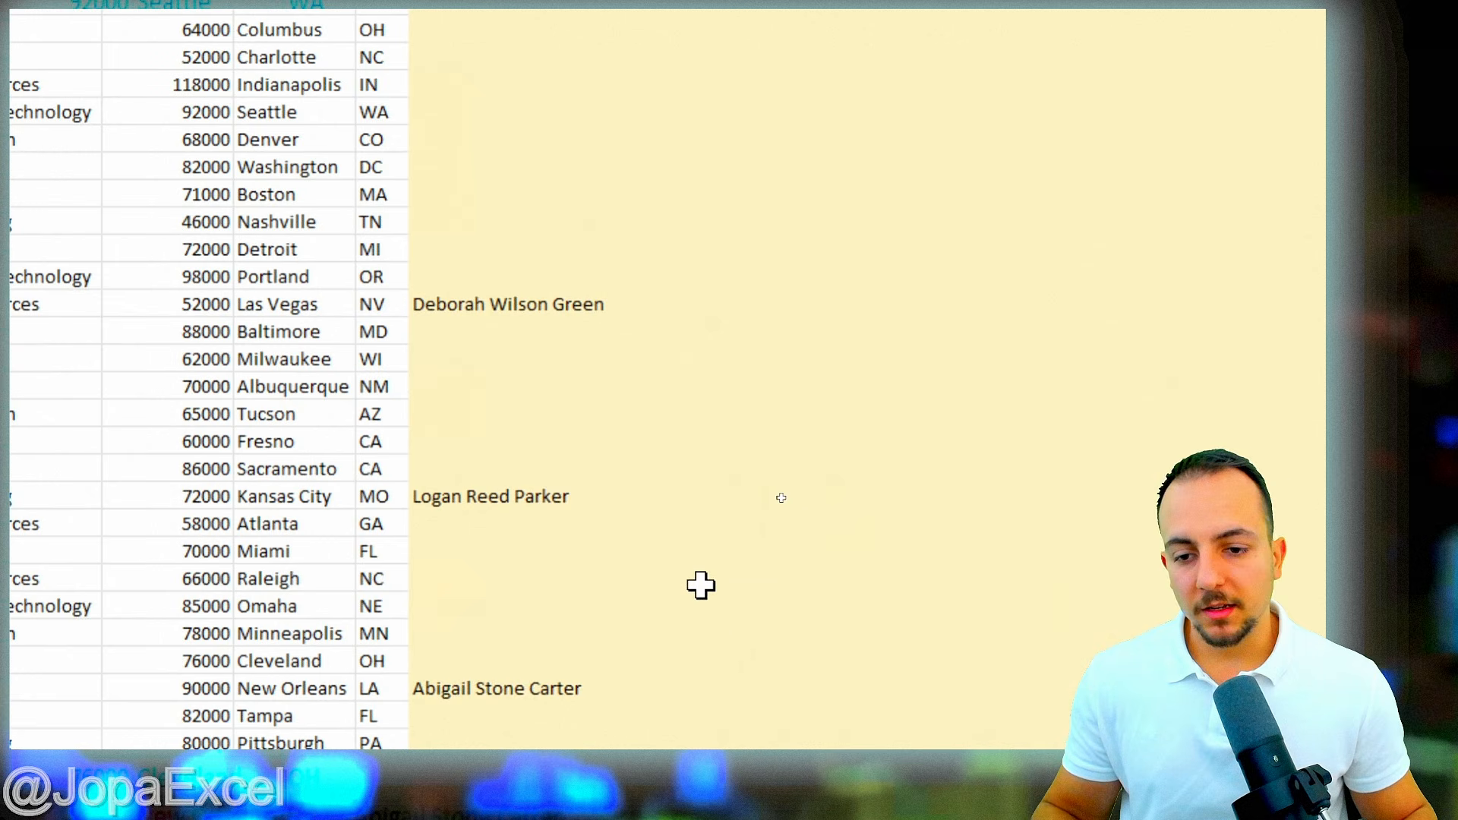
scroll(684, 524, down, 2)
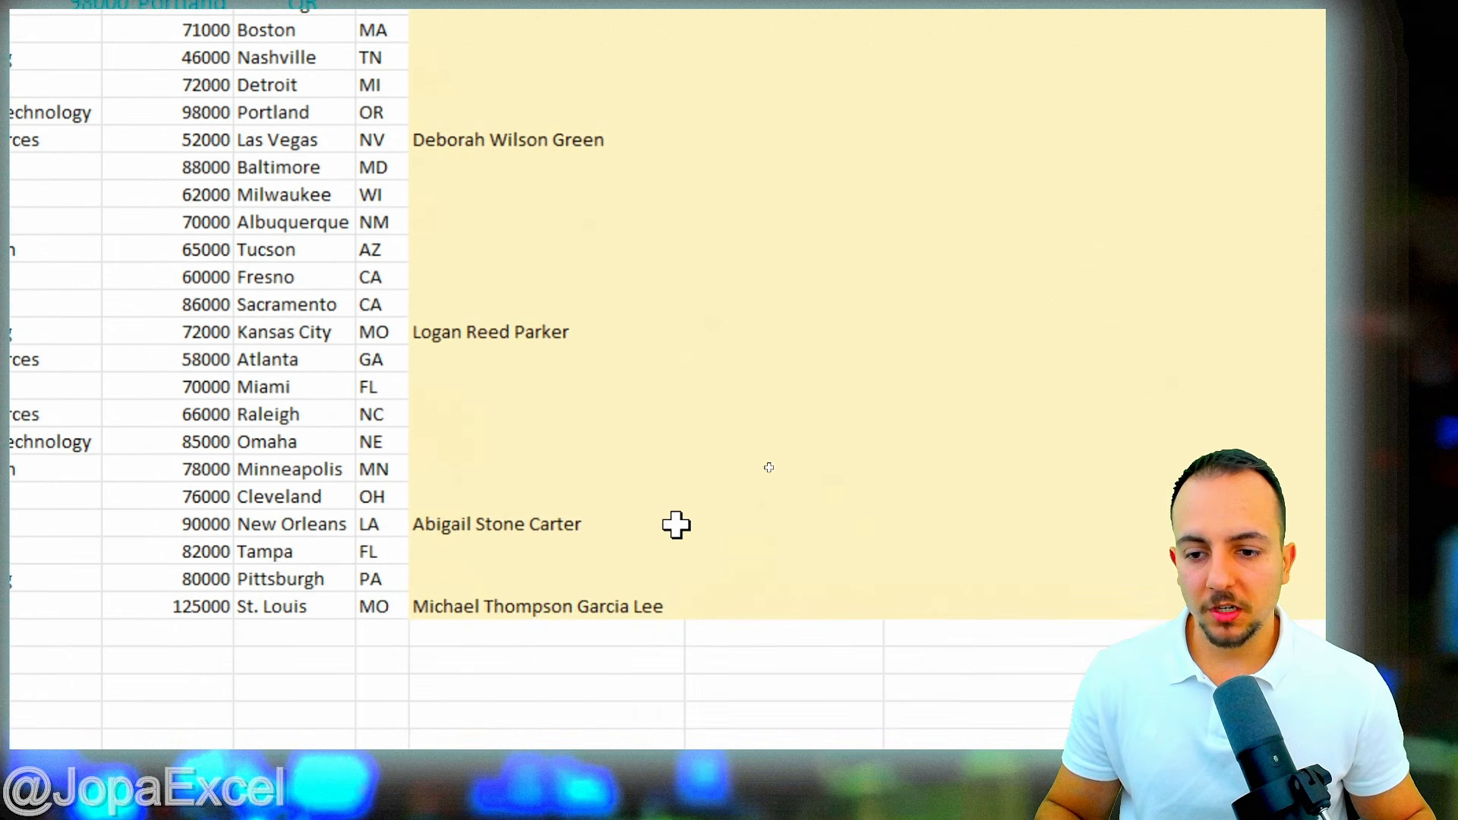
scroll(672, 524, up, 6)
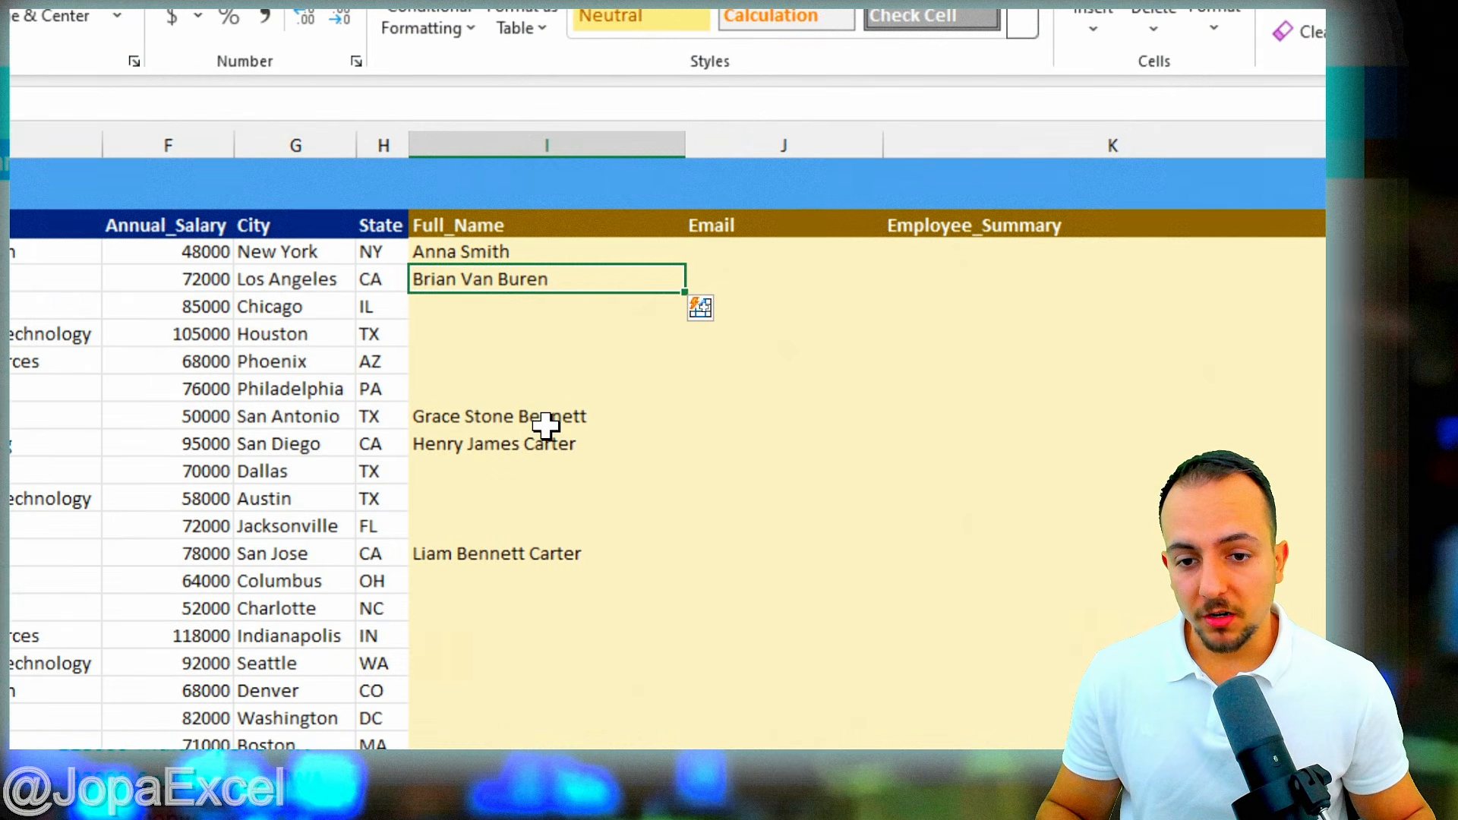
drag(492, 317, 486, 382)
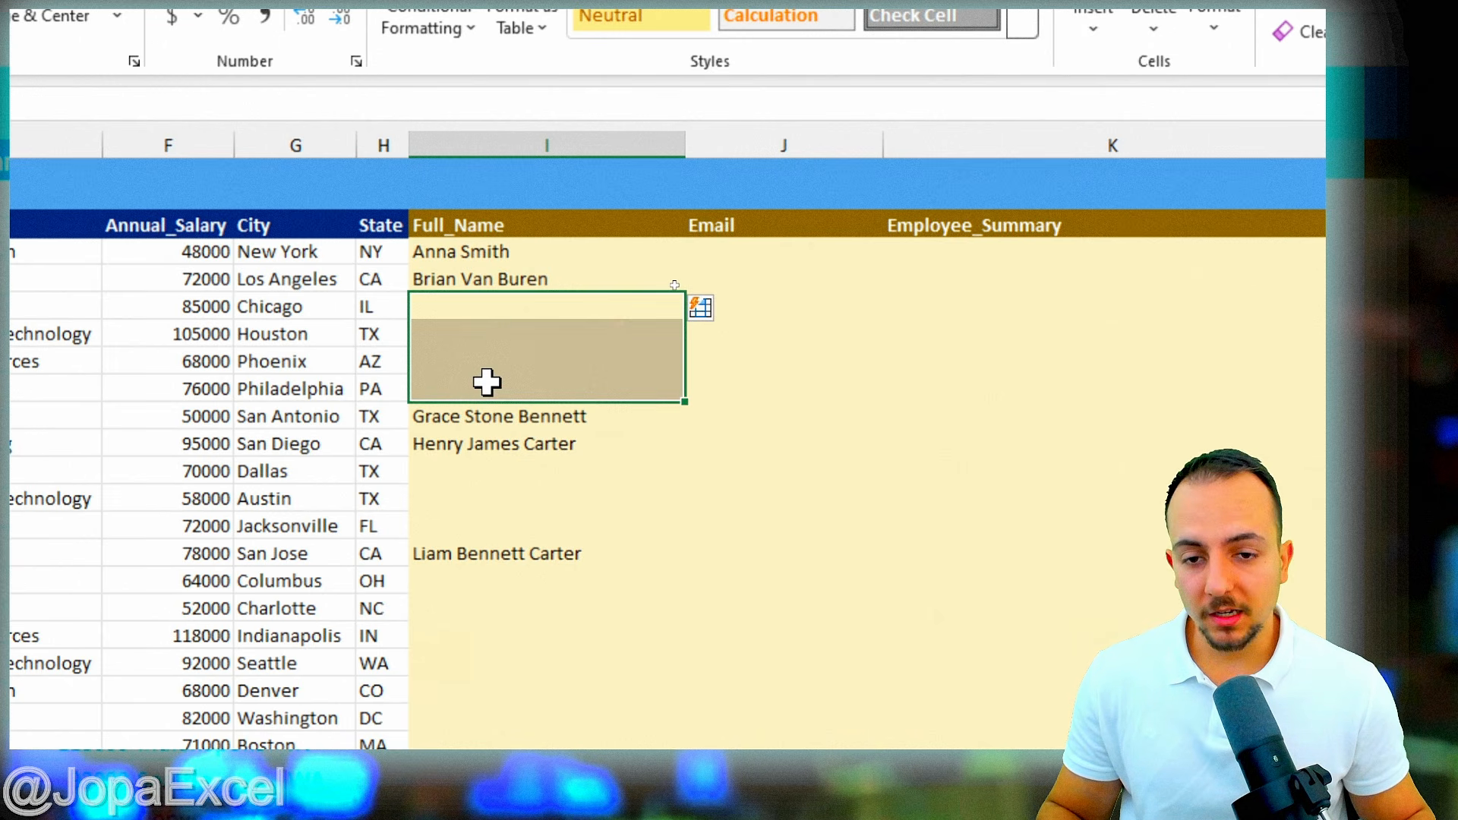
click(510, 249)
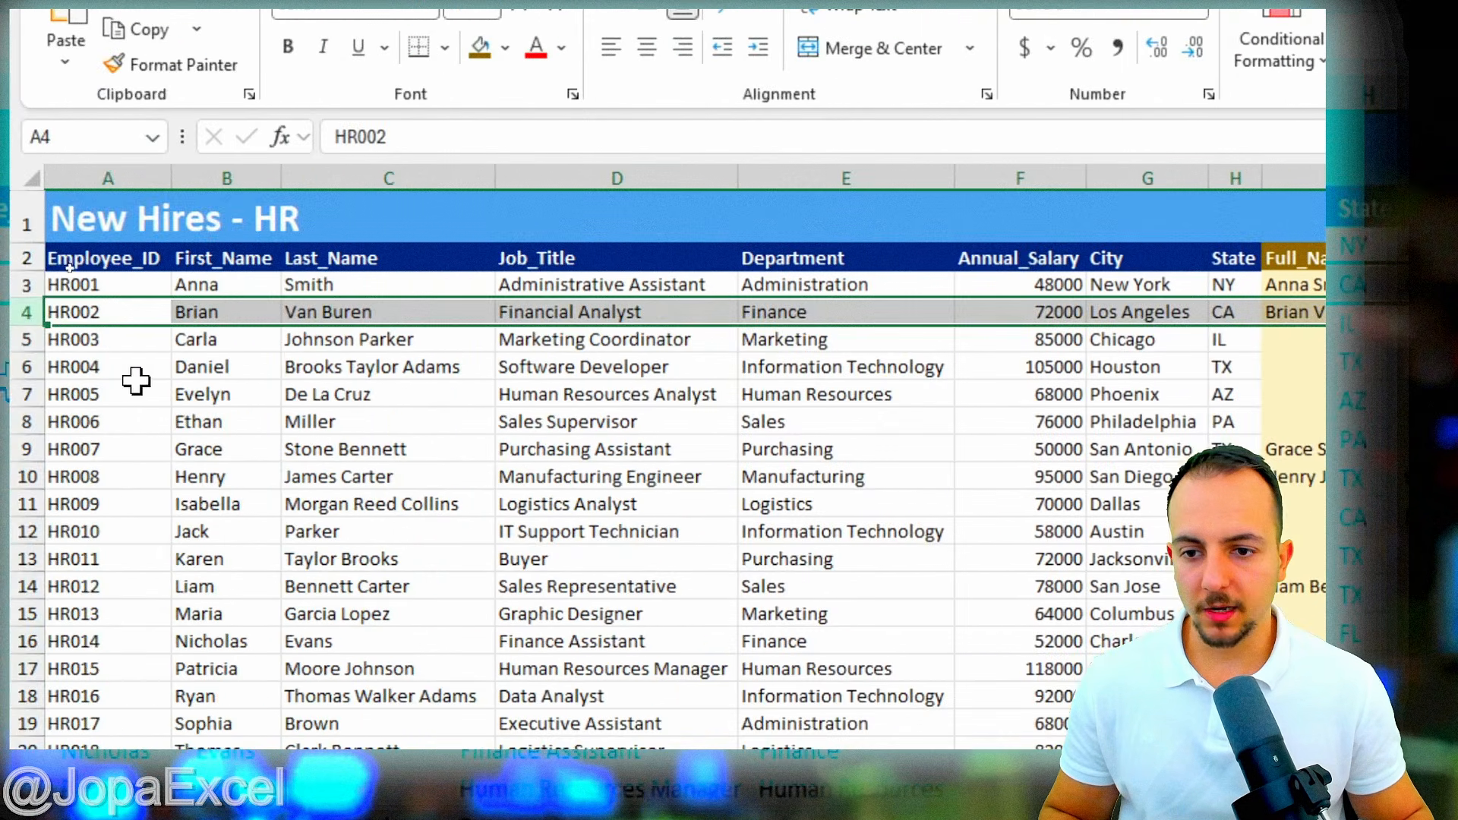
click(25, 338)
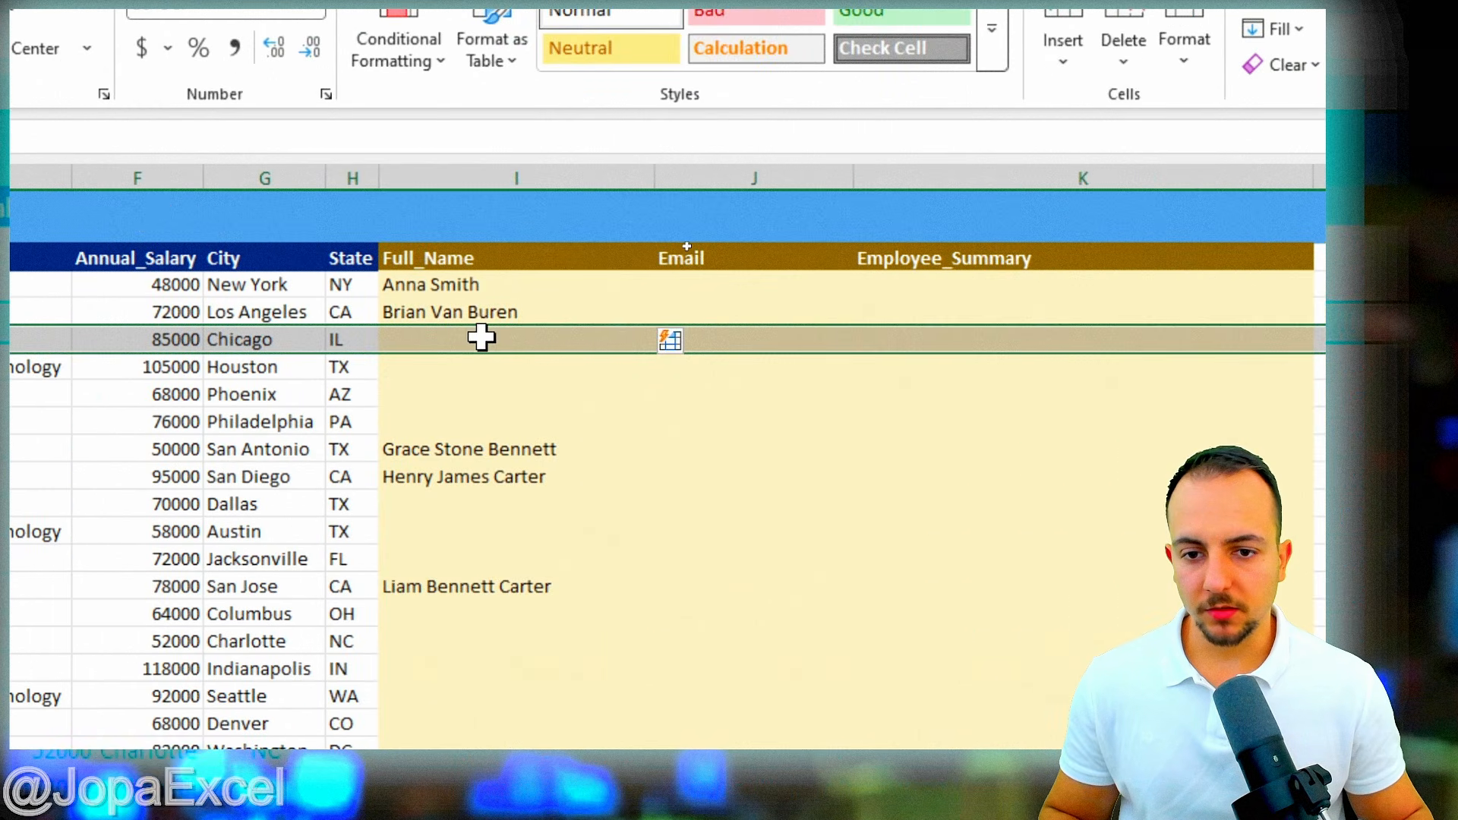
click(478, 338)
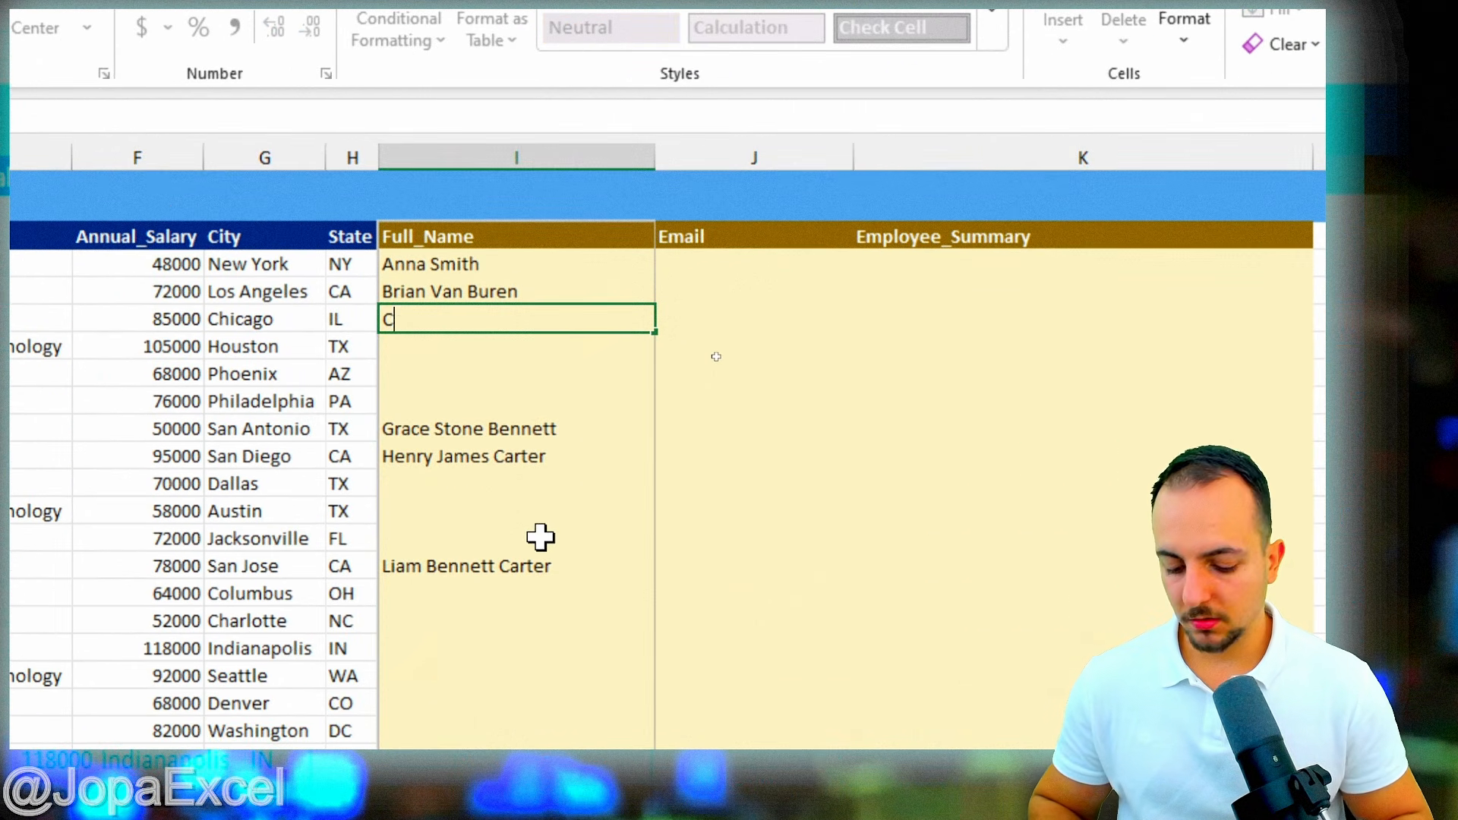
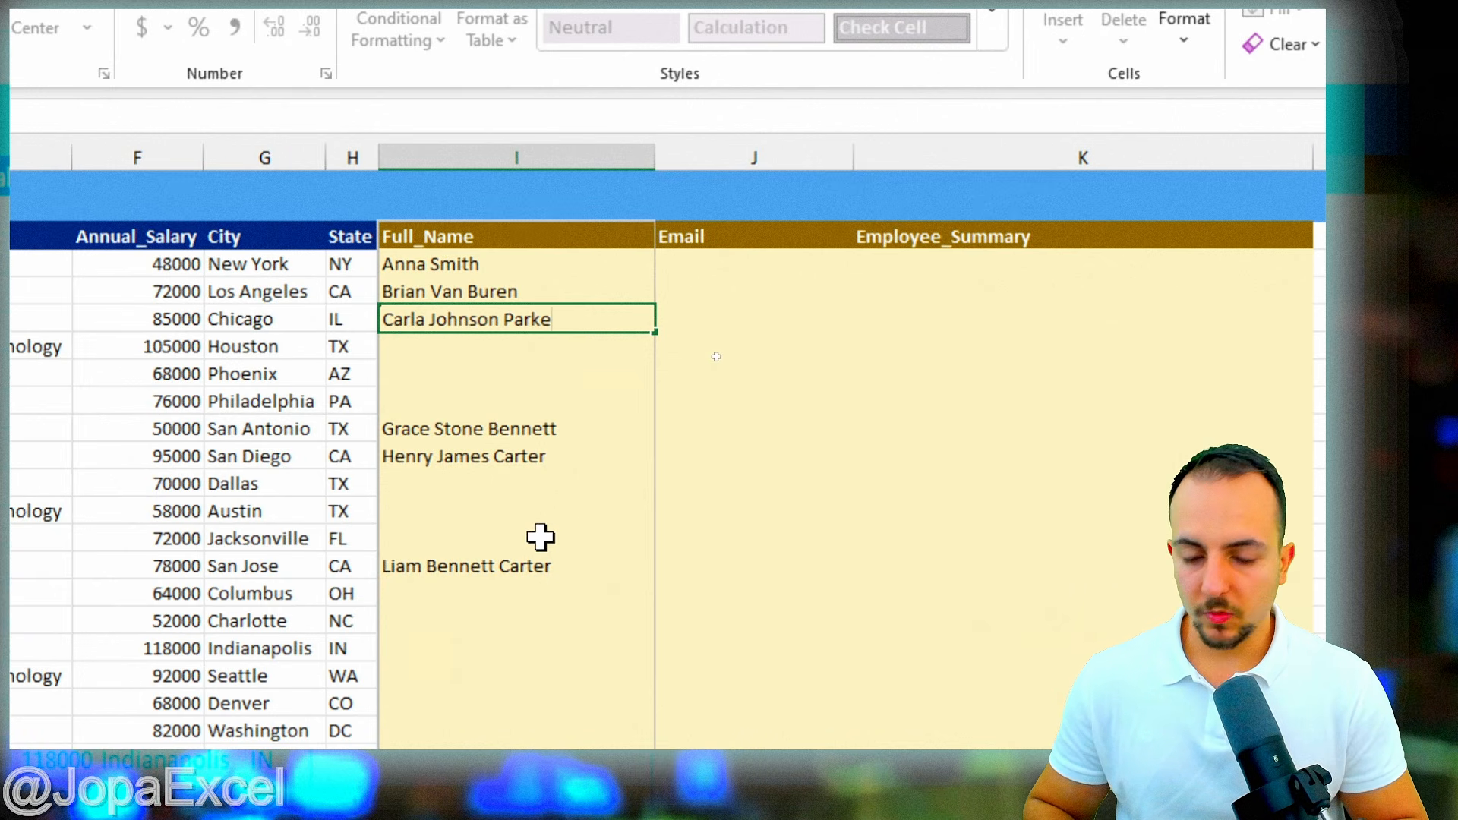
key(Return)
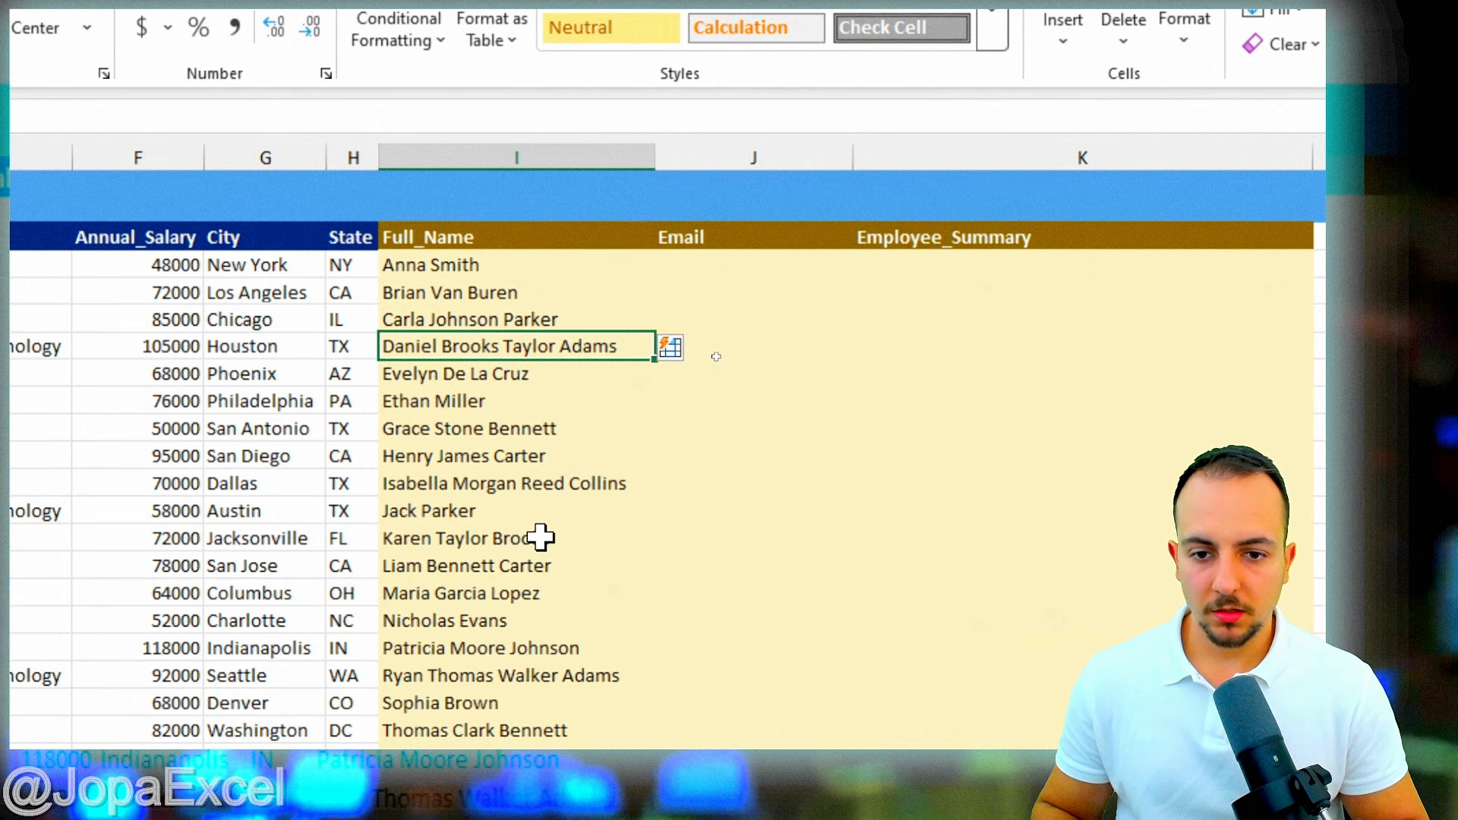
click(504, 238)
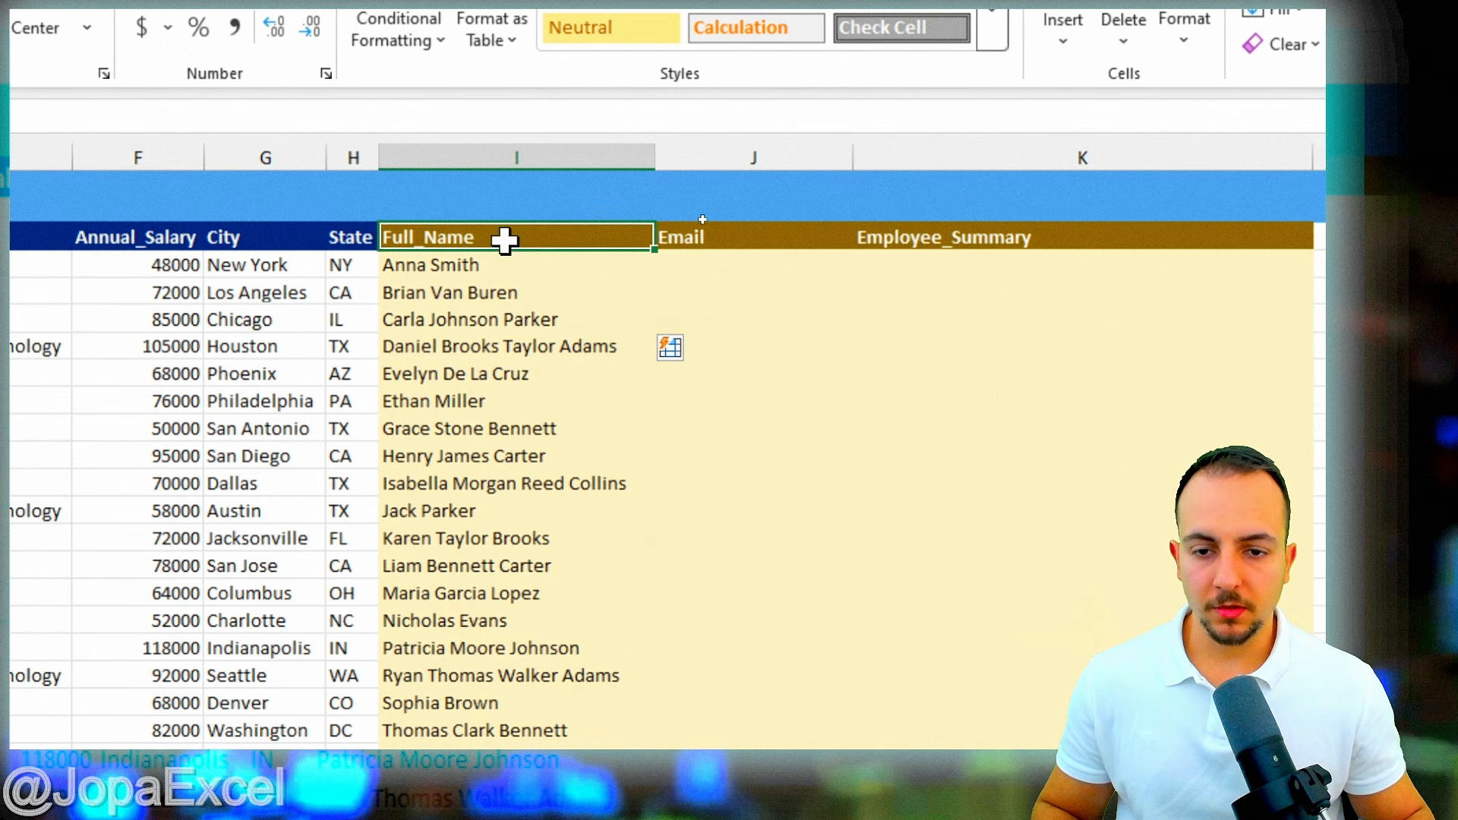
scroll(569, 651, down, 5)
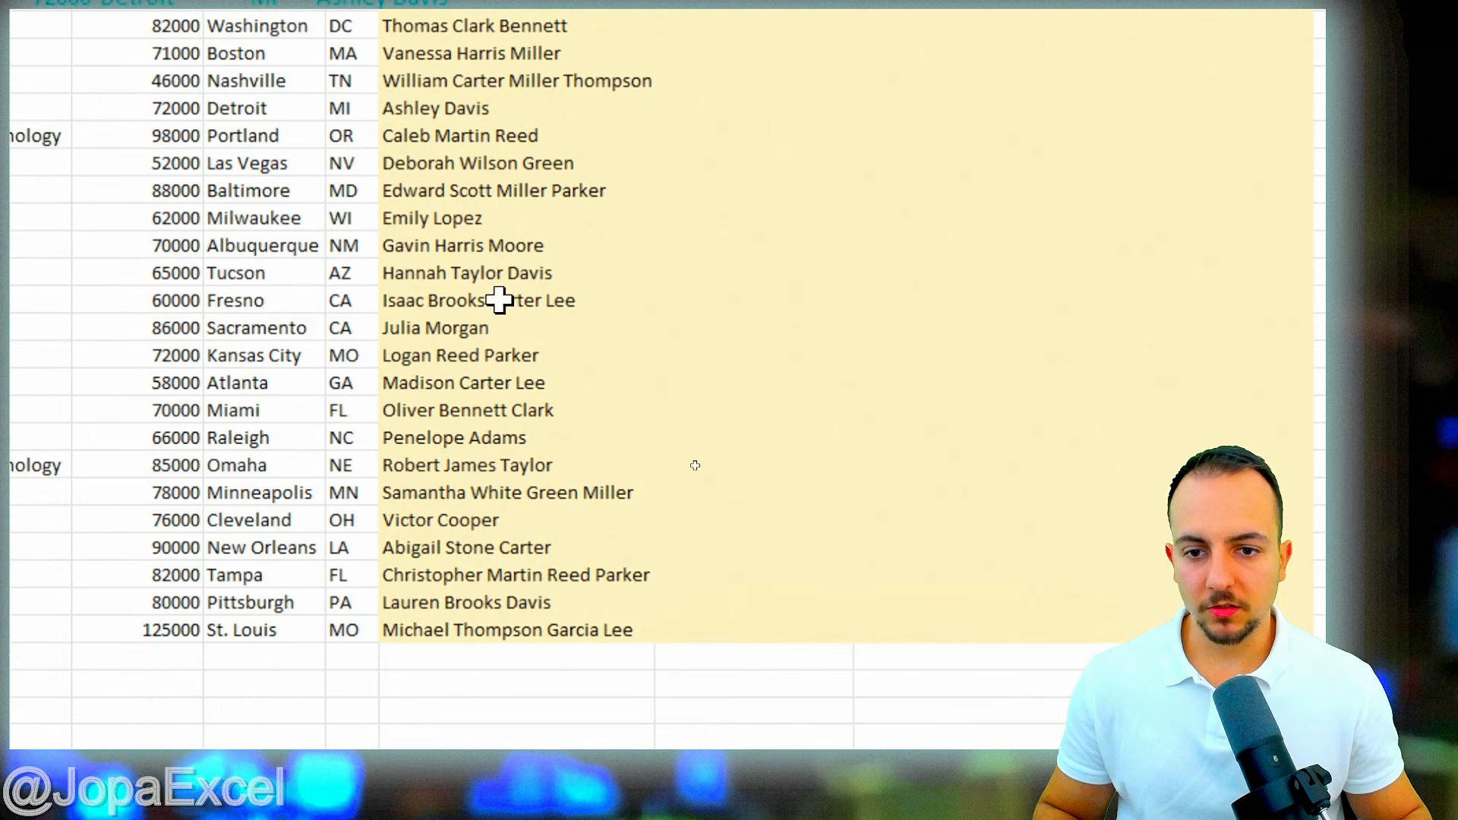
click(483, 300)
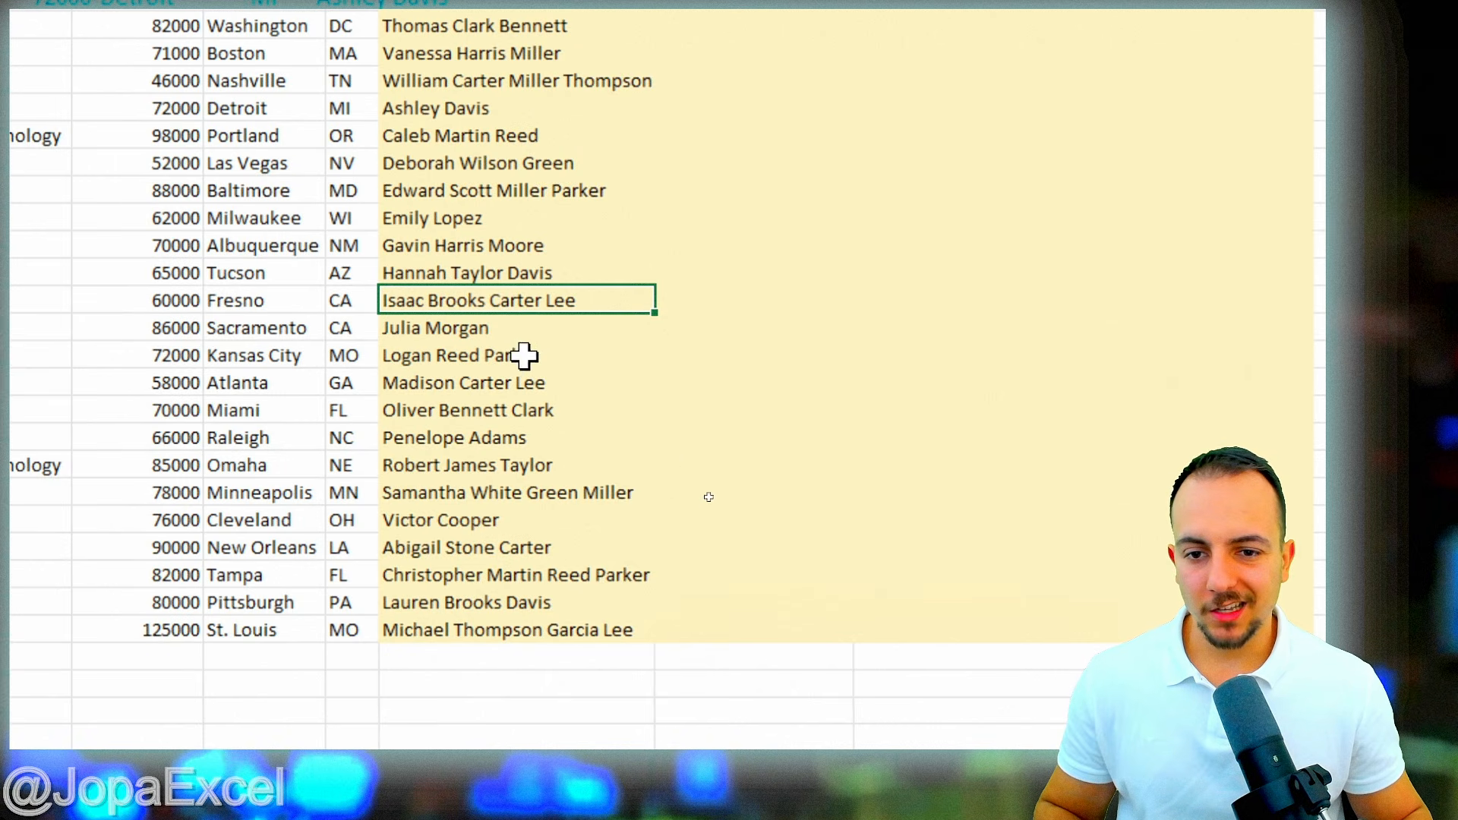
key(shift+space)
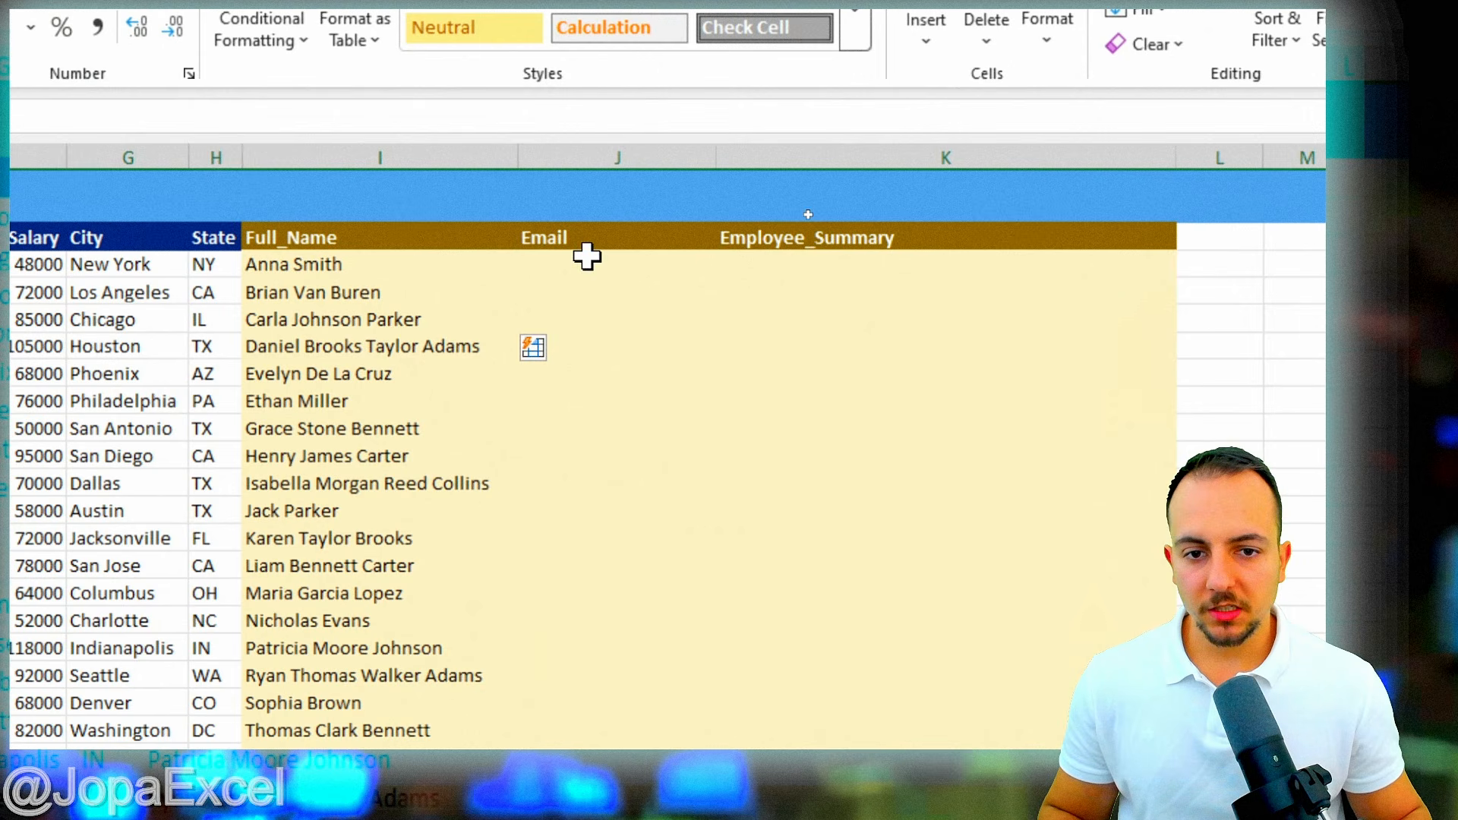
click(498, 380)
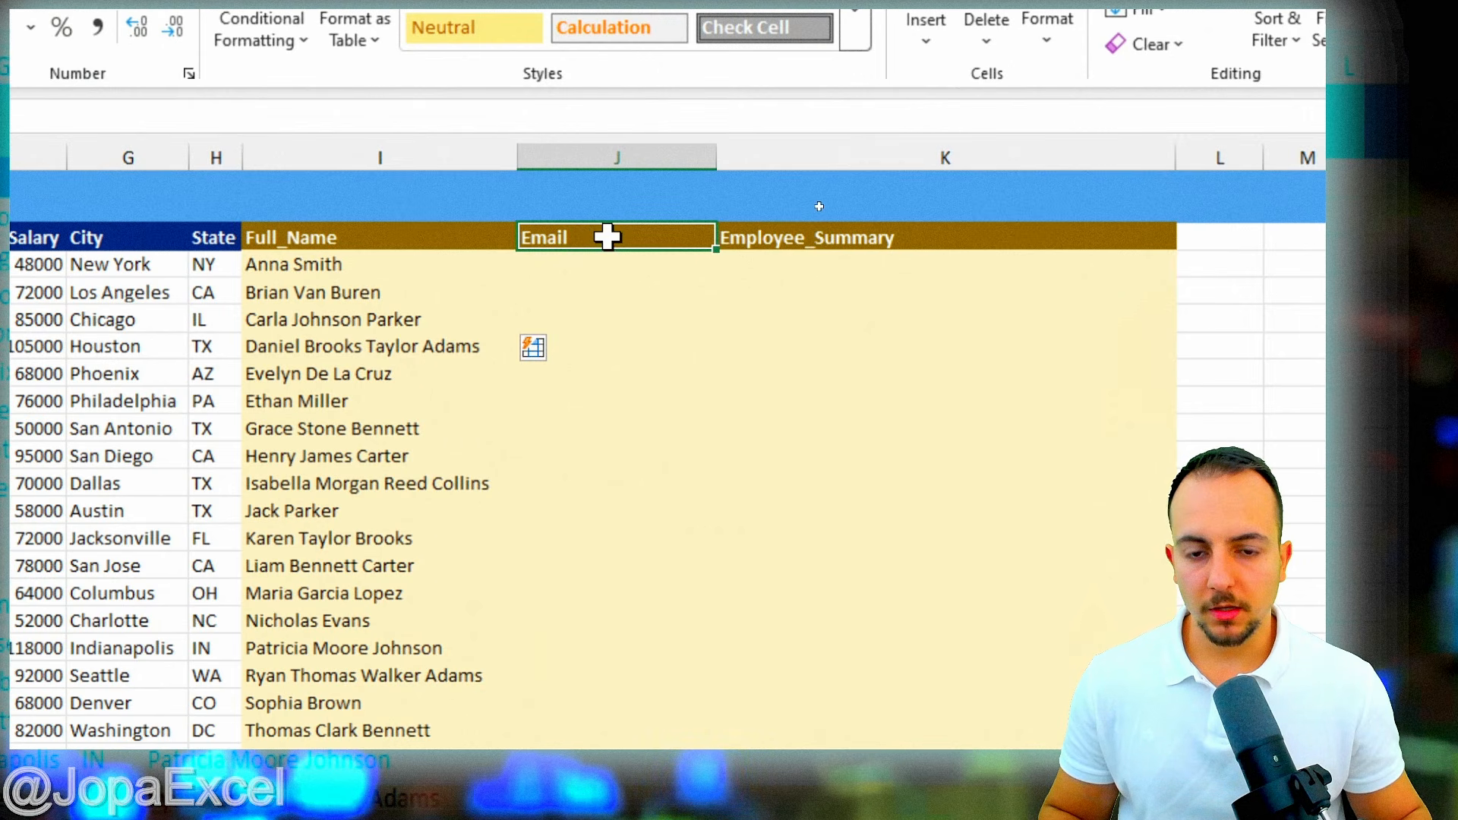
click(604, 264)
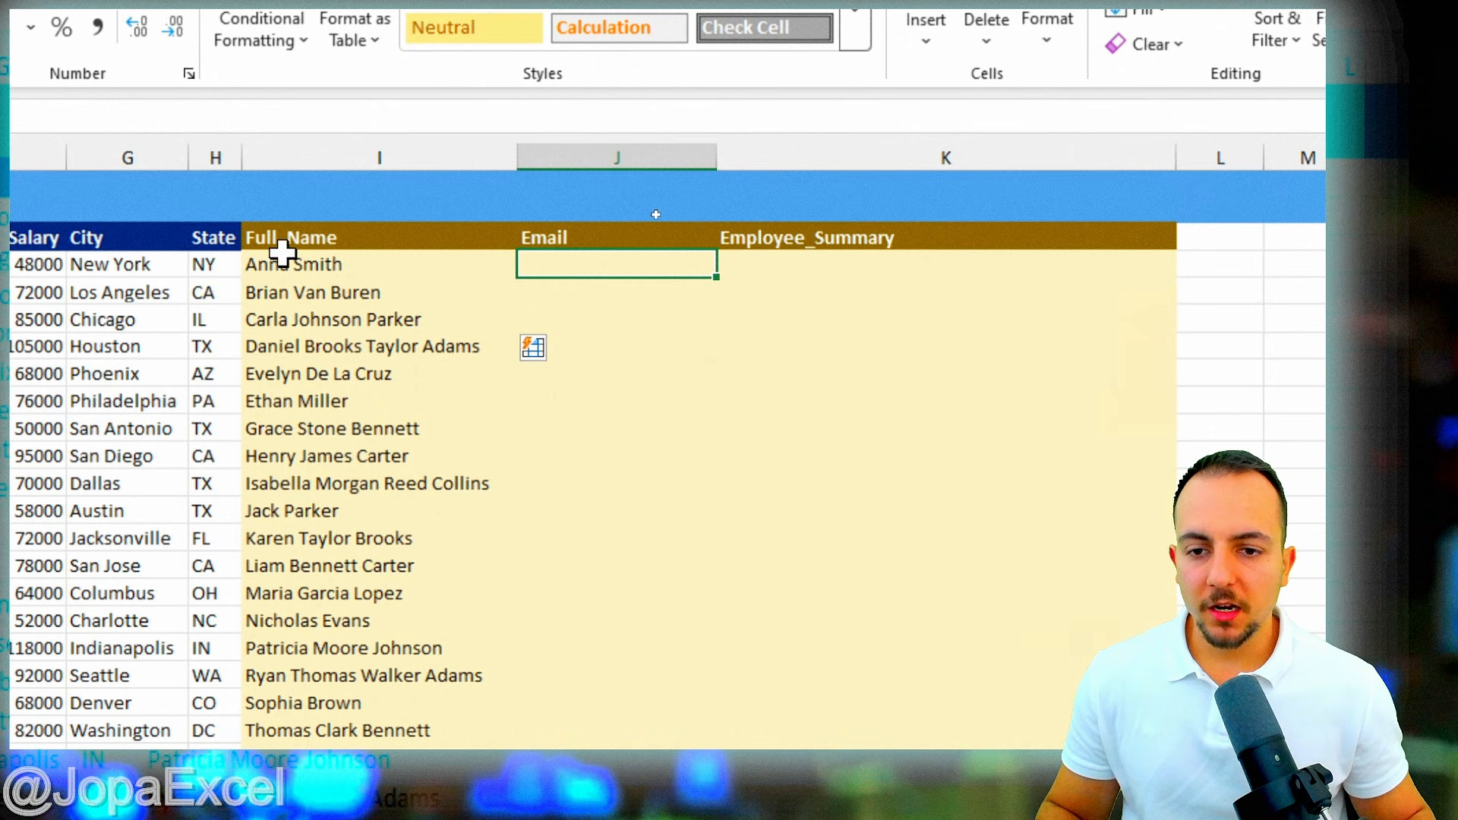
click(305, 262)
click(584, 276)
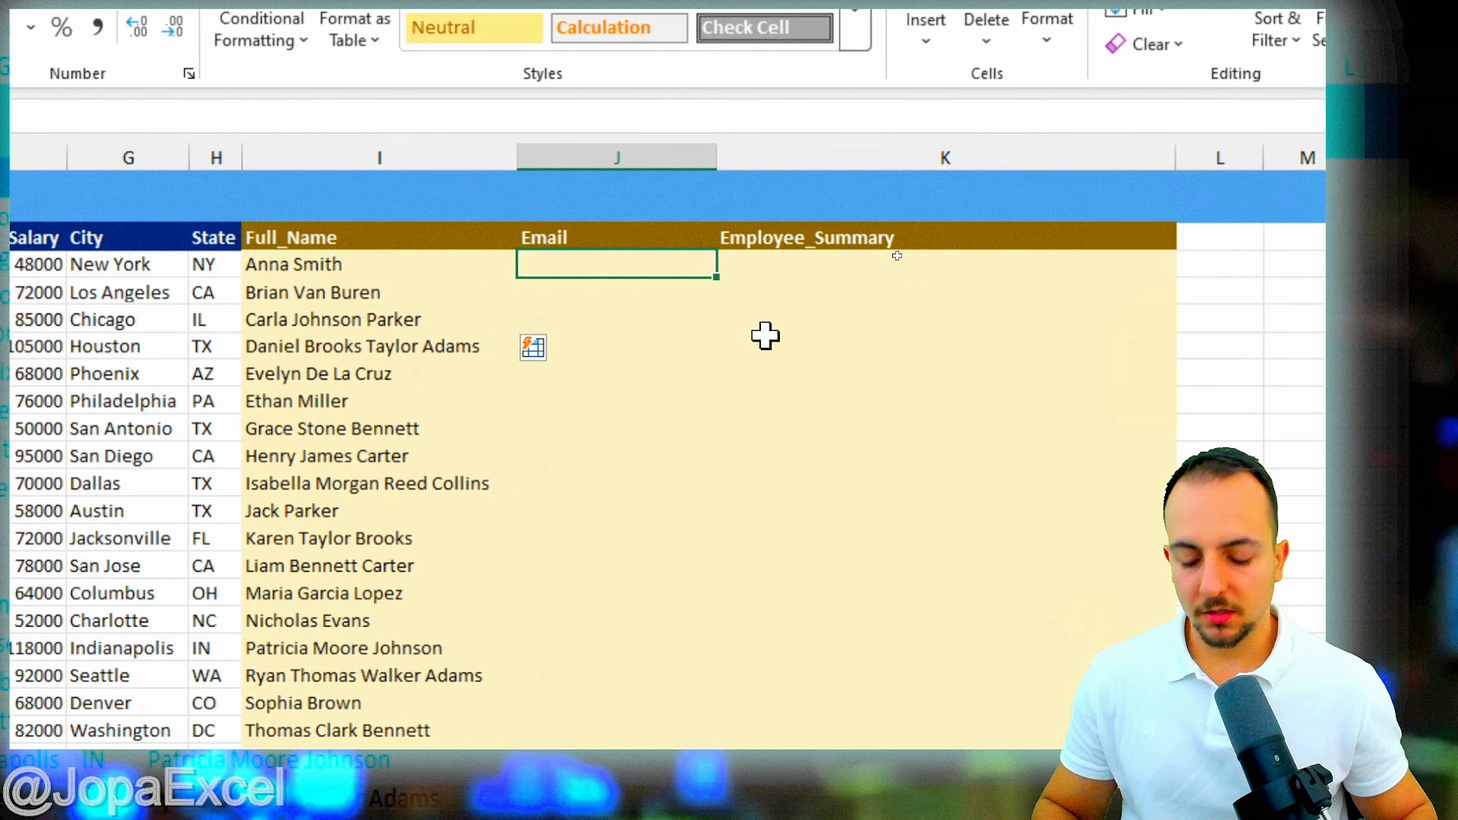
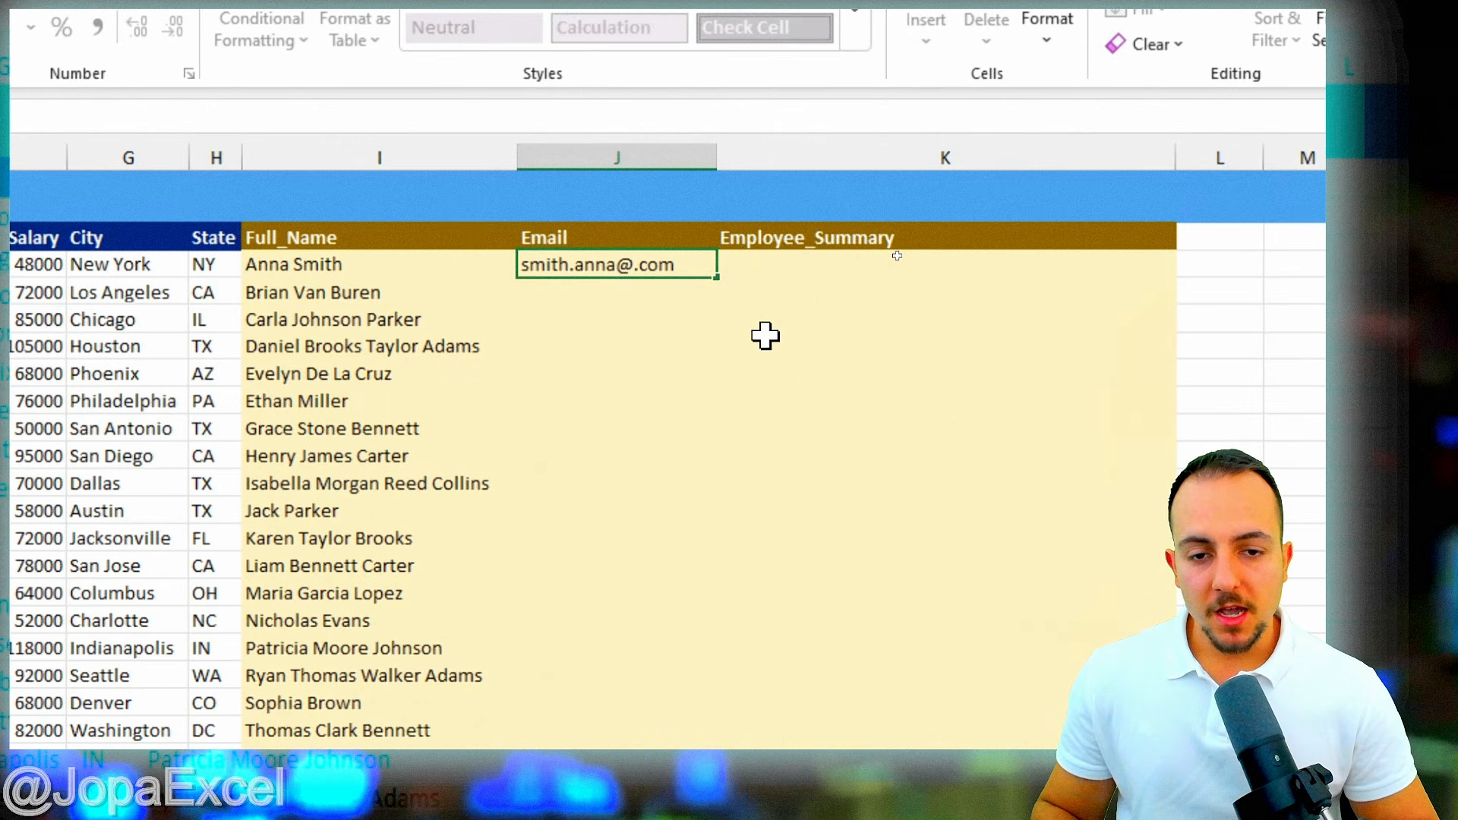
key(Return)
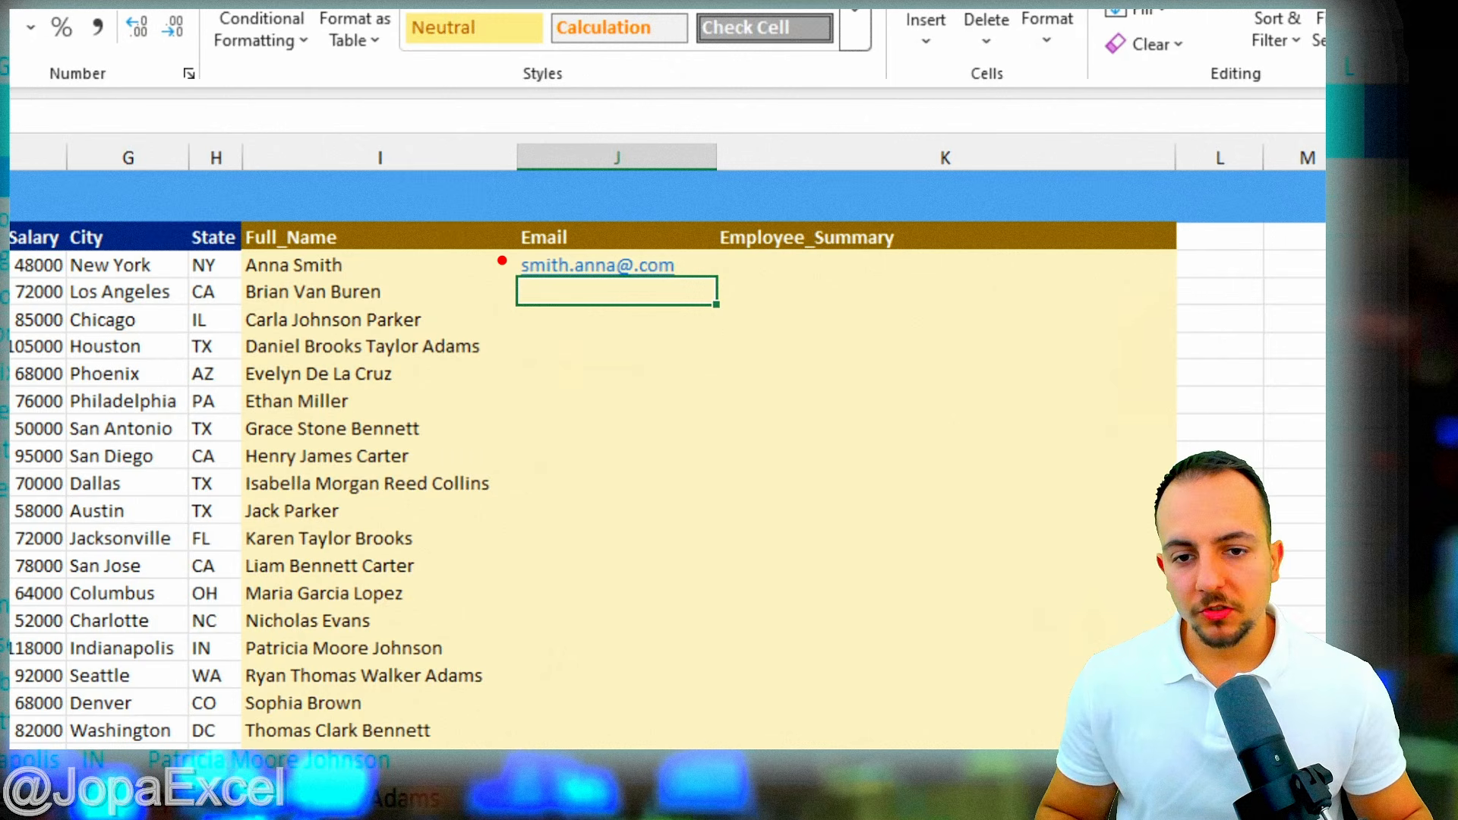
drag(506, 249, 572, 282)
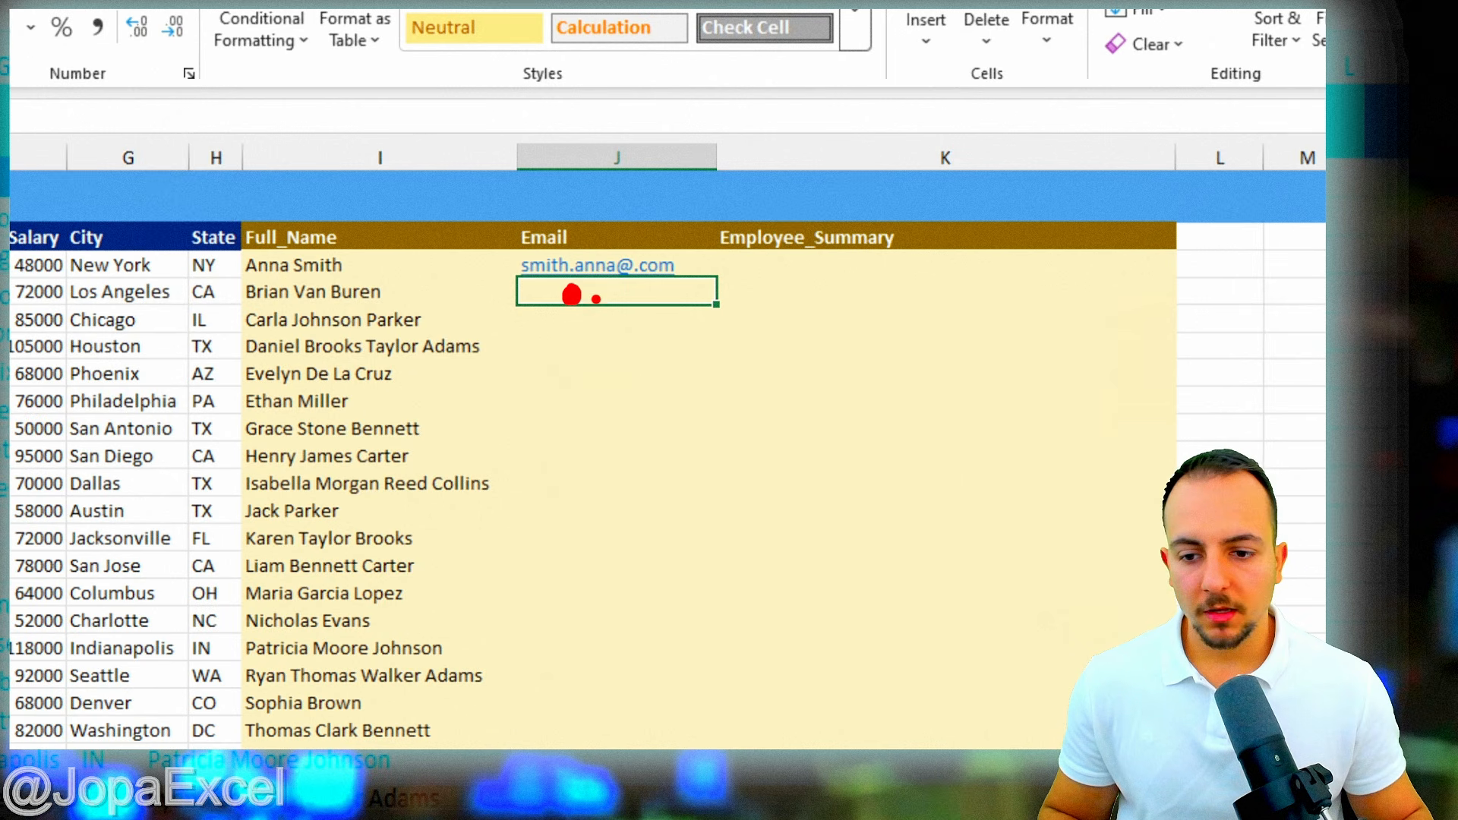
drag(567, 242, 625, 285)
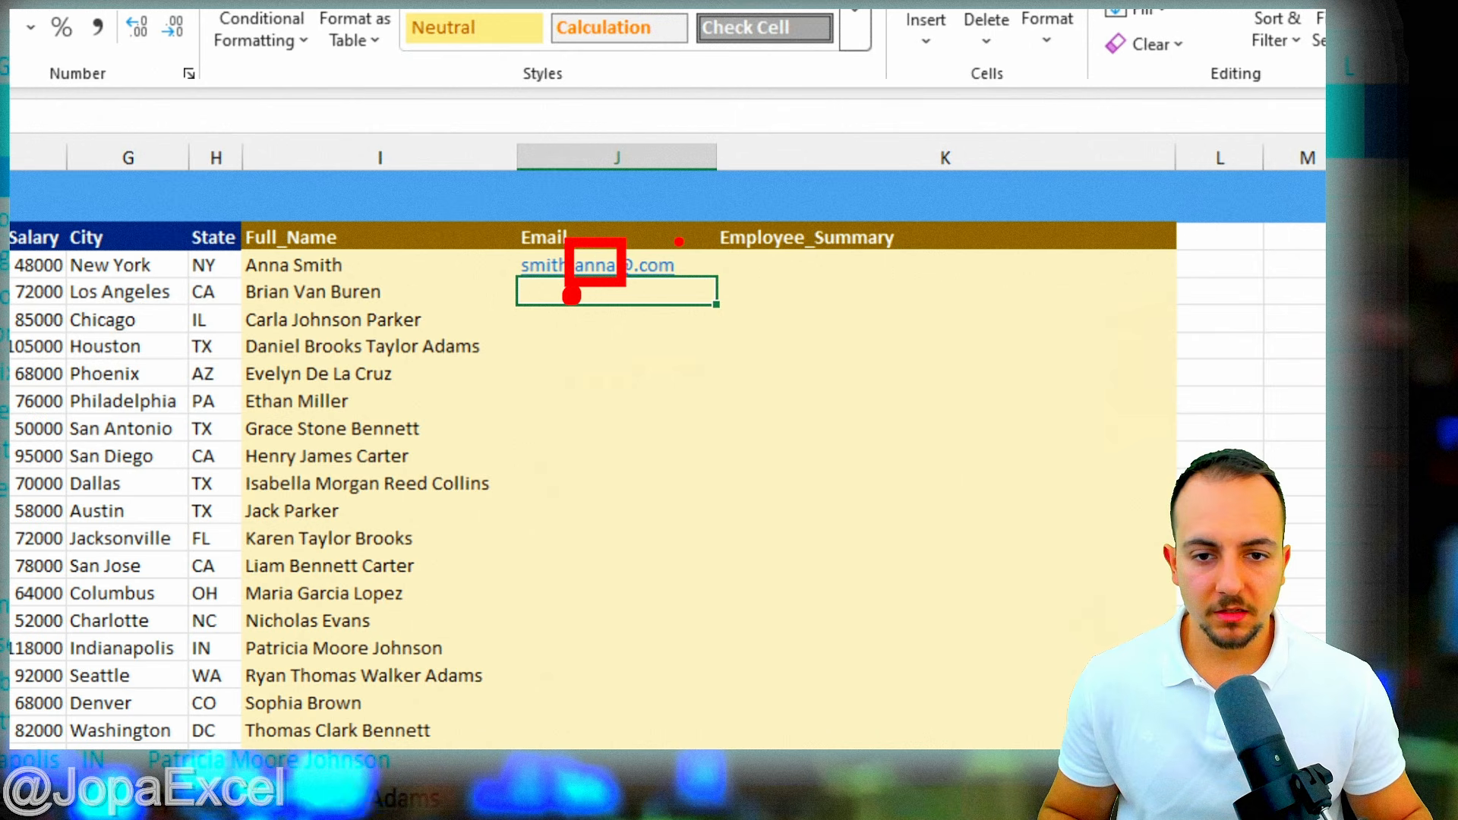
key(e)
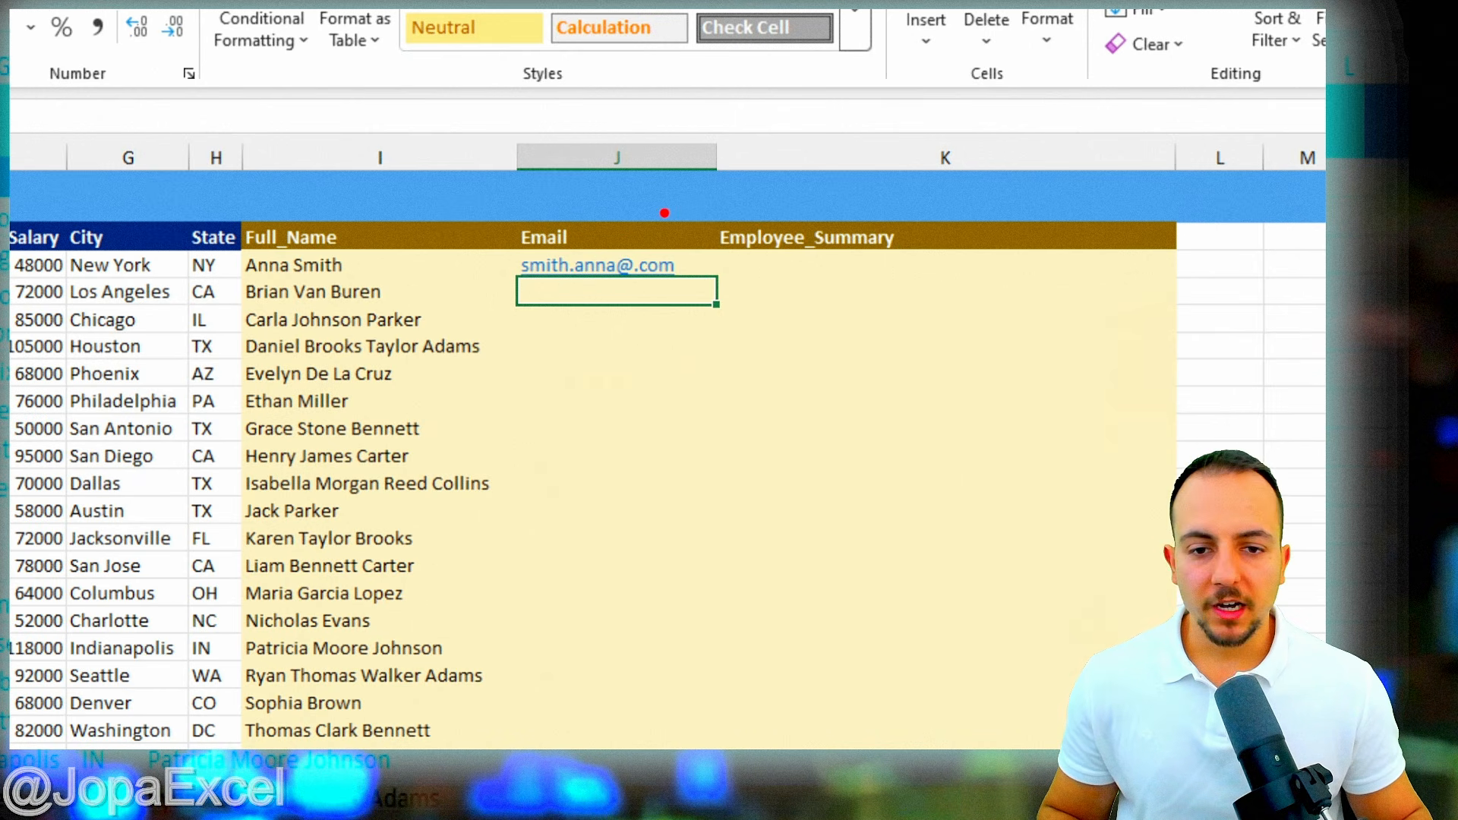
drag(610, 241, 708, 293)
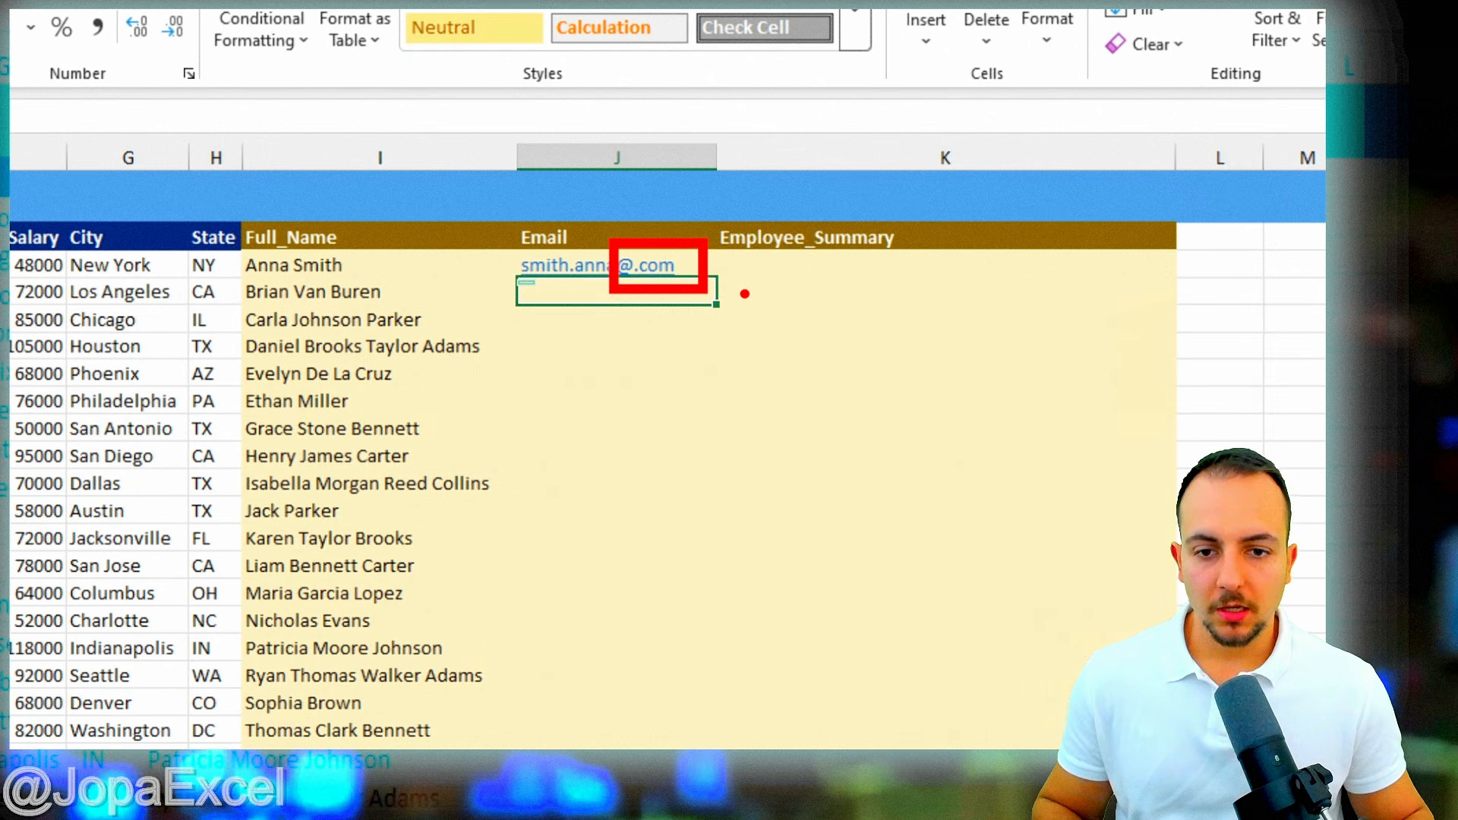
key(Escape)
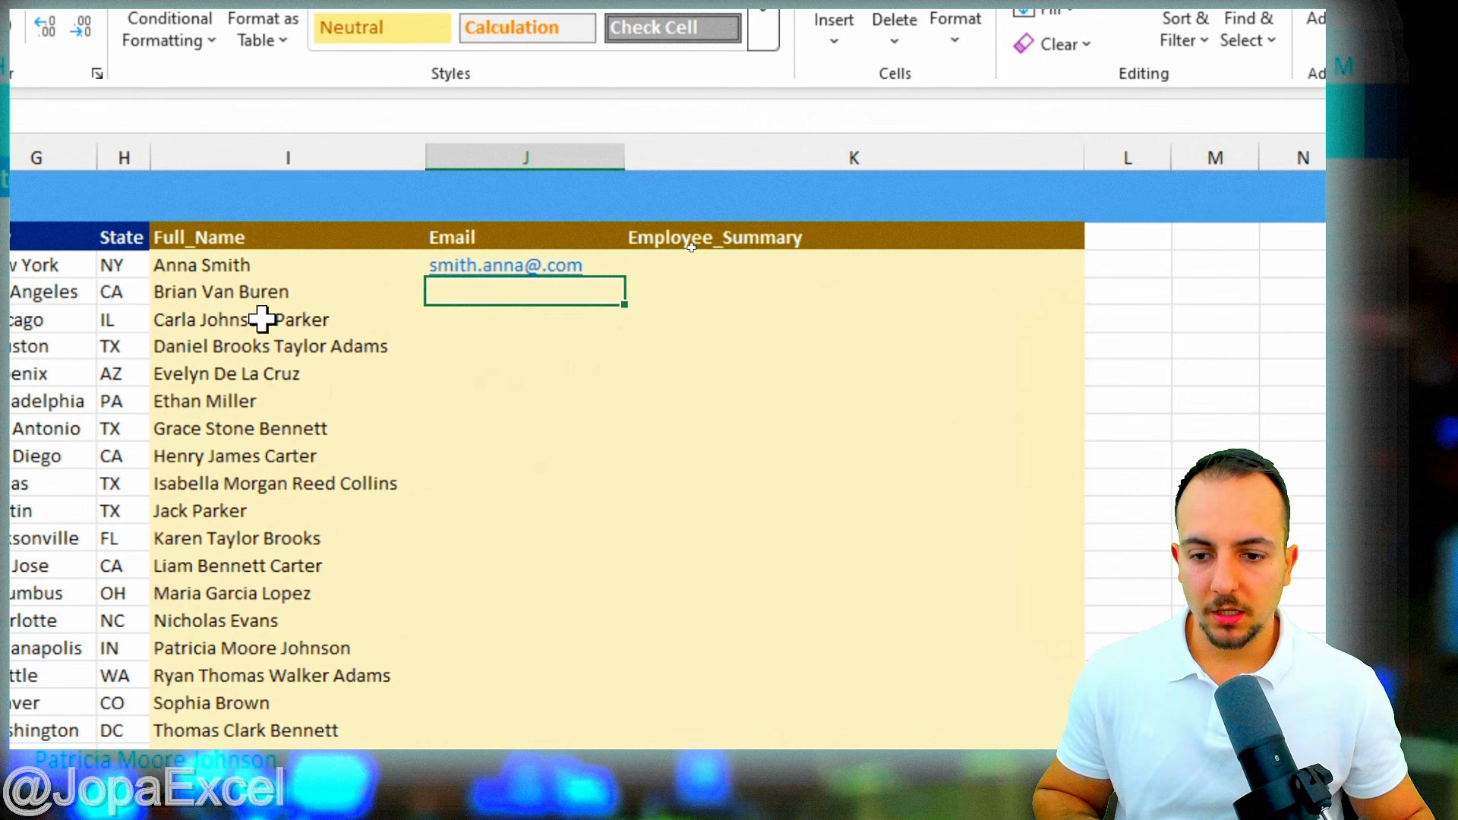
- Flash Fill the Email column and inspect the few malformed addresses it produces
key(ctrl+e)
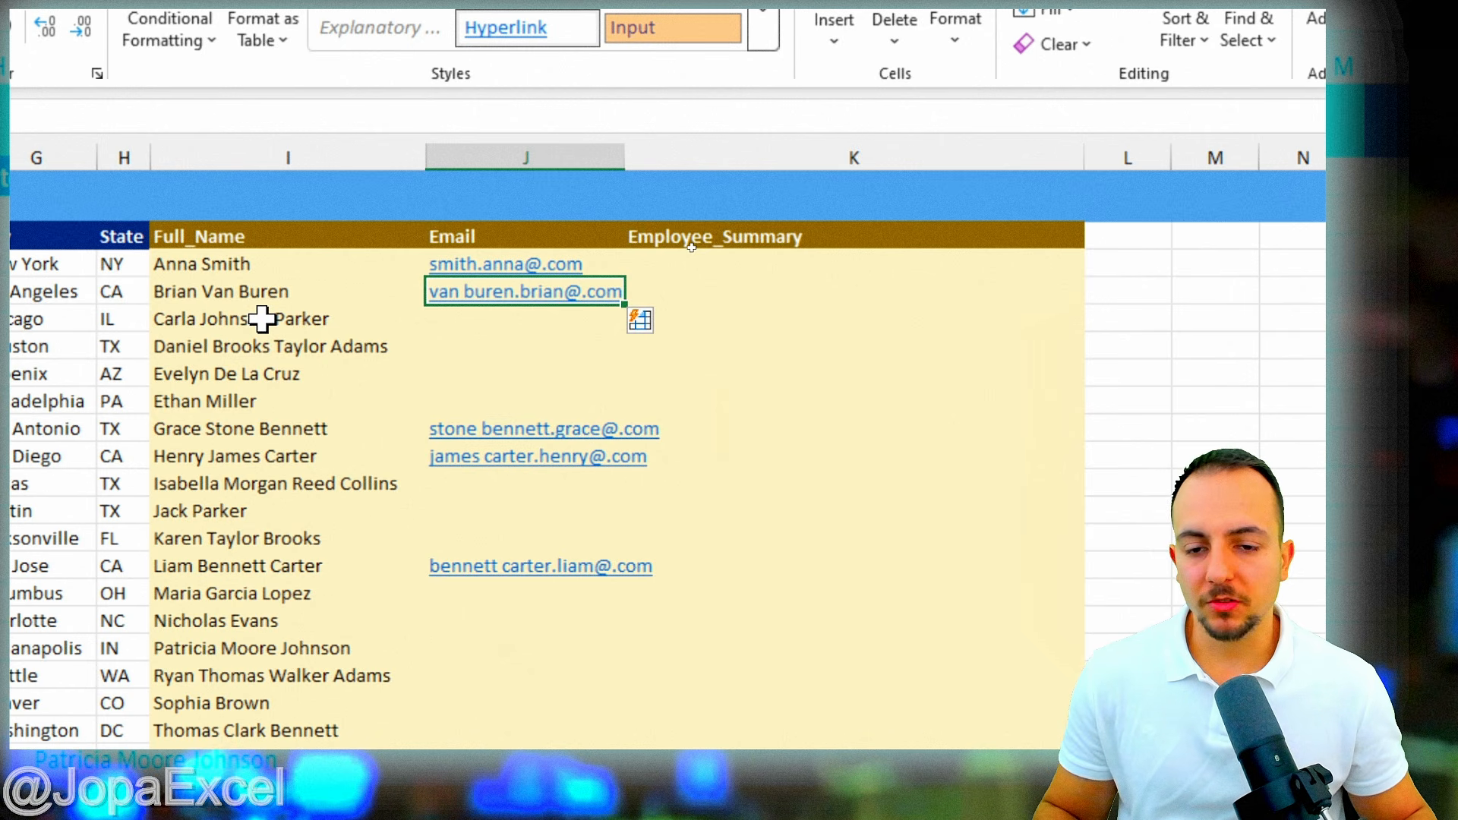
click(329, 152)
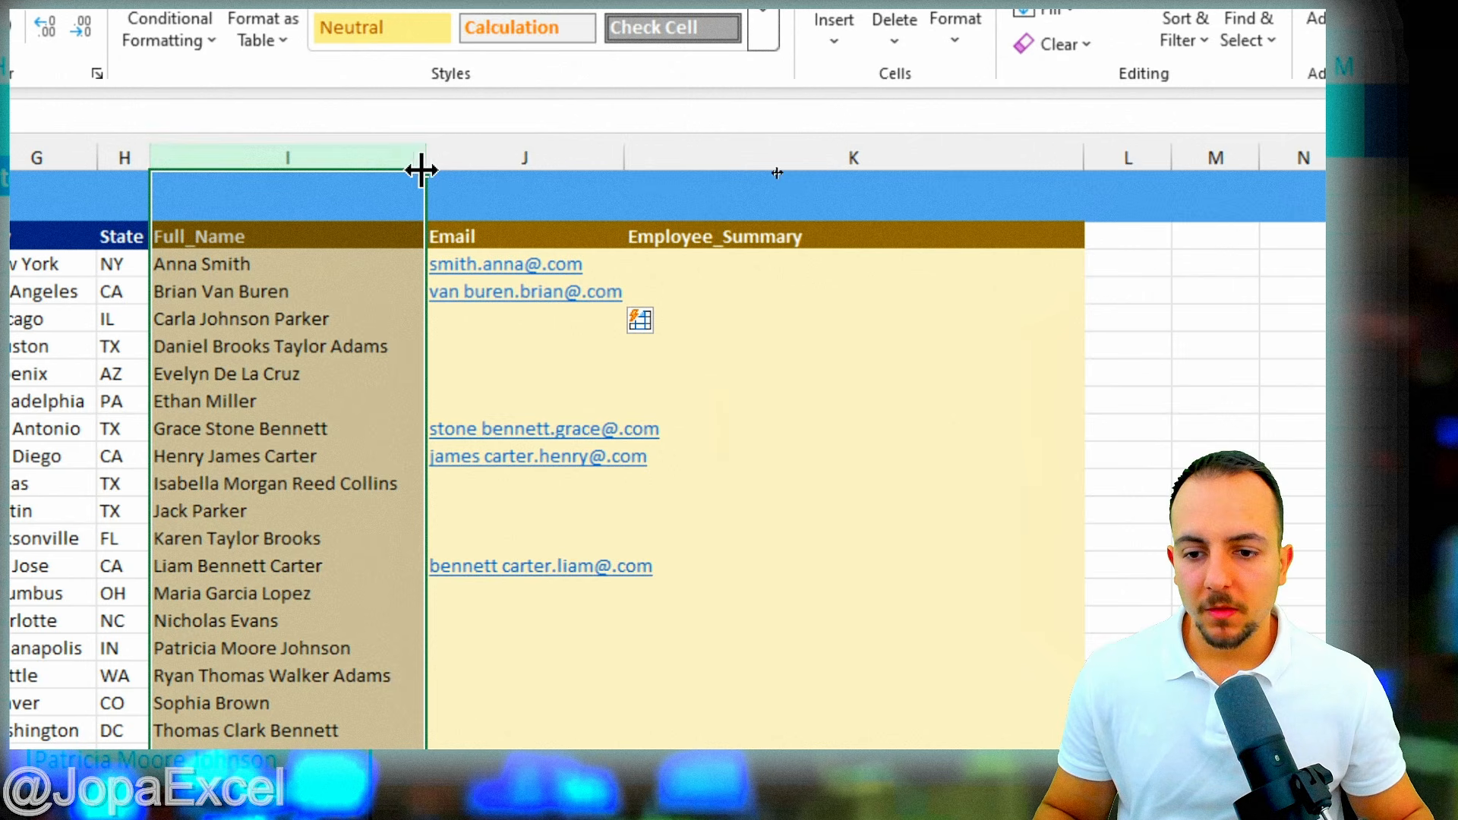
click(481, 179)
click(517, 154)
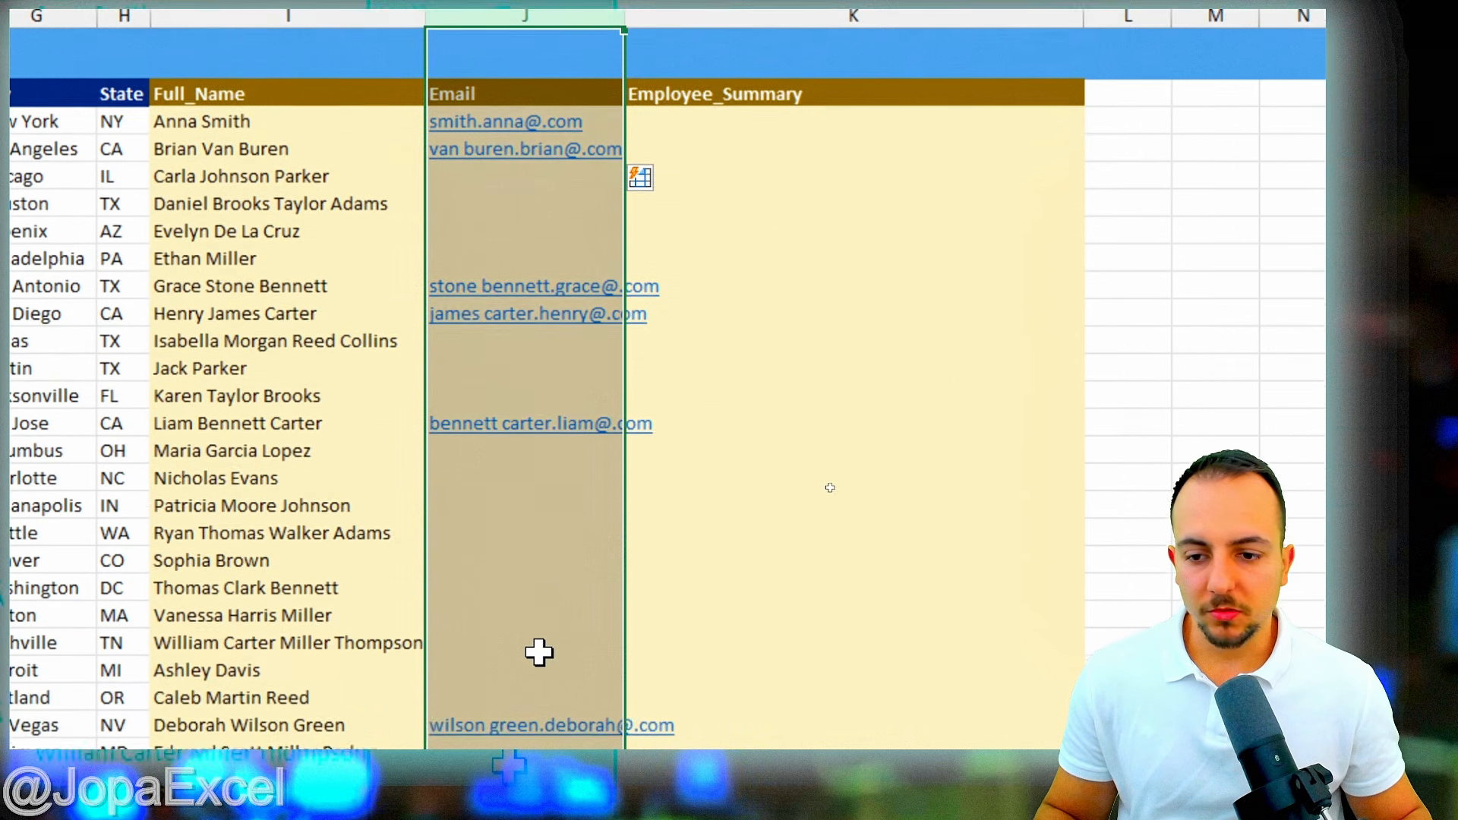
scroll(558, 613, down, 4)
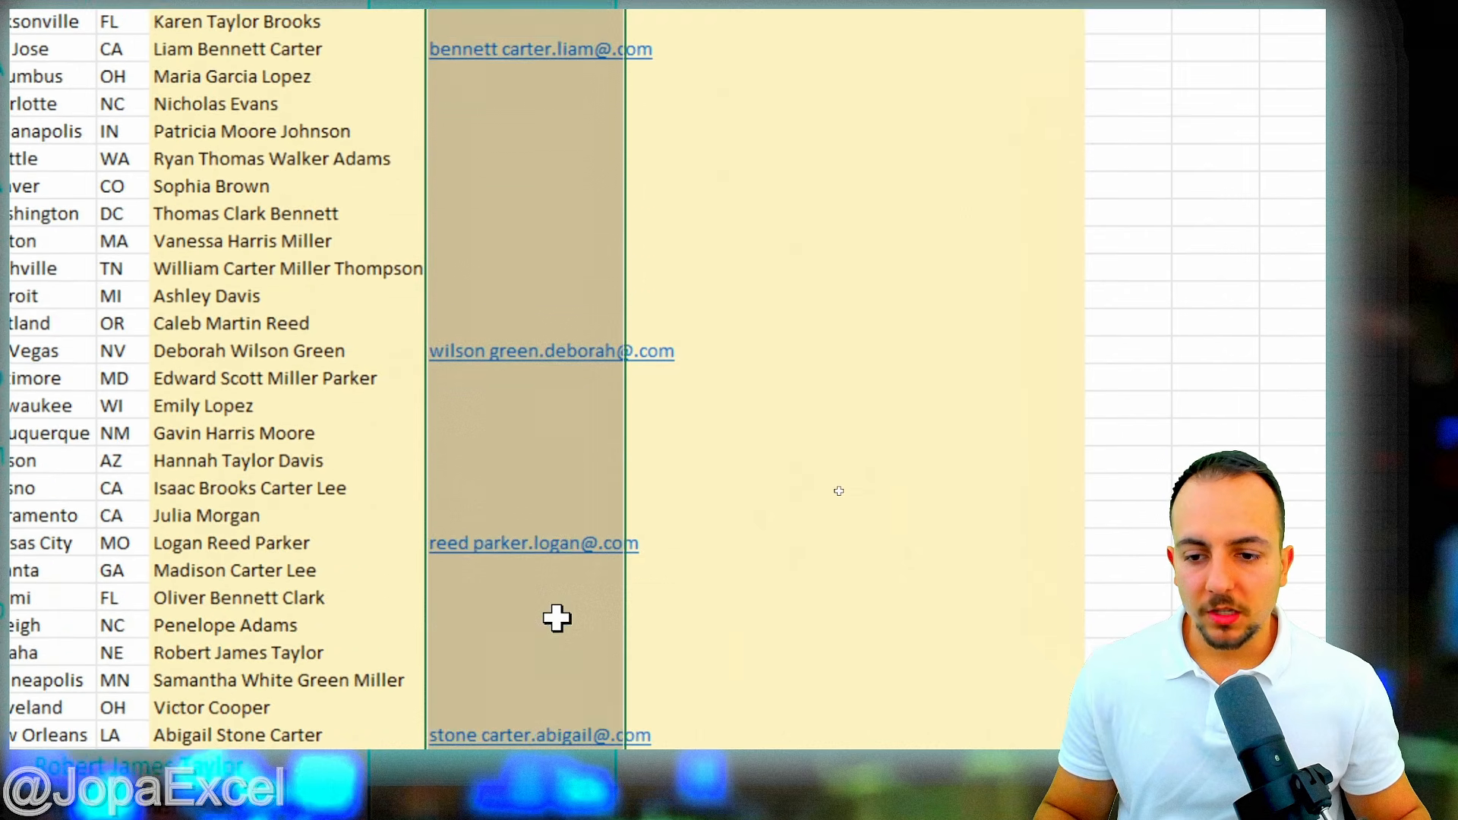
scroll(559, 619, up, 7)
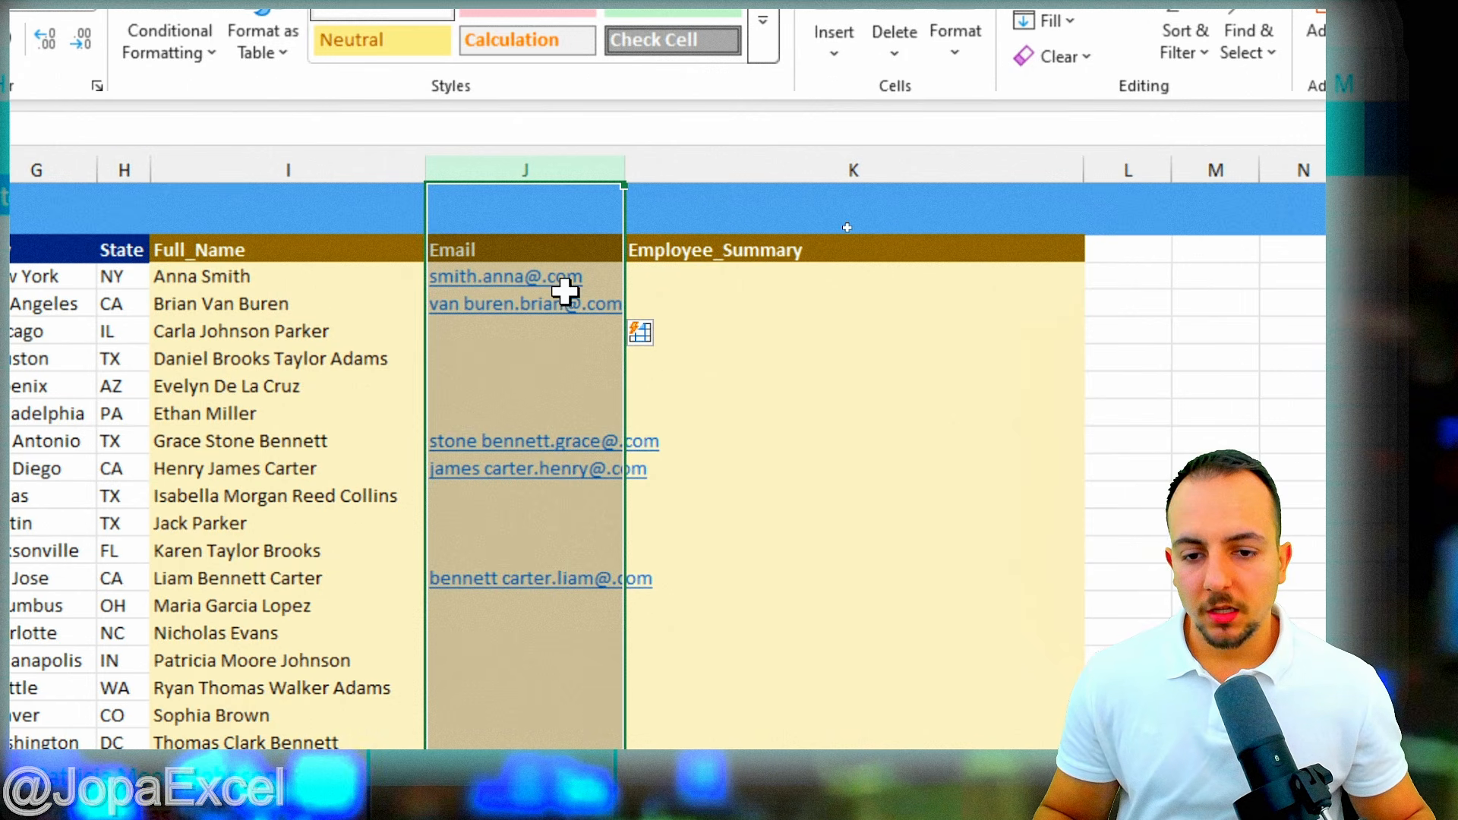
drag(607, 280, 560, 420)
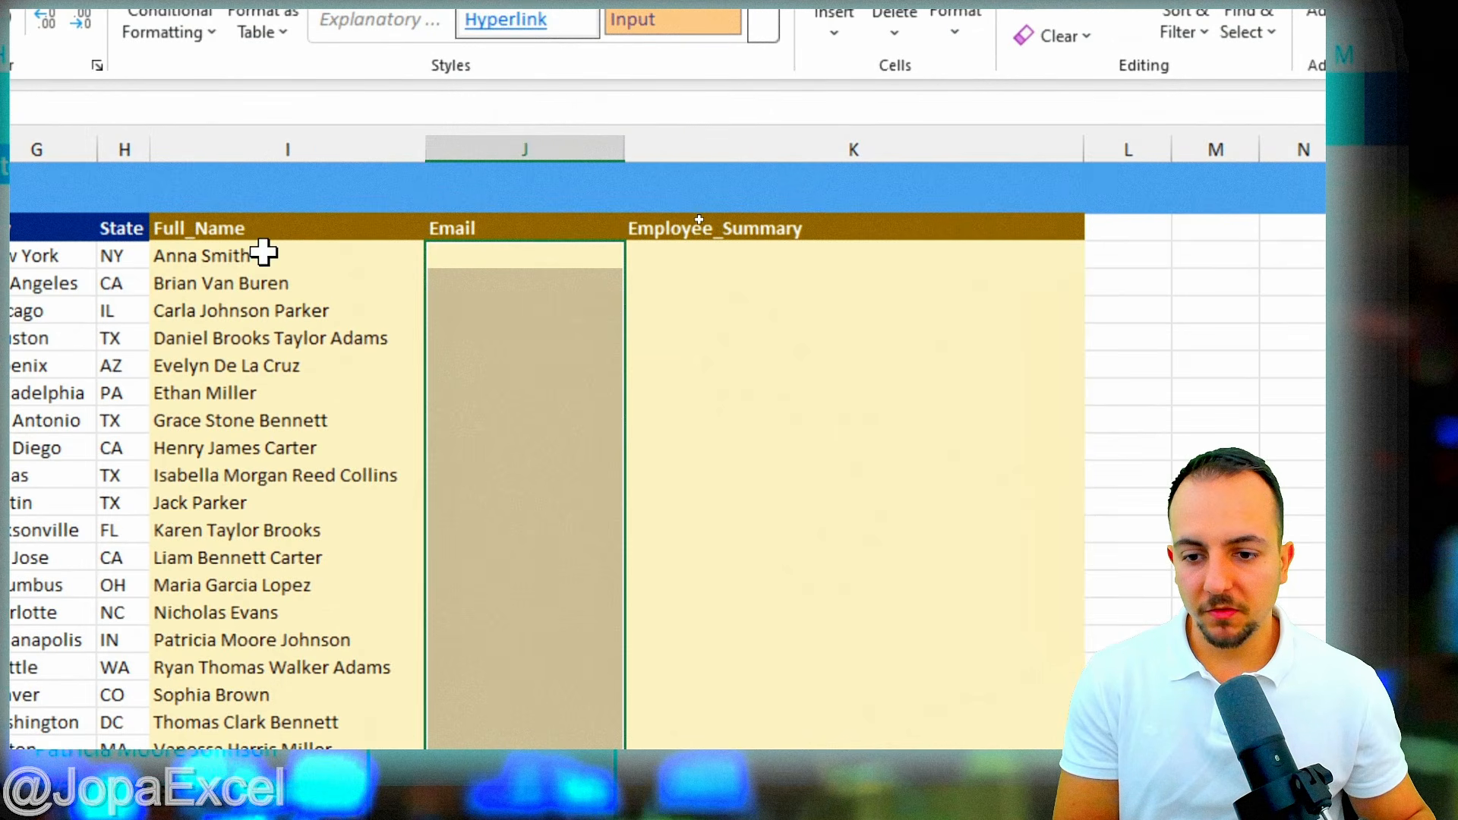
click(490, 255)
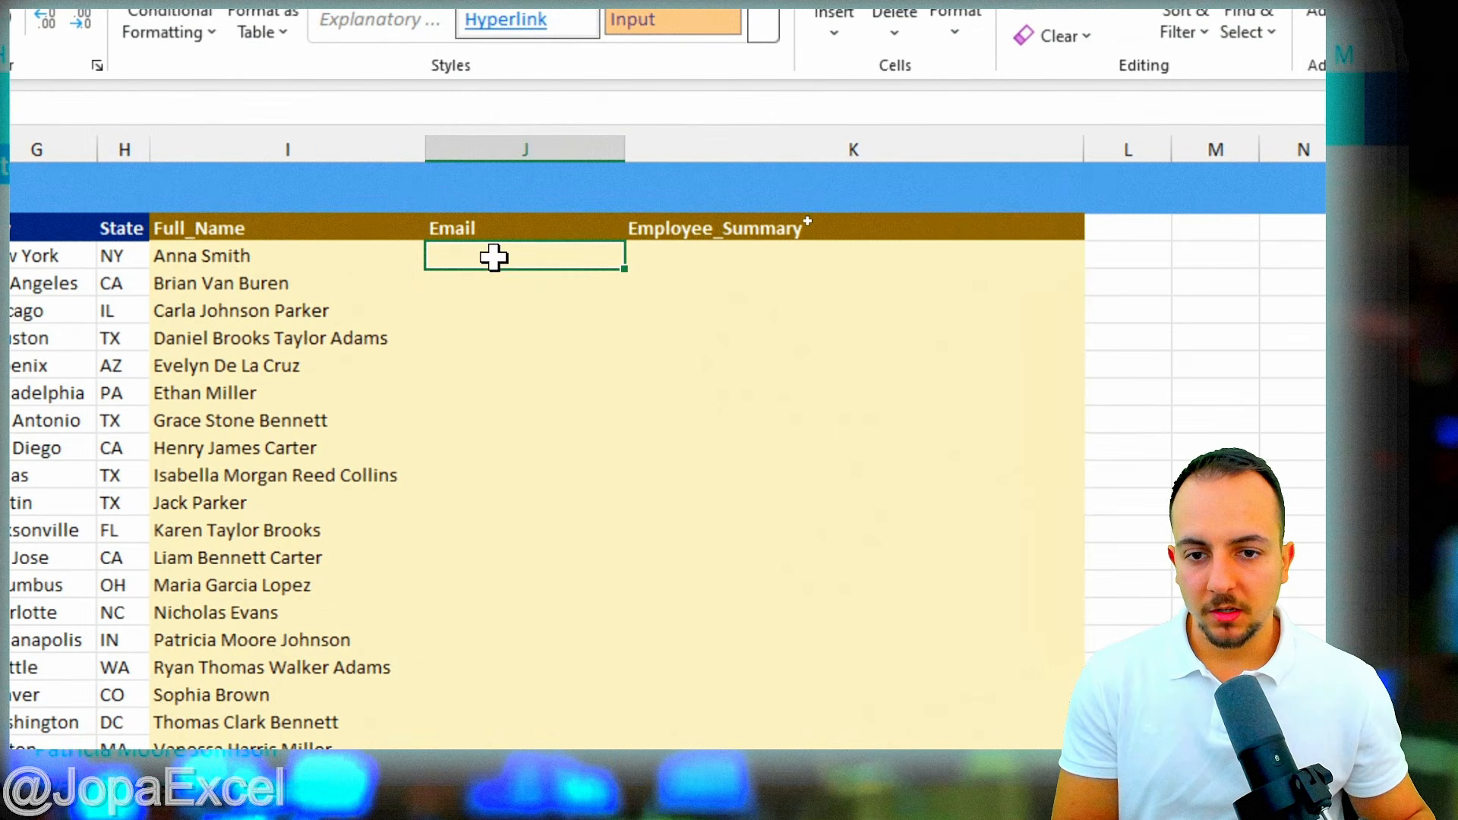
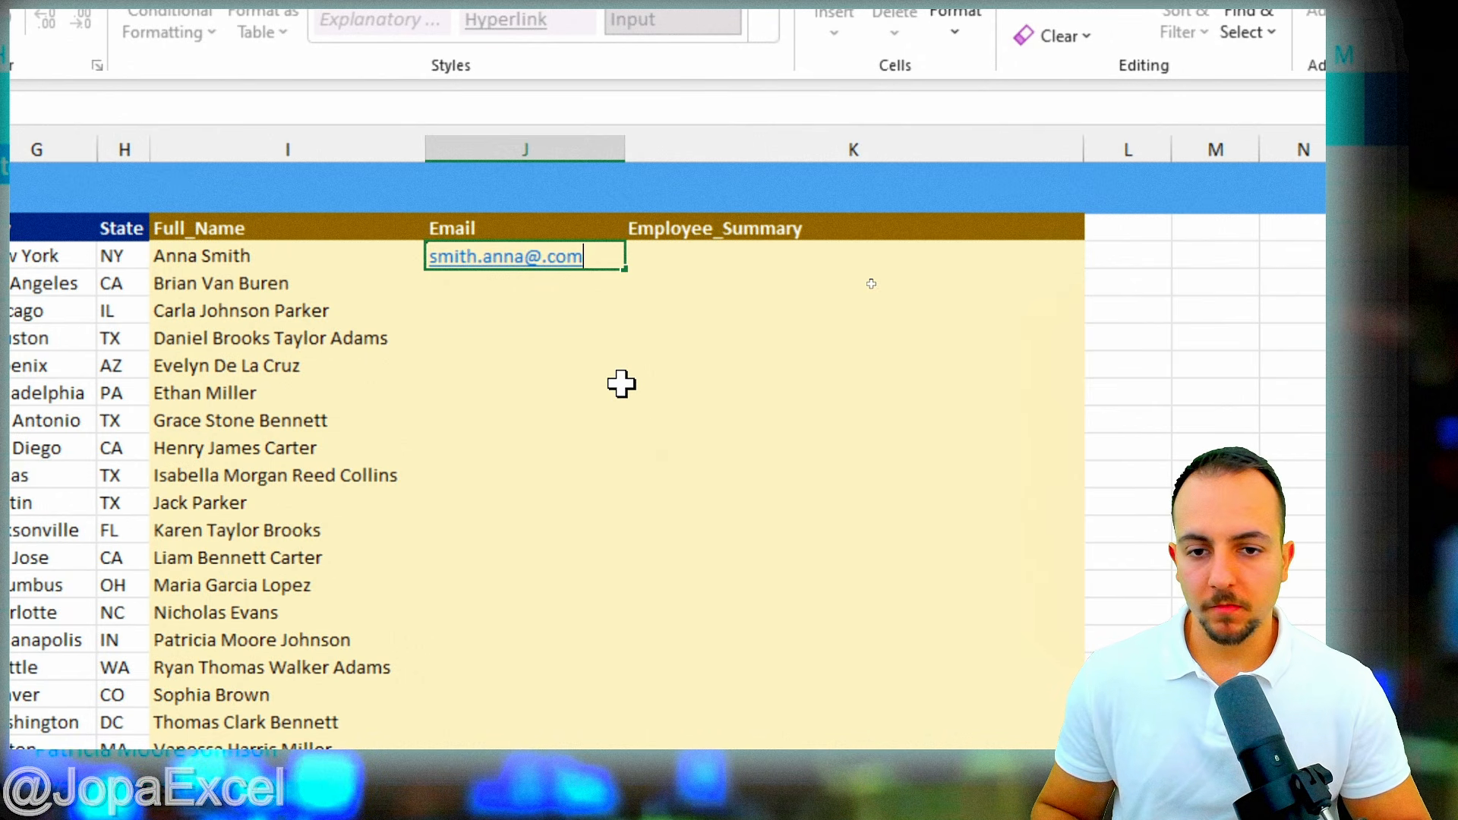
key(Return)
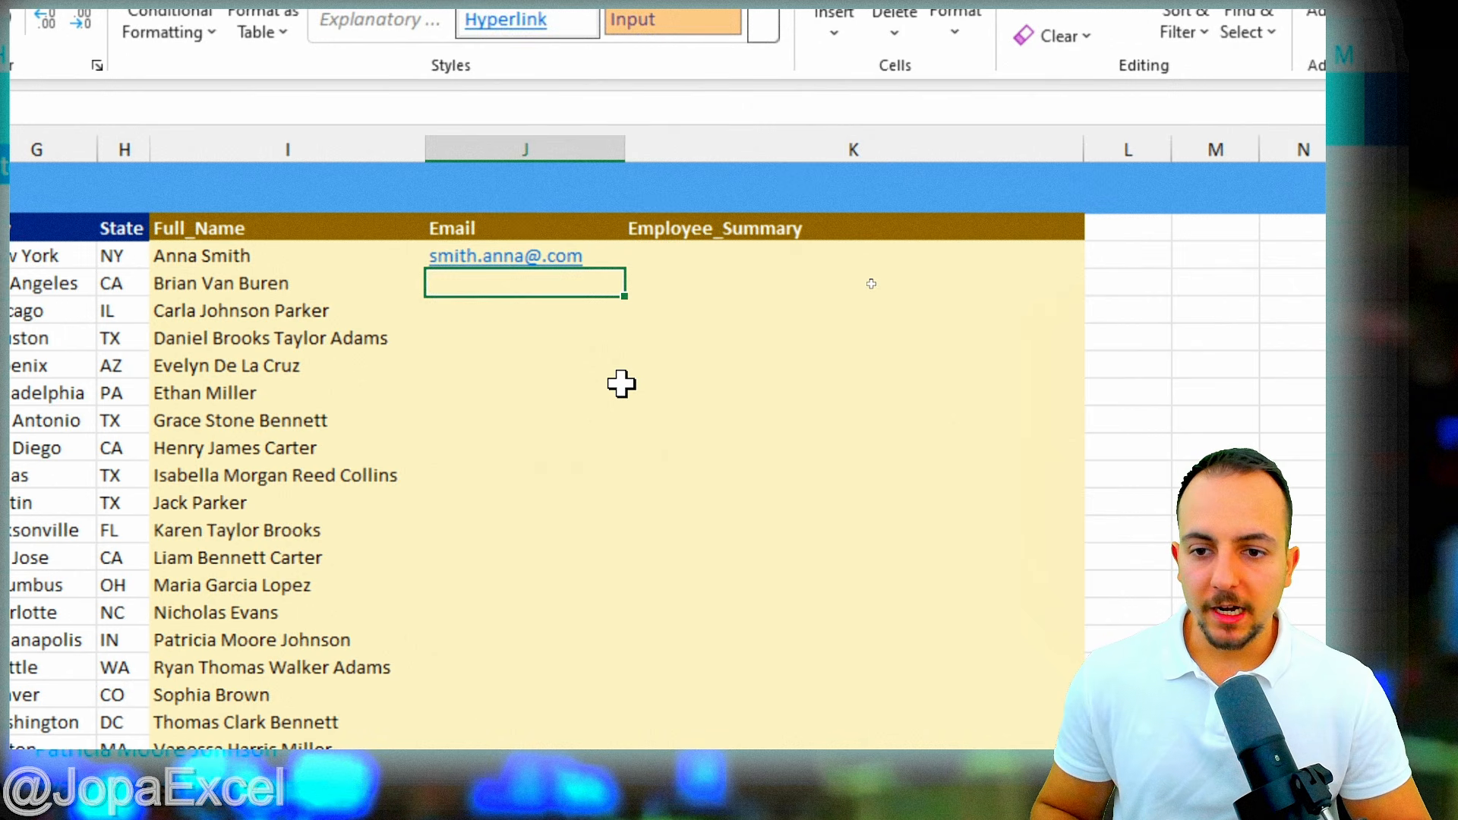
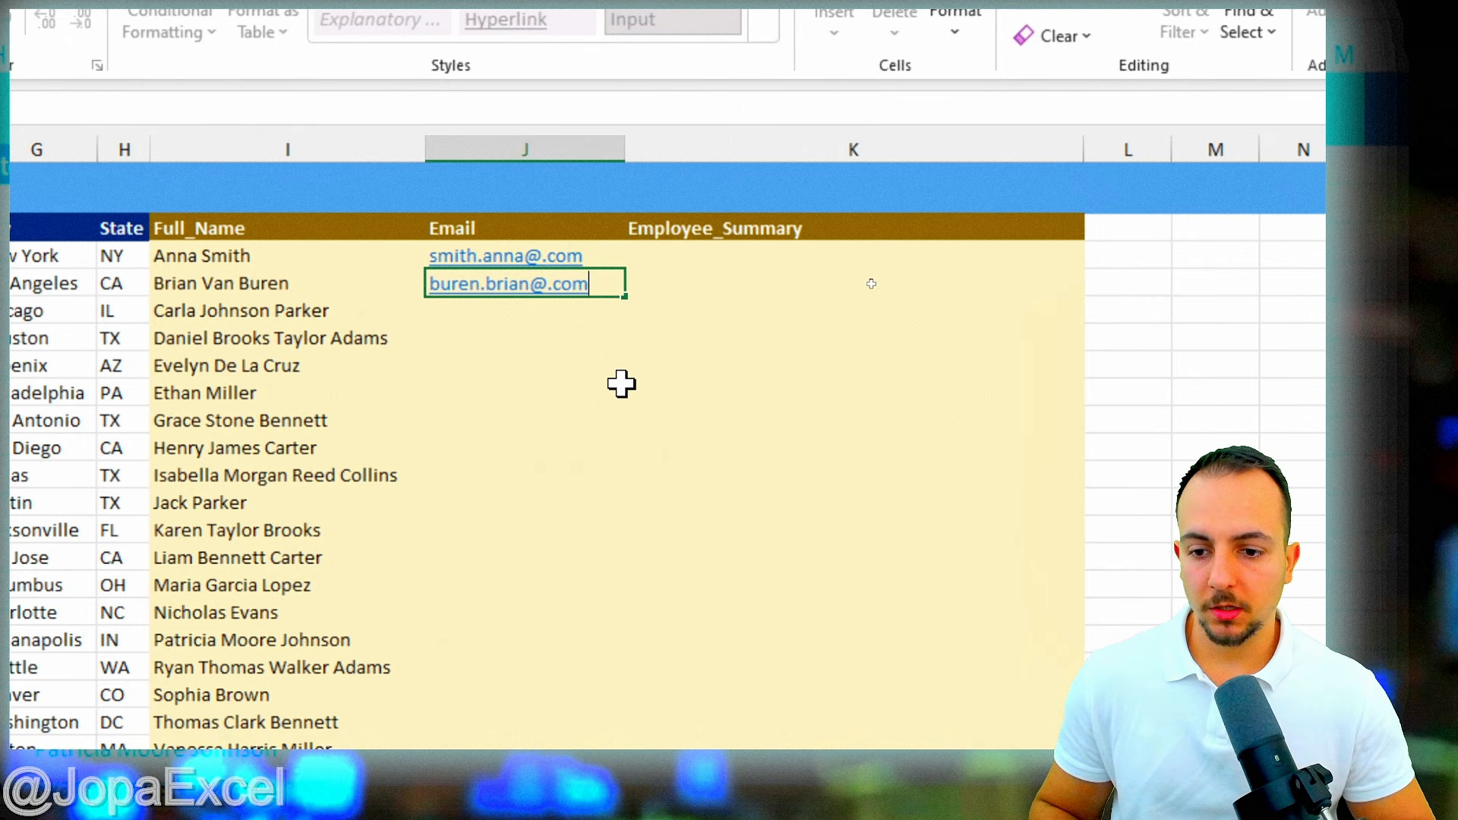
key(Return)
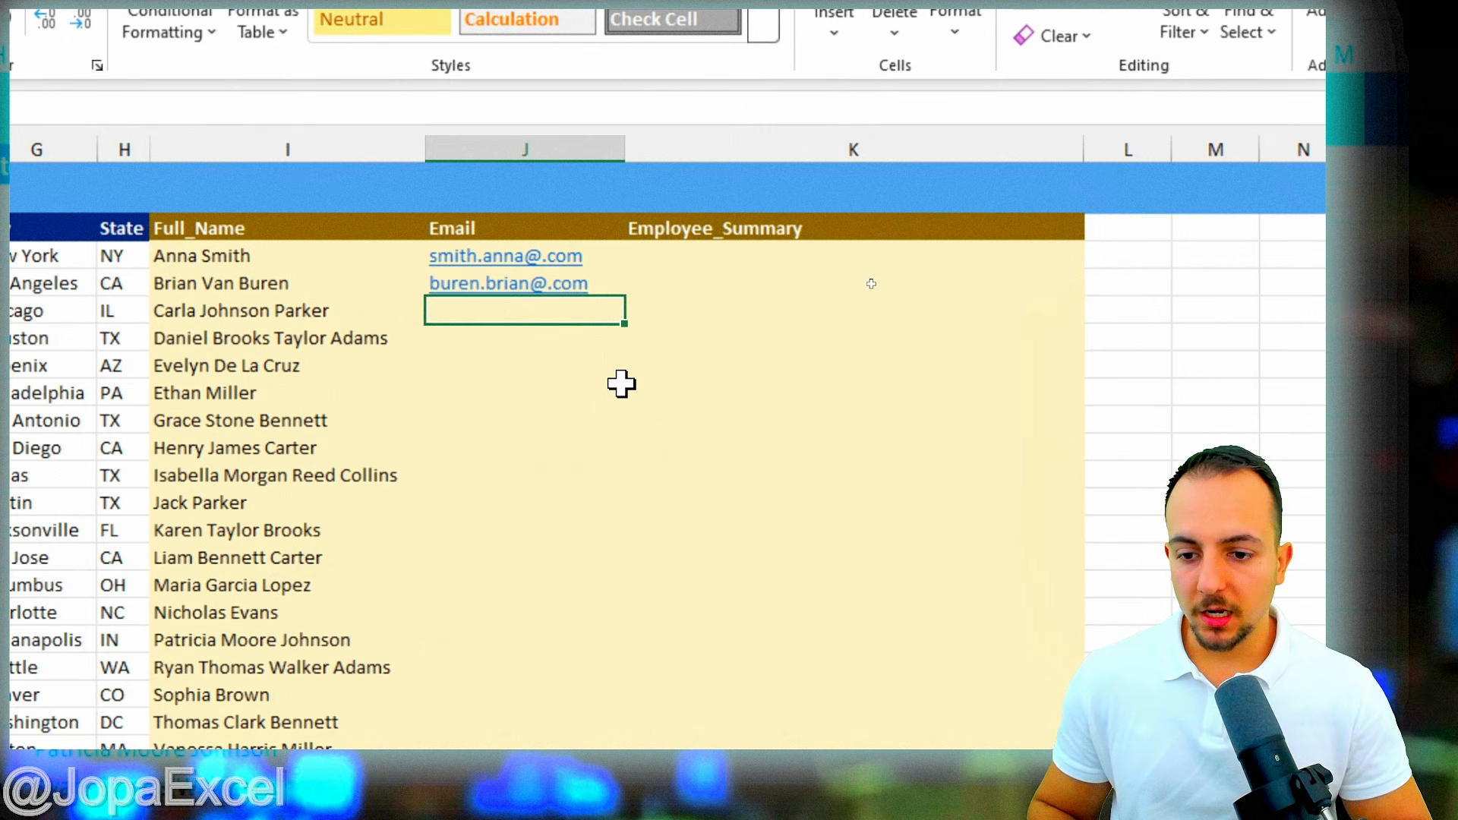
text(par)
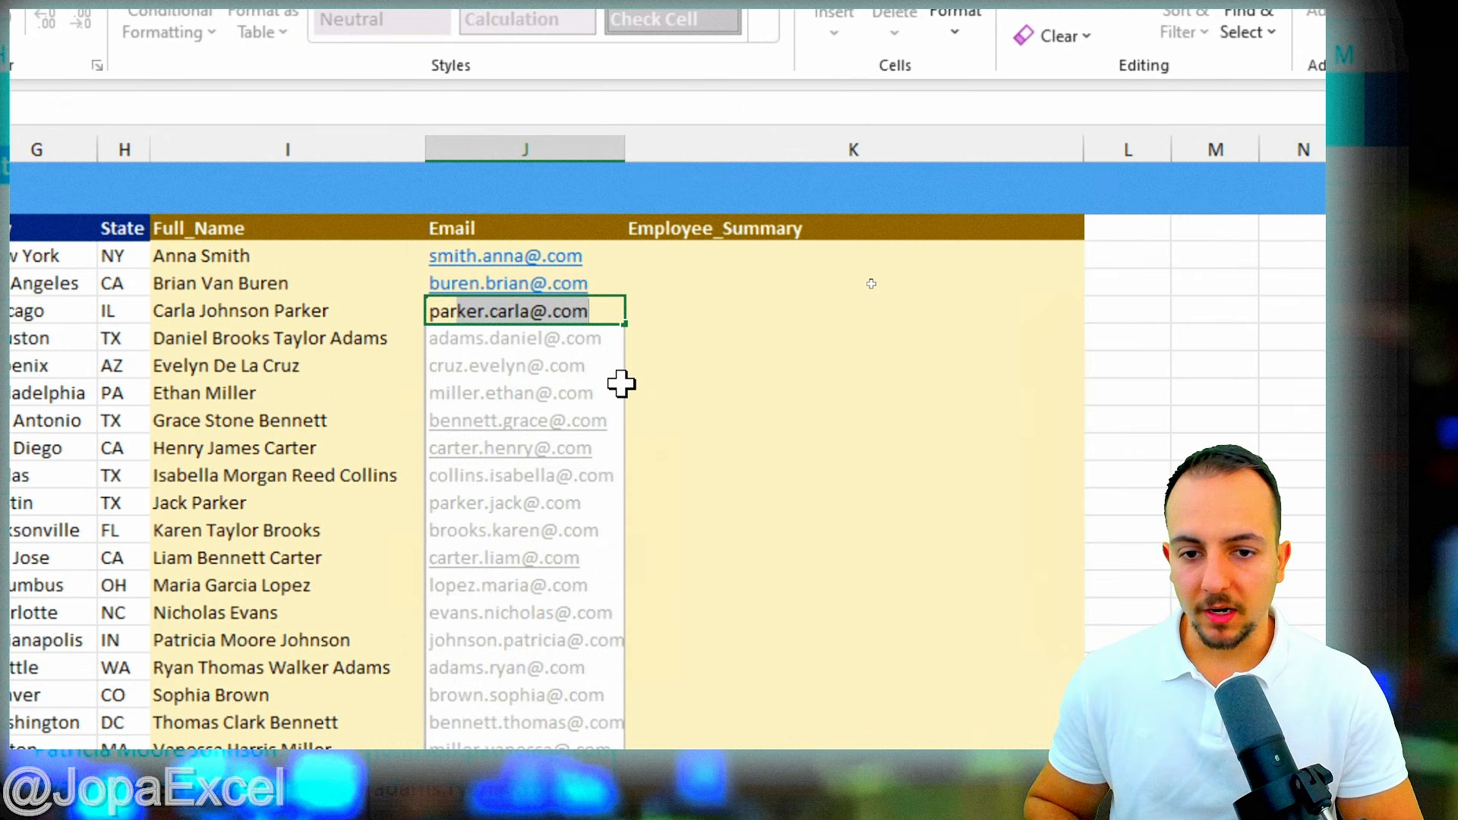
text(ker.)
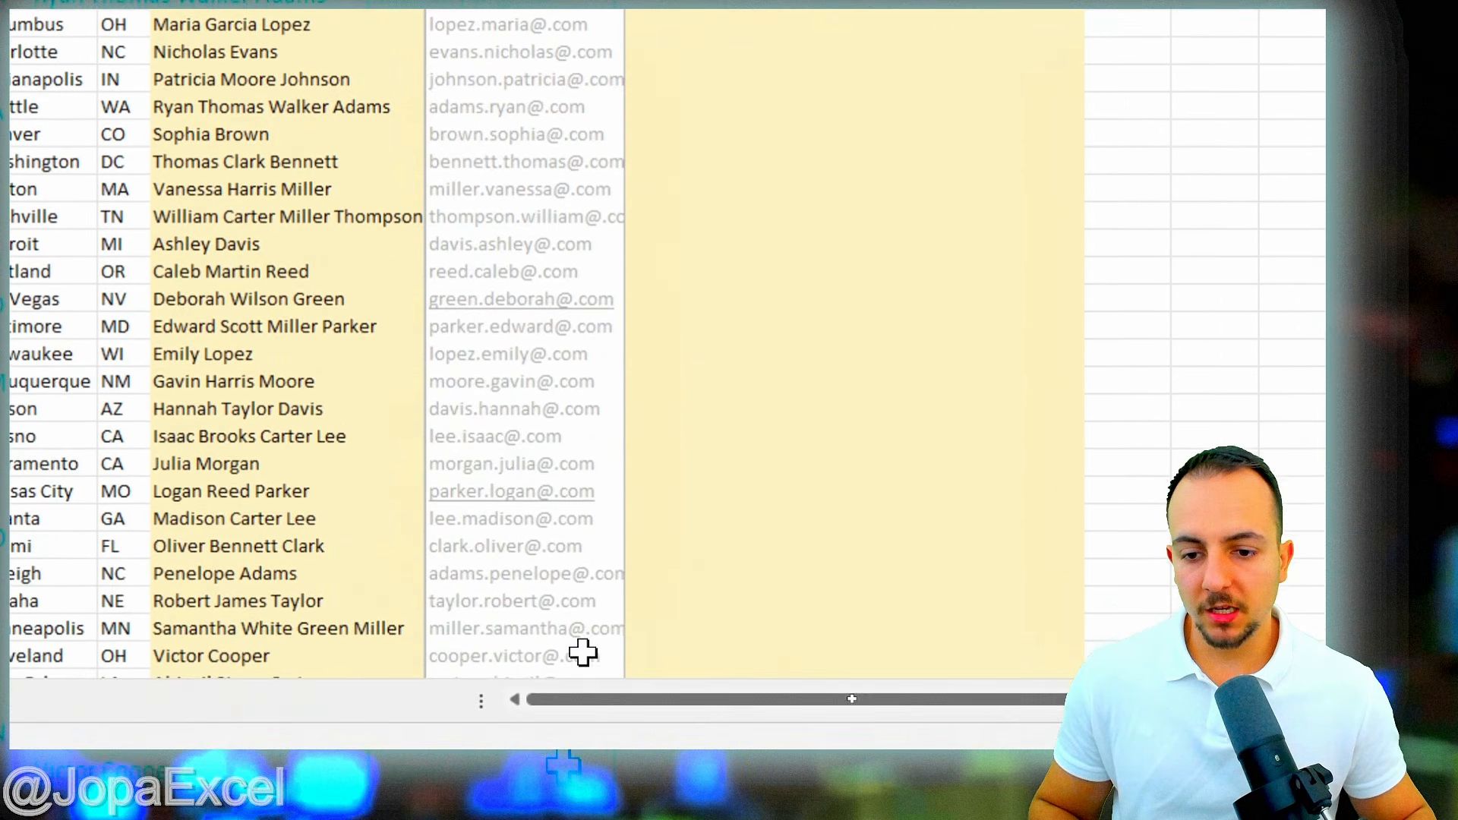
scroll(569, 523, down, 4)
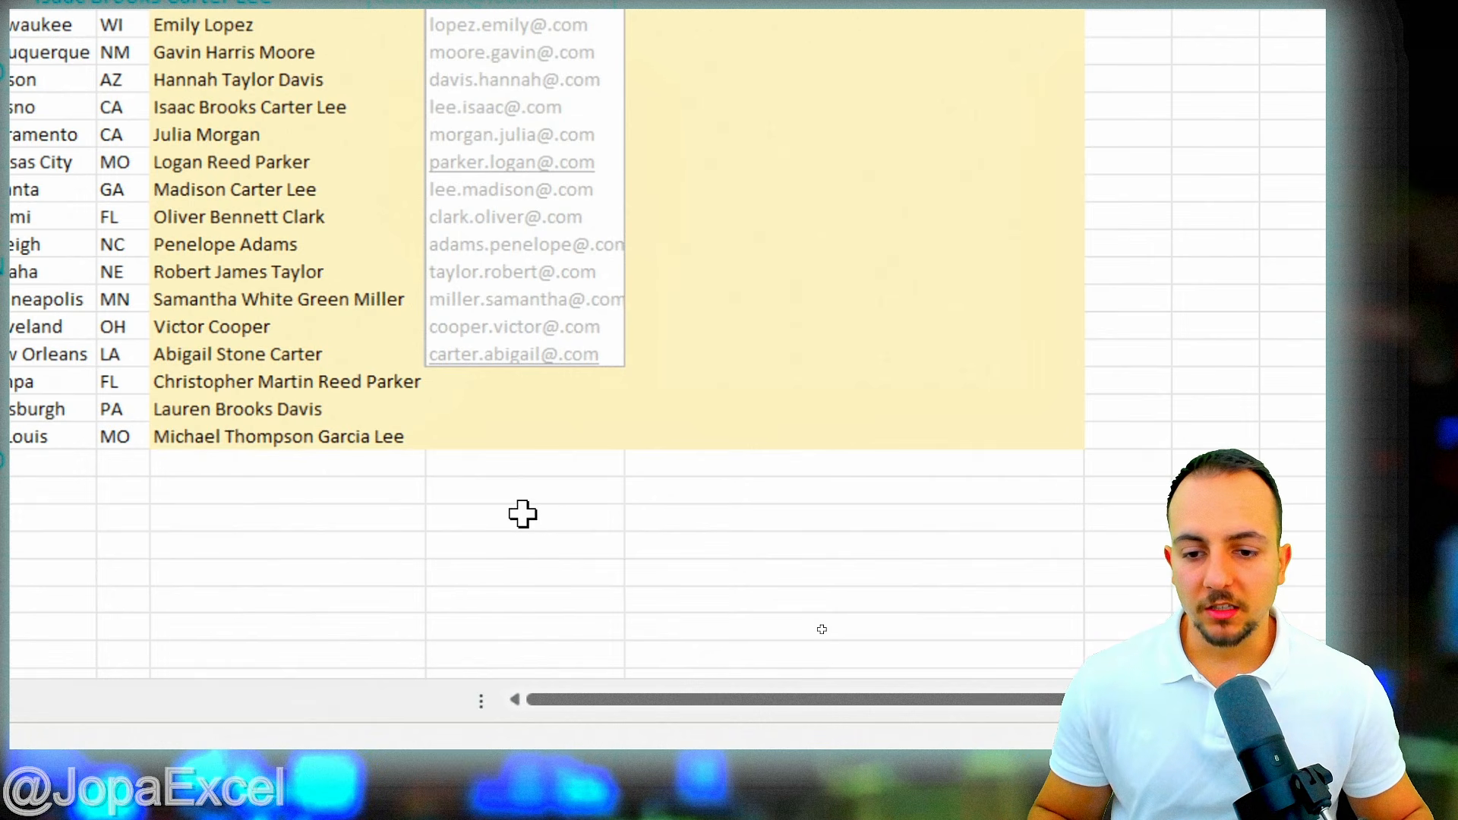
scroll(553, 508, up, 4)
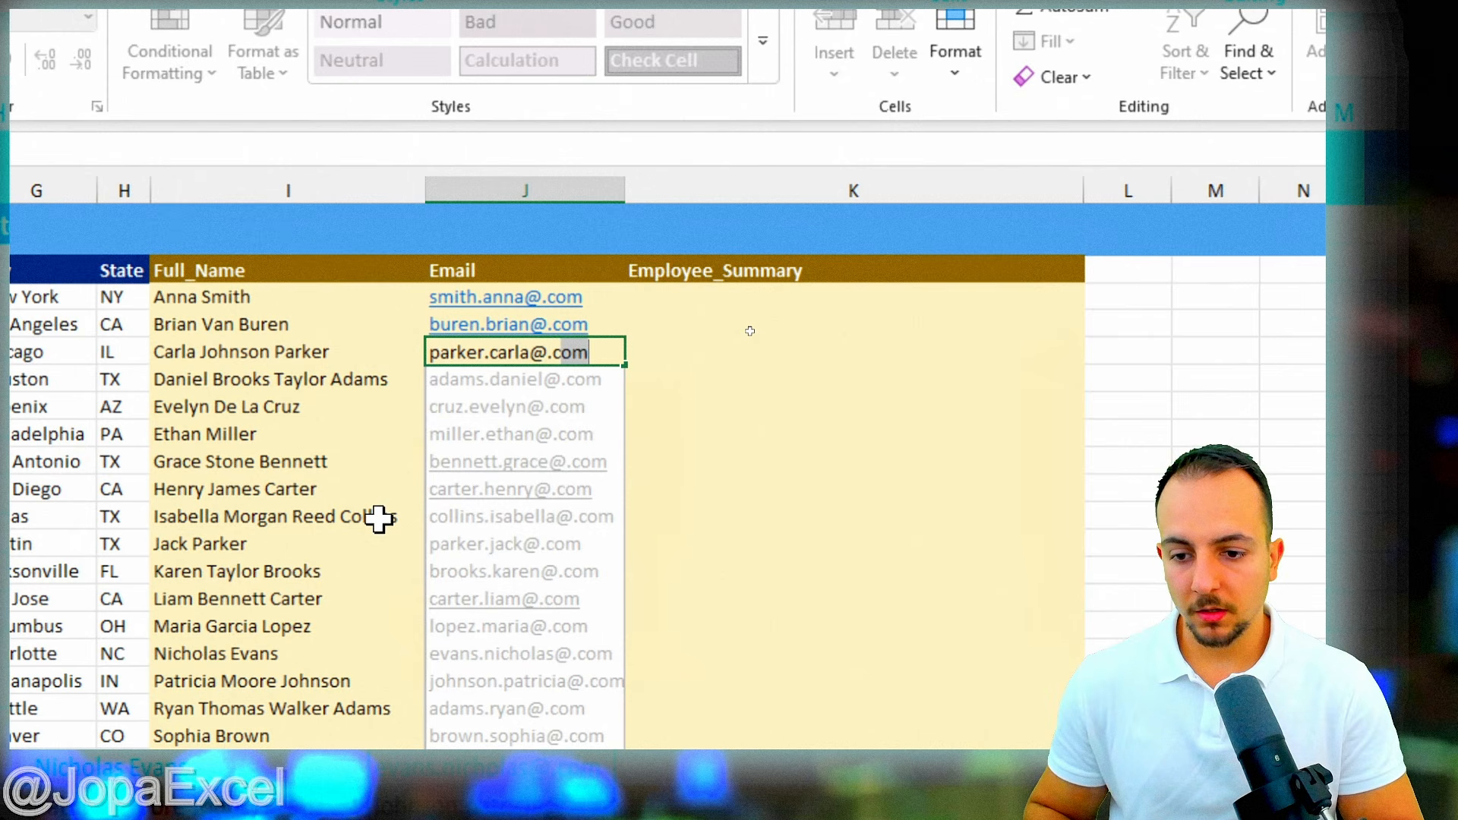
text(om)
key(Return)
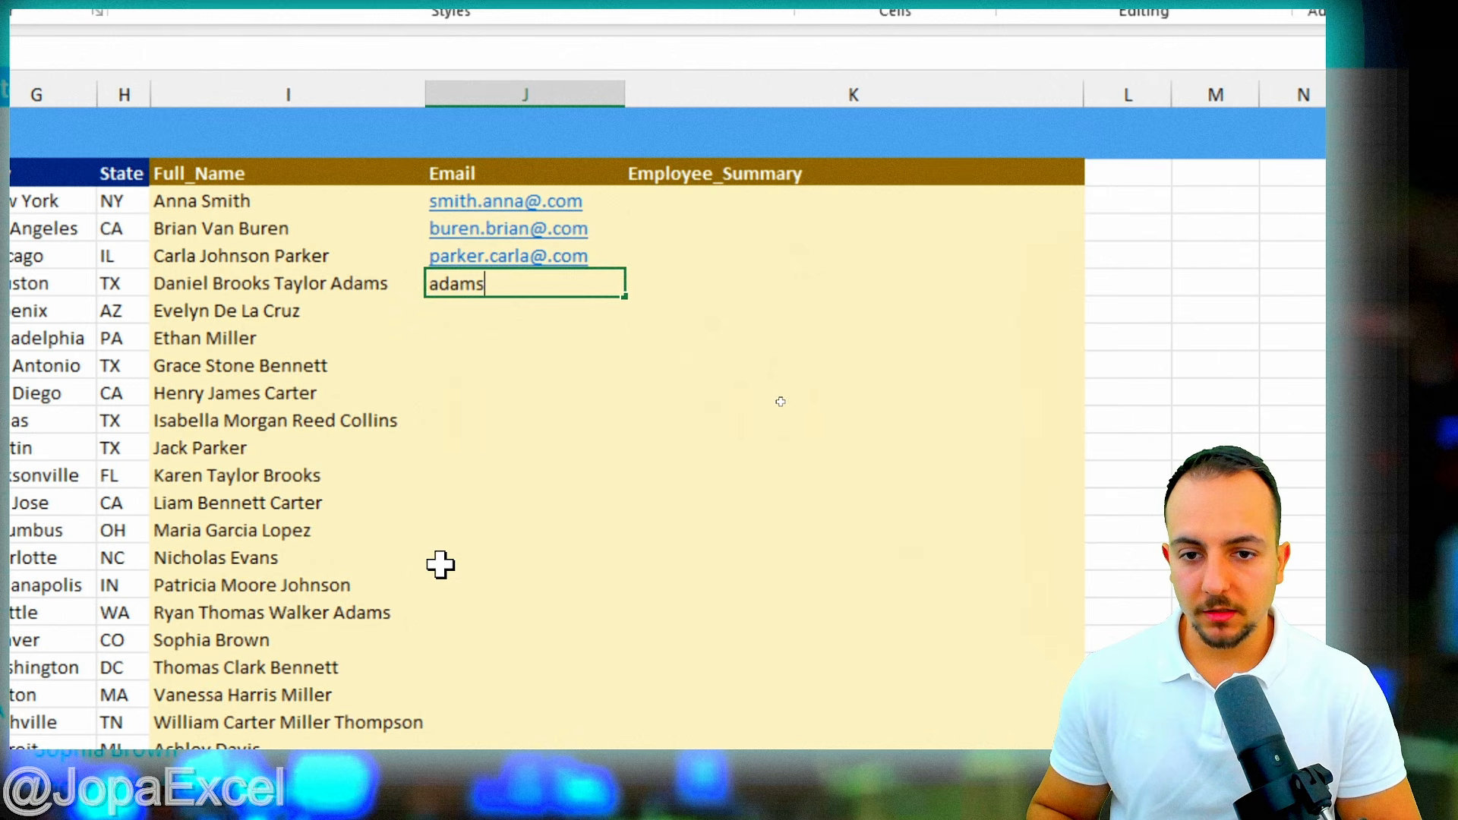
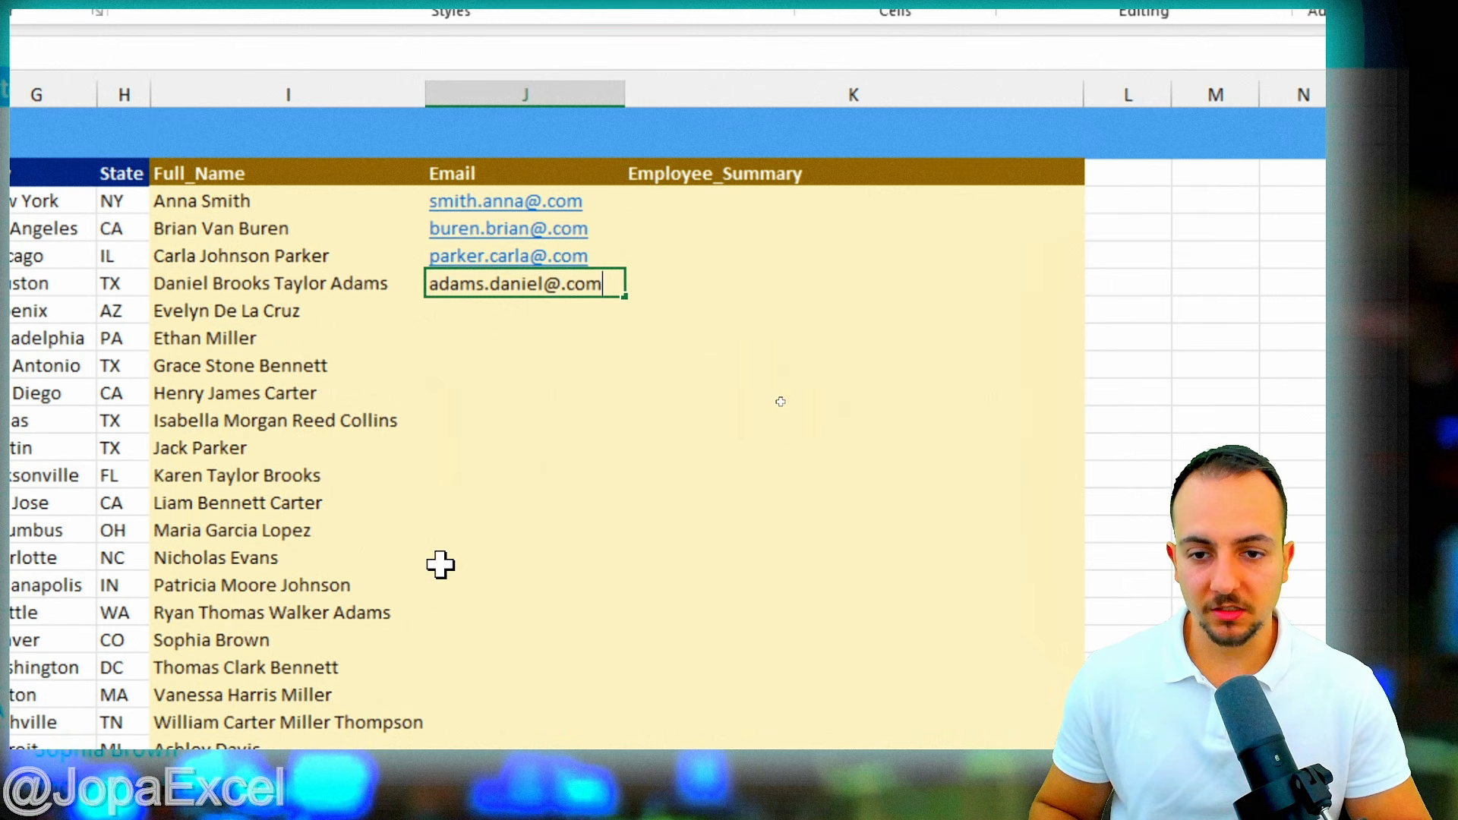
key(Return)
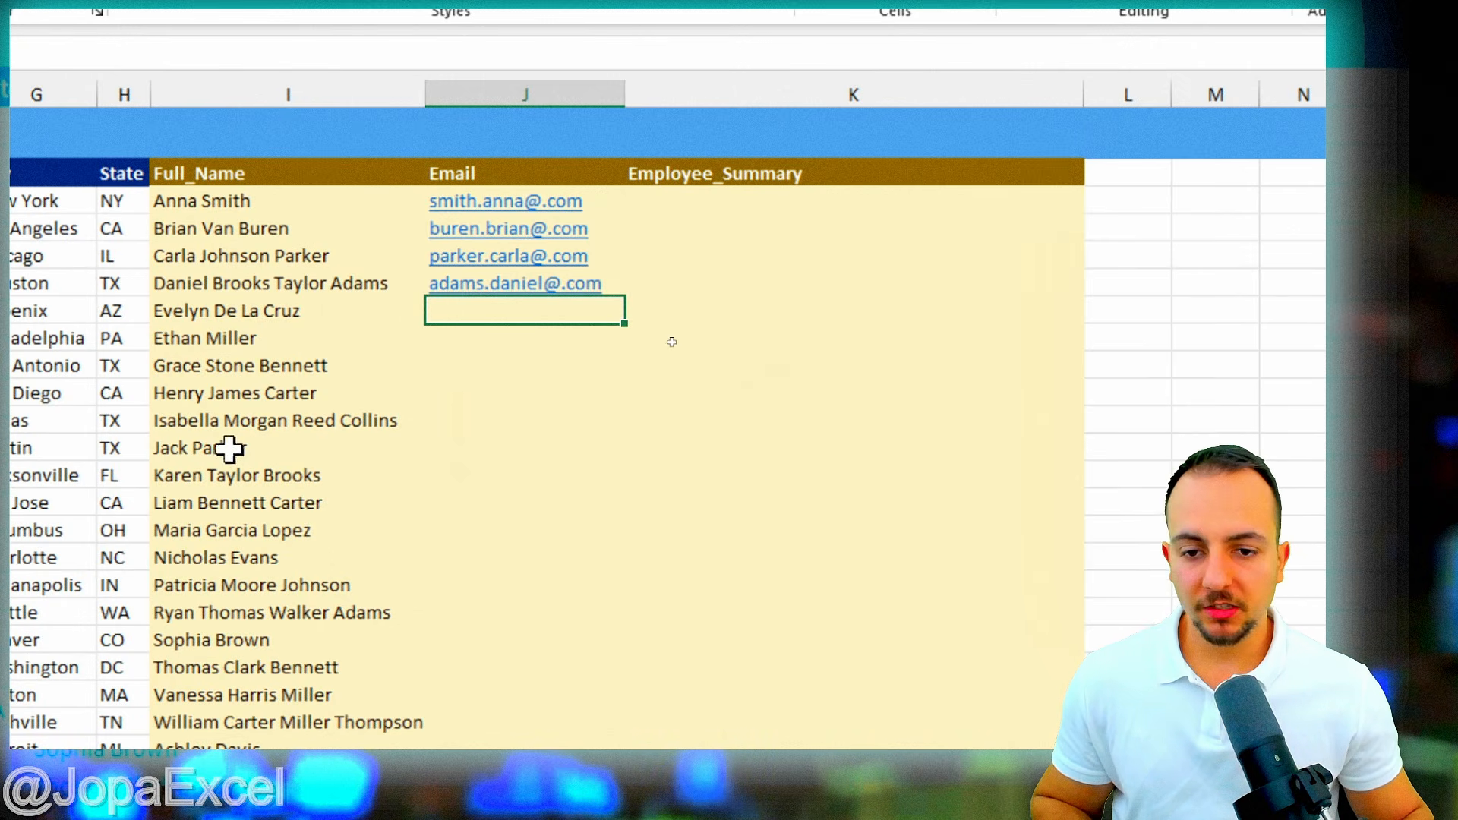
key(ctrl+e)
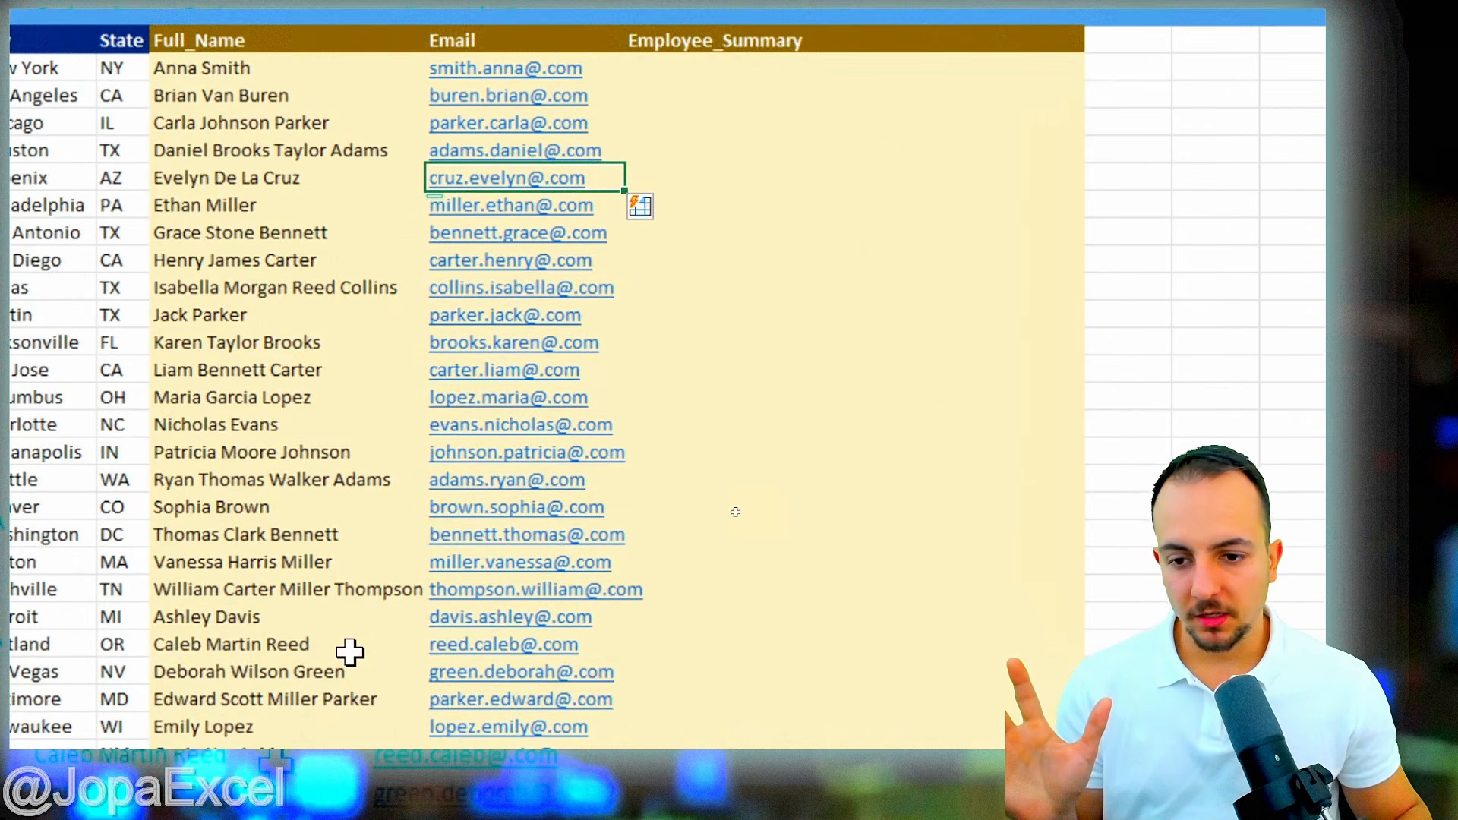
scroll(350, 653, down, 3)
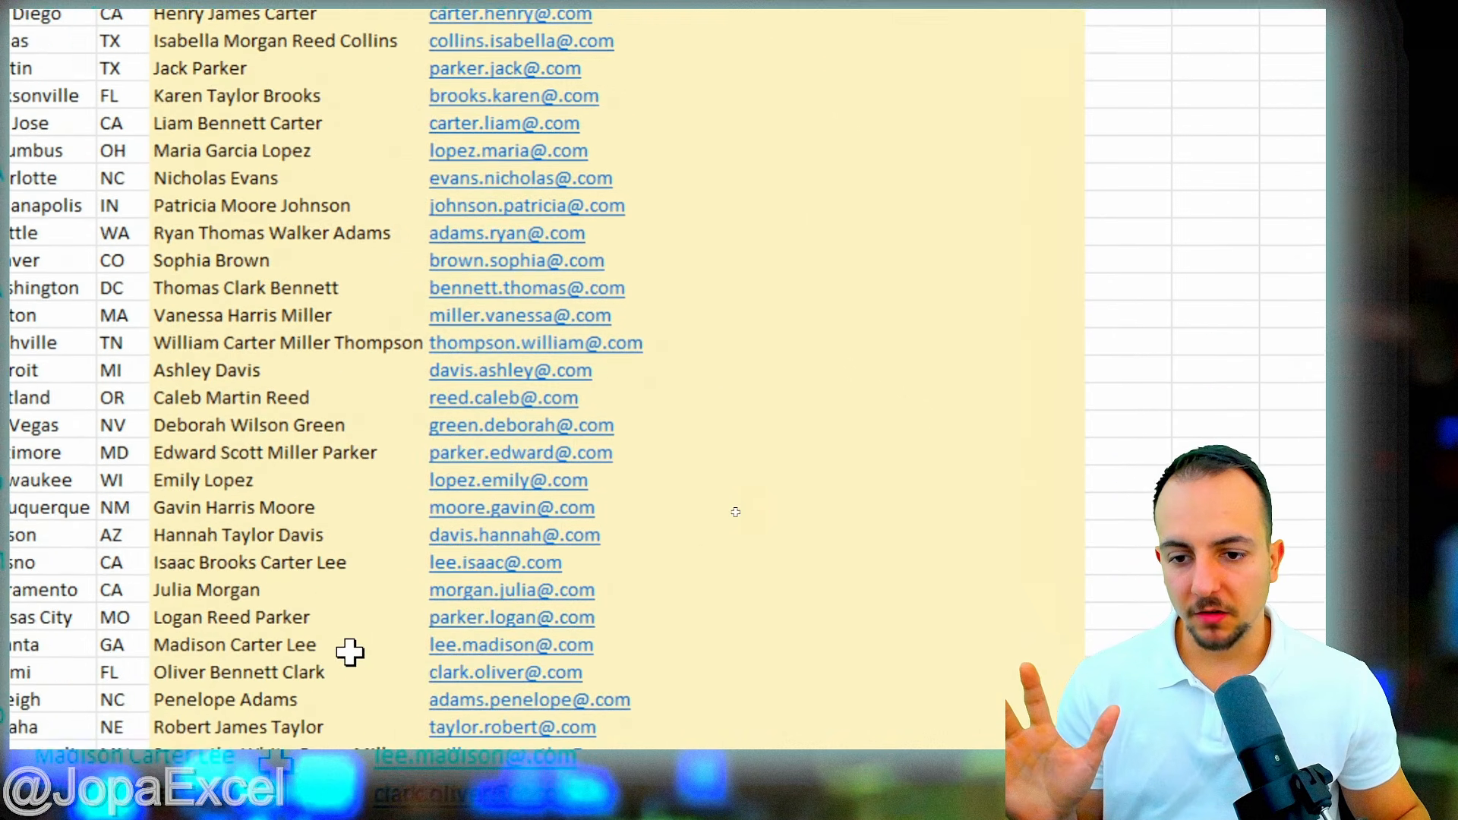
scroll(350, 653, down, 2)
scroll(350, 653, down, 1)
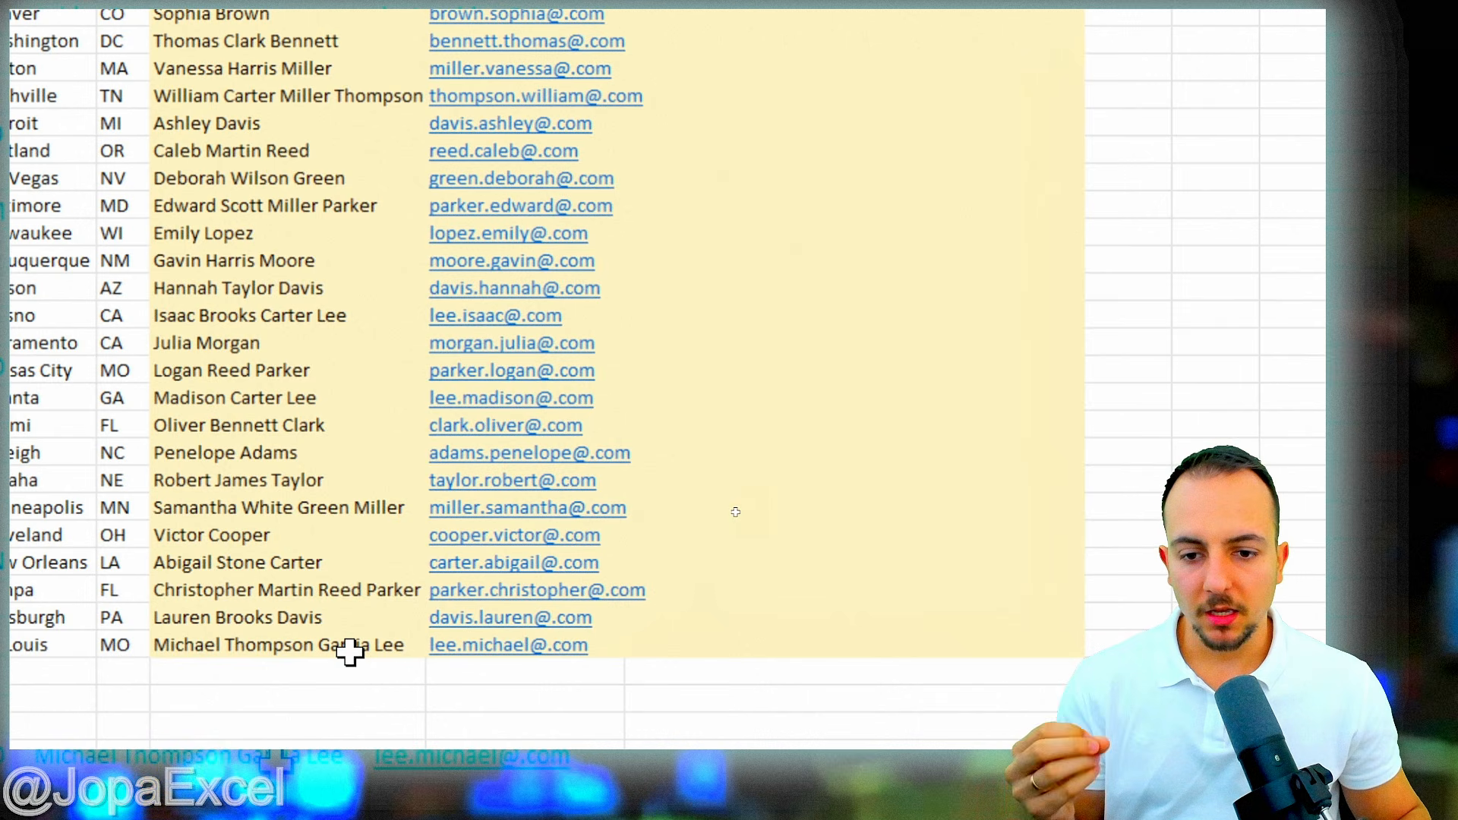
scroll(350, 652, up, 6)
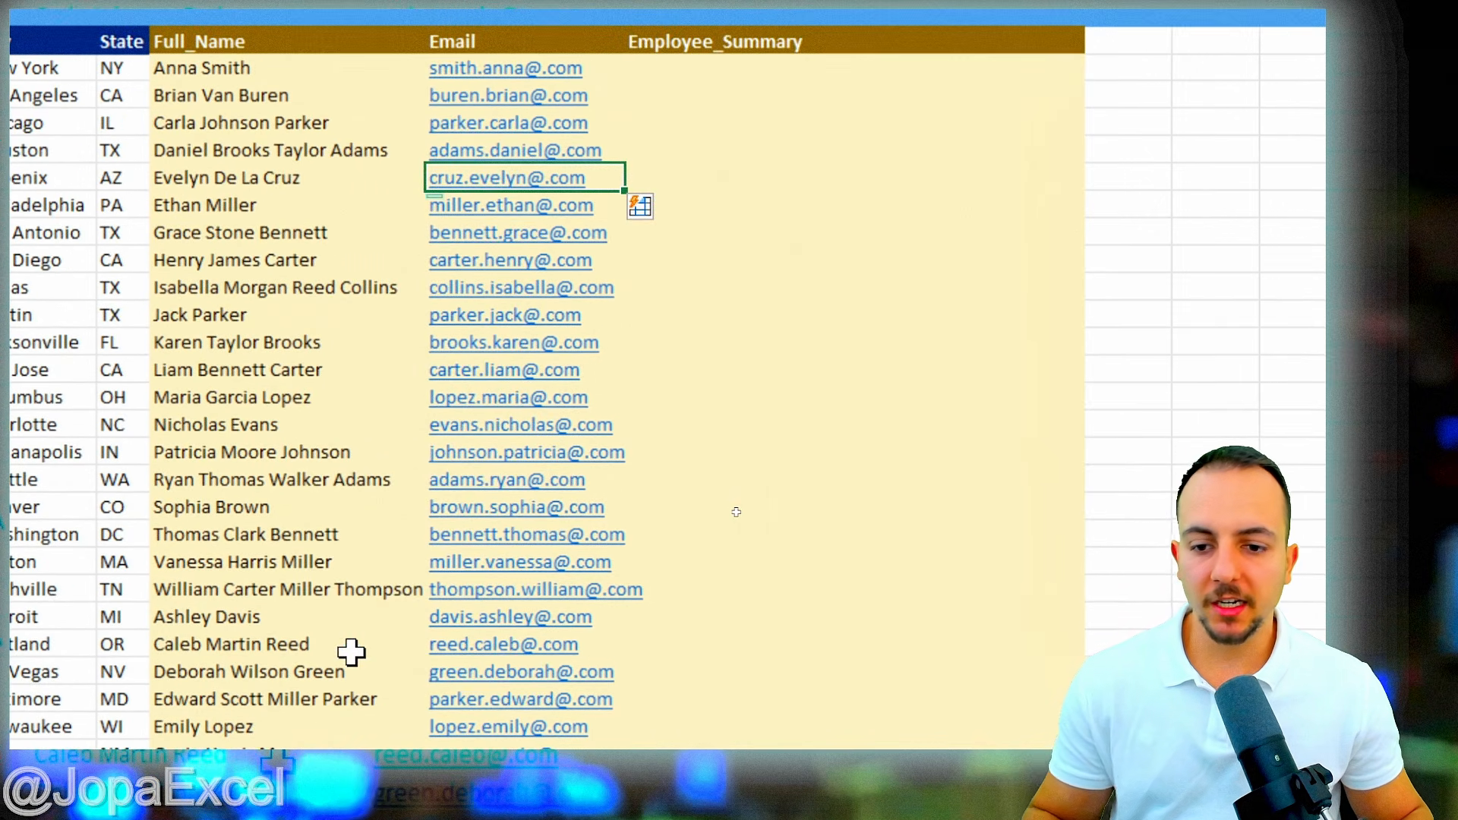
scroll(349, 397, down, 6)
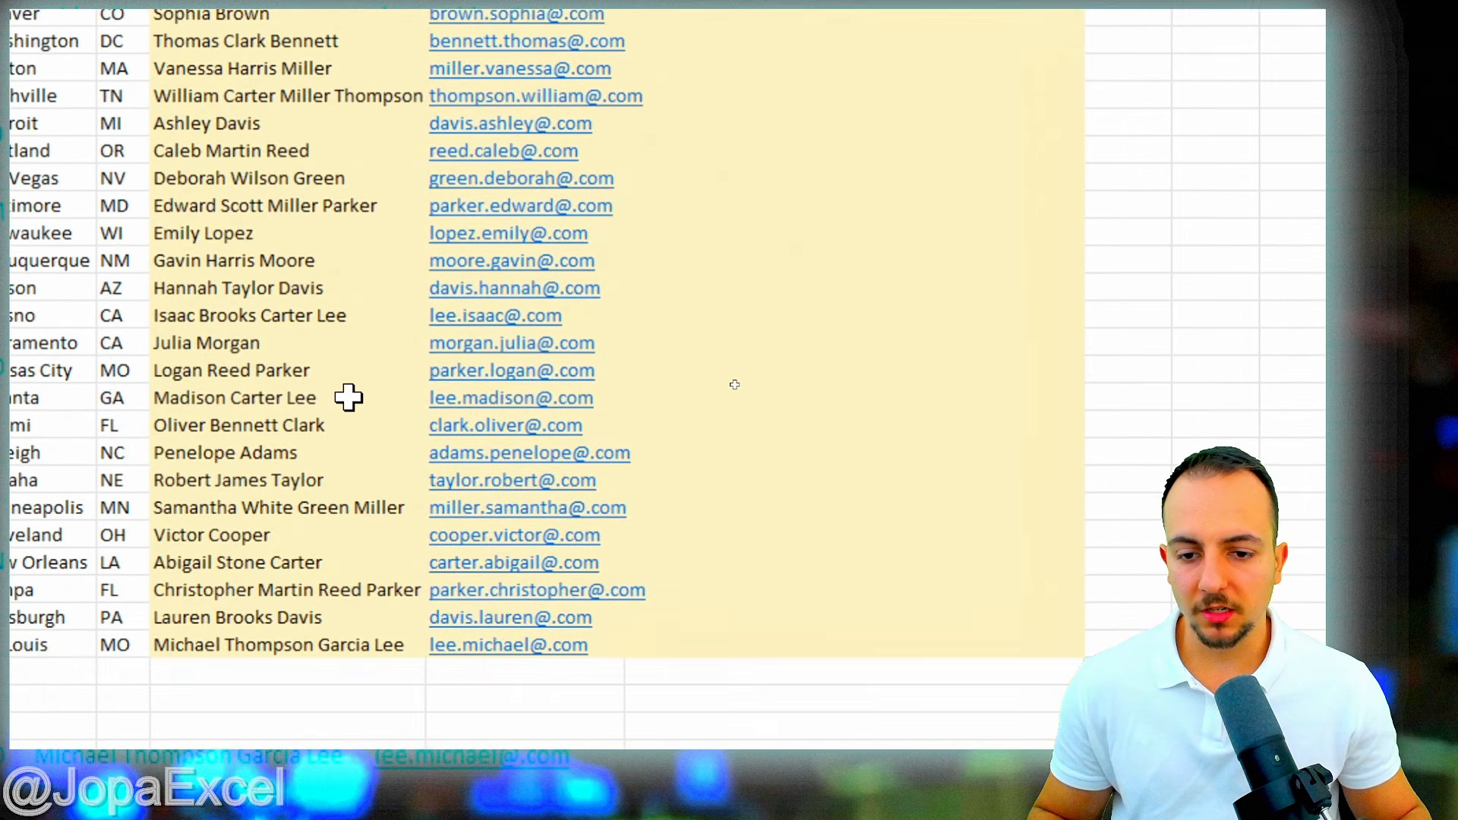
scroll(346, 402, down, 1)
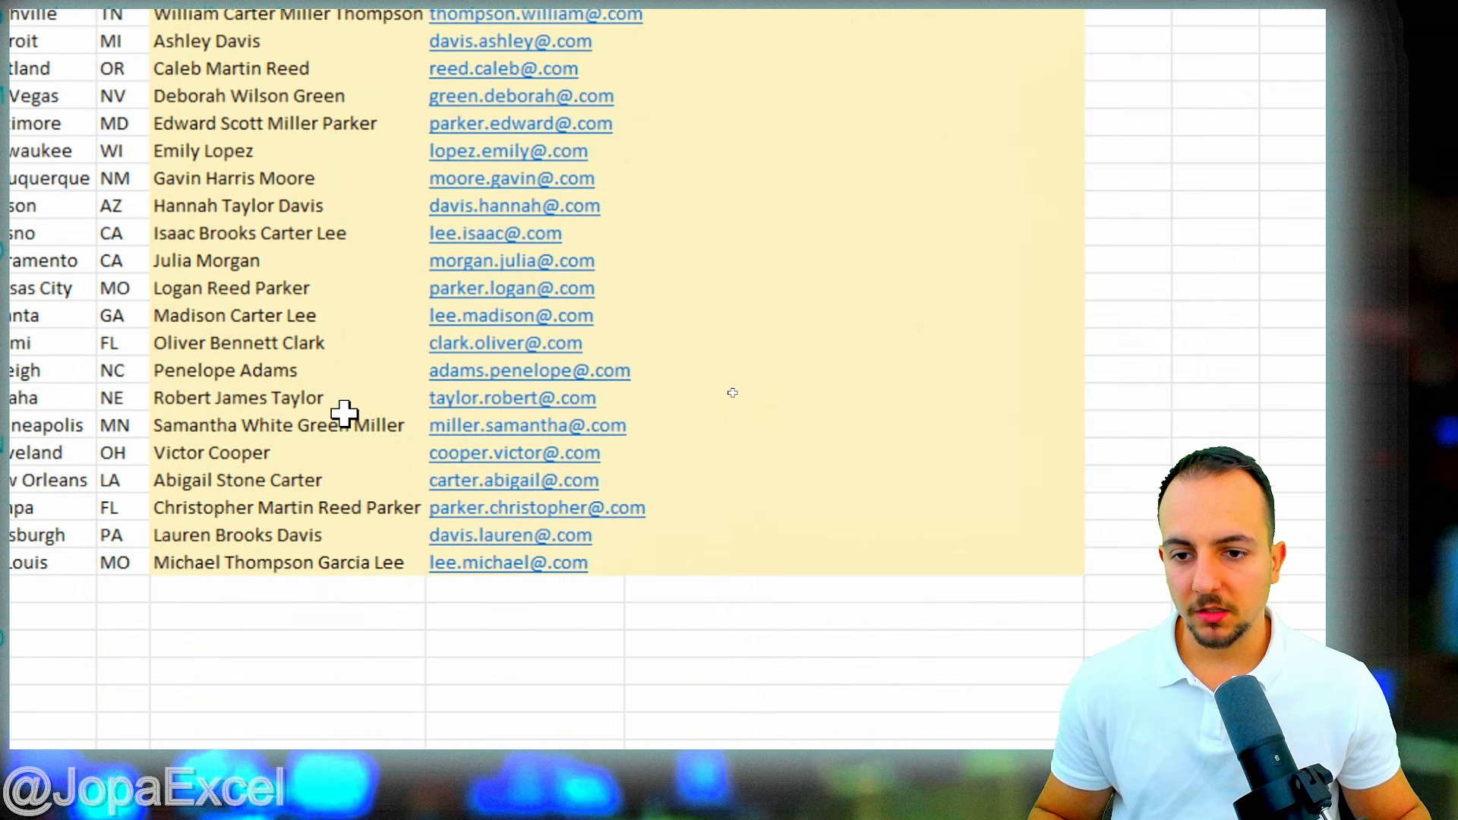
click(302, 342)
key(shift+space)
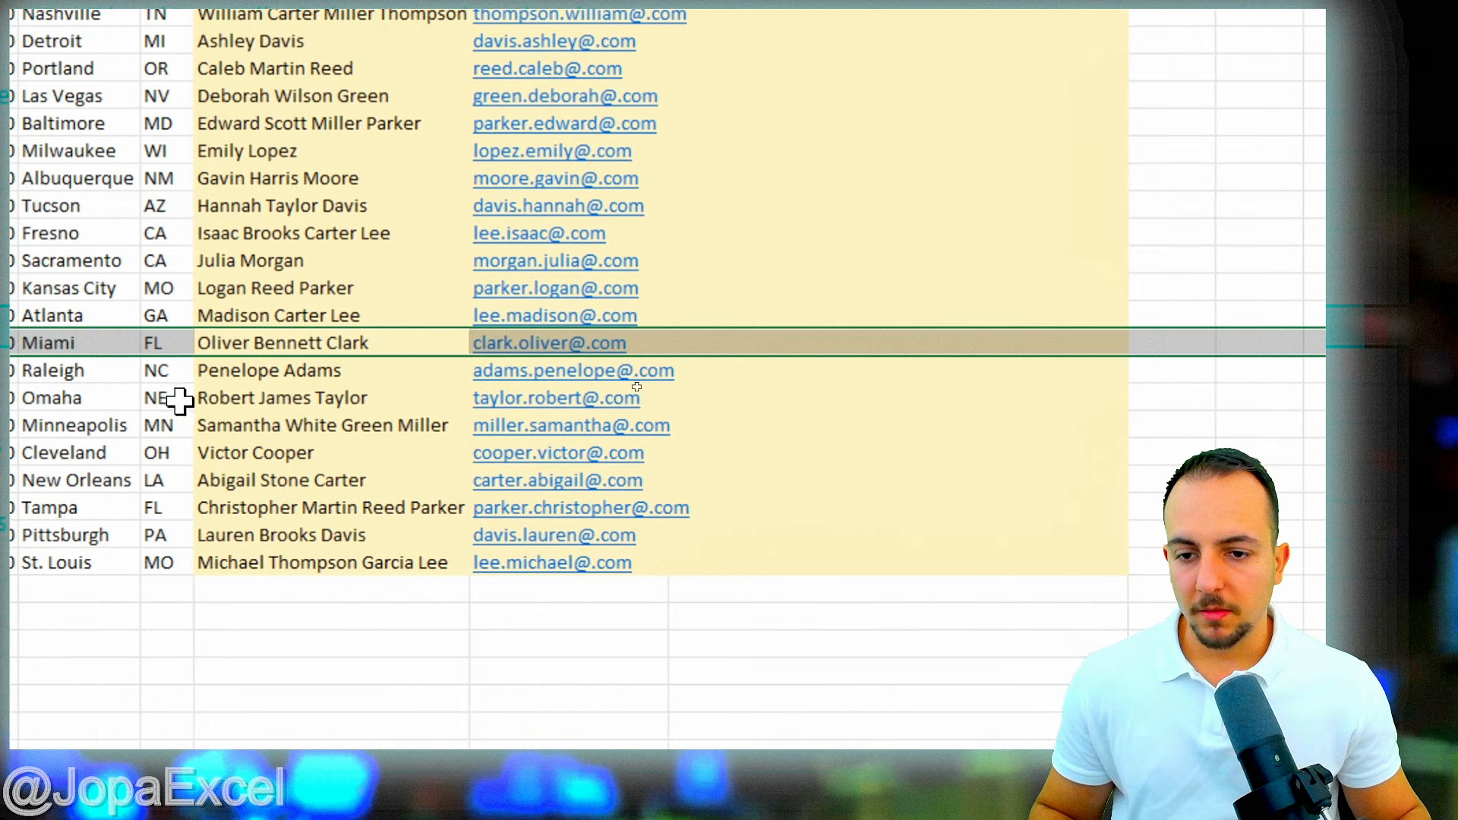
drag(525, 364, 545, 364)
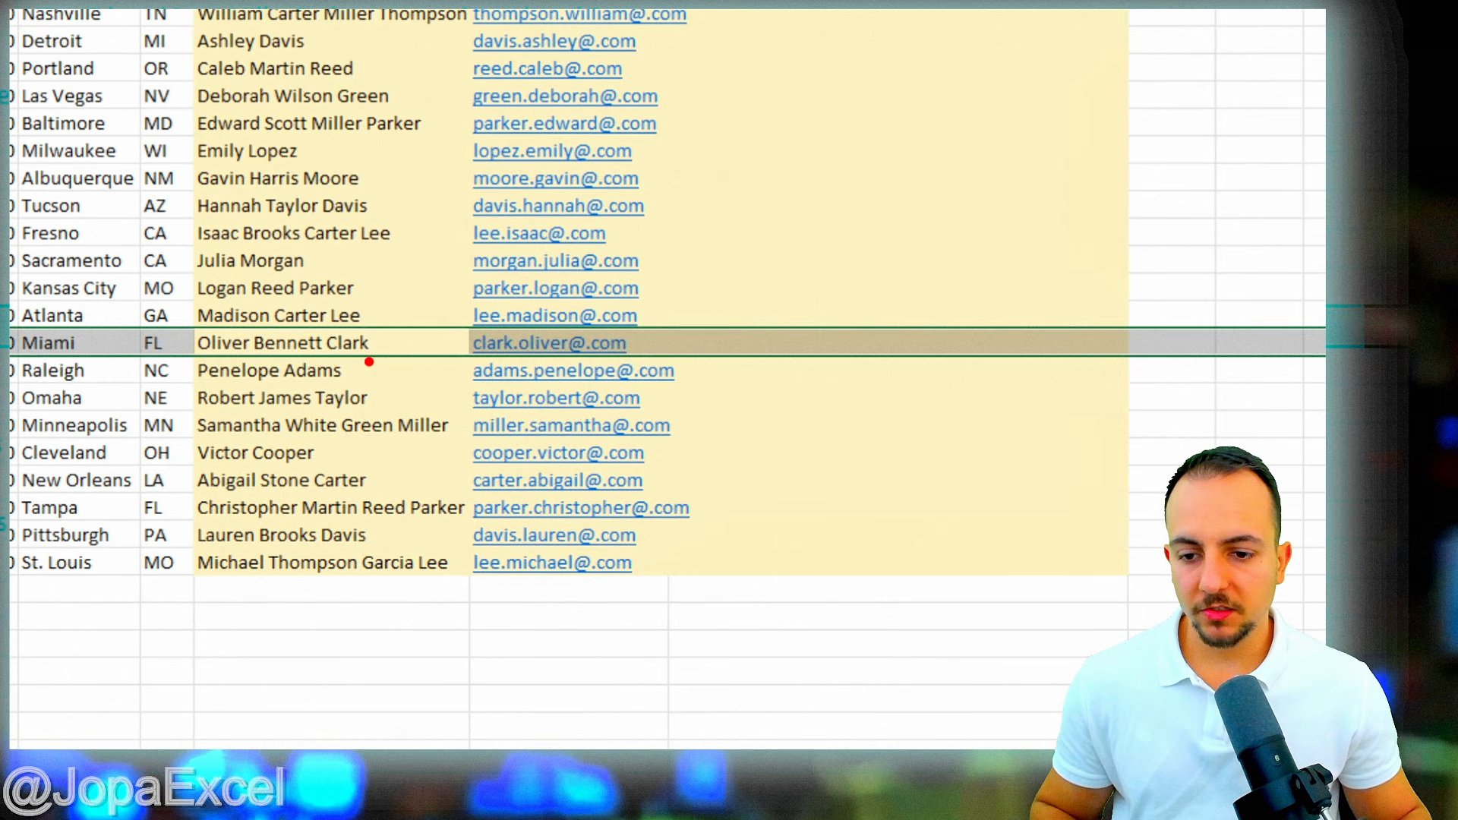
drag(314, 320, 400, 365)
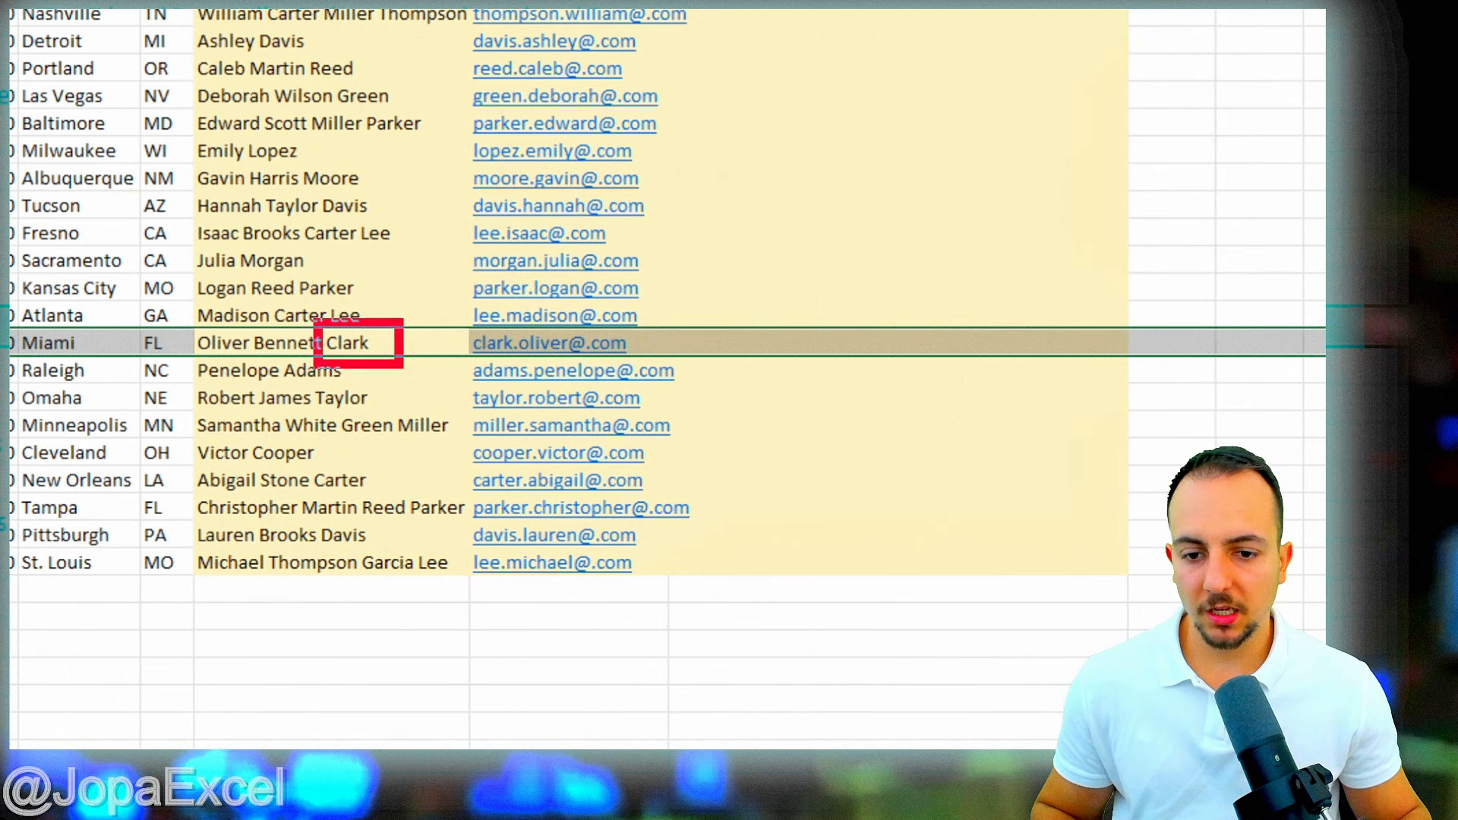
drag(188, 315, 262, 357)
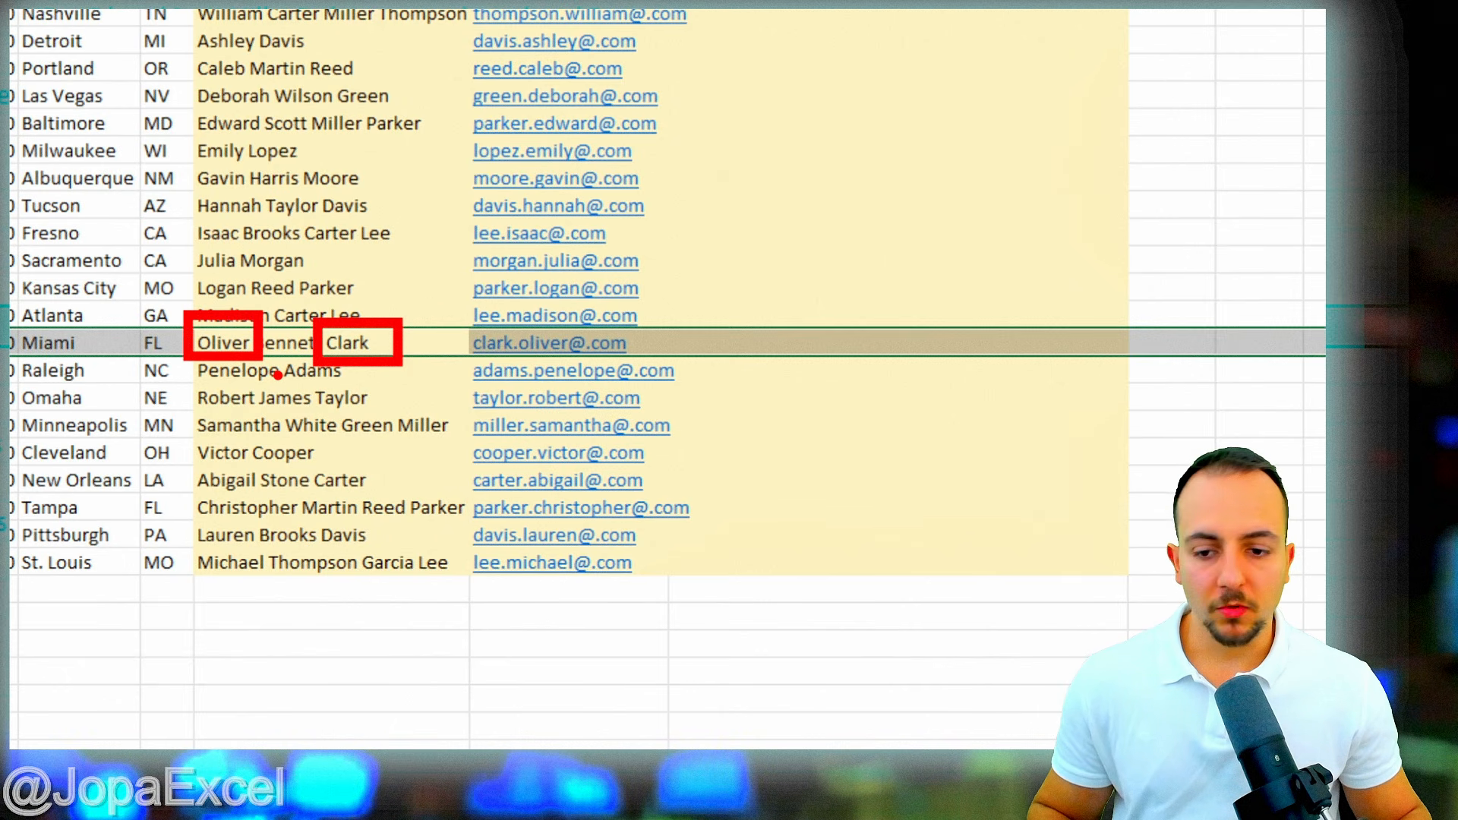
key(Escape)
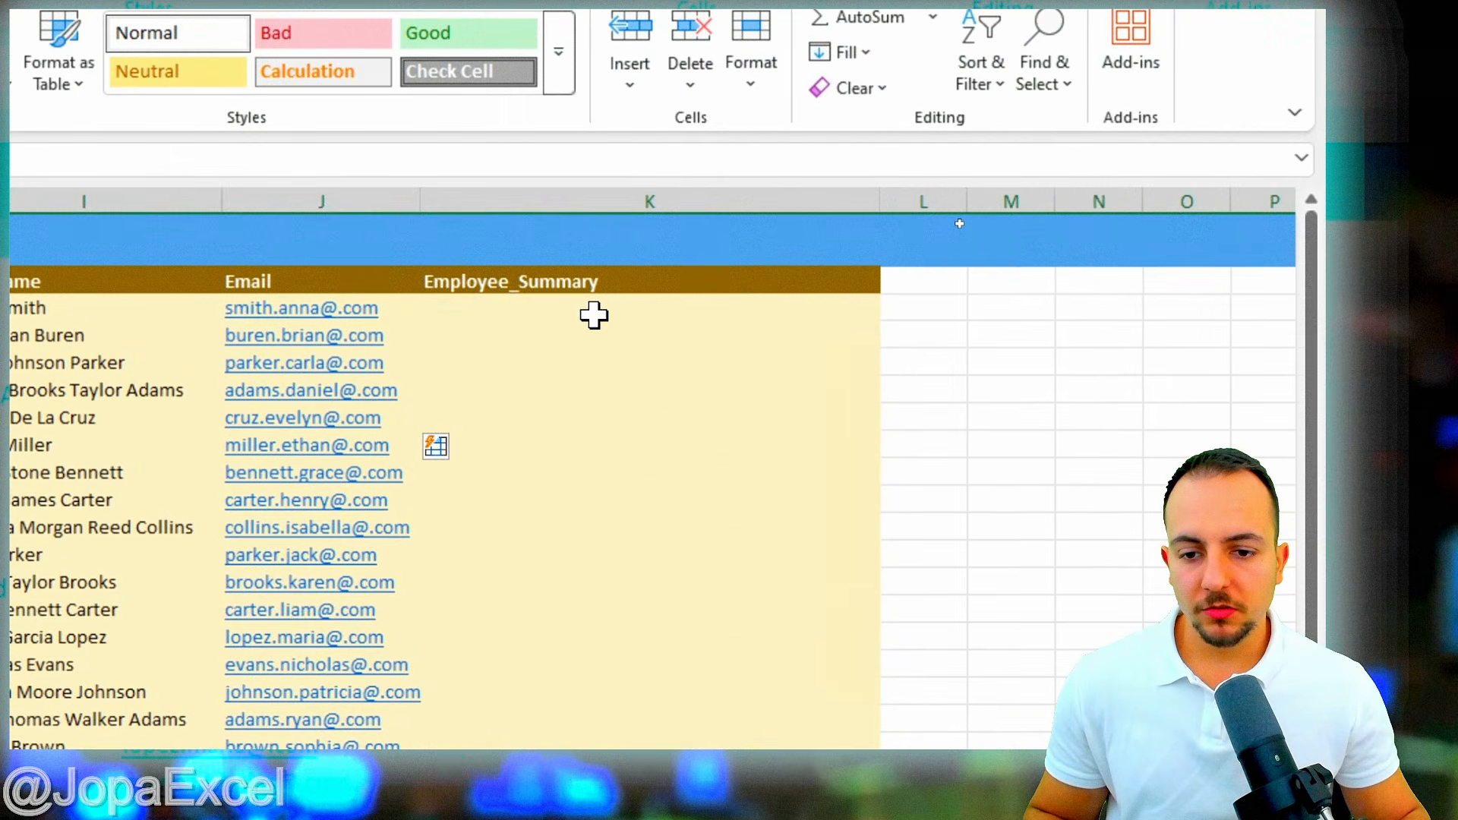
click(593, 304)
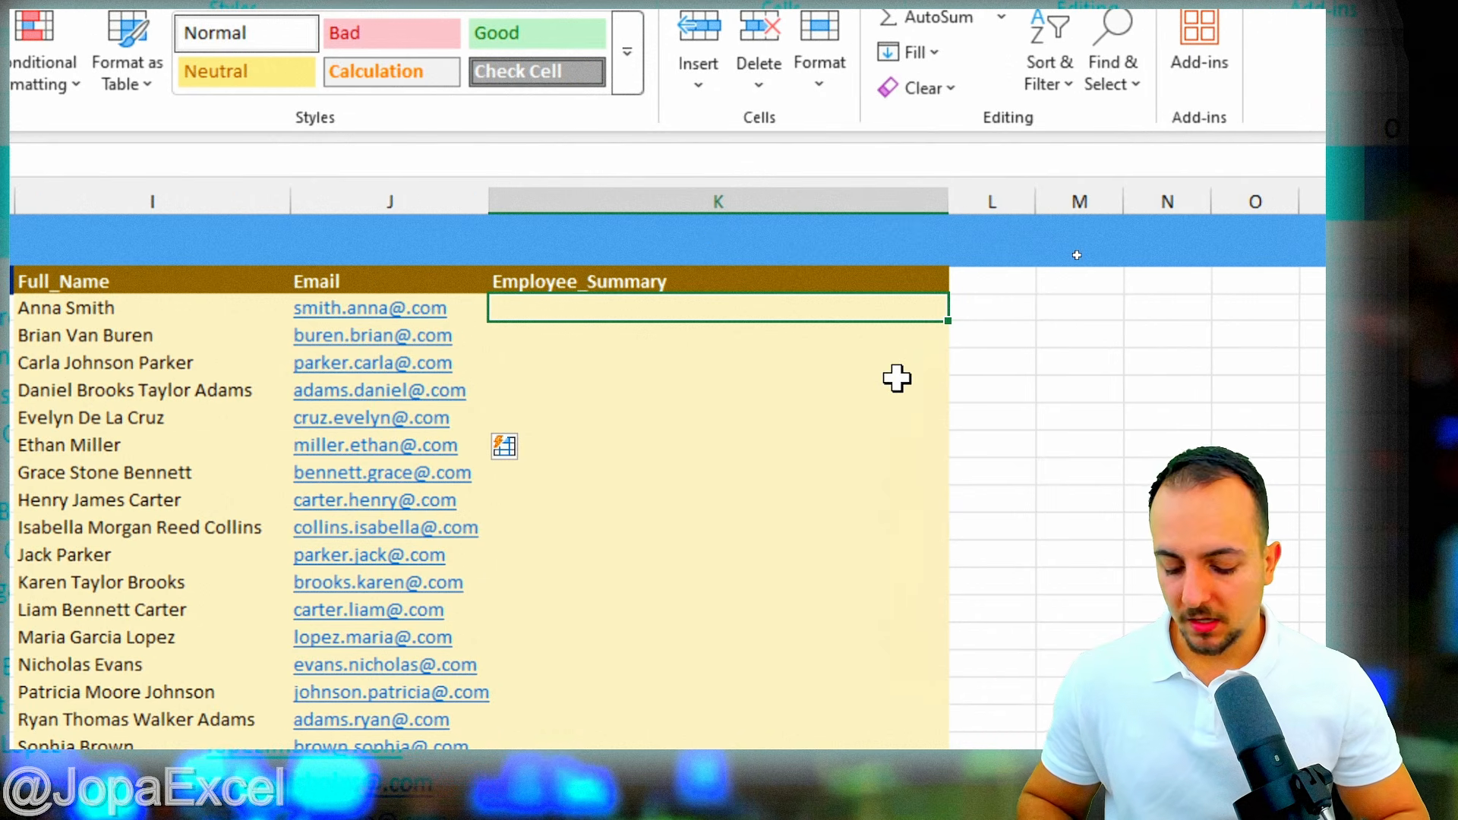
- Type 'Anna works as an Administrative Assistant and Earns 48000 dollars' in K2 and annotate it
text(Anna wo)
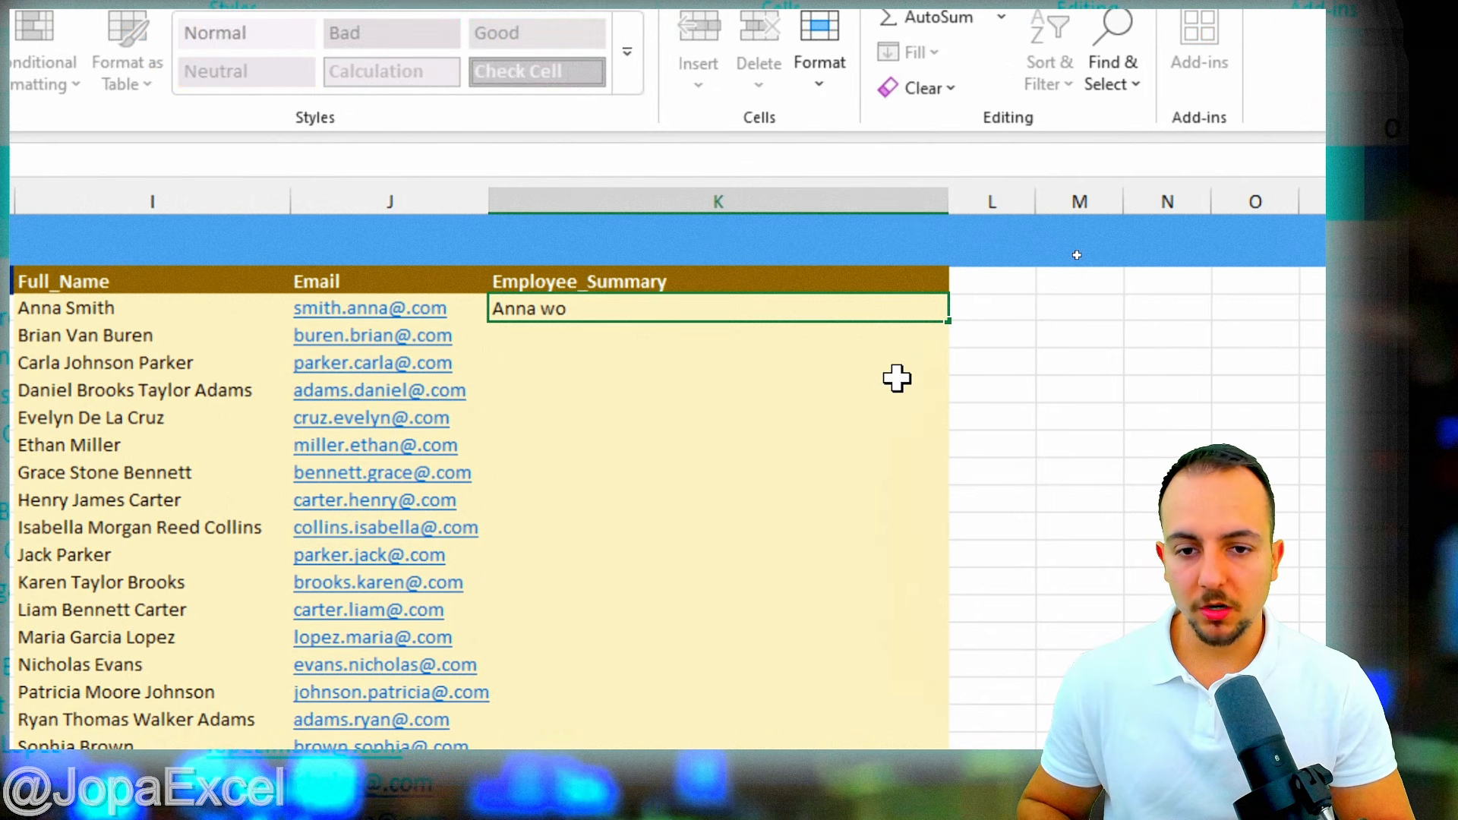
text(rks as a)
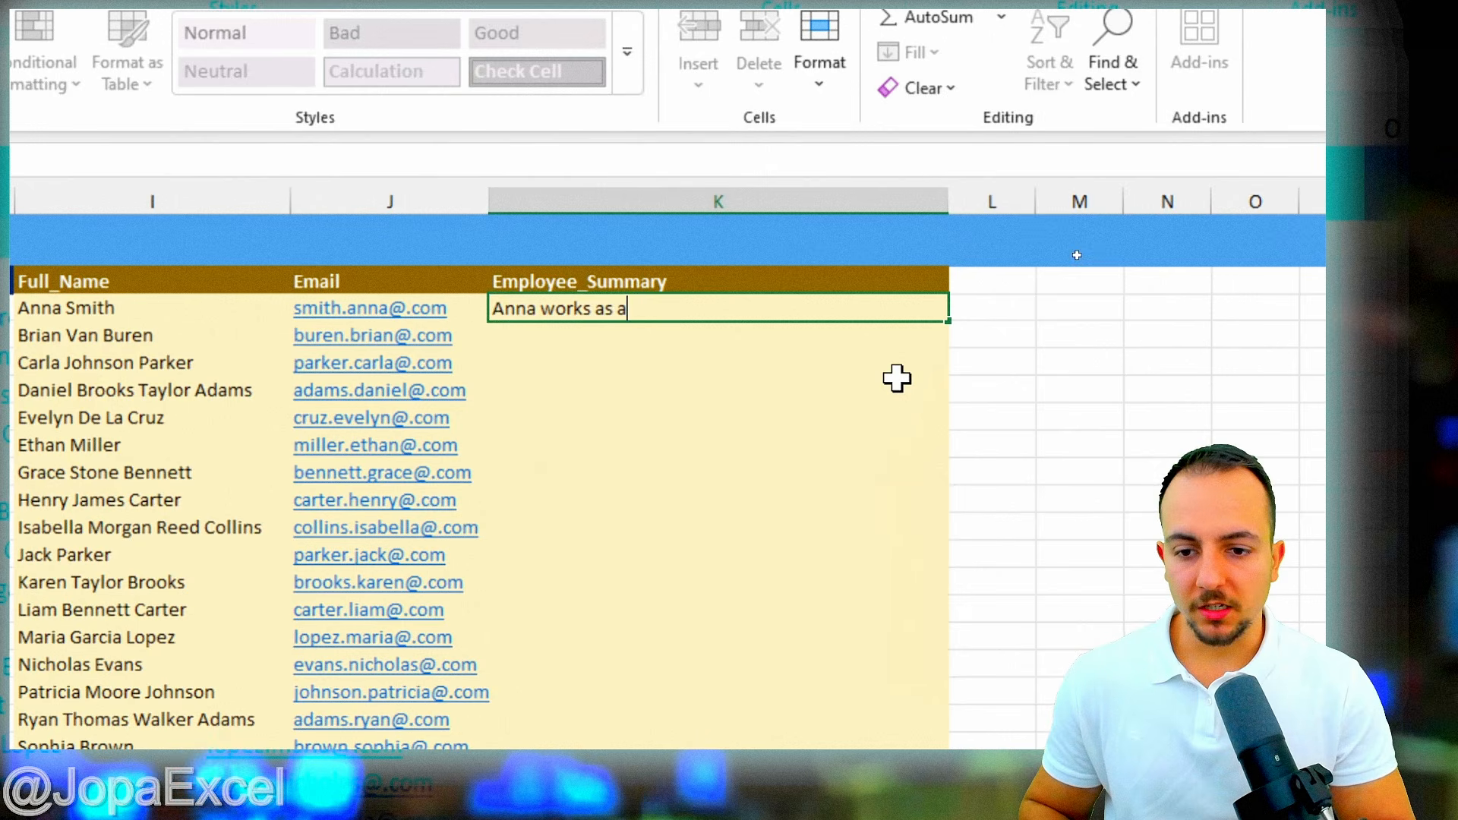
text(n)
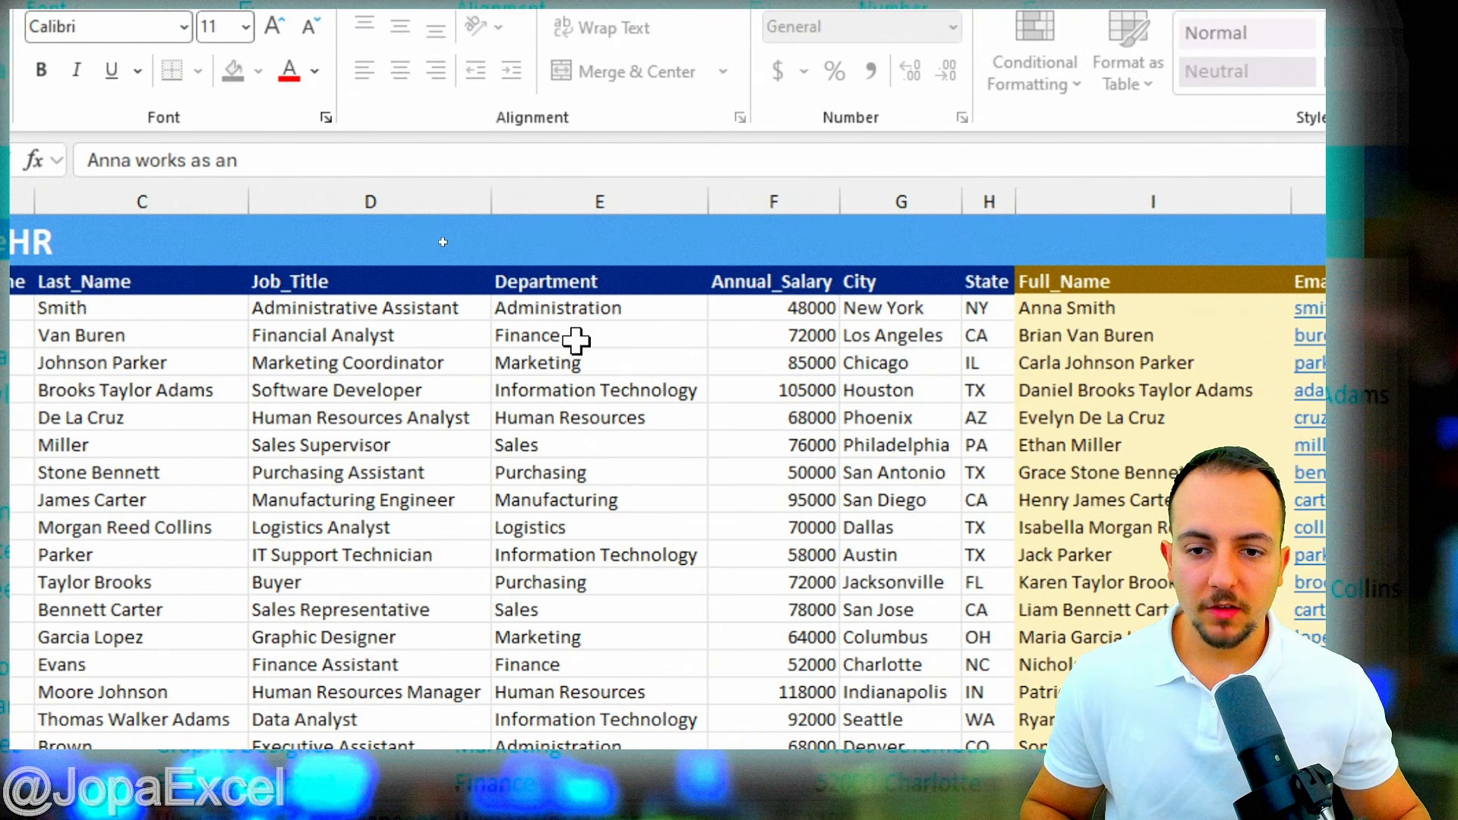
text(Admi)
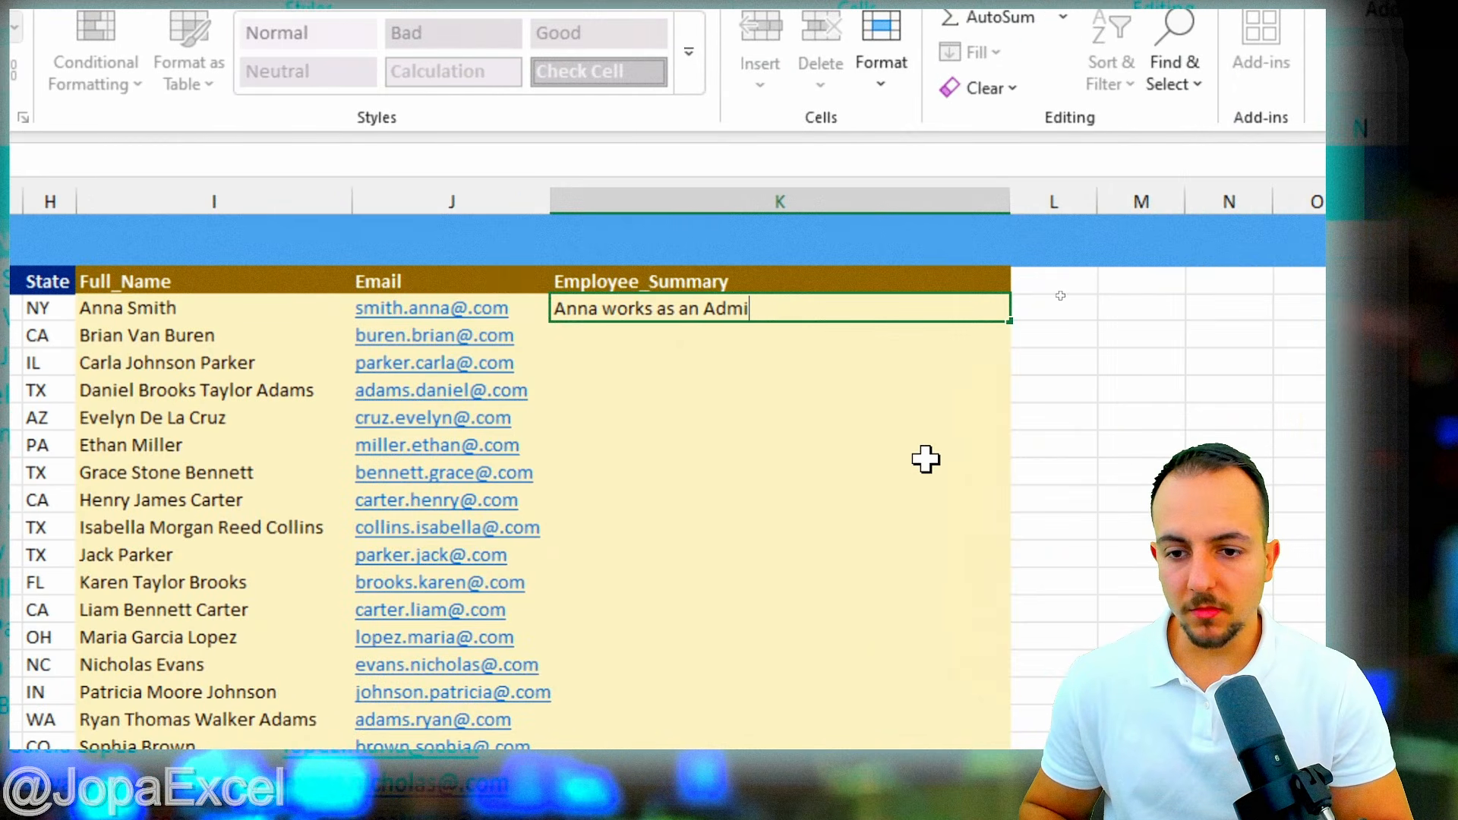
text(nistrative Assistant and Earns)
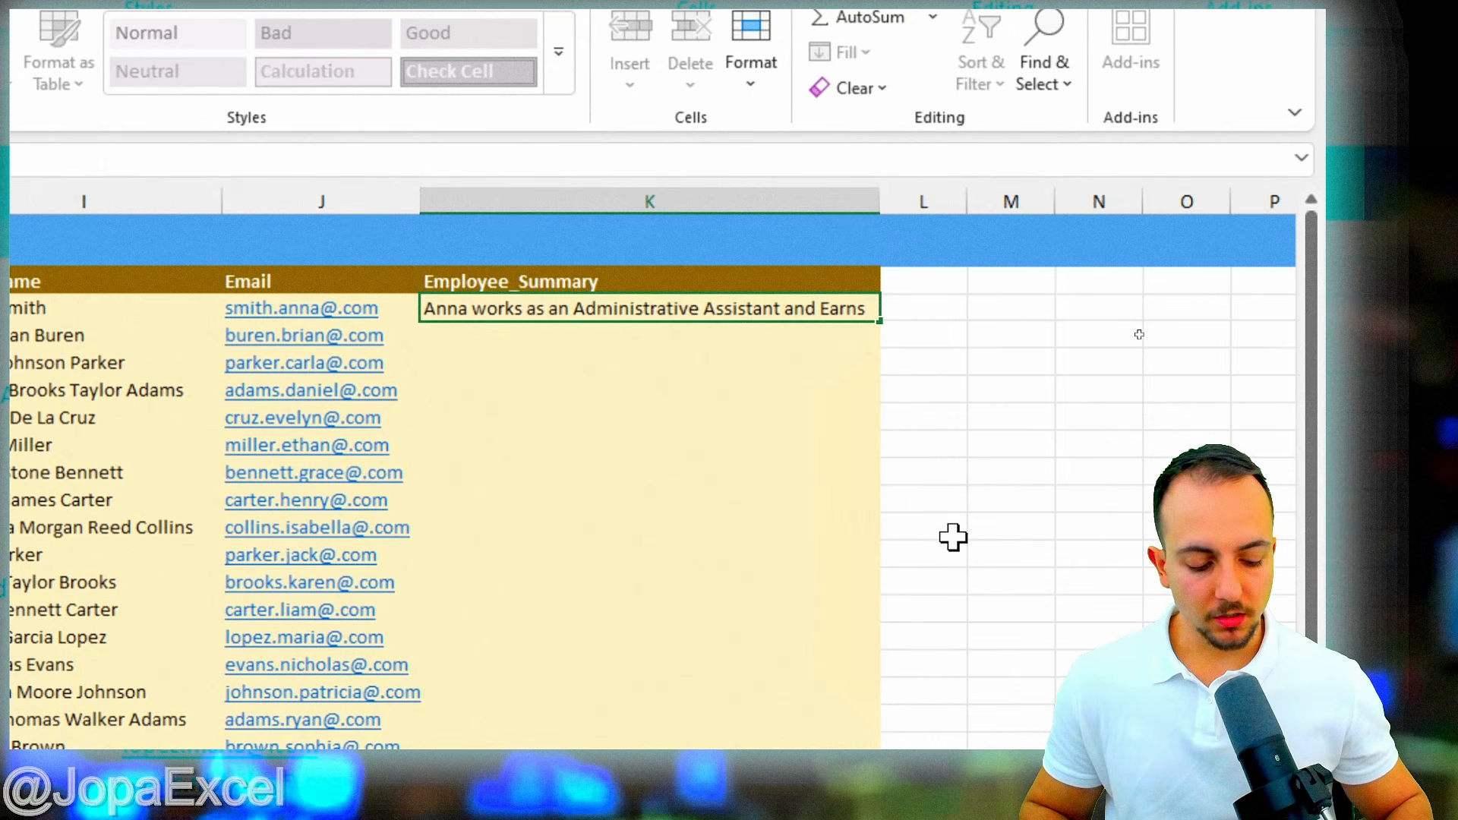
text(4800)
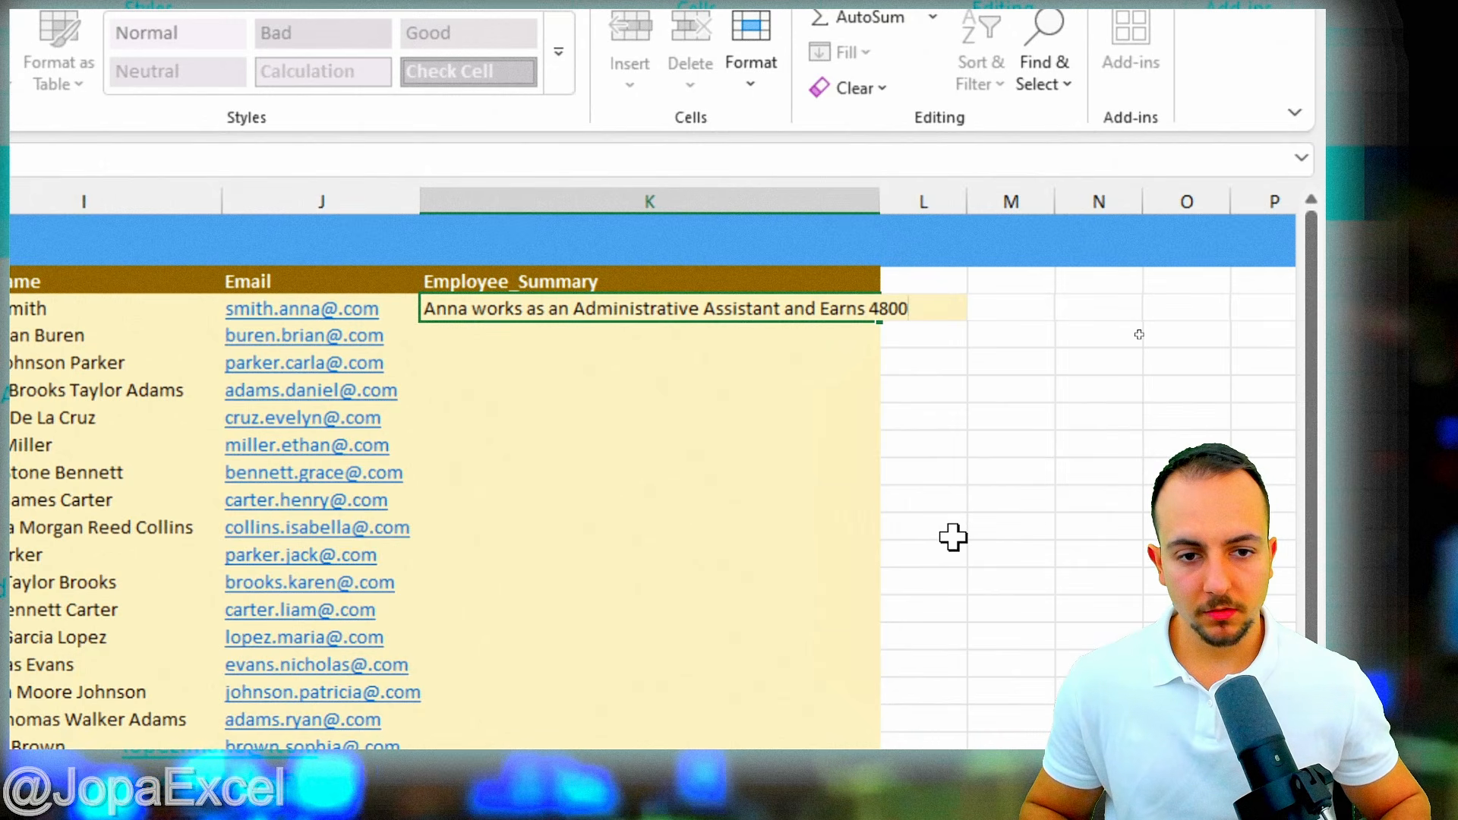
text(0 doll)
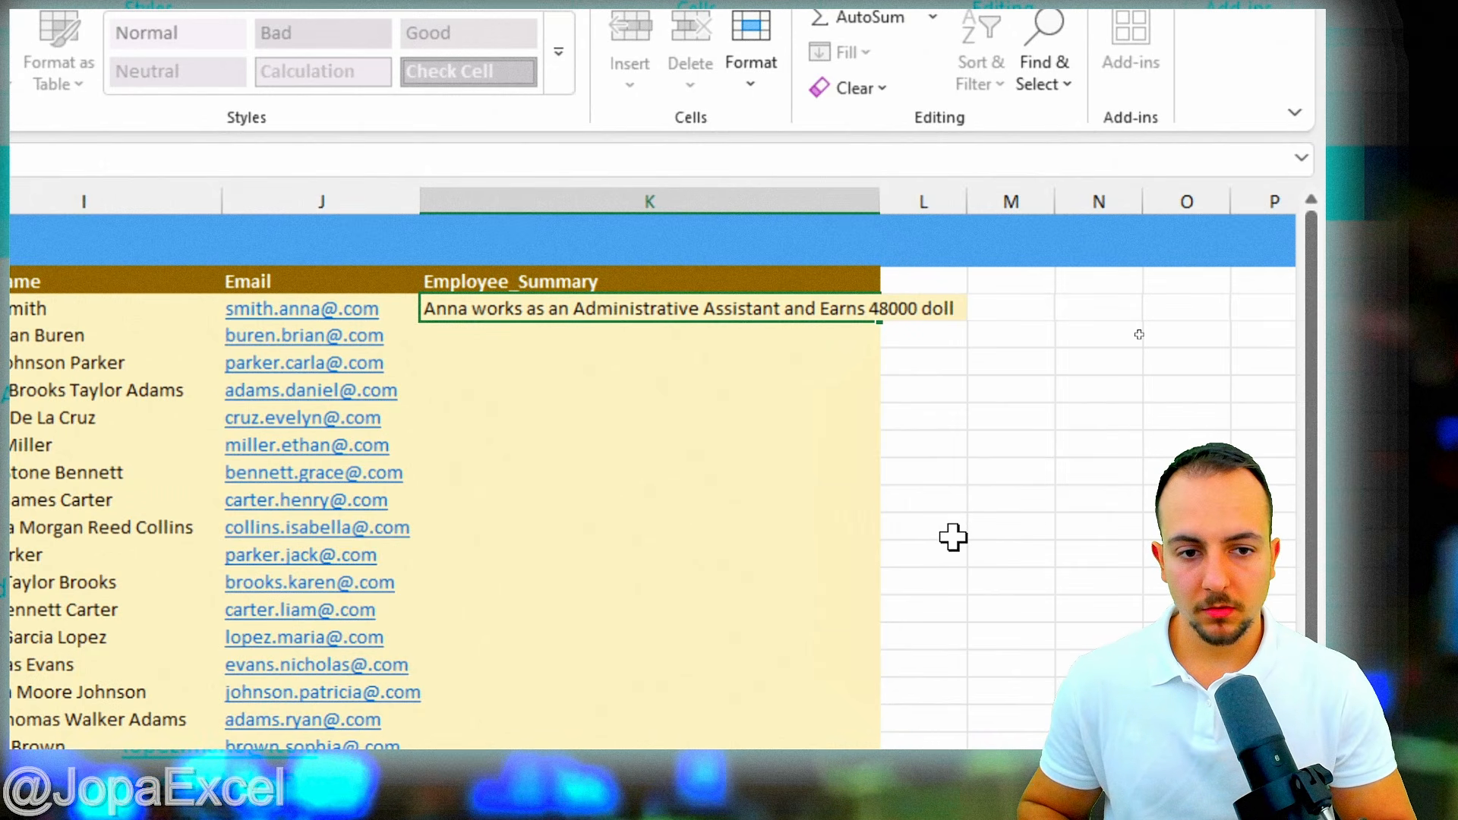
text(ars)
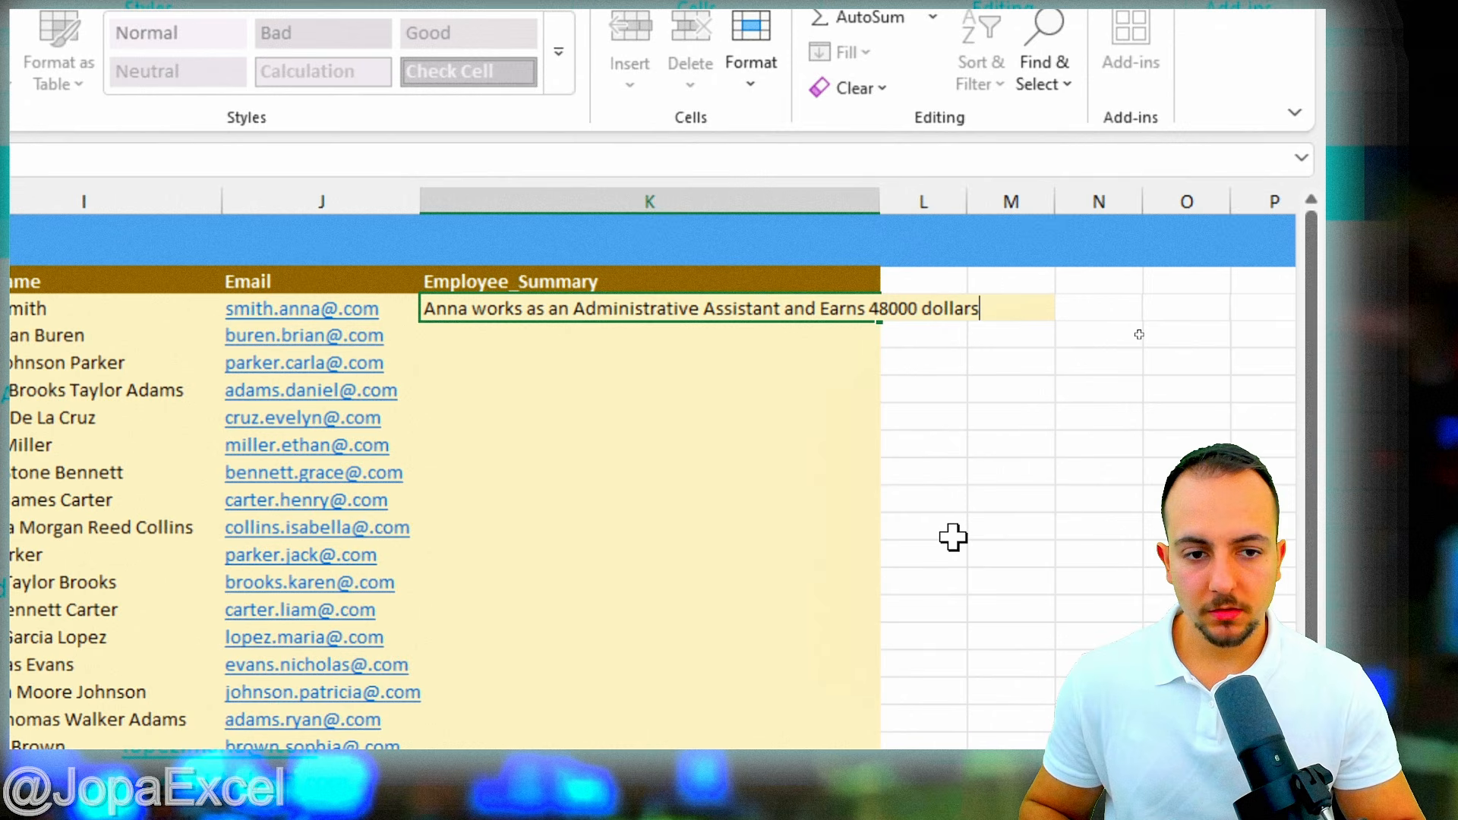
key(Return)
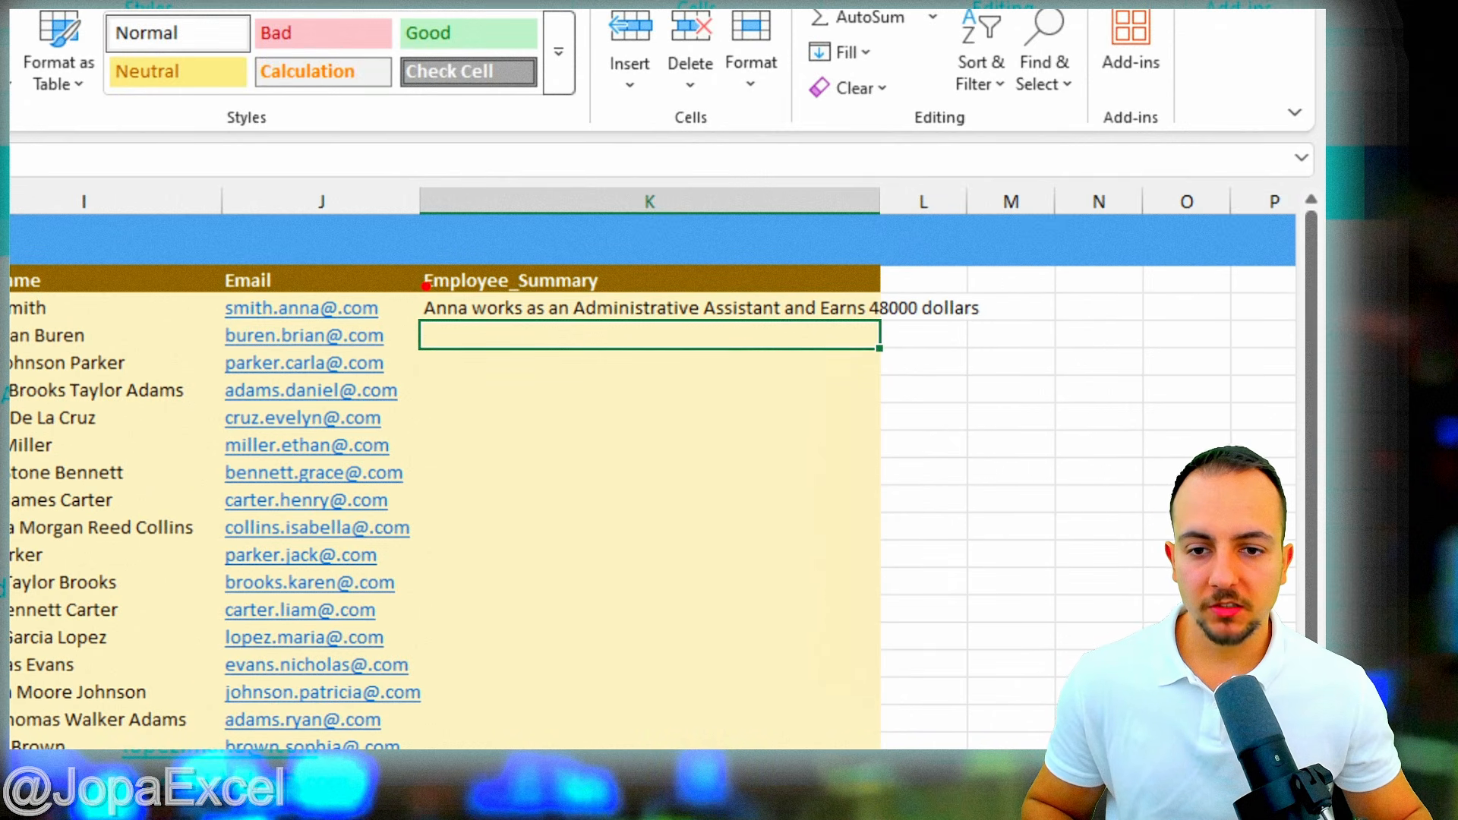
mouse_move(403, 279)
mouse_down()
mouse_move(477, 331)
mouse_move(799, 326)
mouse_up()
key(e)
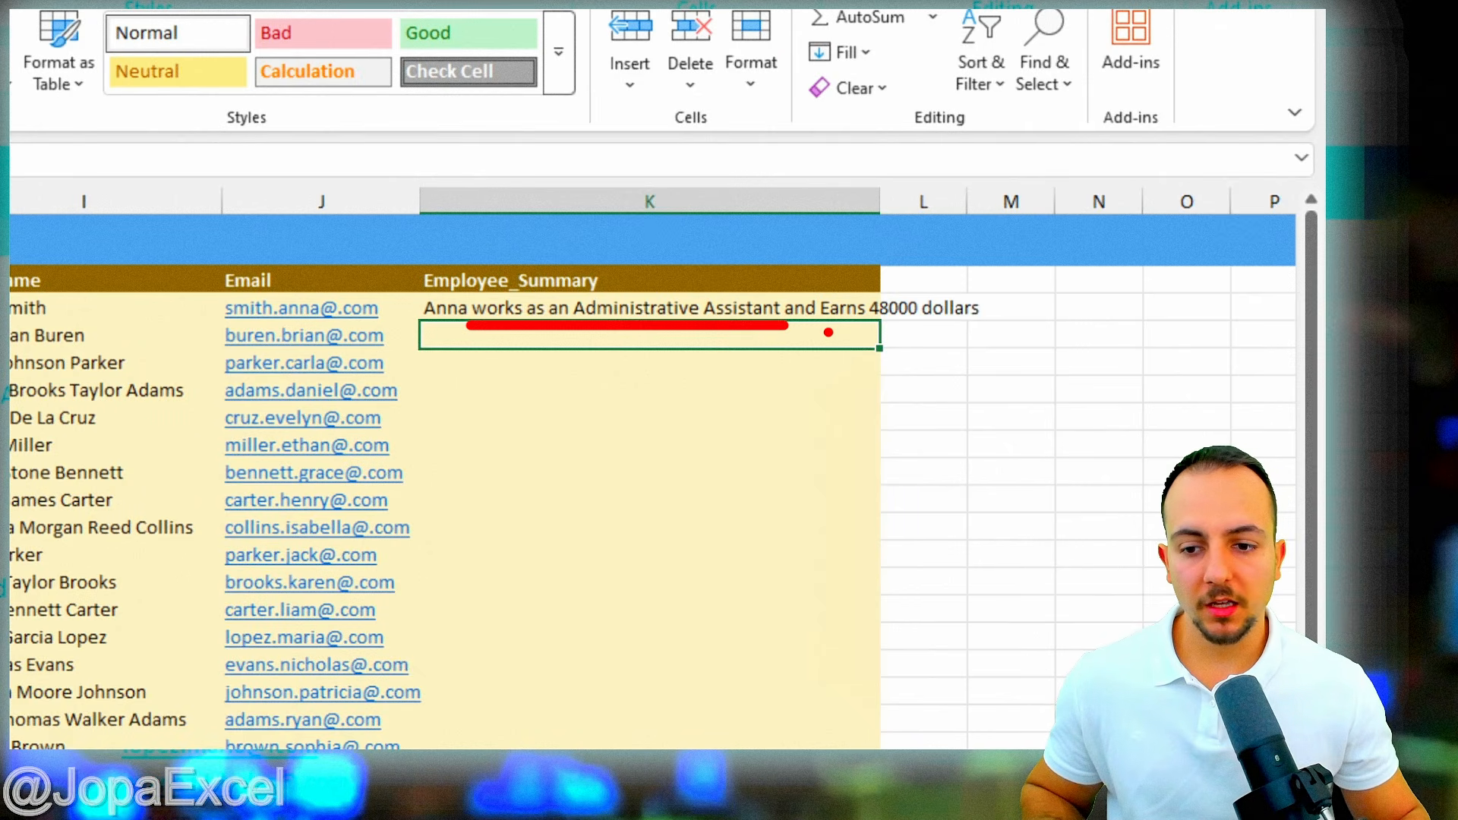
drag(818, 331, 964, 331)
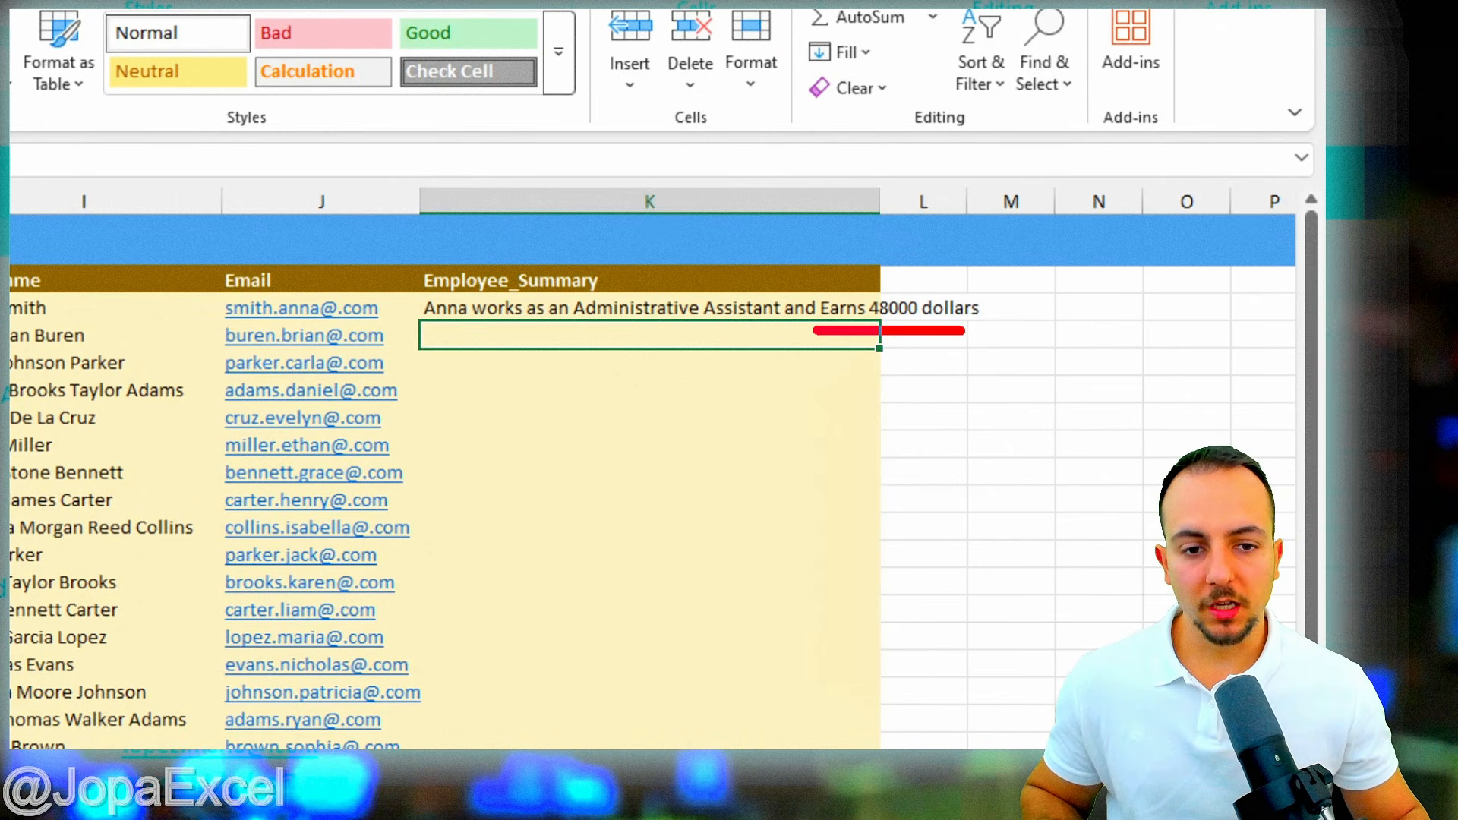
- Revise K2 to end 'Earns US$ 48000 per year' and widen column K to fit
click(768, 306)
key(F2)
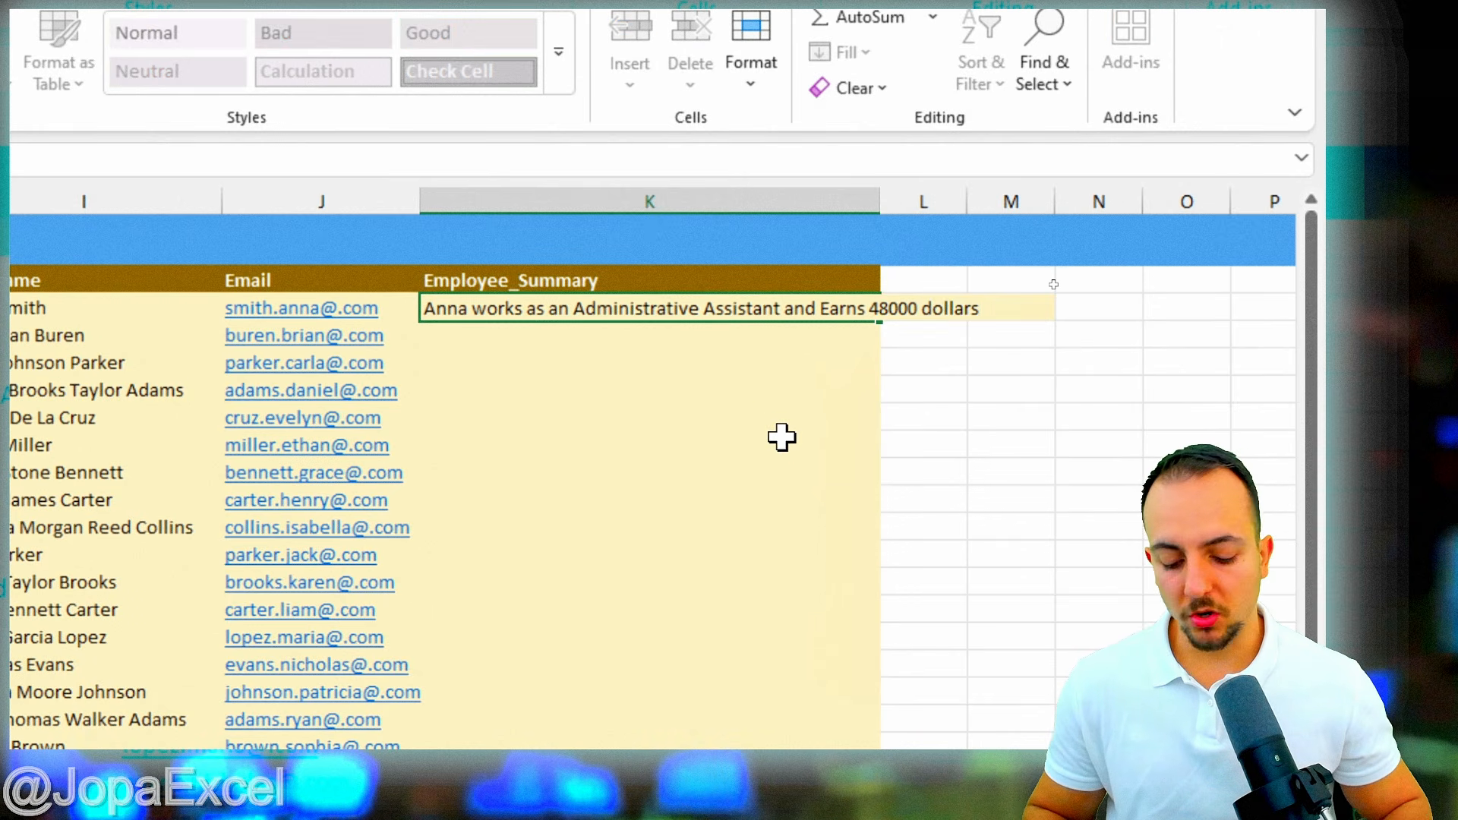
text(per)
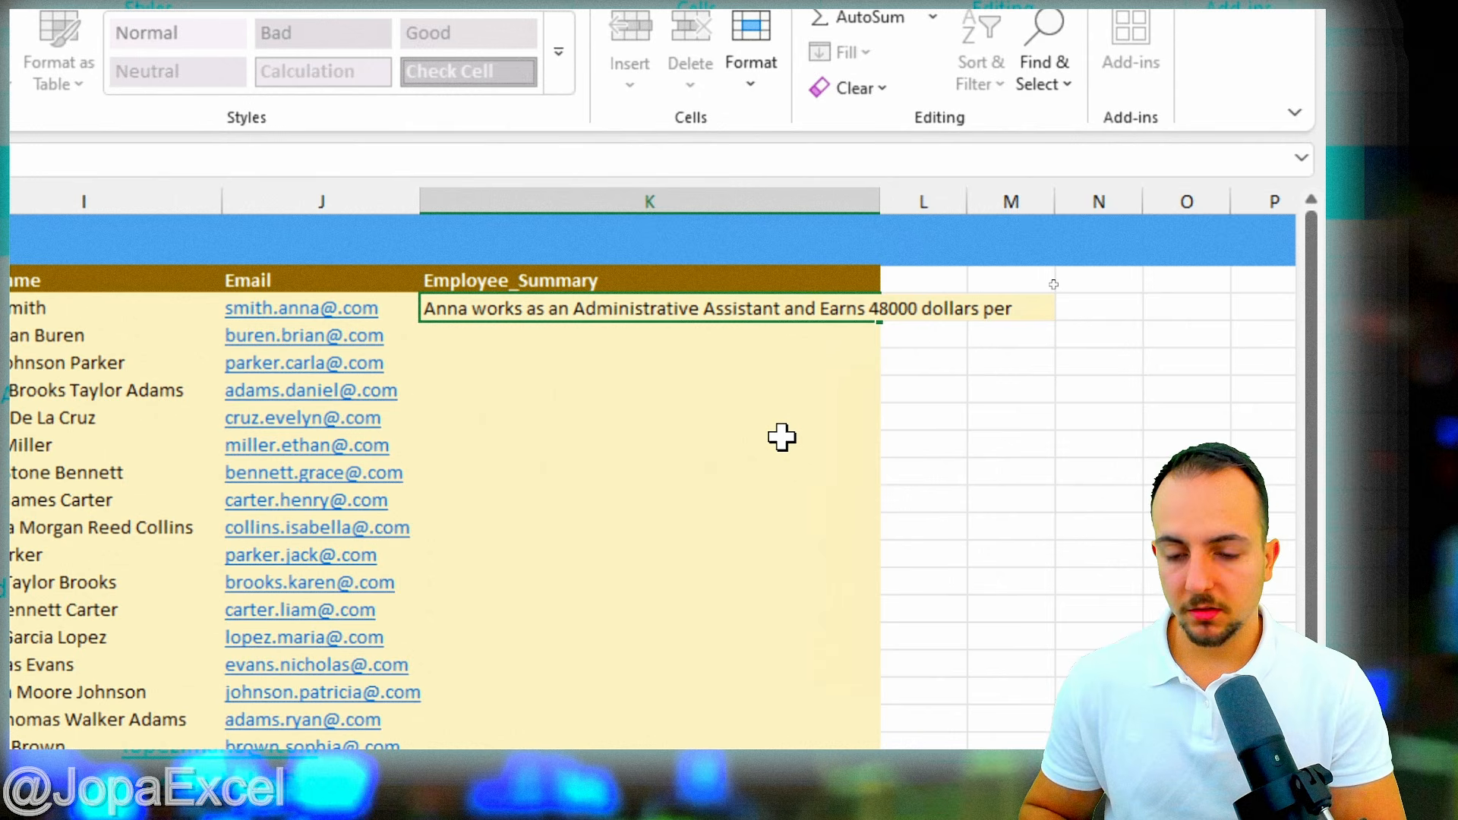
text( year)
key(Return)
key(Up)
key(F2)
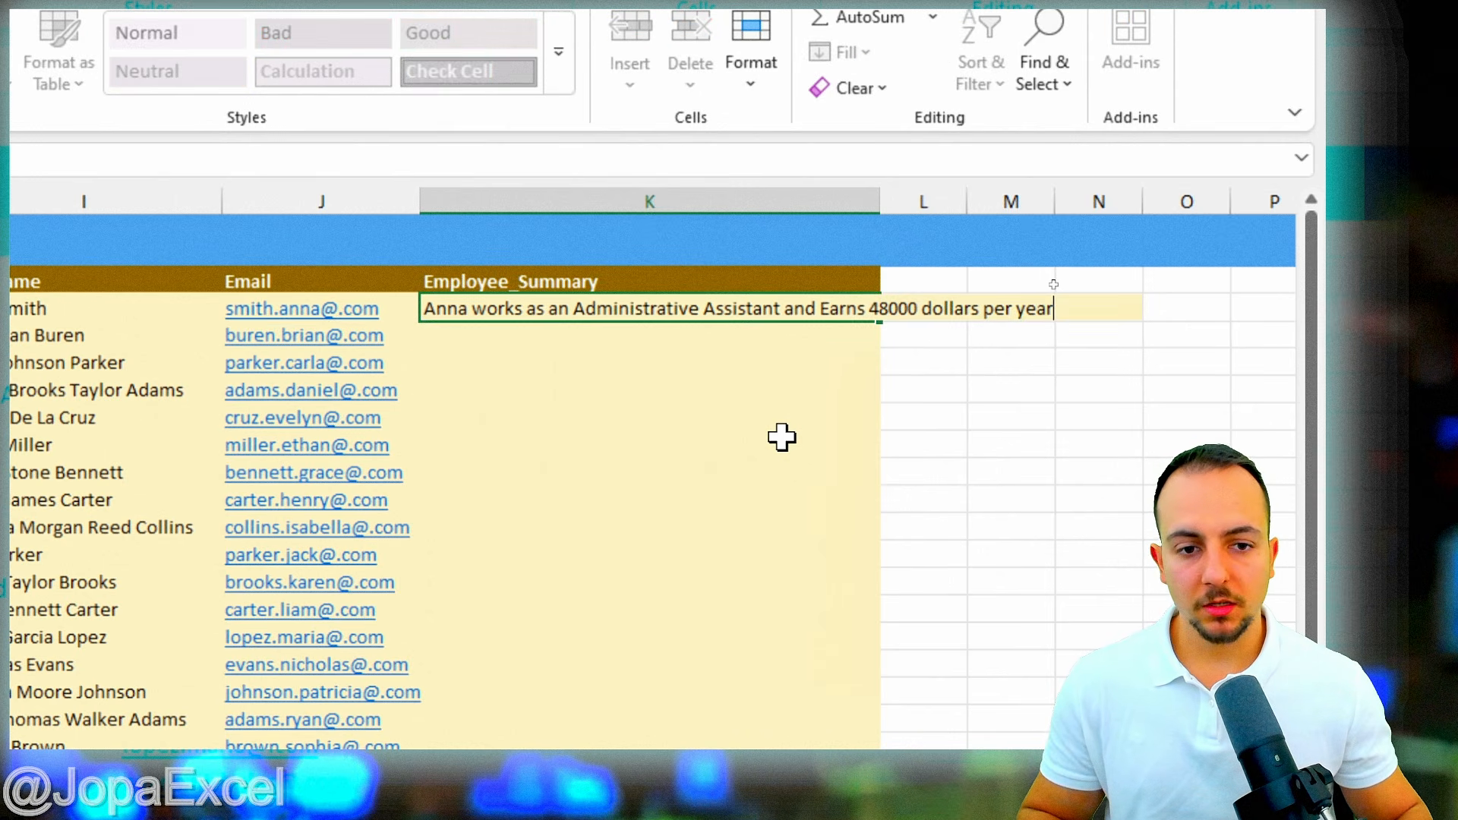
double_click(950, 309)
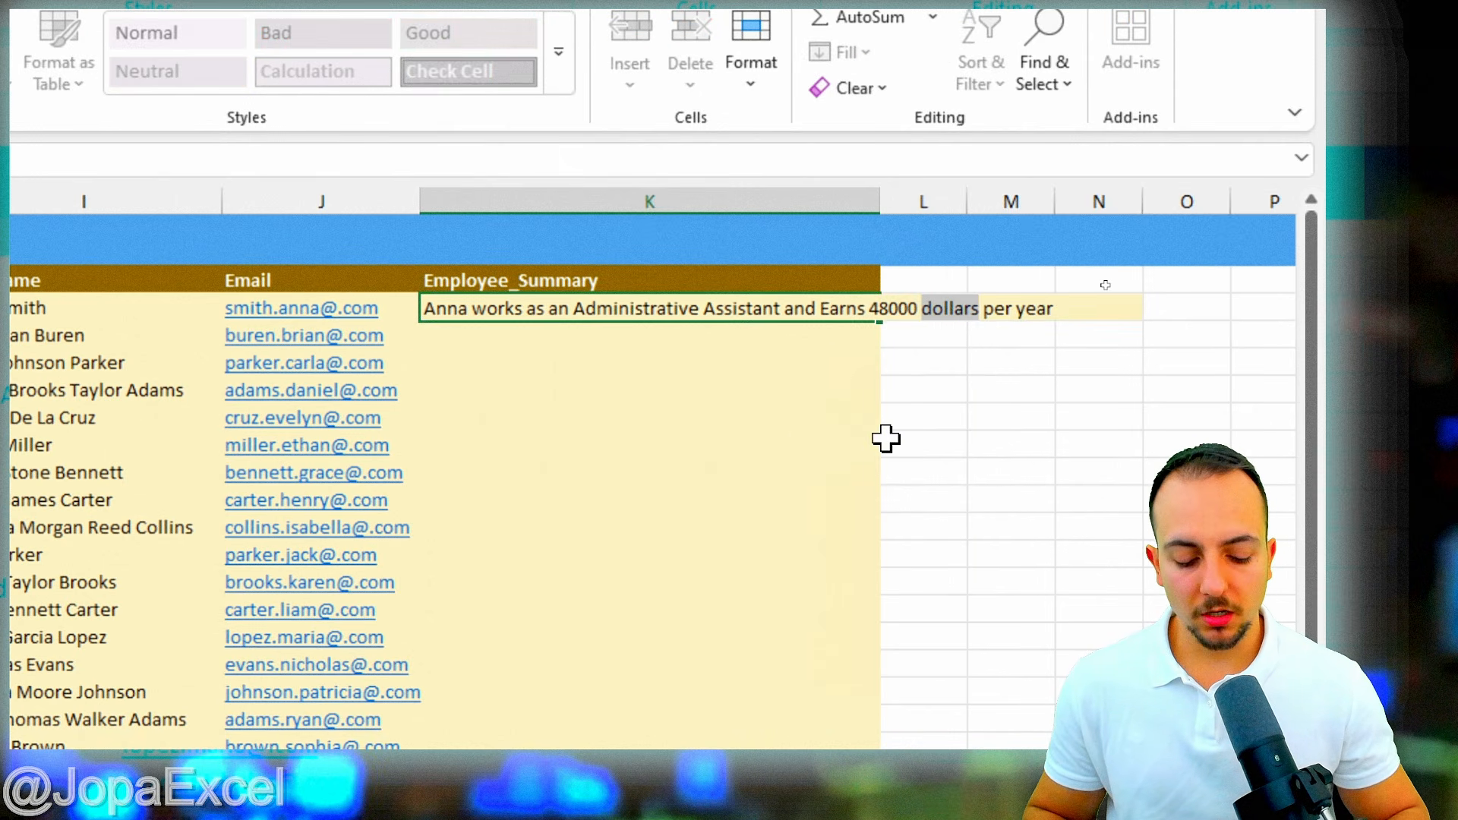
key(Delete)
key(Delete)
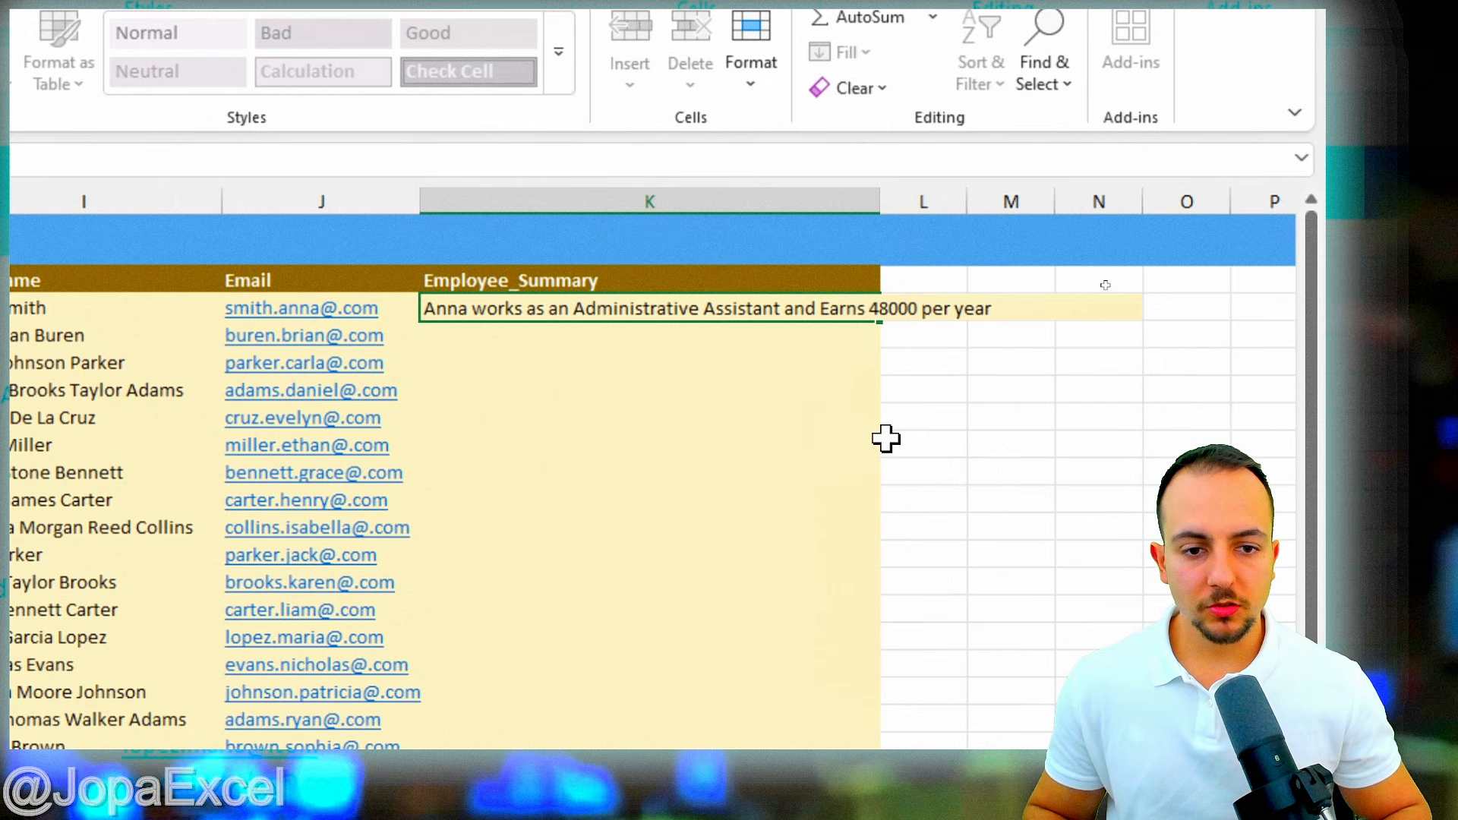
key(ctrl+Left)
text(U)
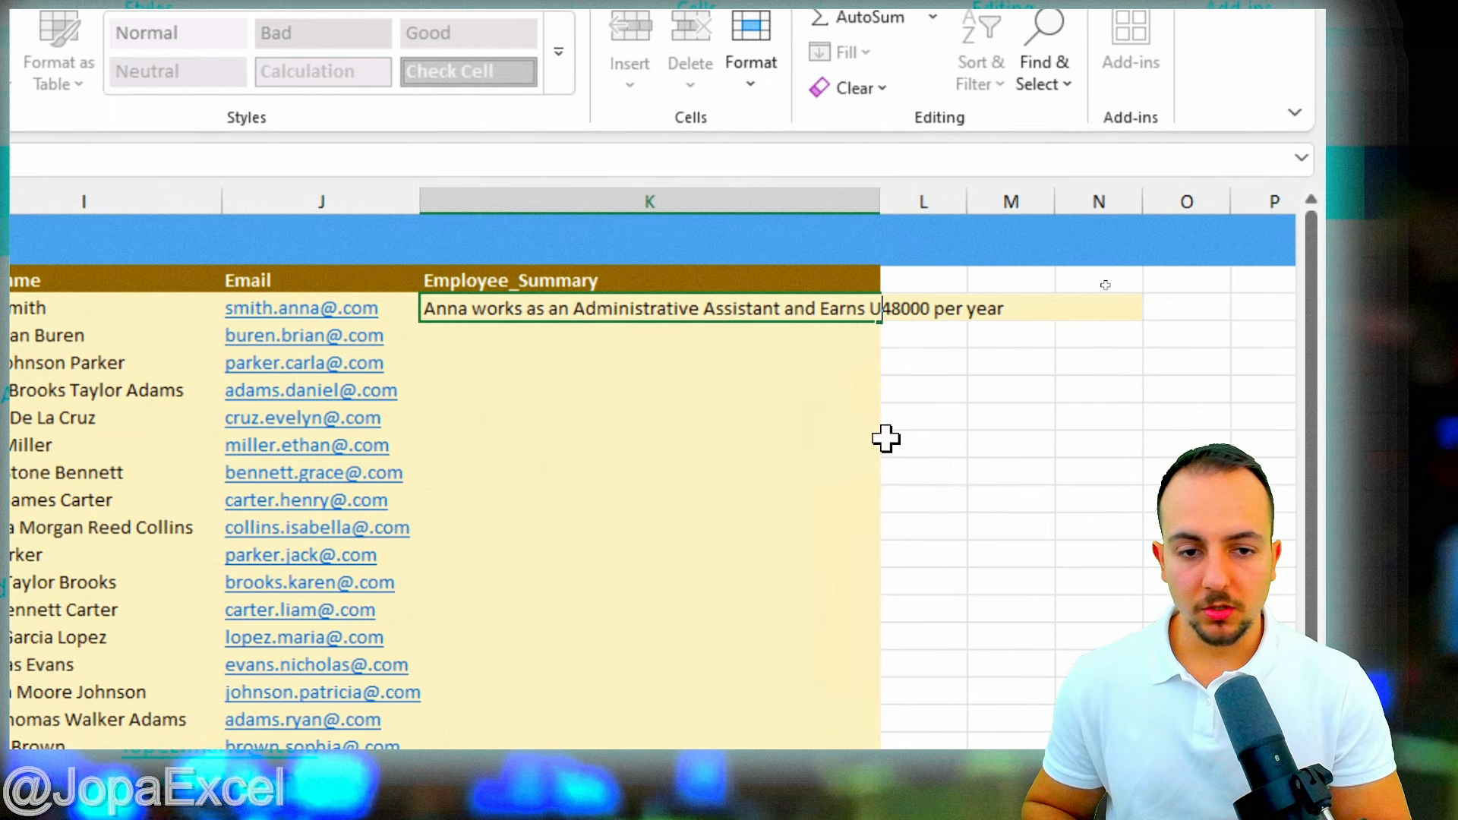
text(S$)
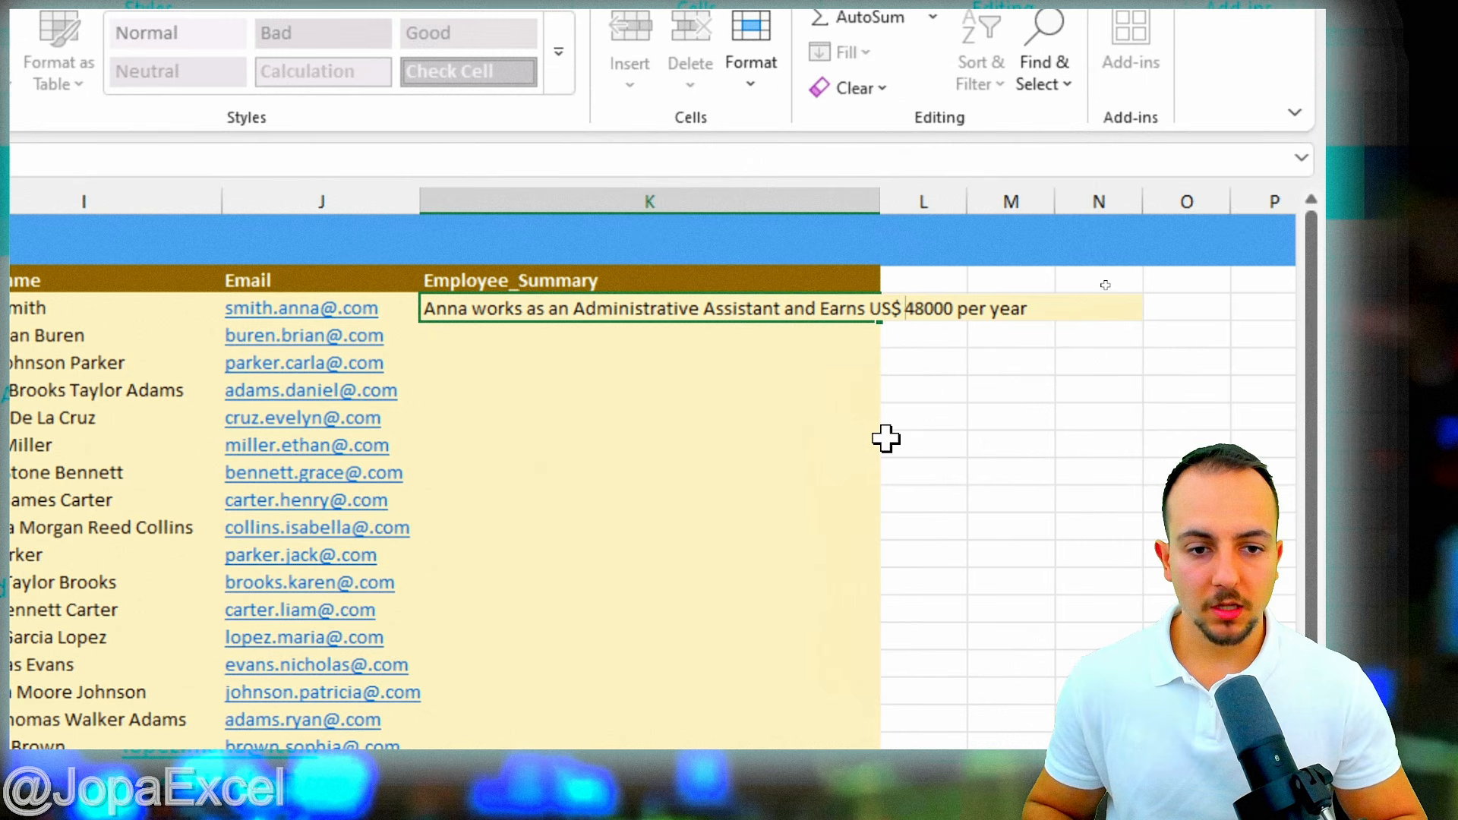
key(Return)
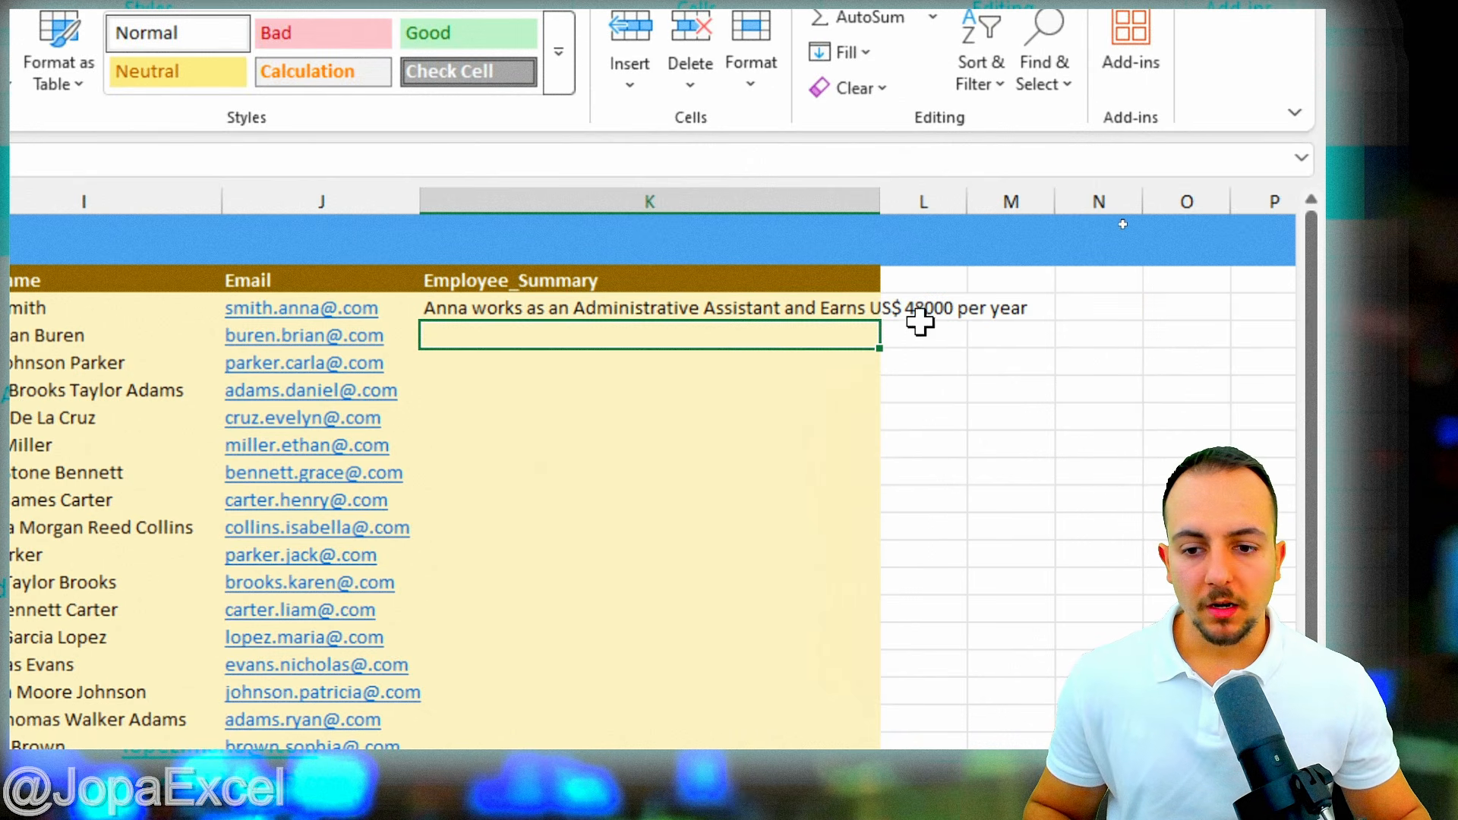
drag(880, 196, 1068, 210)
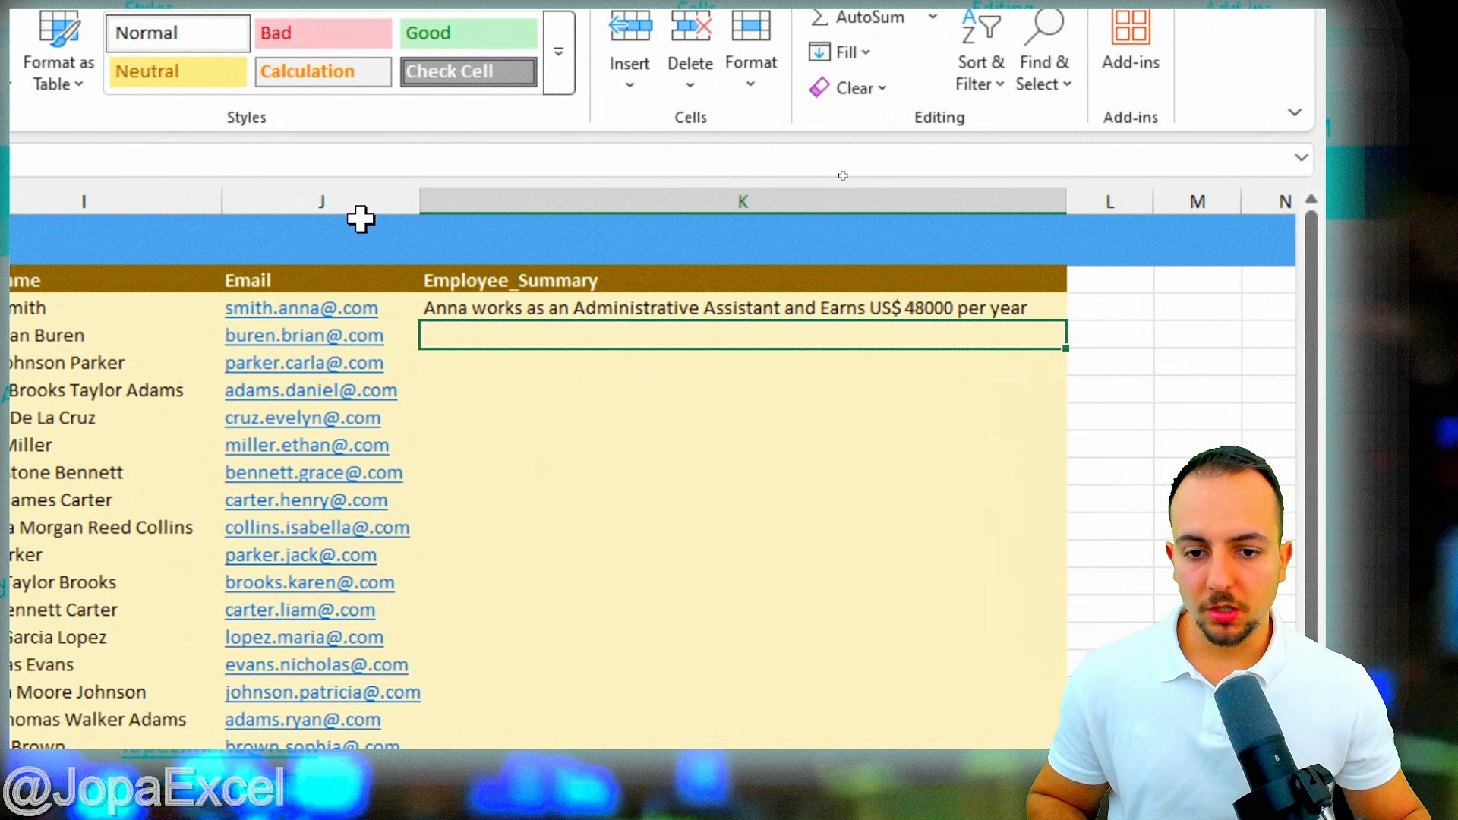
- Flash Fill Employee_Summary from Anna's example and scroll through the garbled results
key(ctrl+e)
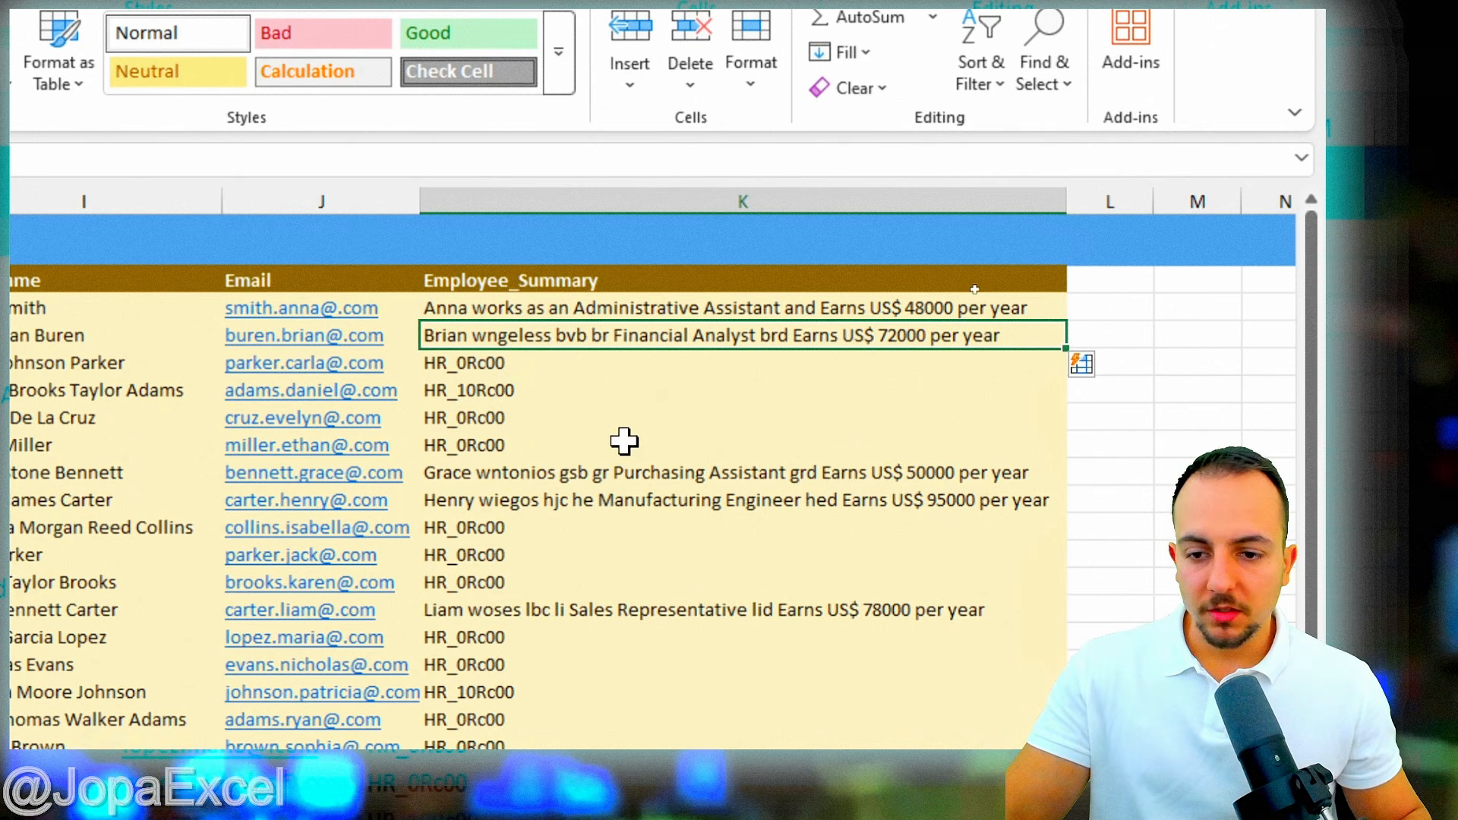
scroll(707, 561, down, 4)
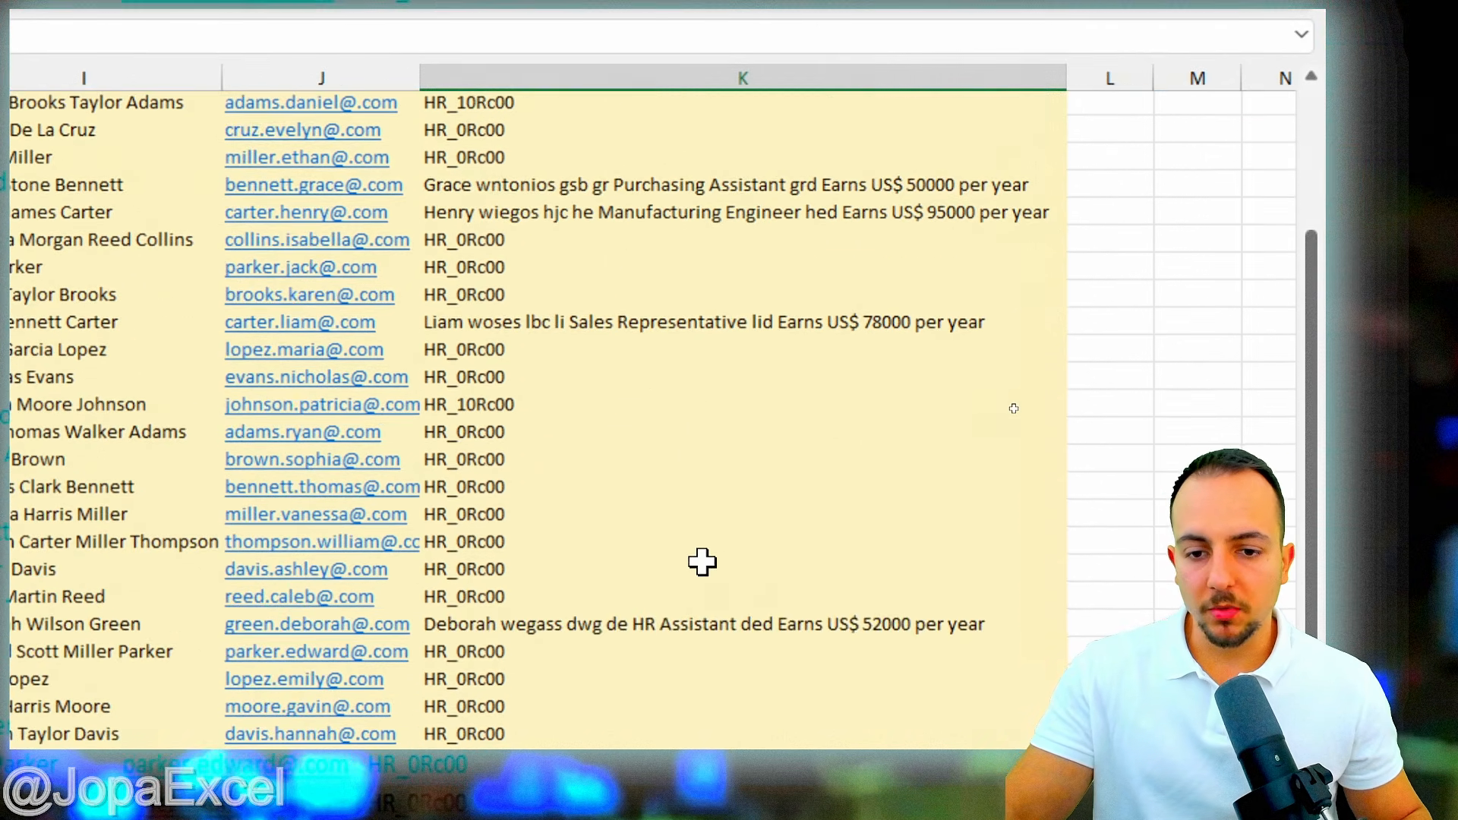
scroll(706, 561, up, 4)
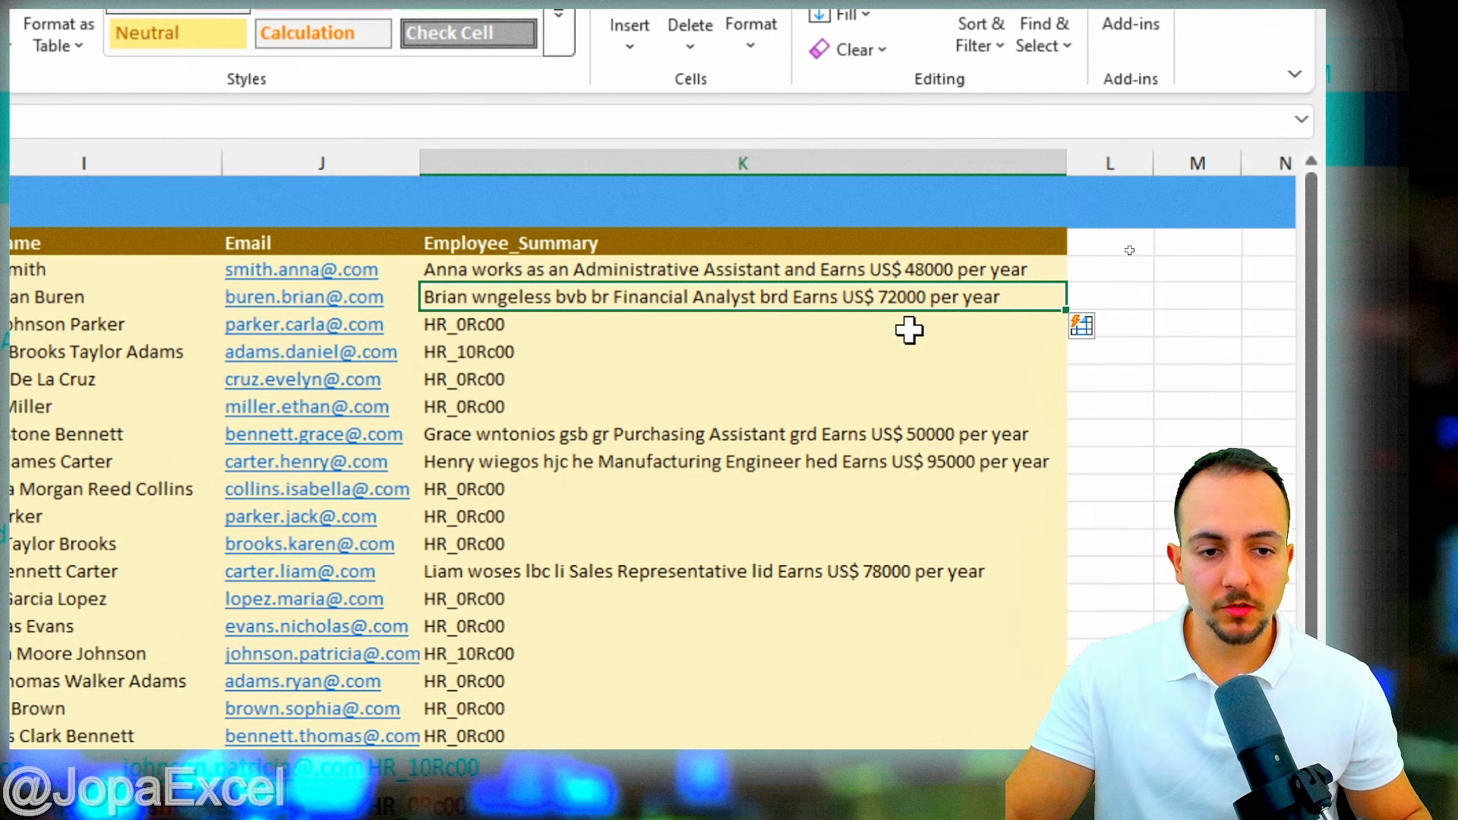
- Correct Brian's garbled K3 summary to the 'works as an … and Earns' pattern
double_click(524, 293)
double_click(524, 293)
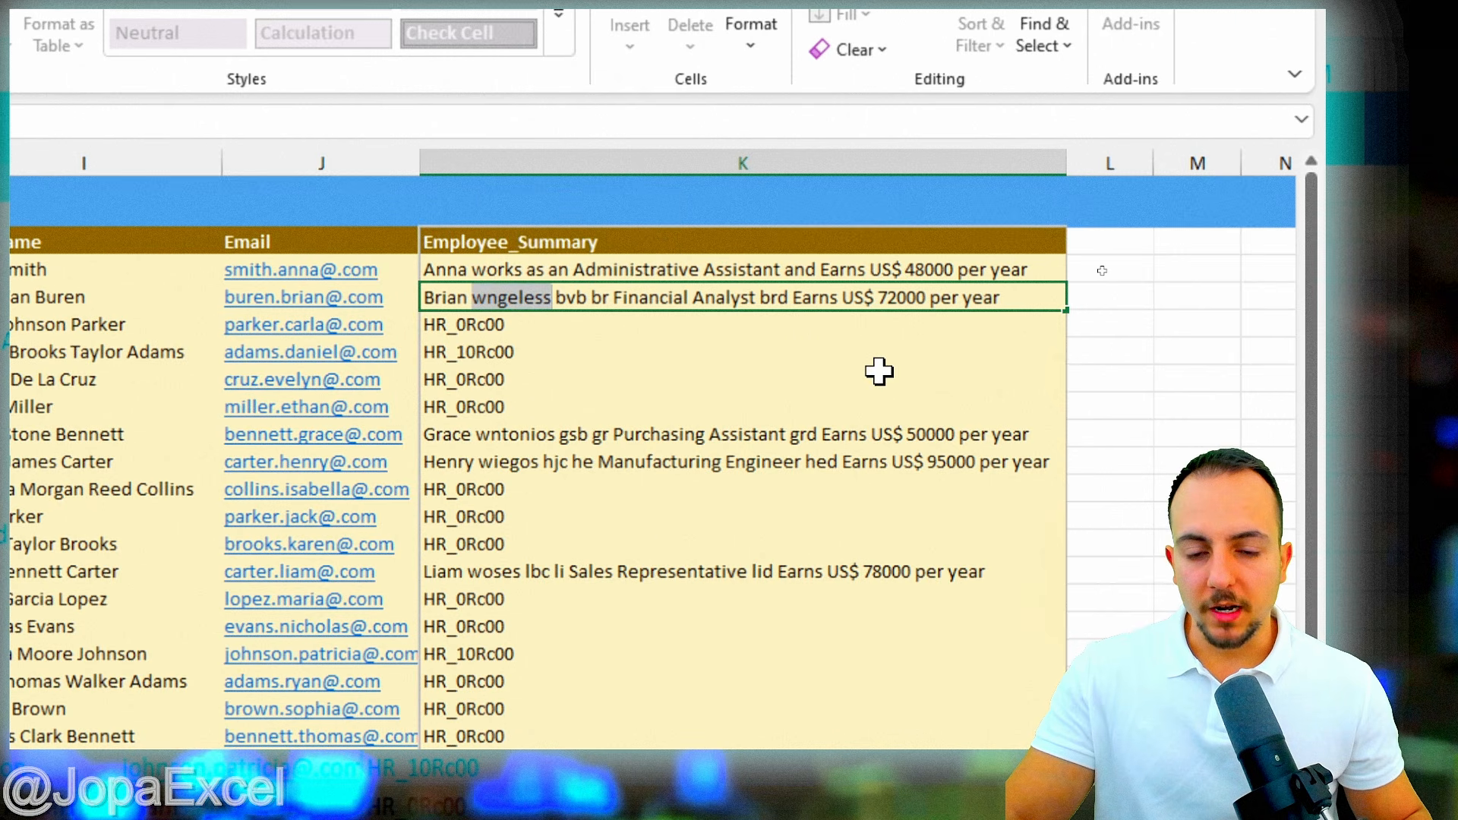
text(w)
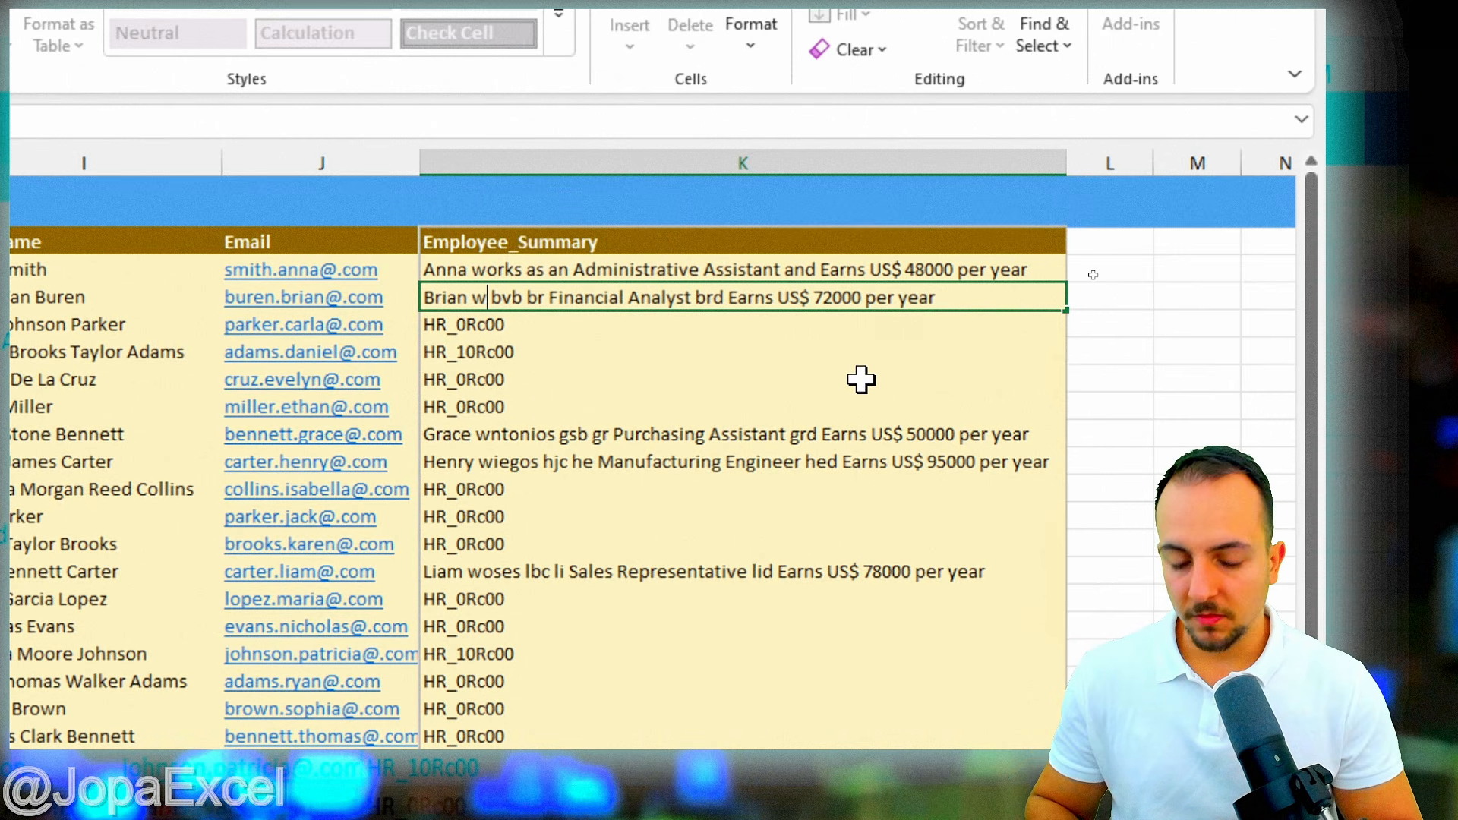
text(orks as)
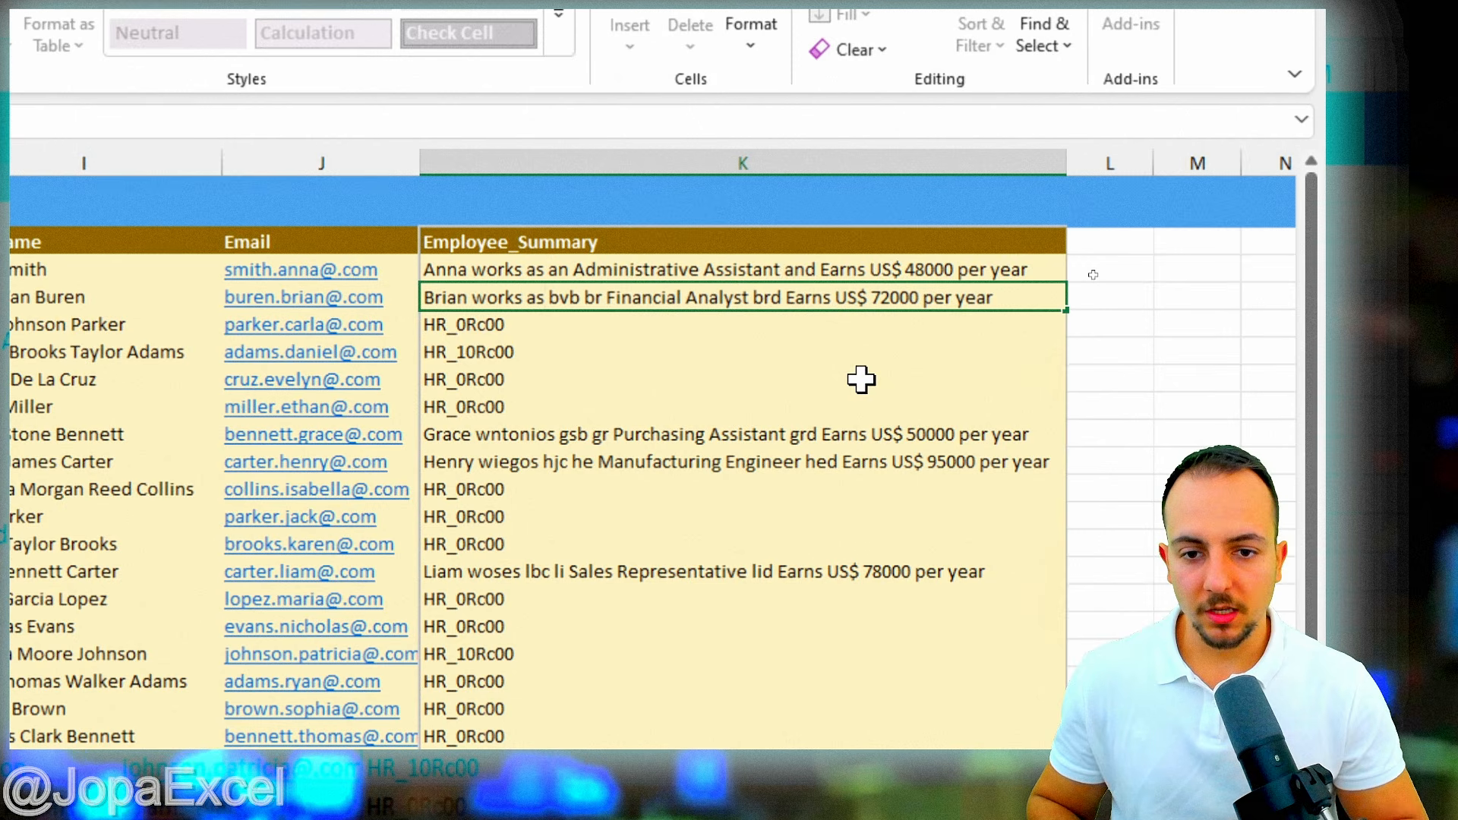
drag(550, 298, 610, 298)
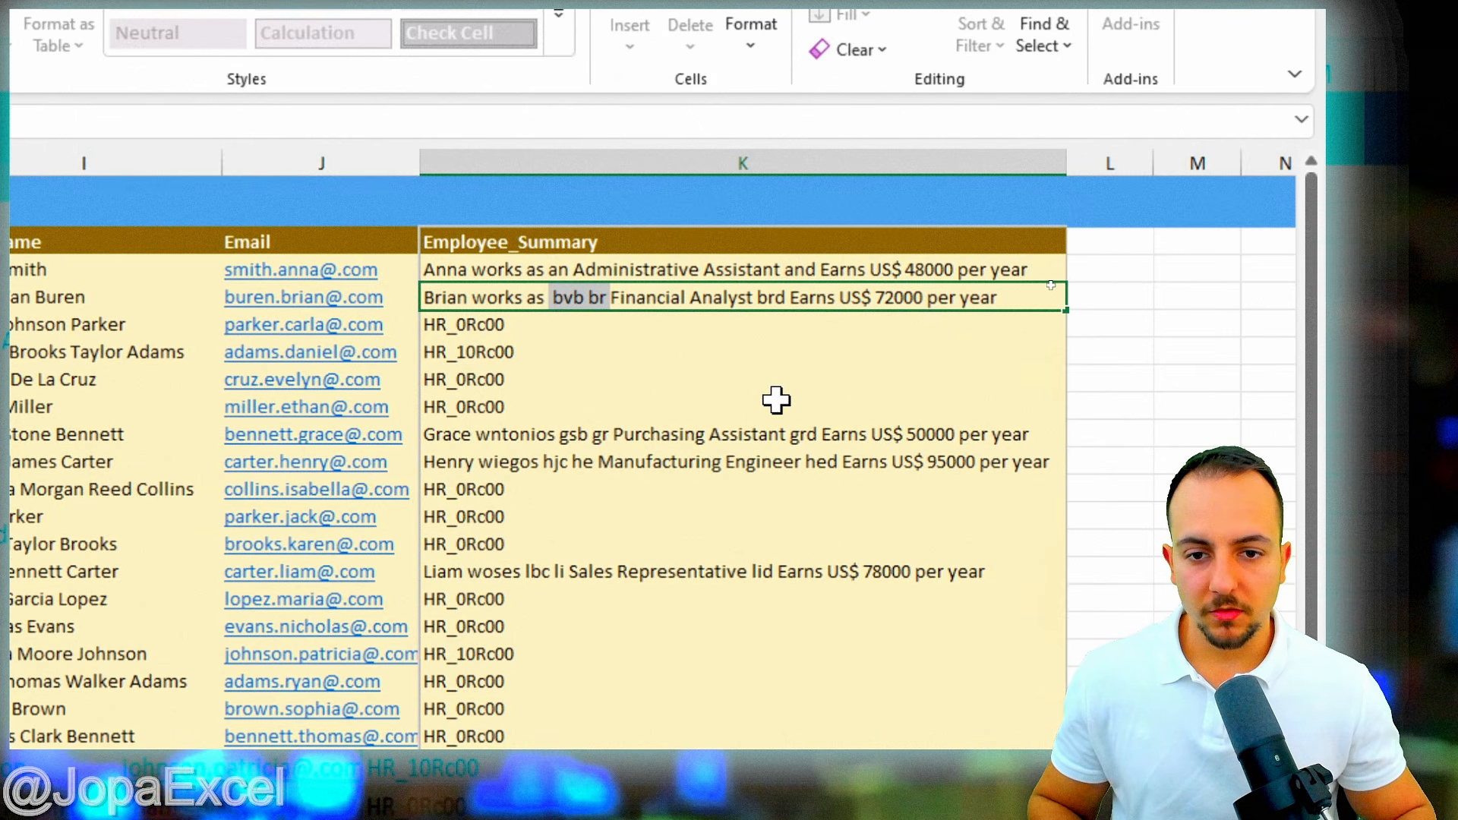
text(an)
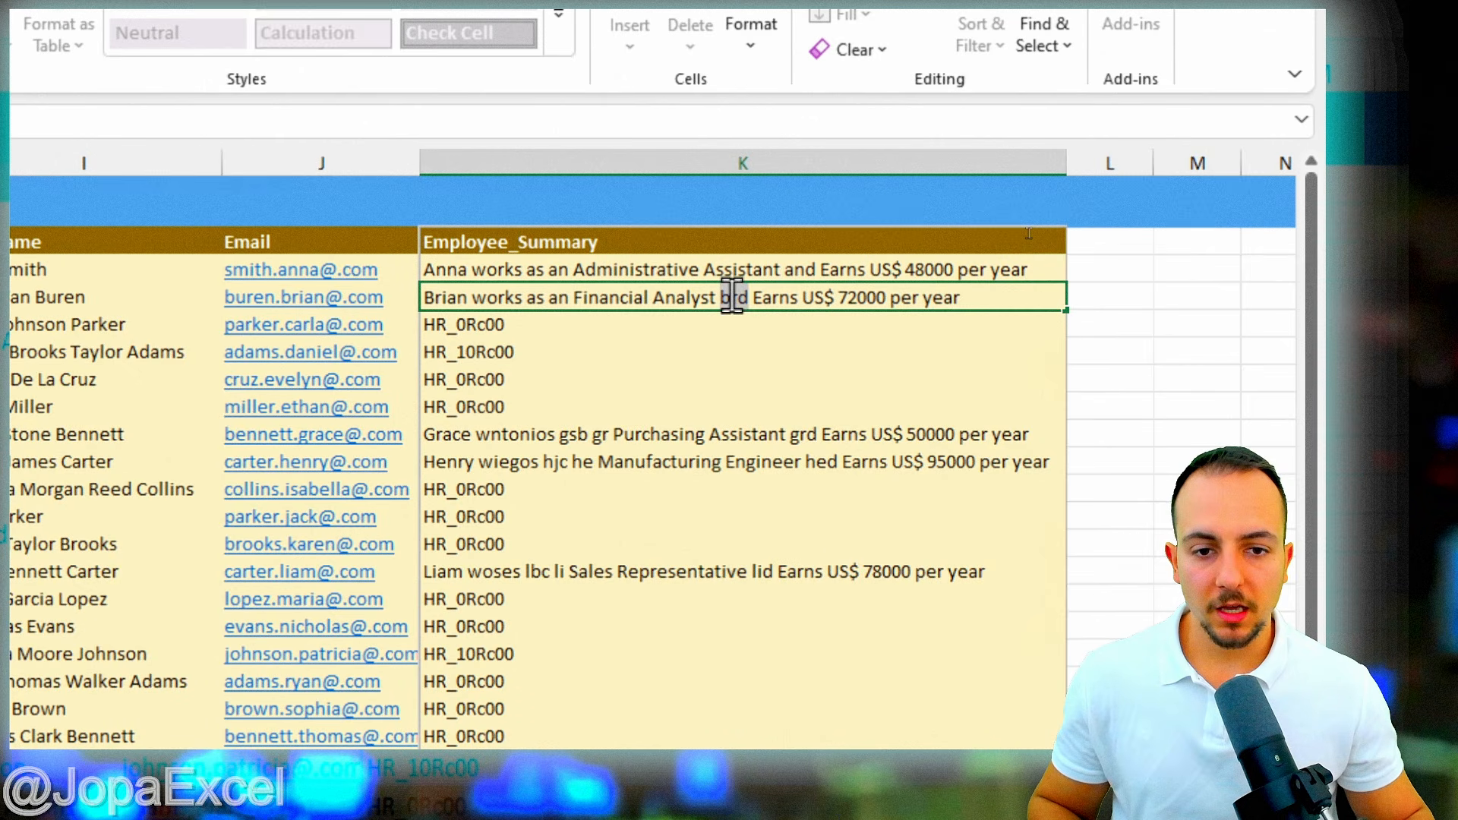
text(and)
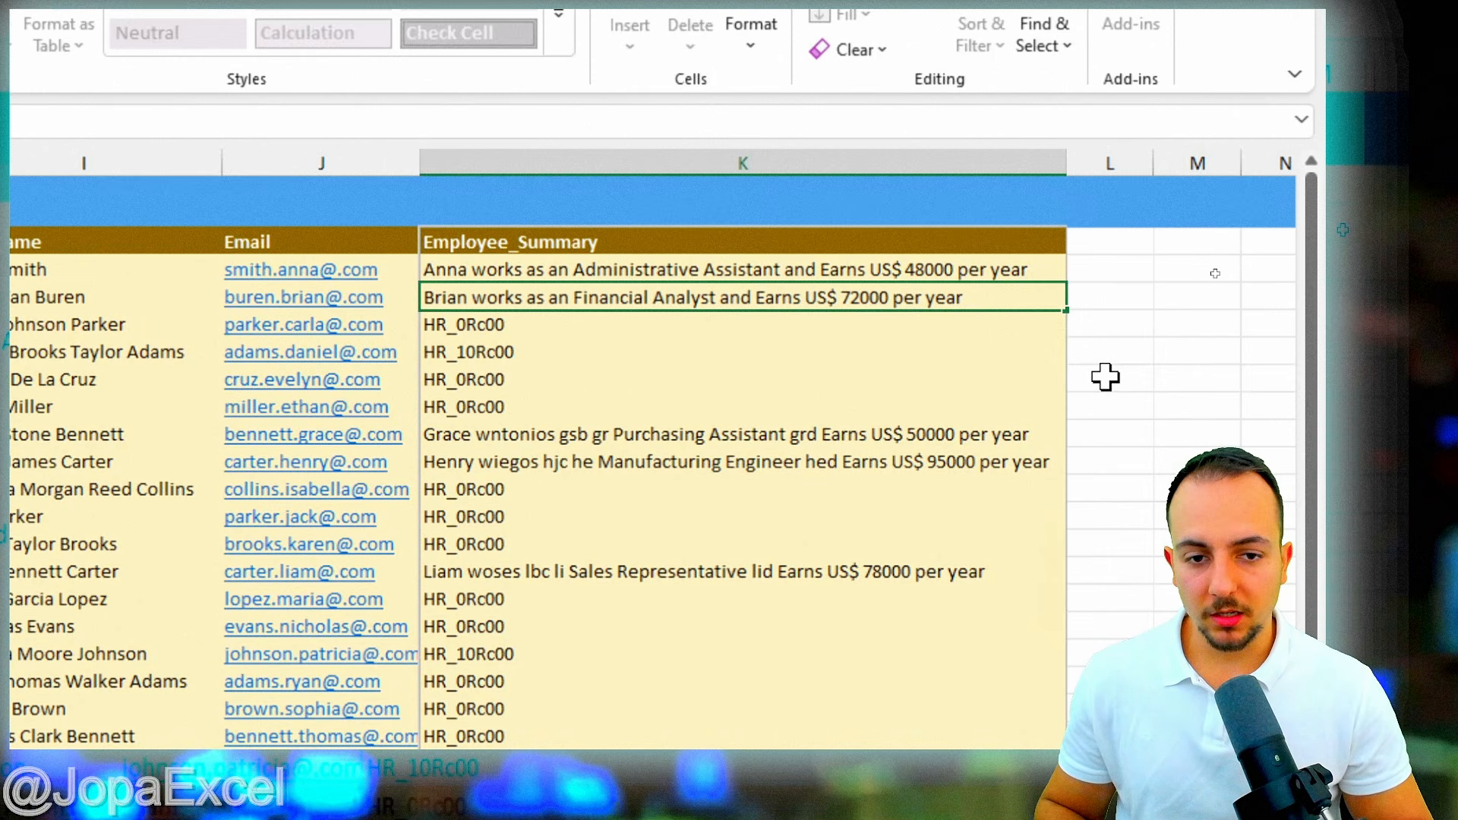
key(Return)
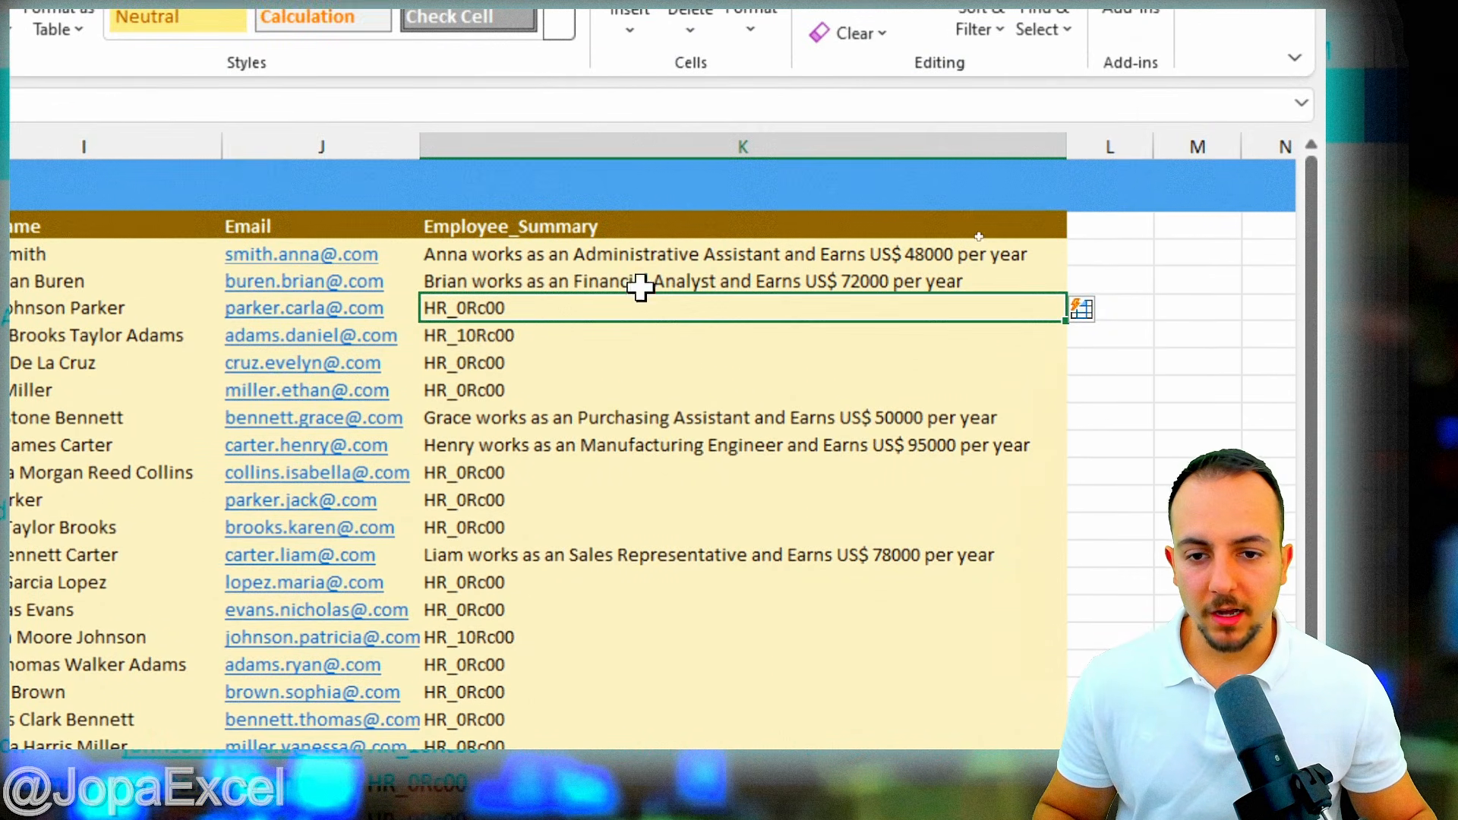
- Replace K4's HR_0Rc00 with the employee's Marketing Coordinator, US$ 85000 summary, then Flash Fill remaining rows
click(477, 295)
drag(416, 283, 545, 326)
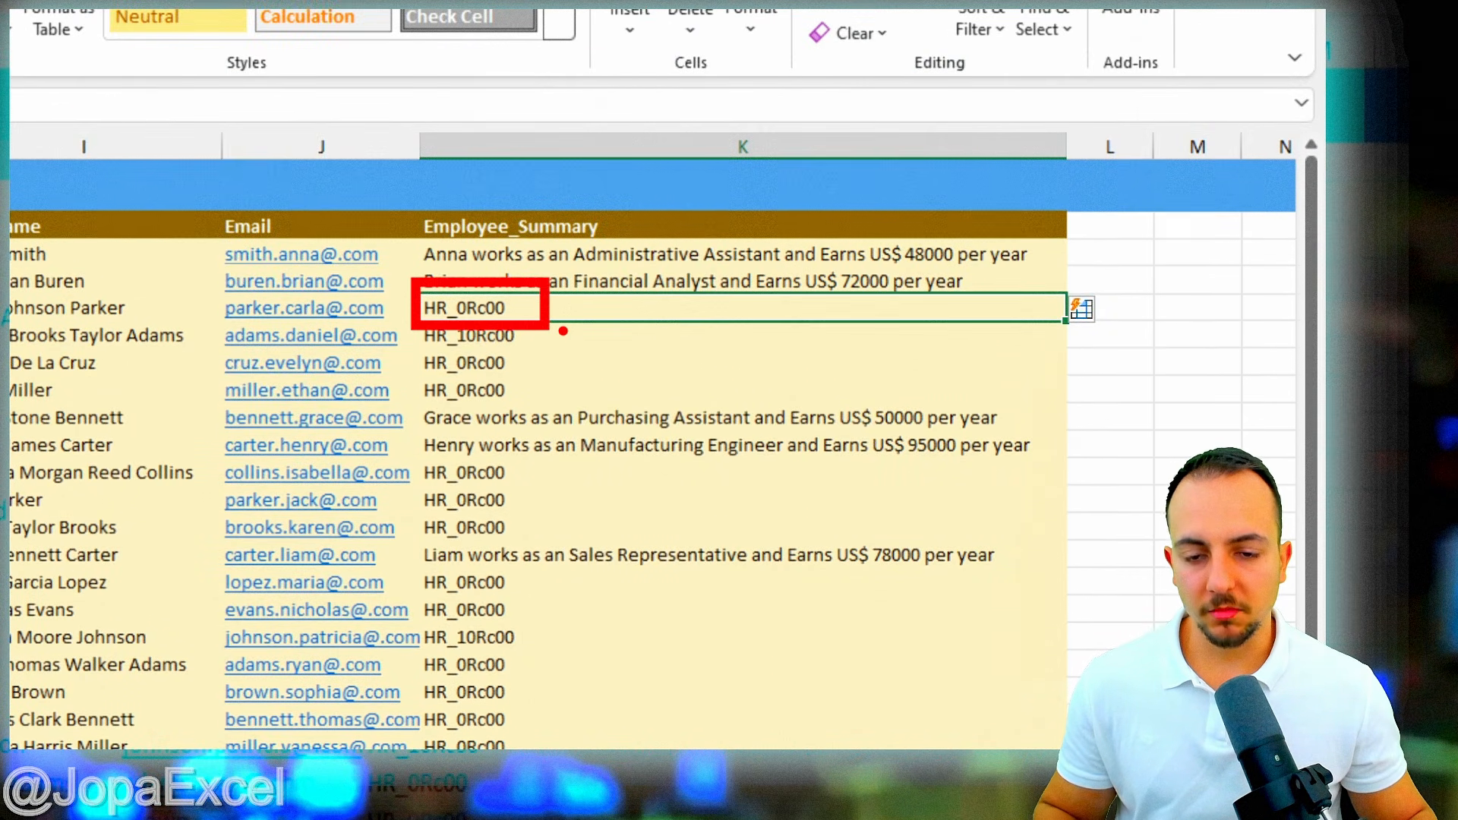
key(Escape)
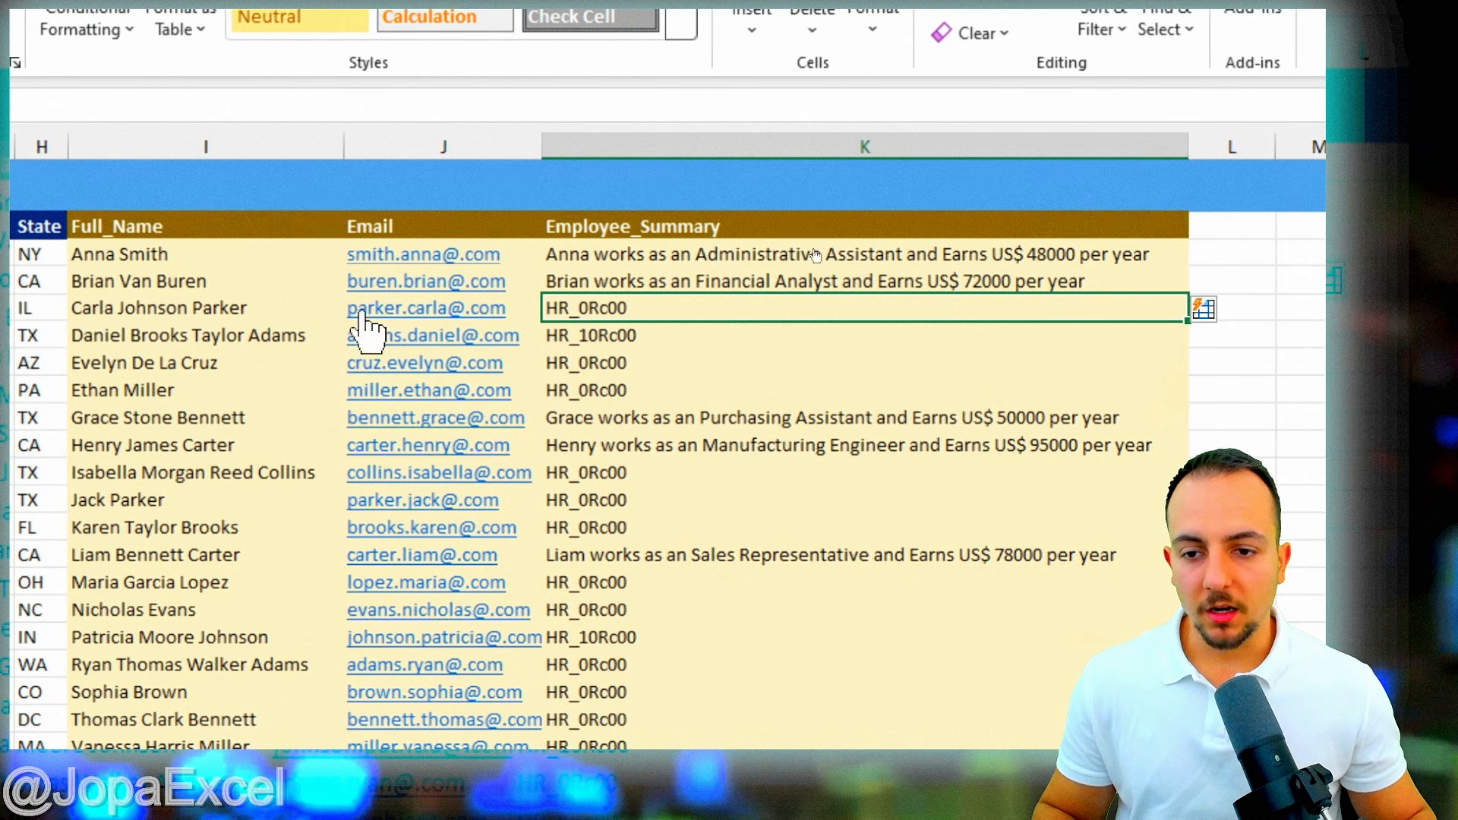
double_click(651, 301)
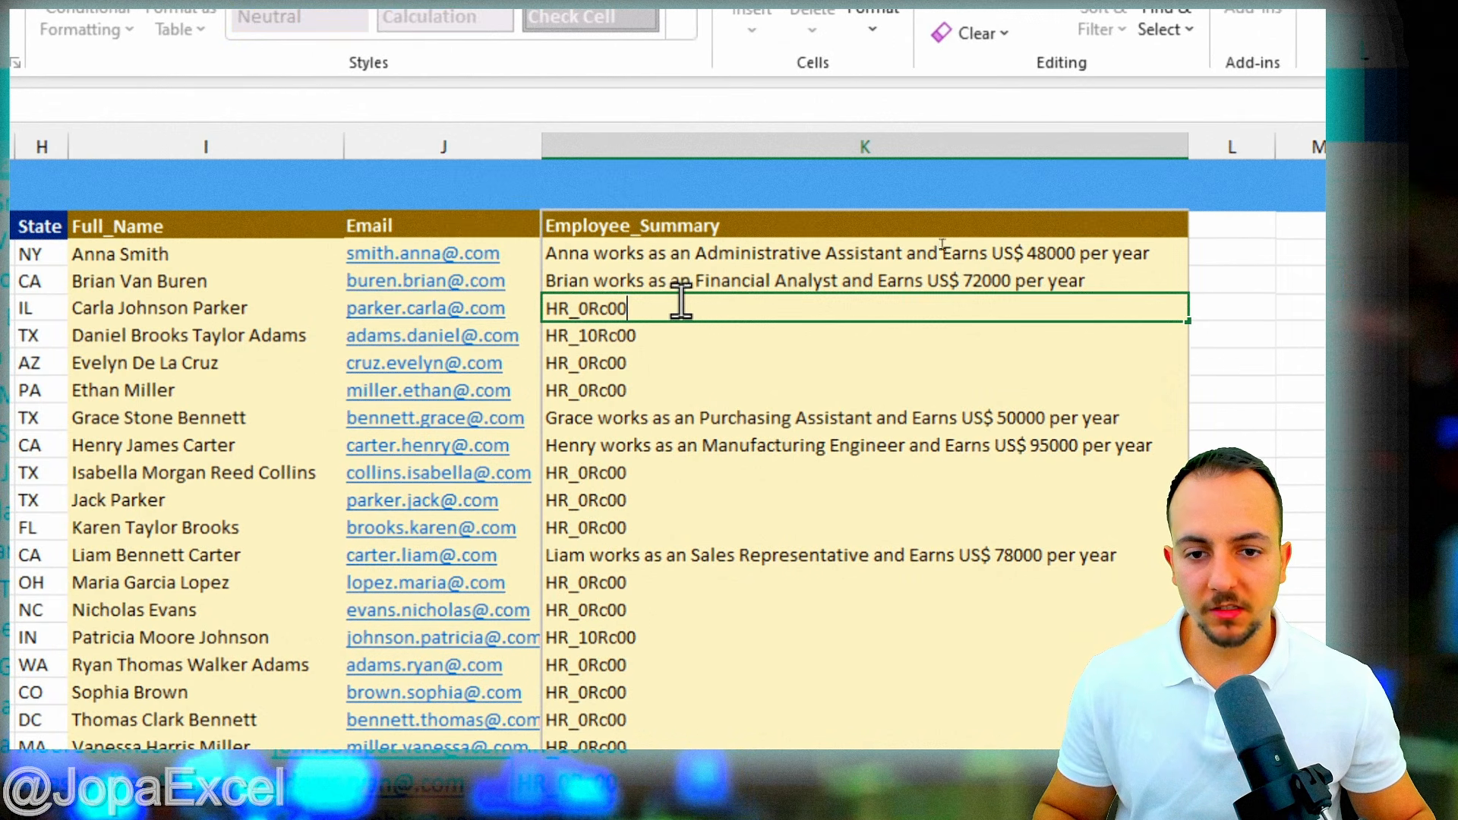
drag(682, 301, 540, 304)
text(C)
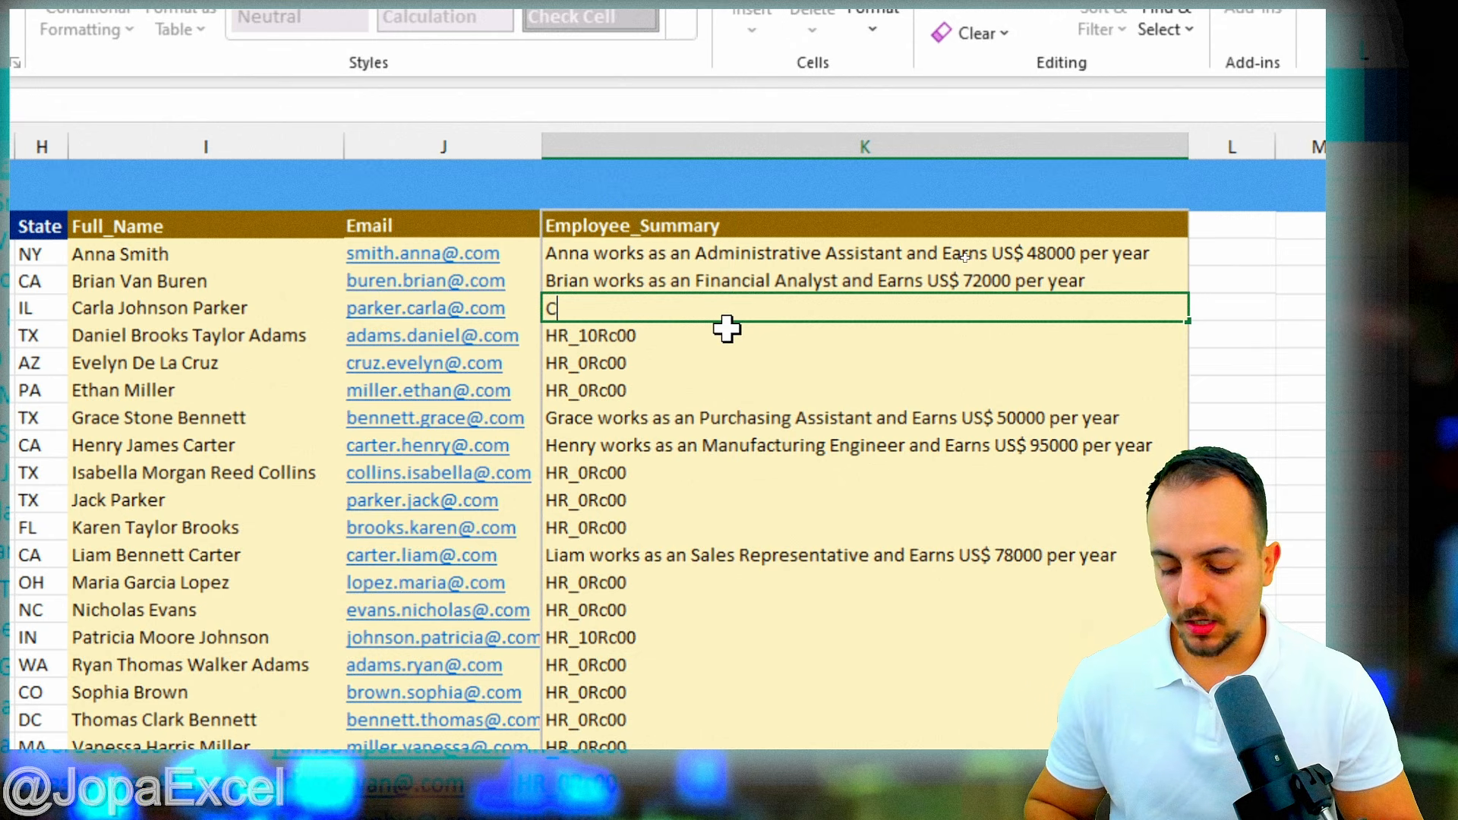
text(arla works as an)
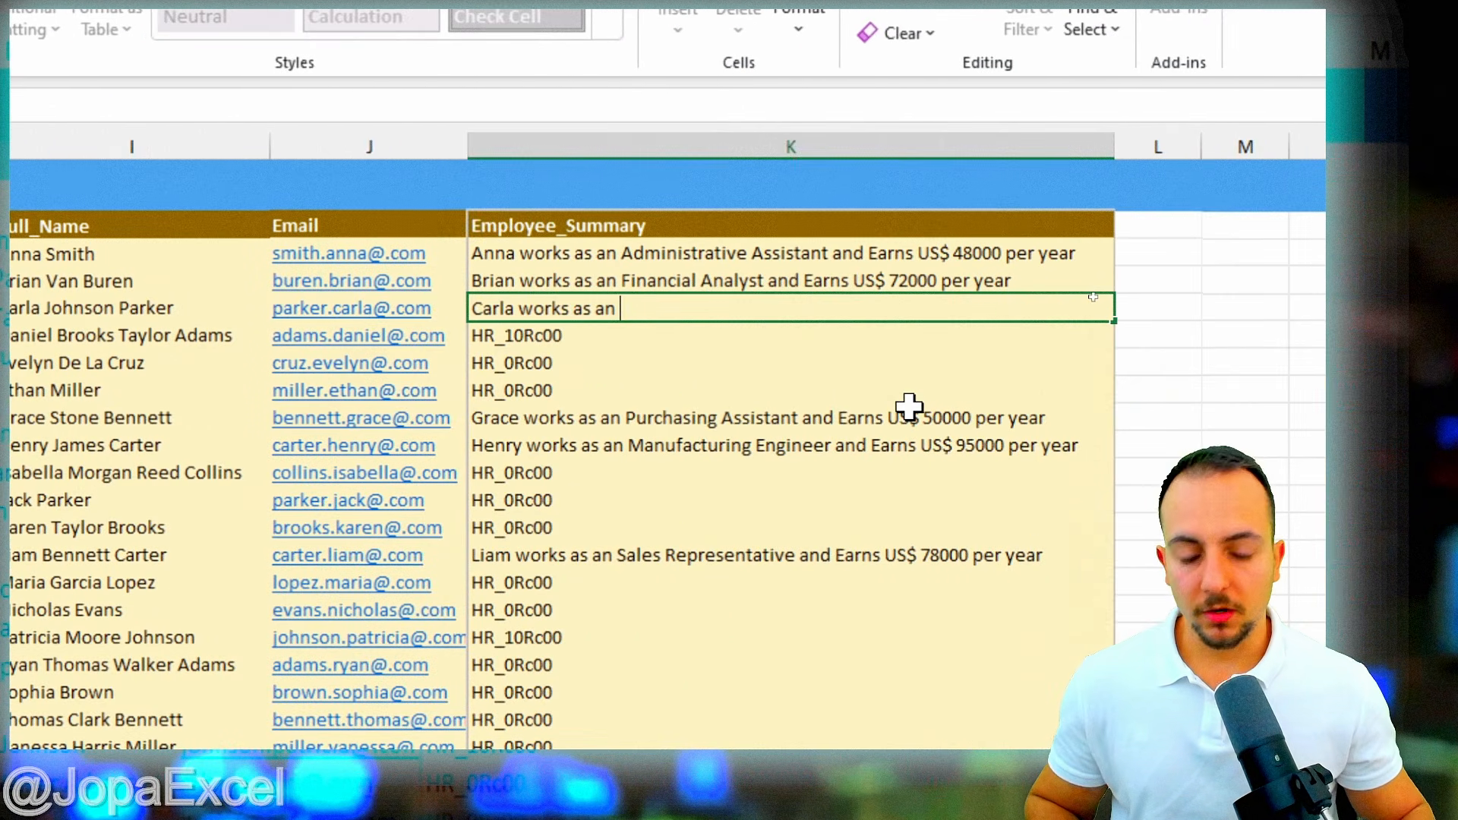
text(Marketing Coo)
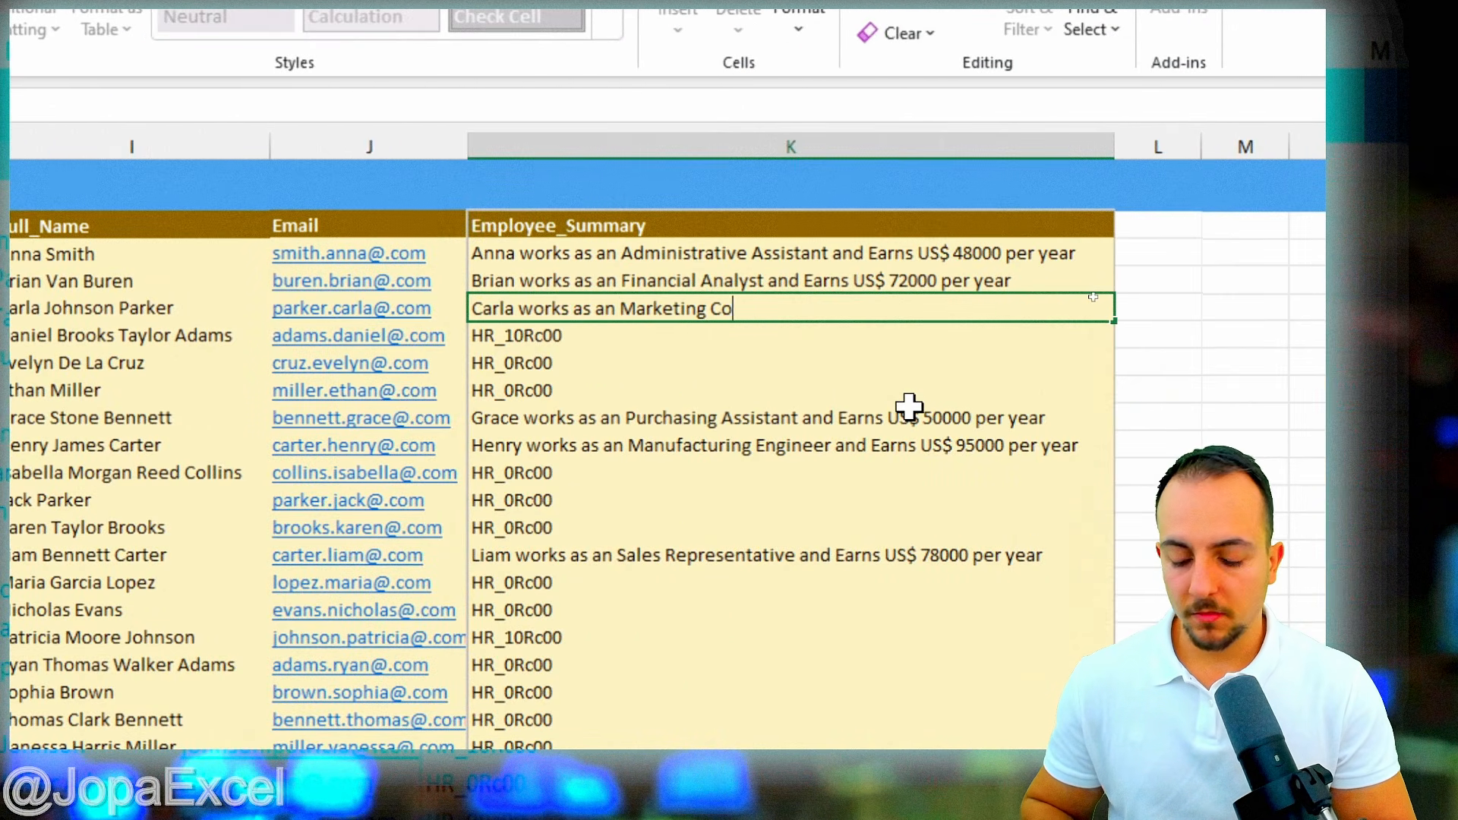
text(rdinator)
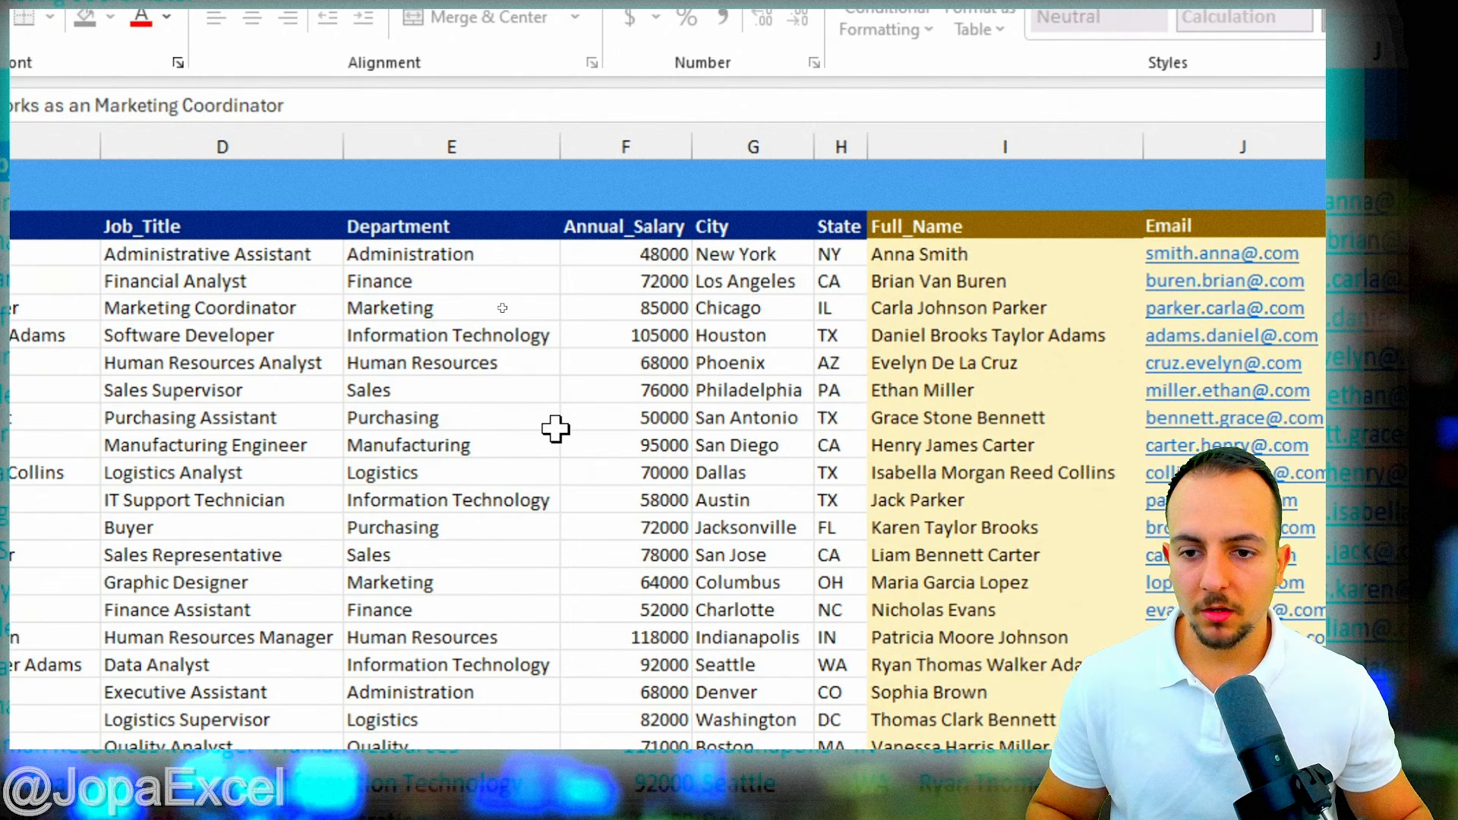
text(arla wo)
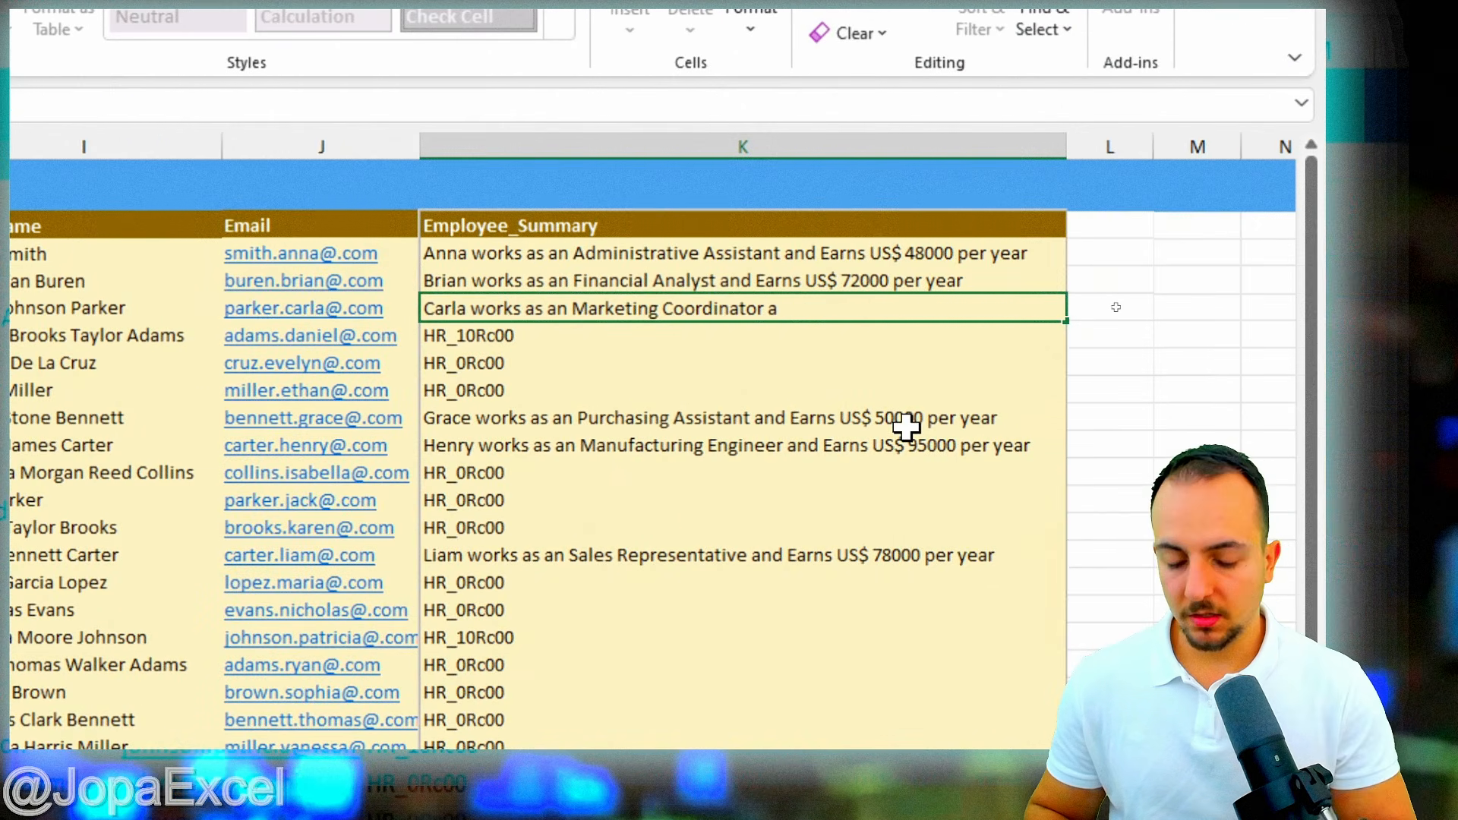
text(nd Earns)
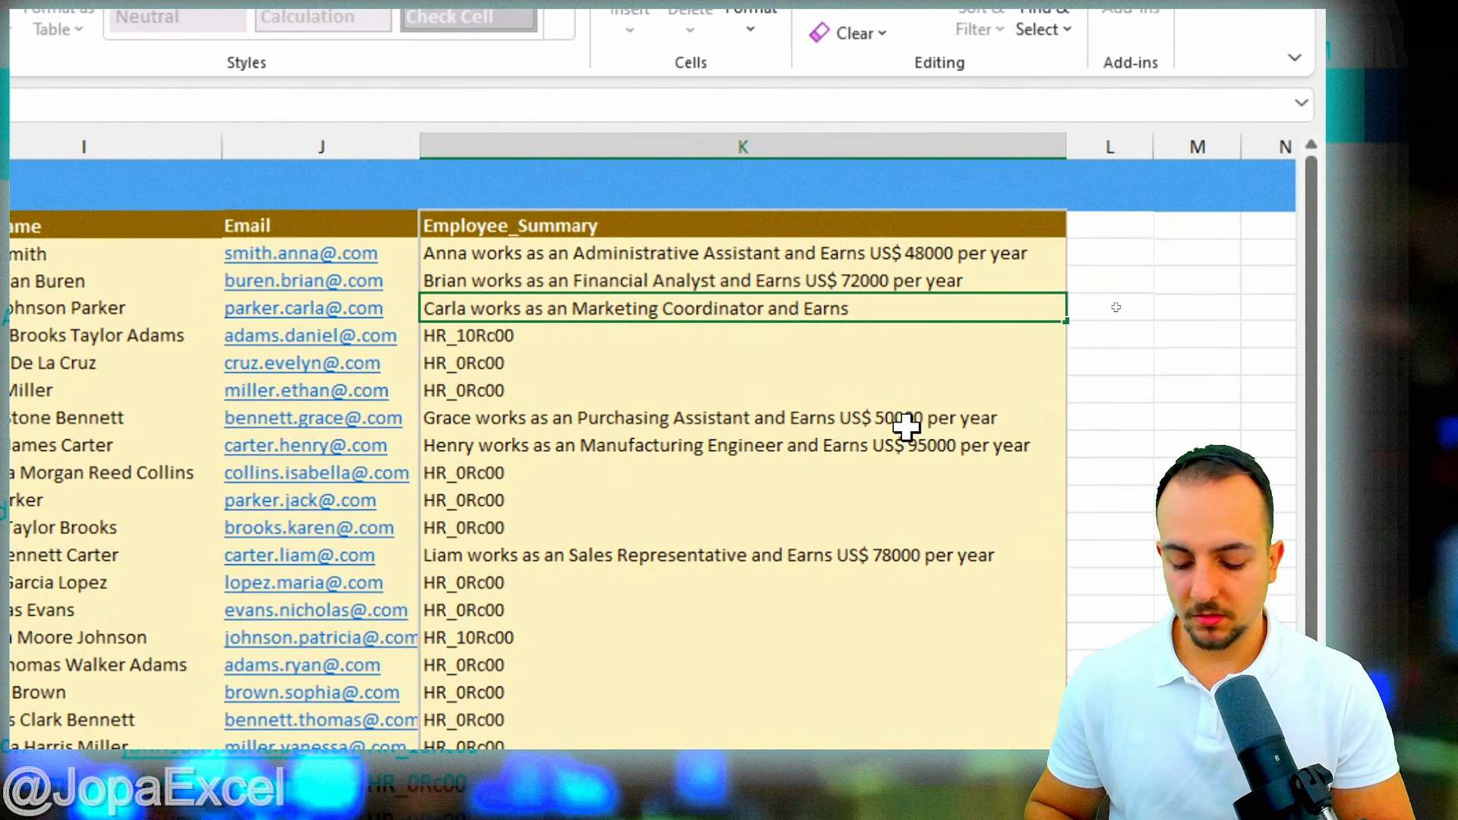
text( US$ 85)
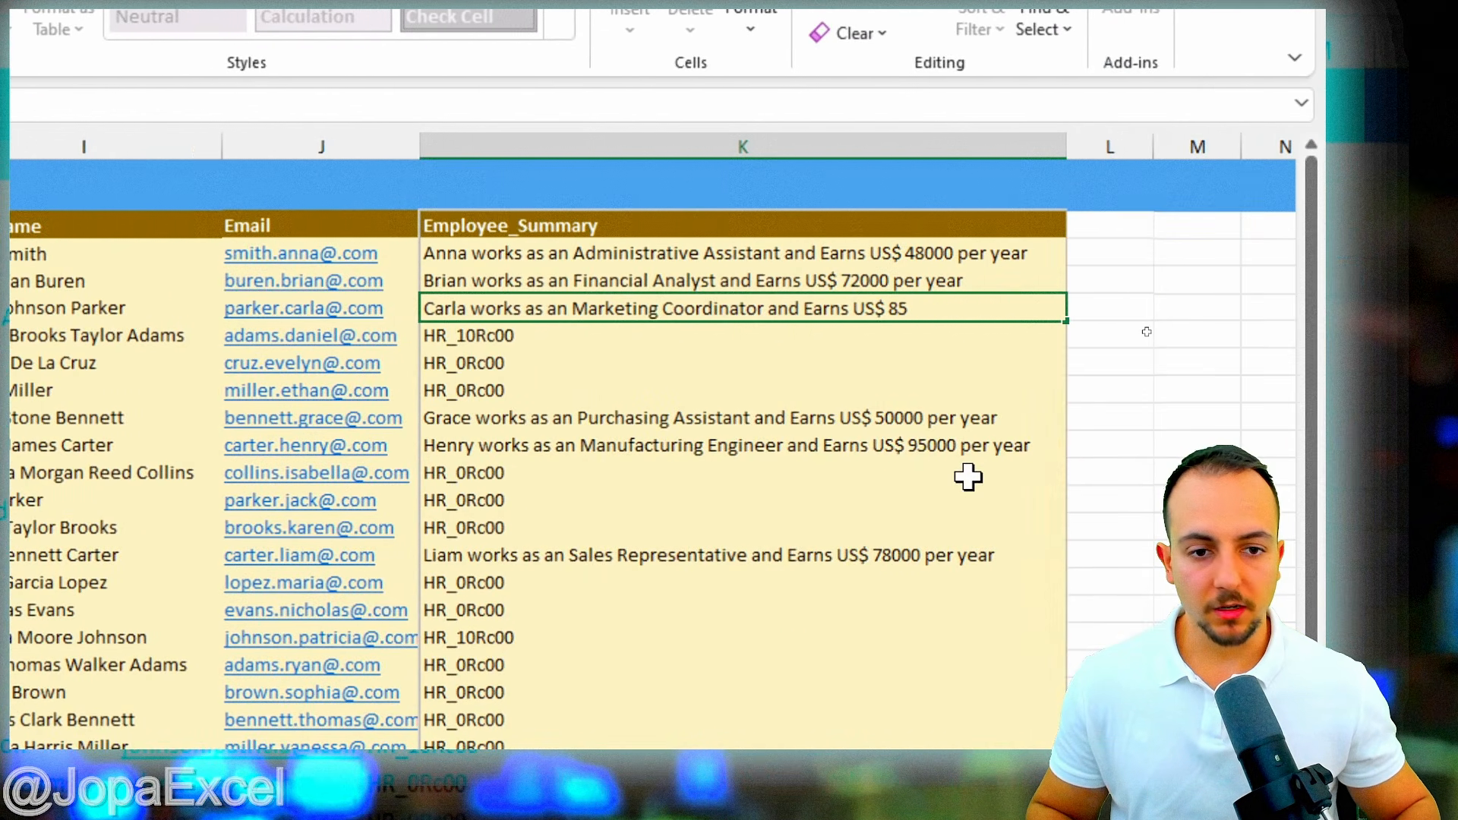
text(000)
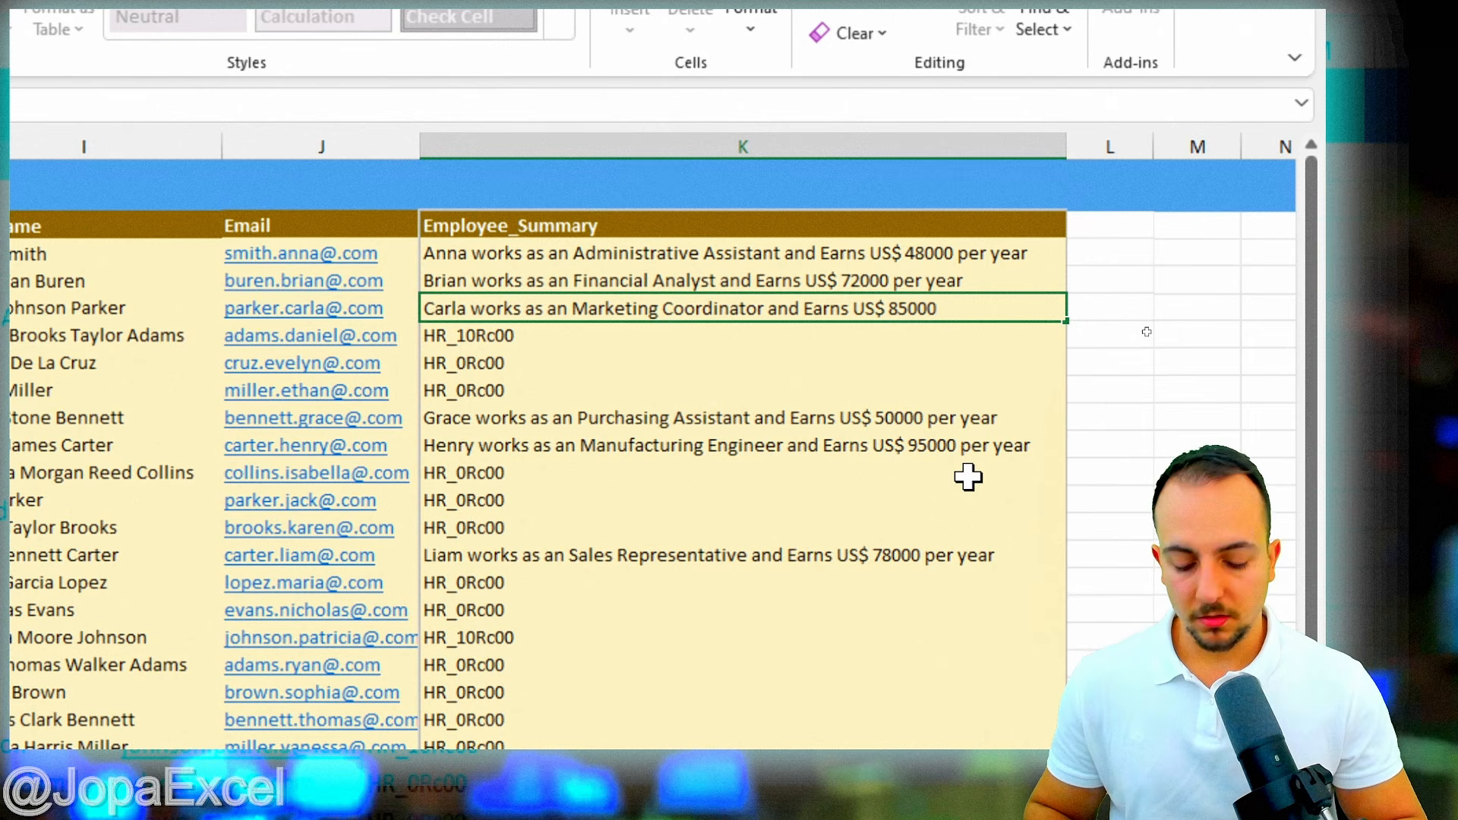
text( per year)
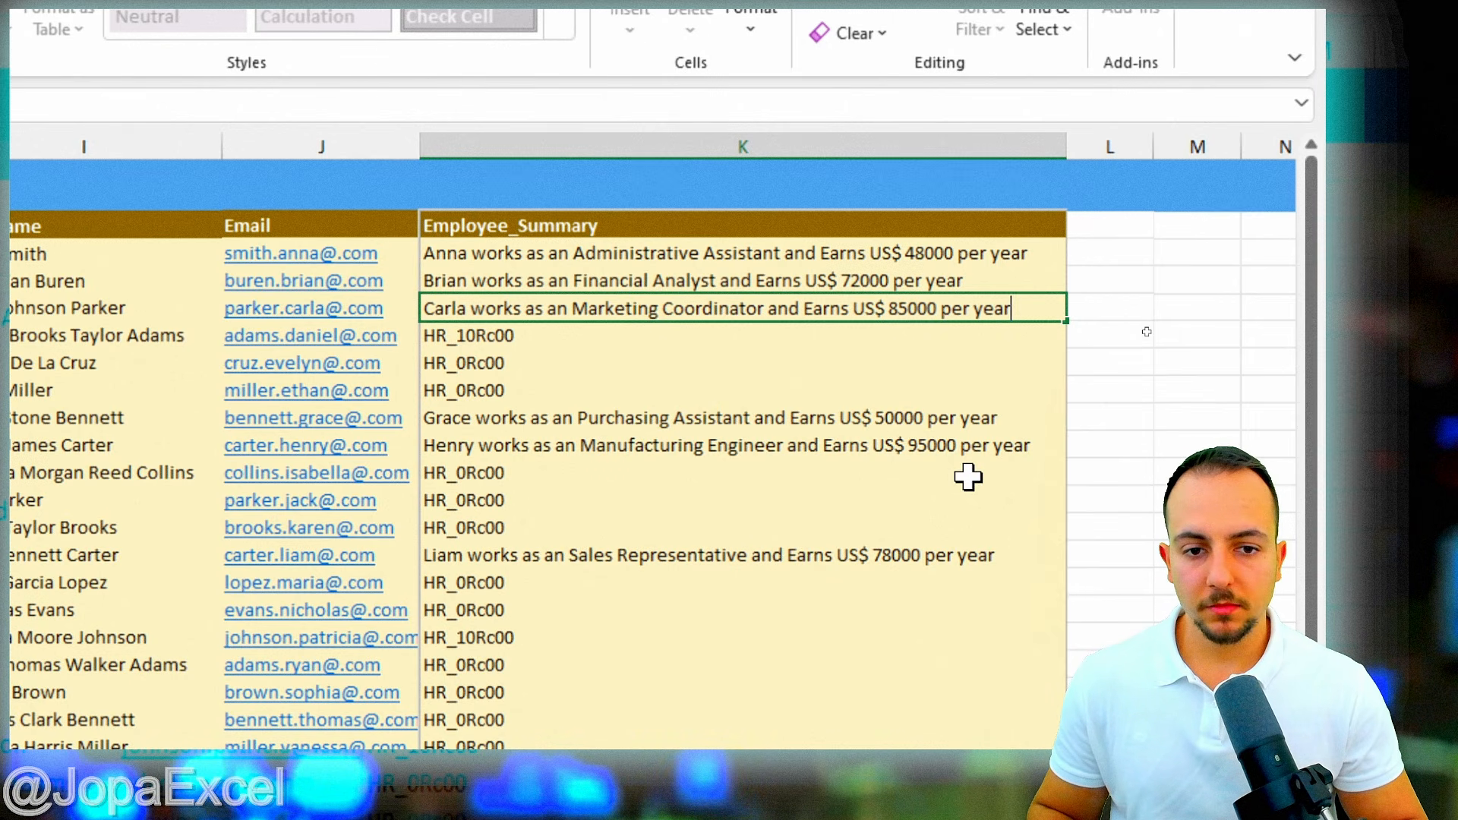
key(Return)
key(ctrl+e)
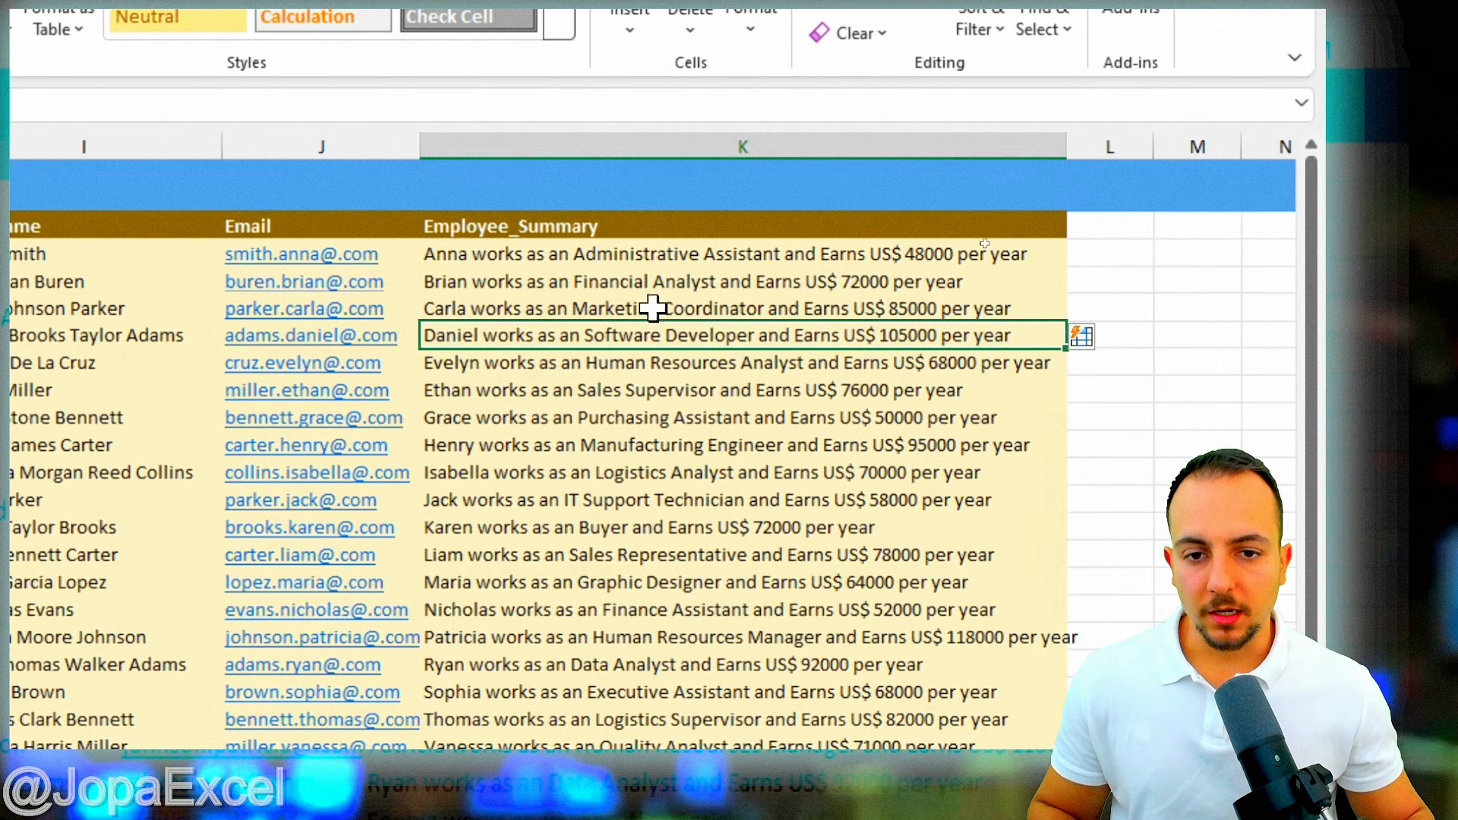
scroll(802, 403, down, 6)
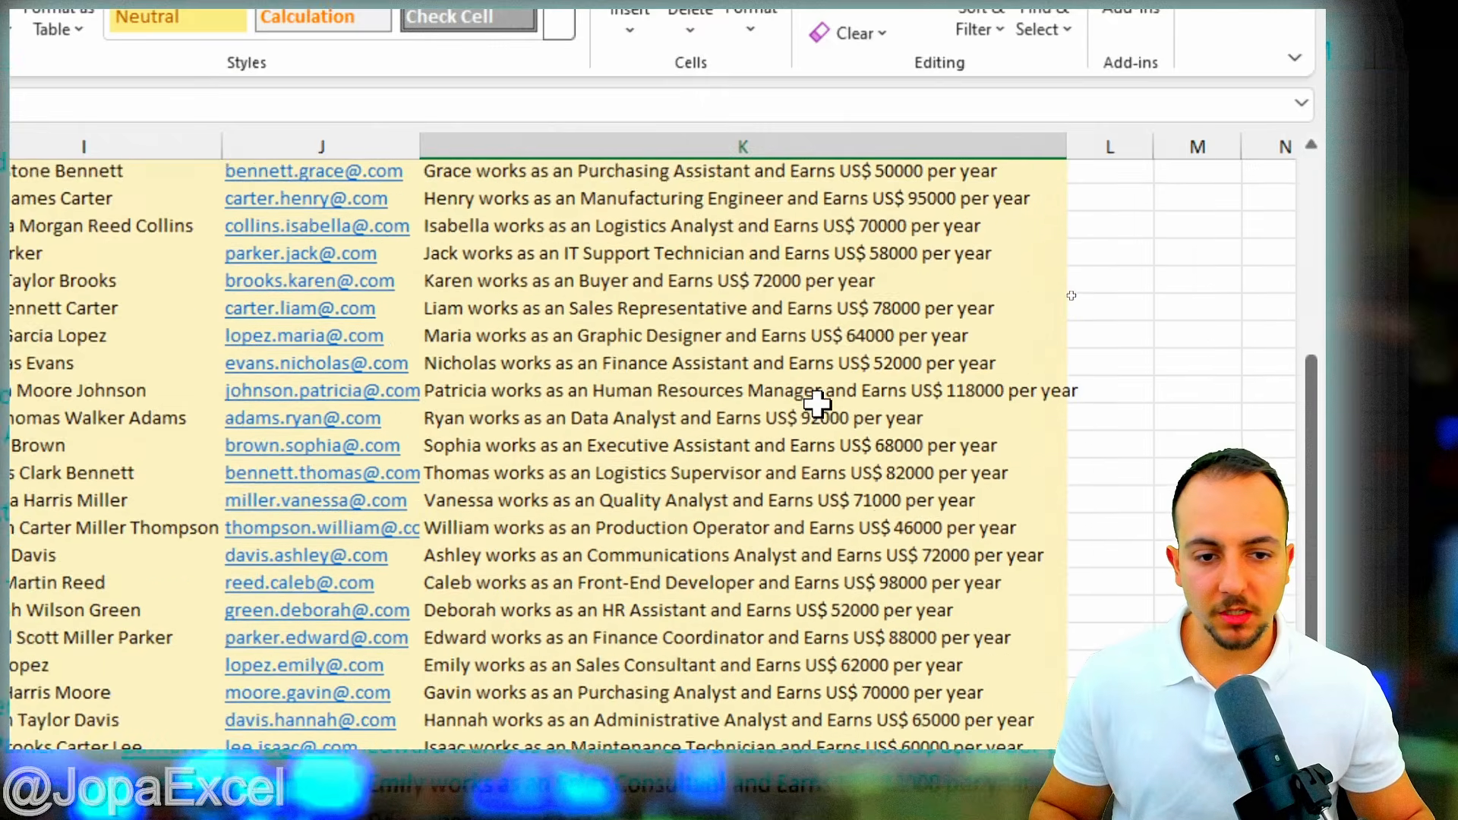
scroll(817, 404, down, 4)
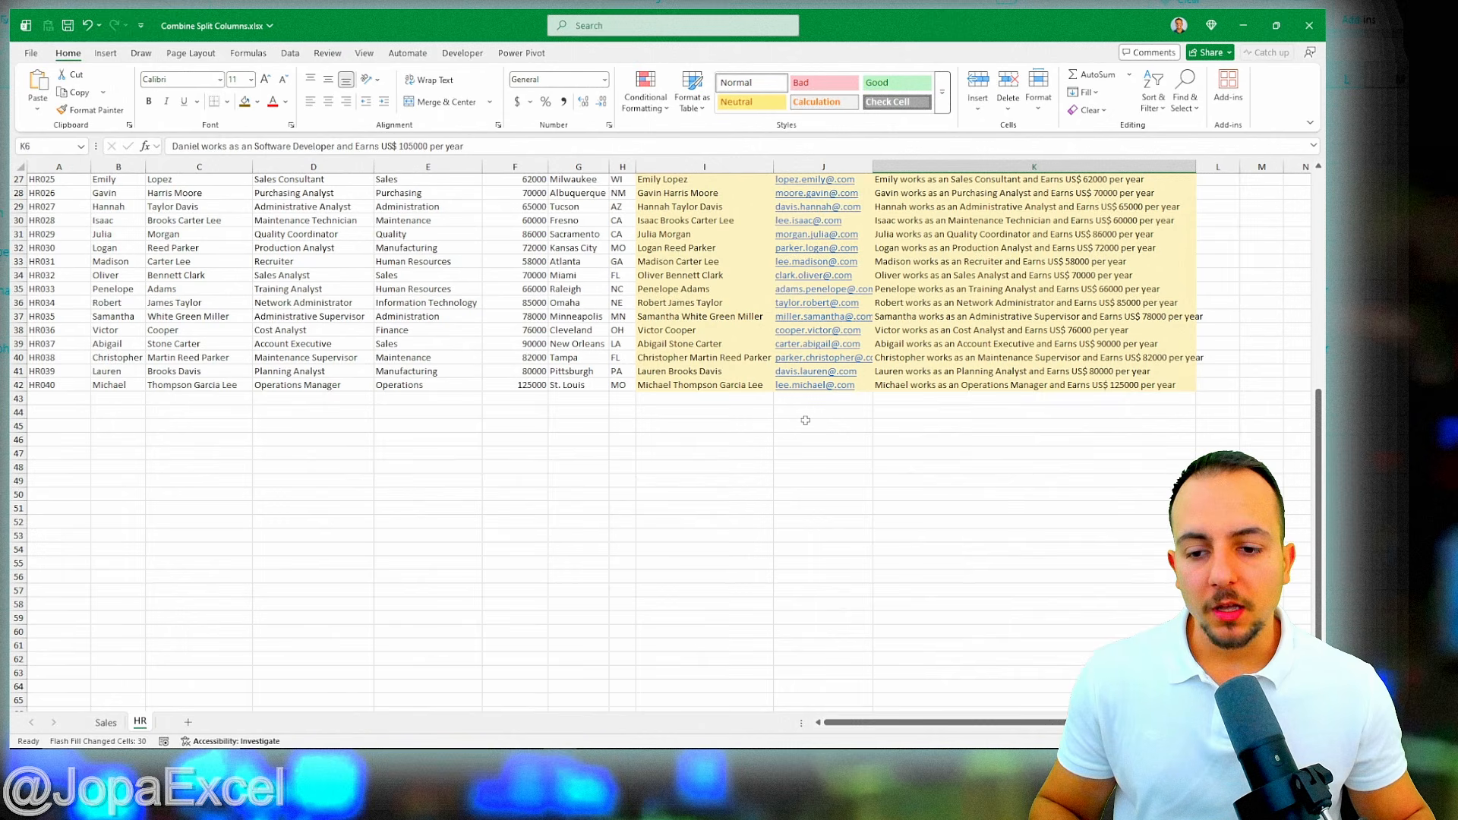
scroll(586, 531, up, 9)
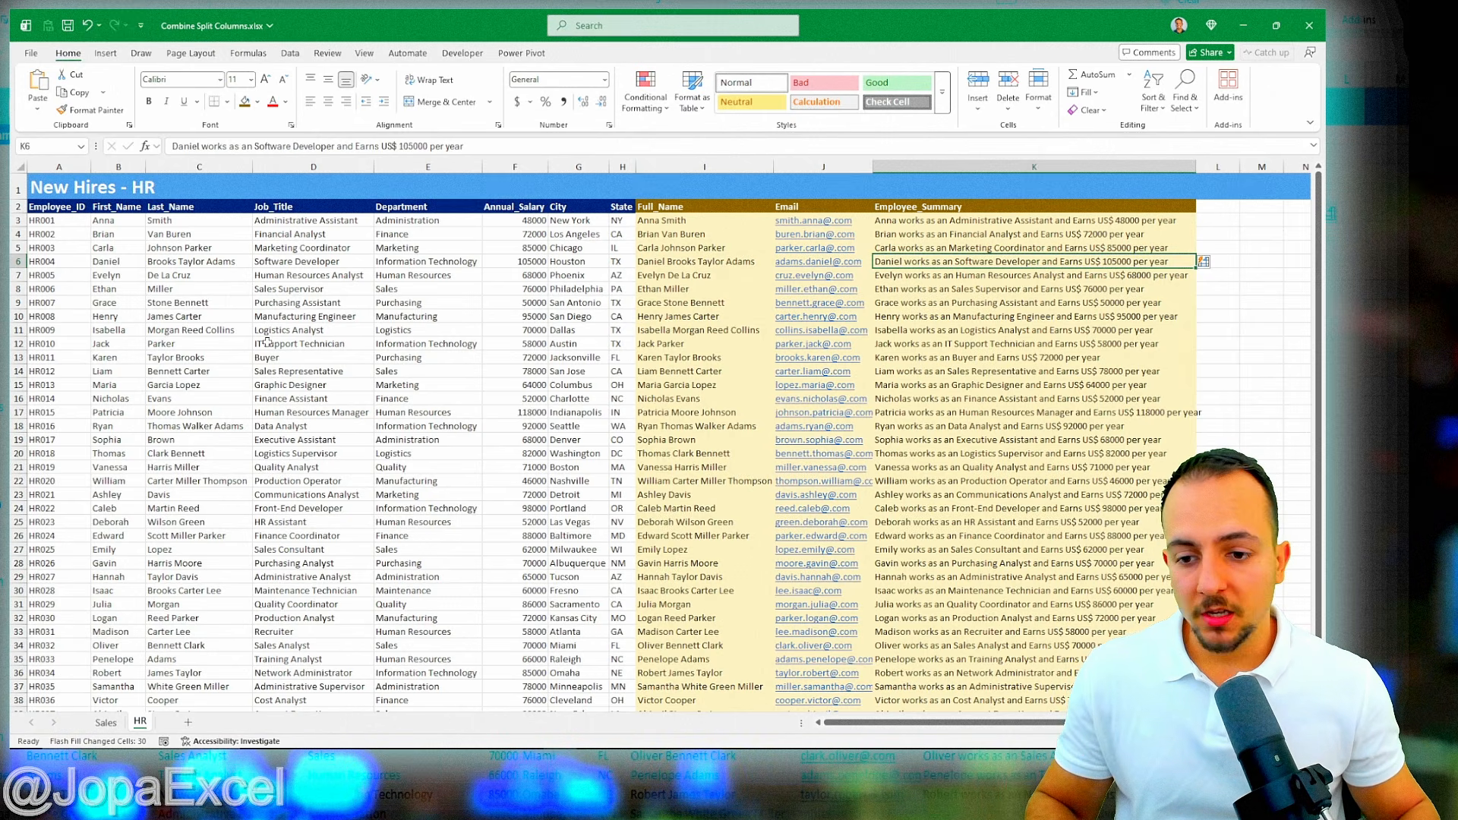
- Go back to the Sales sheet with Ctrl+Page Up
key(ctrl+Page_Up)
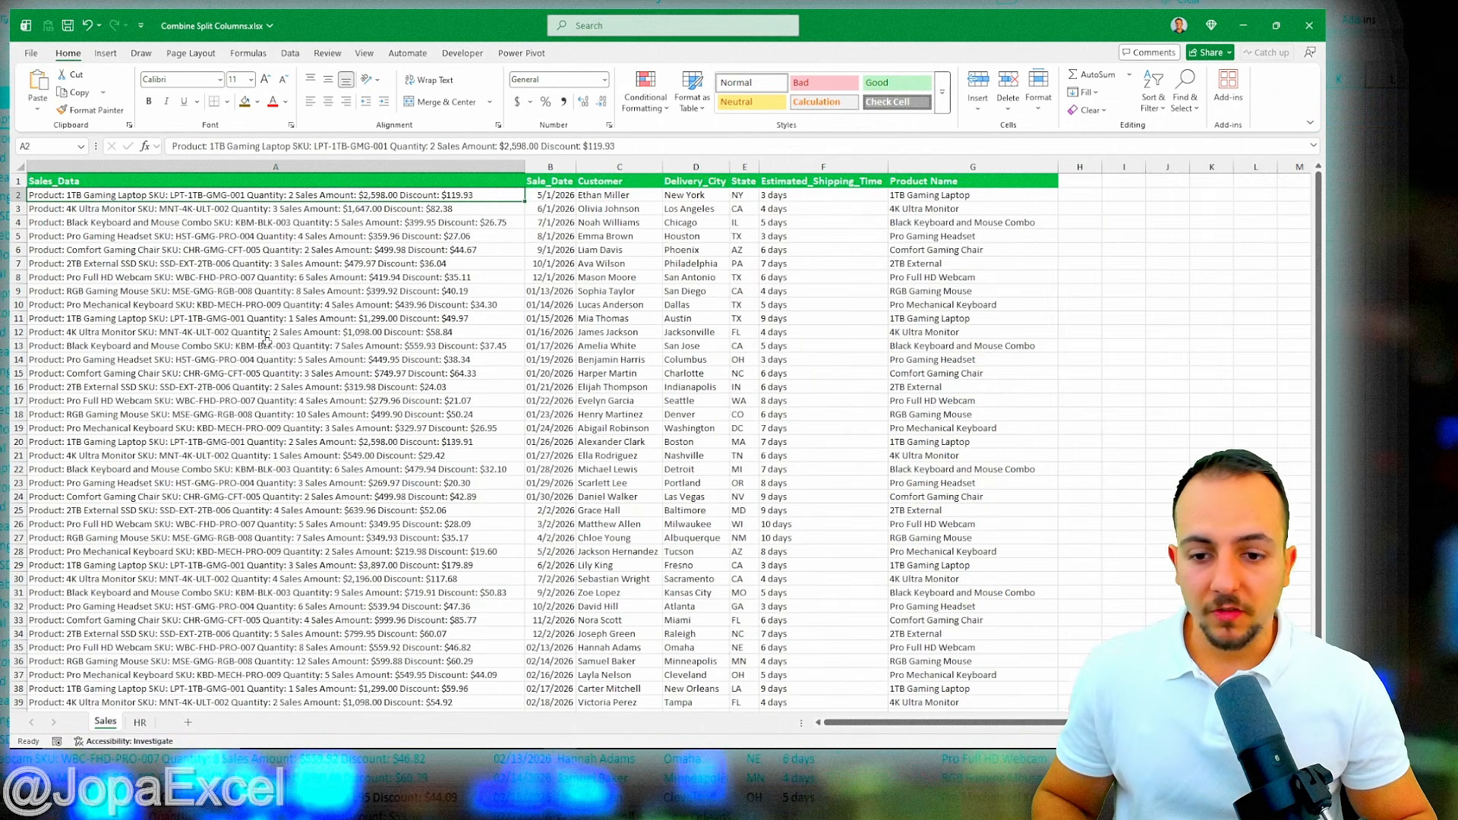